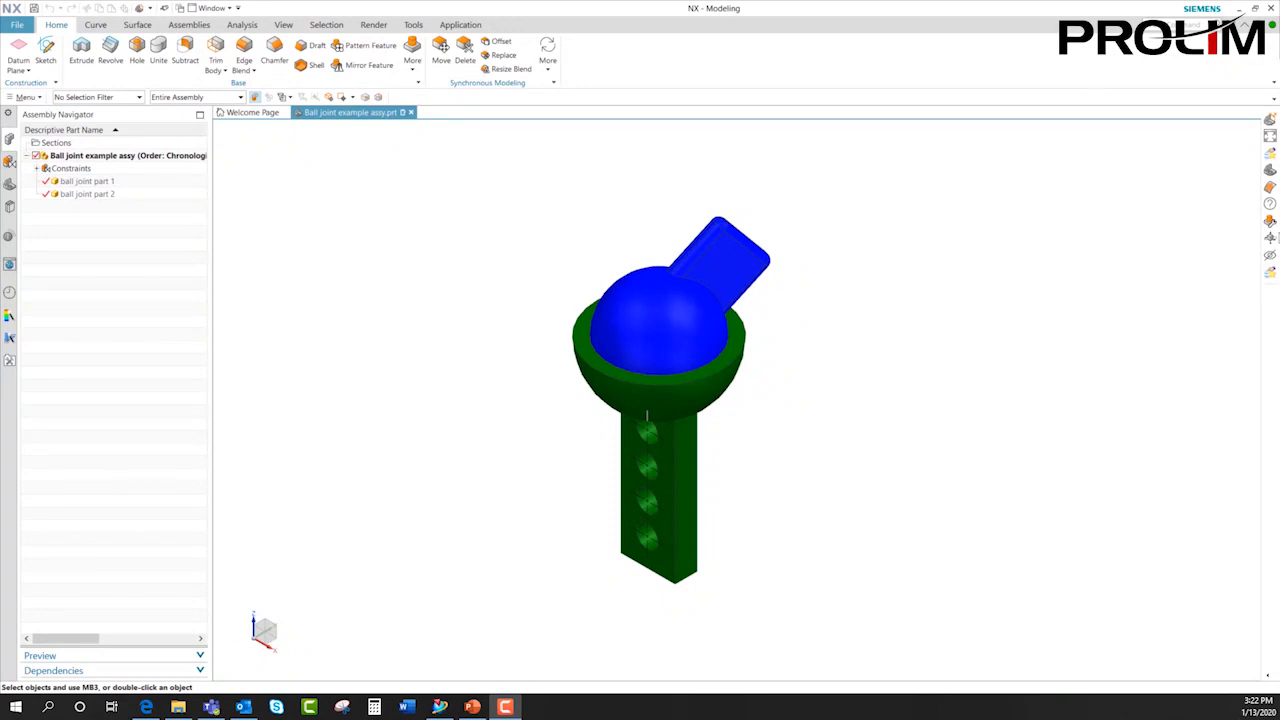
- Enable the PMI application for the ball joint assembly and bring up its annotation tools
click(460, 24)
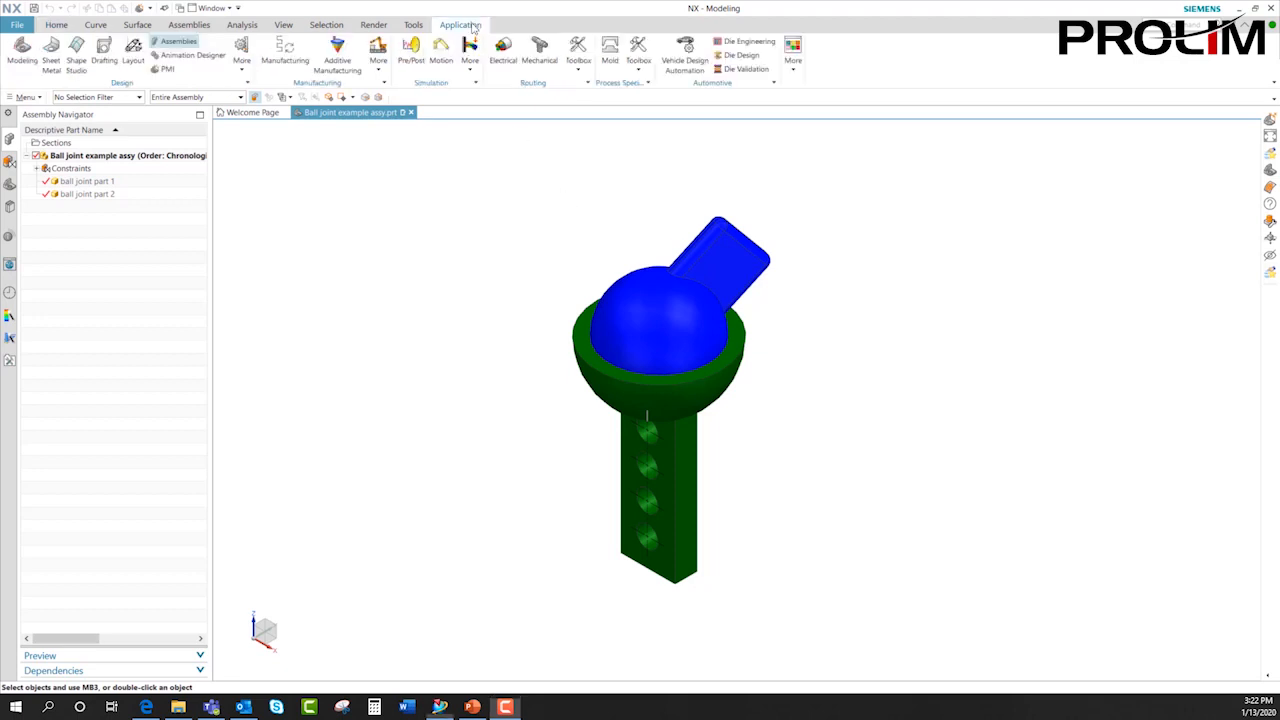
click(165, 69)
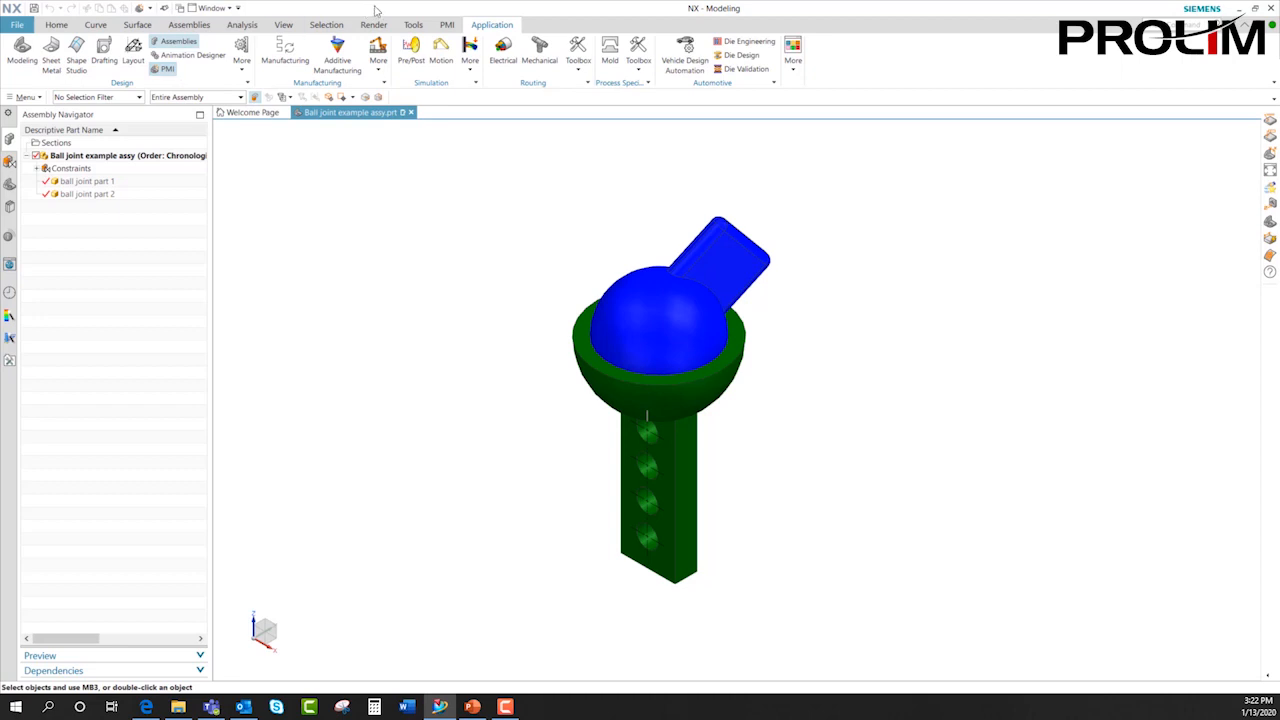
click(448, 25)
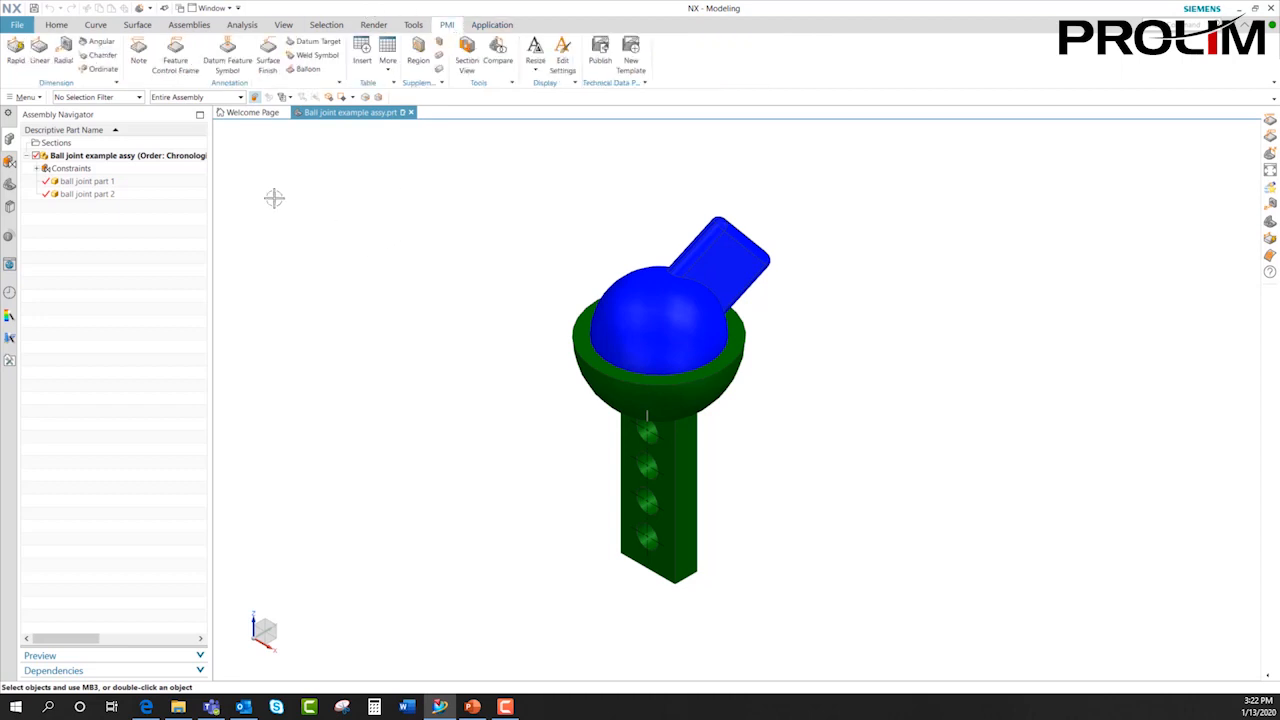
- Start a PMI note and cycle its orientation through the alternate annotation planes to a vertical plane
click(135, 52)
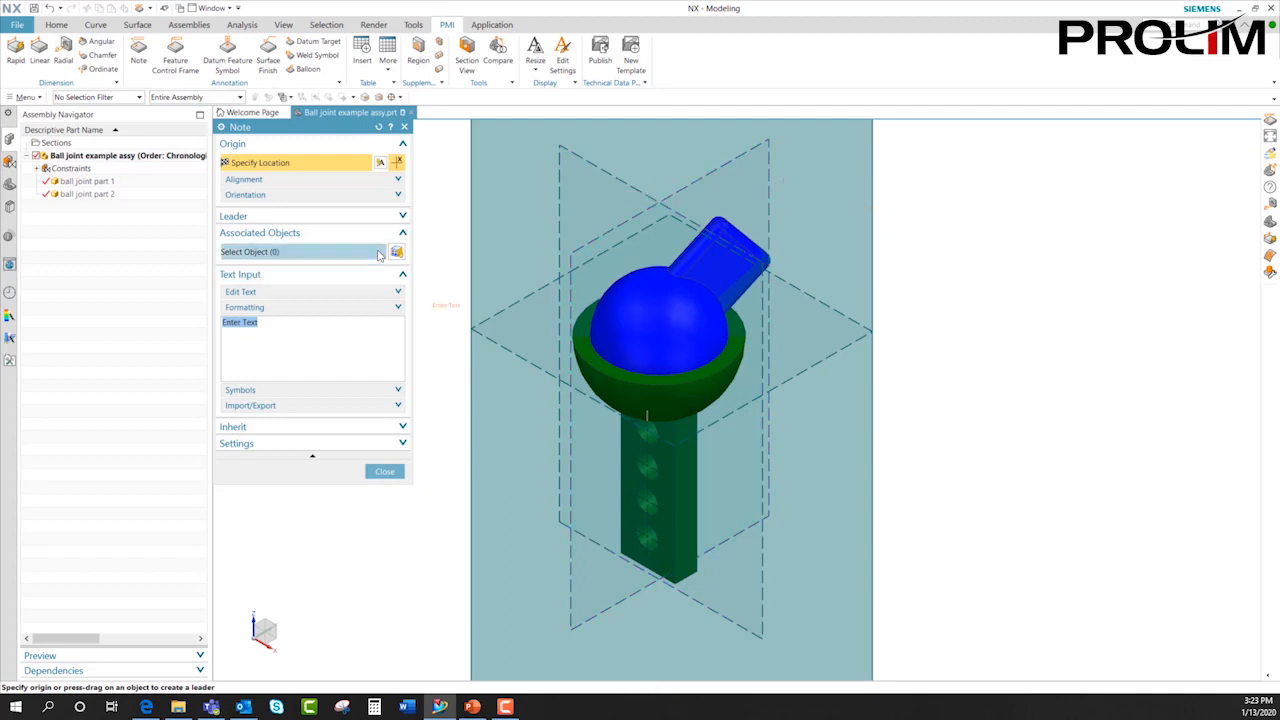
click(399, 197)
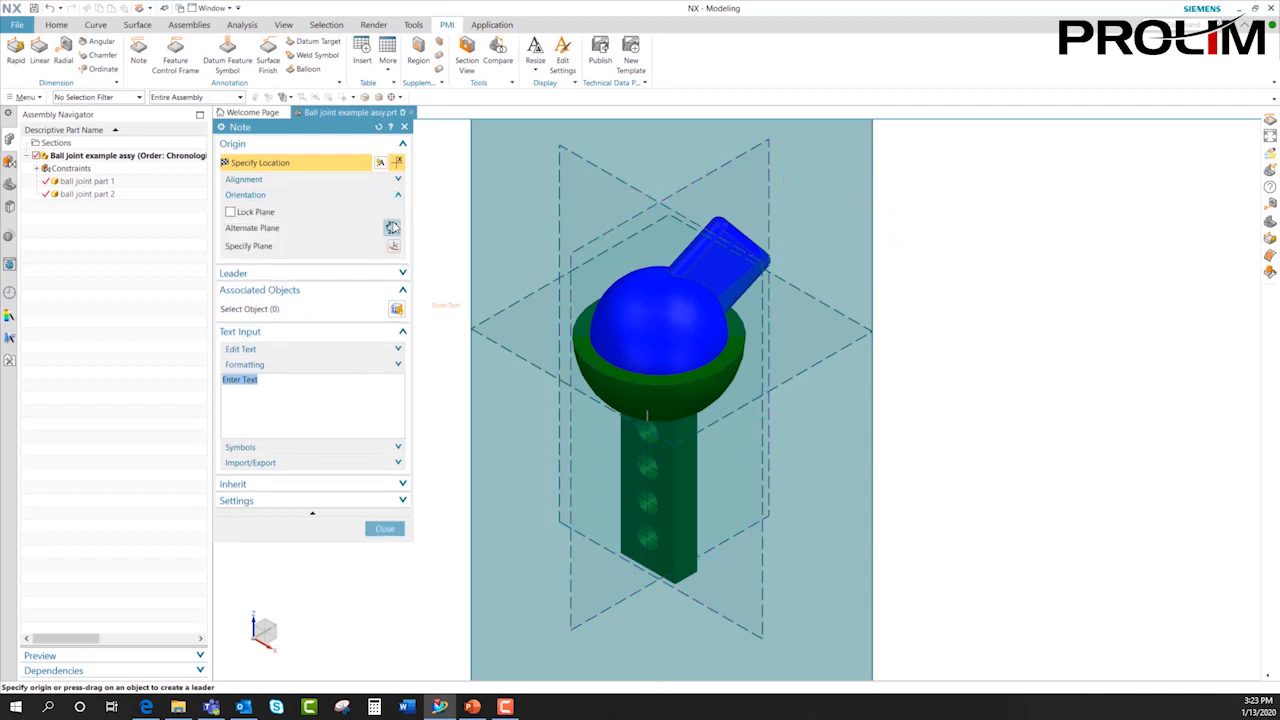
click(392, 228)
click(392, 228)
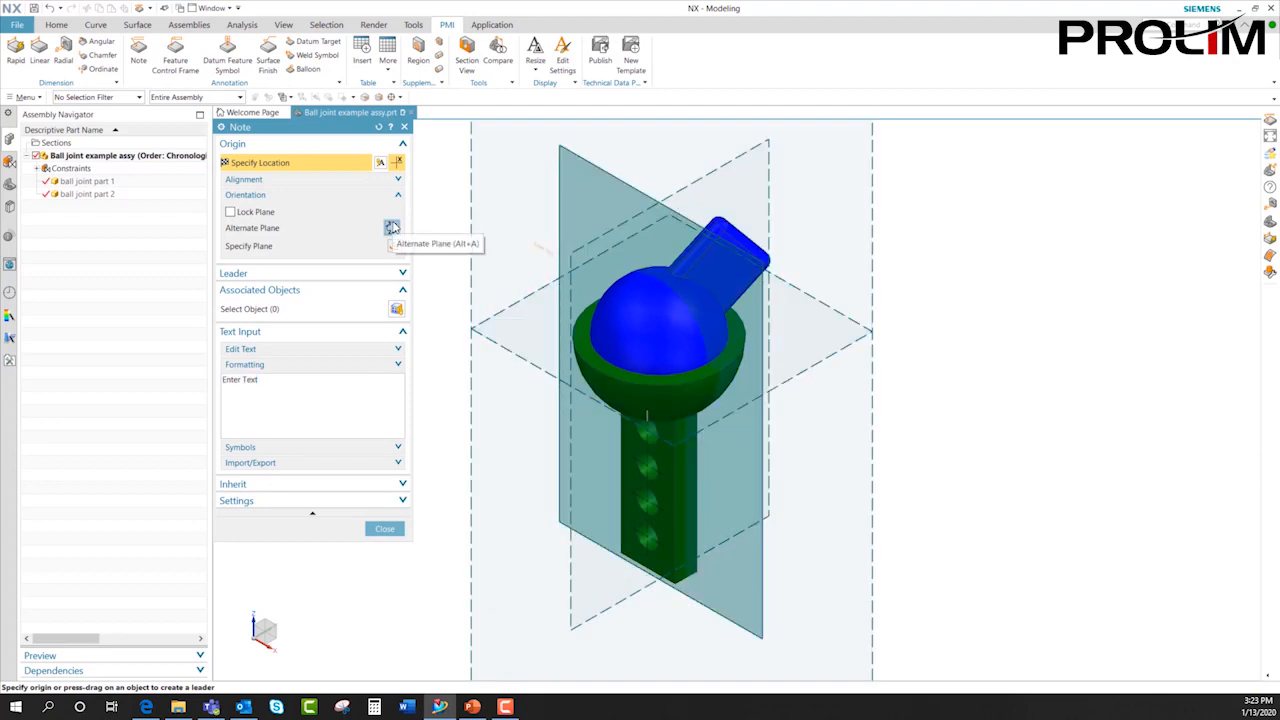
click(392, 228)
click(392, 228)
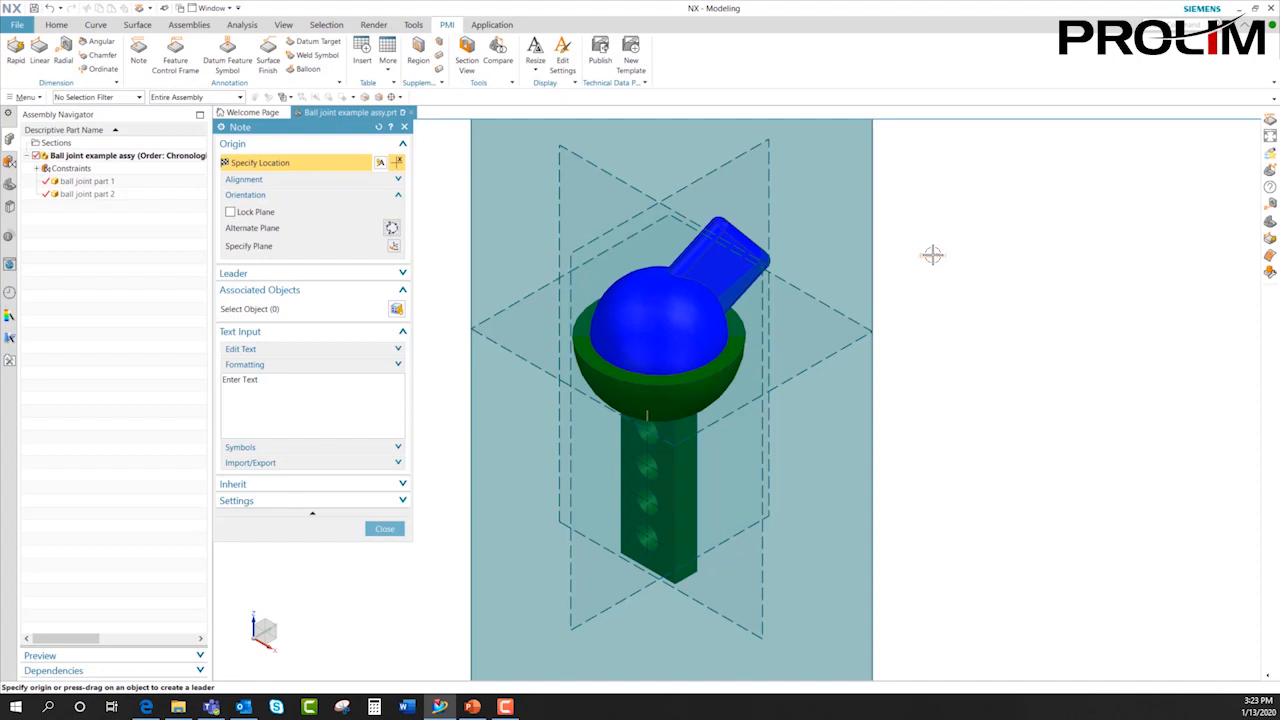
key(F10)
key(F10)
key(F10)
key(F10)
key(F10)
key(F10)
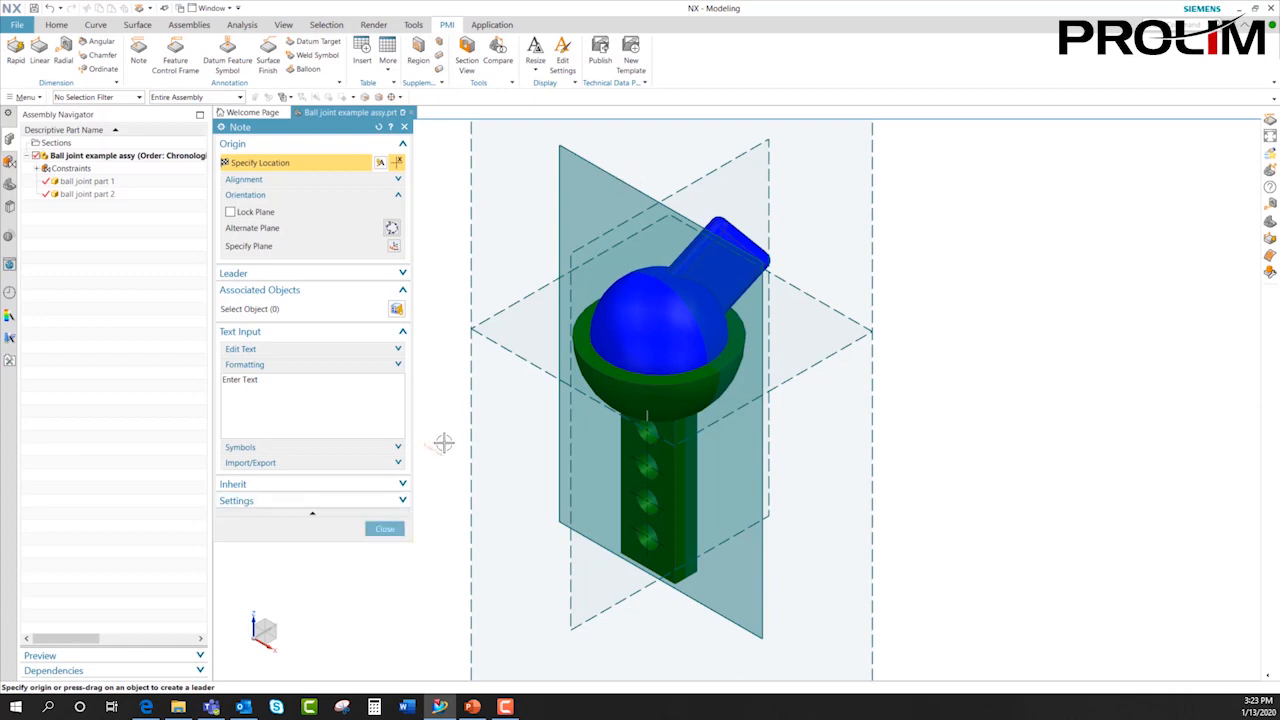
- Attach a plain leader to the blue ball and place the note beside the joint with the default text "Enter Text"
click(389, 274)
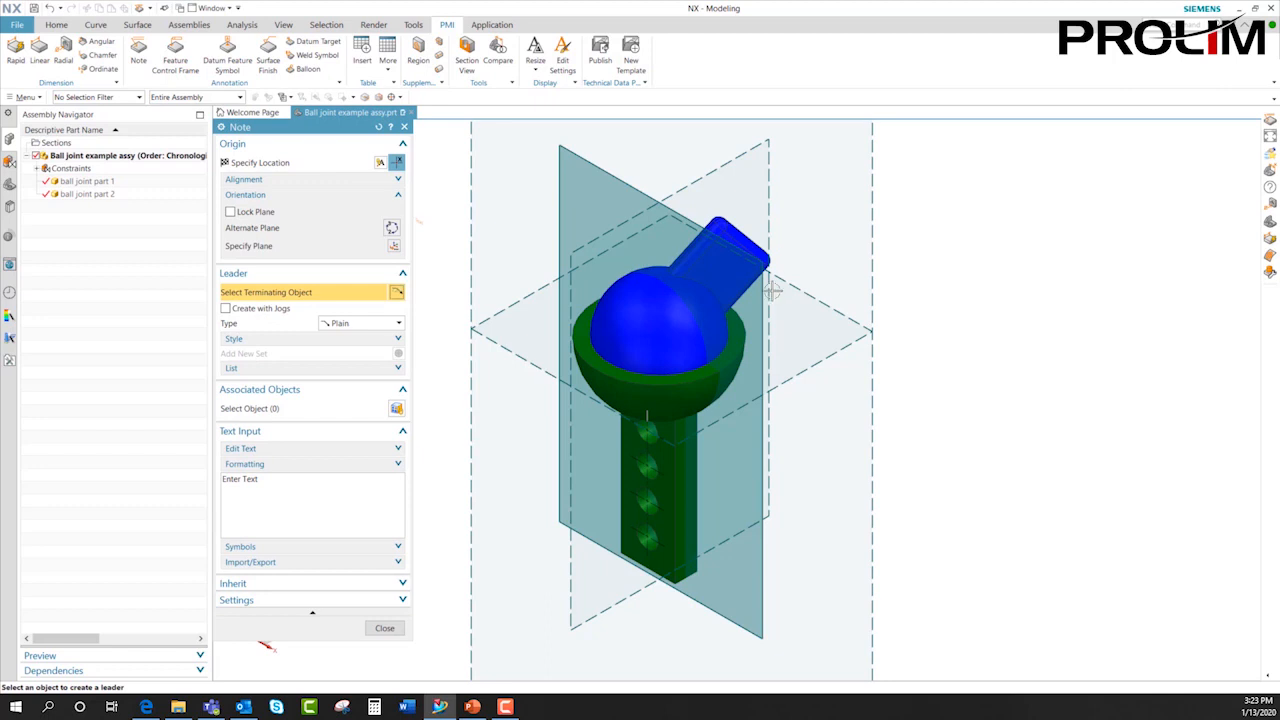
click(734, 356)
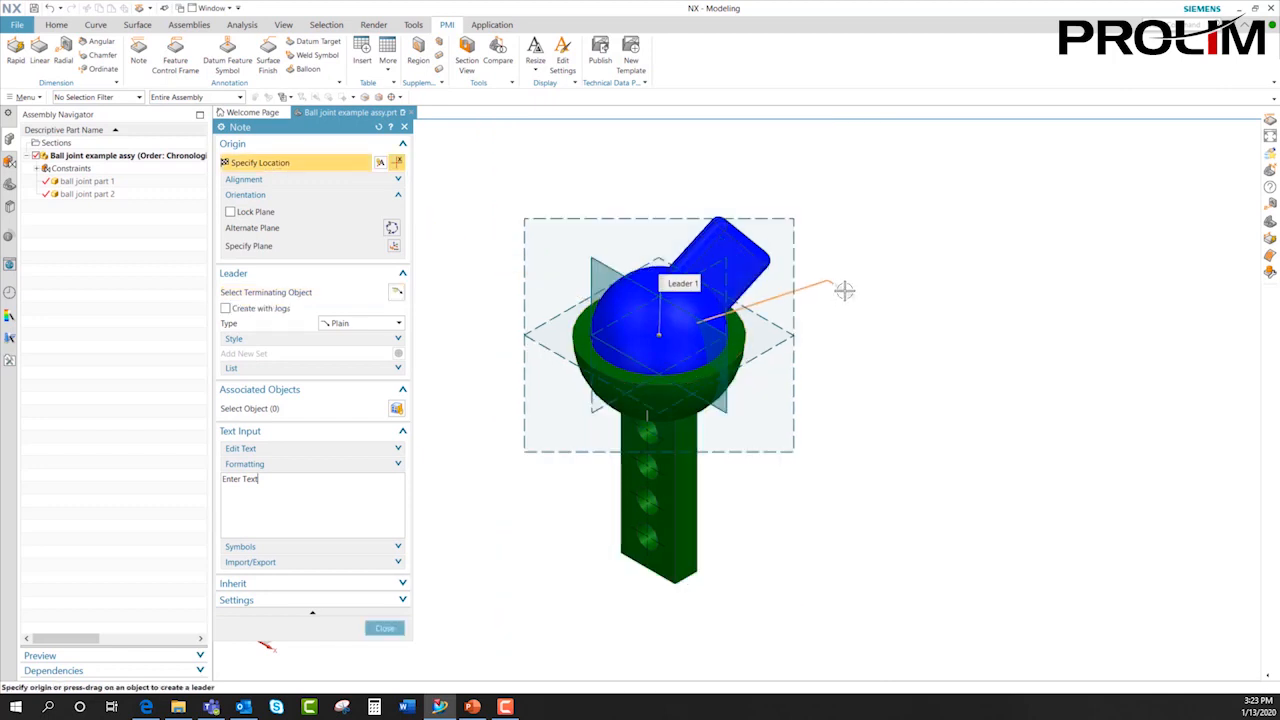
click(845, 296)
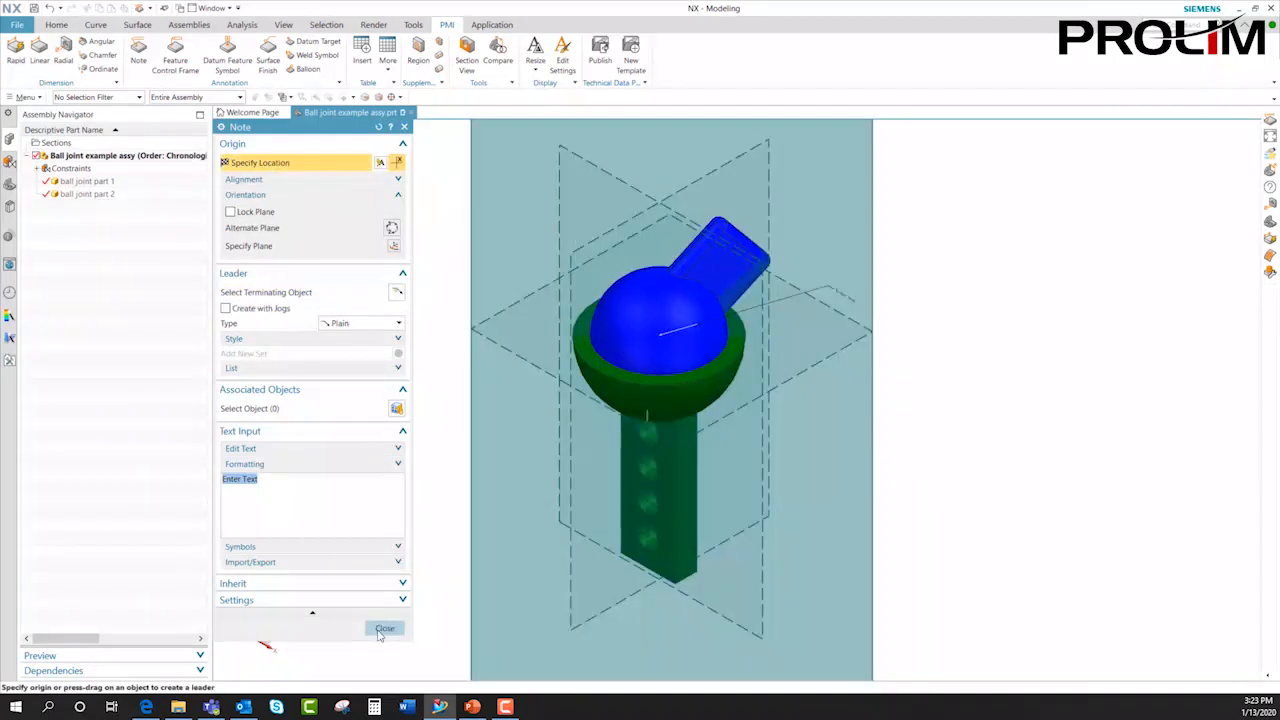
click(384, 629)
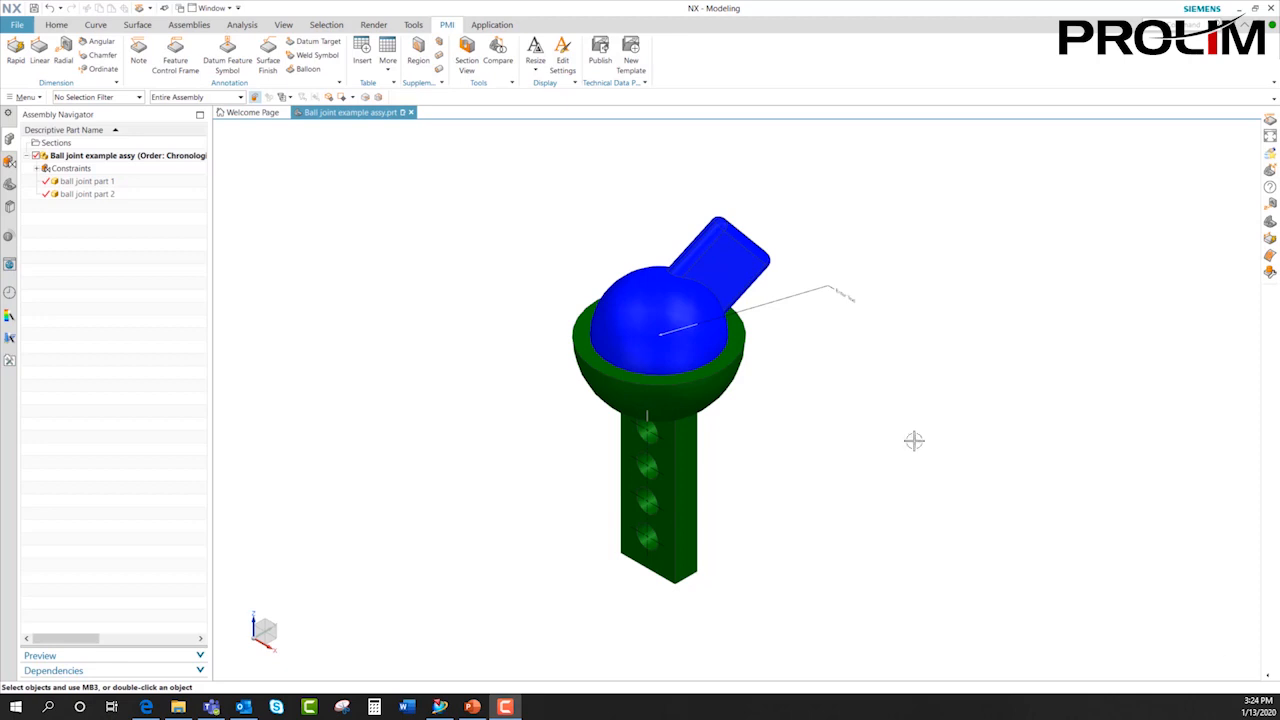
- Enable the PMI background in the placed note's display settings and set its colour to cyan
click(843, 292)
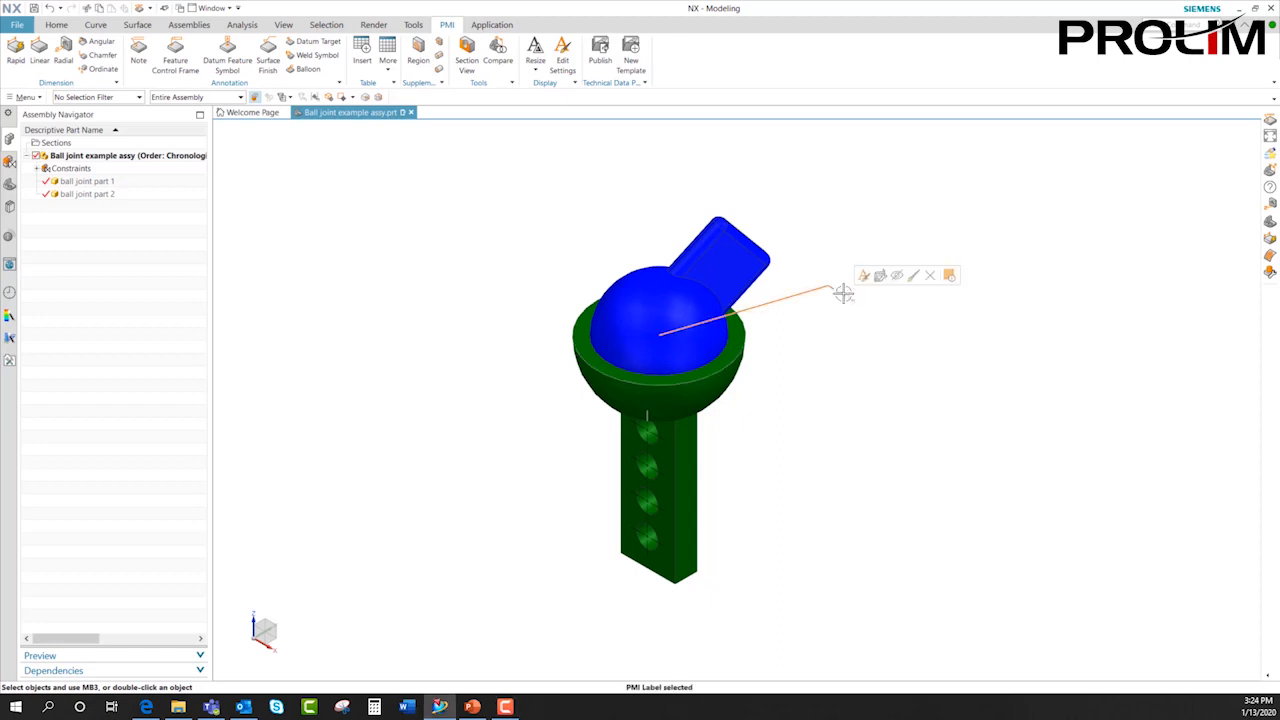
right_click(843, 293)
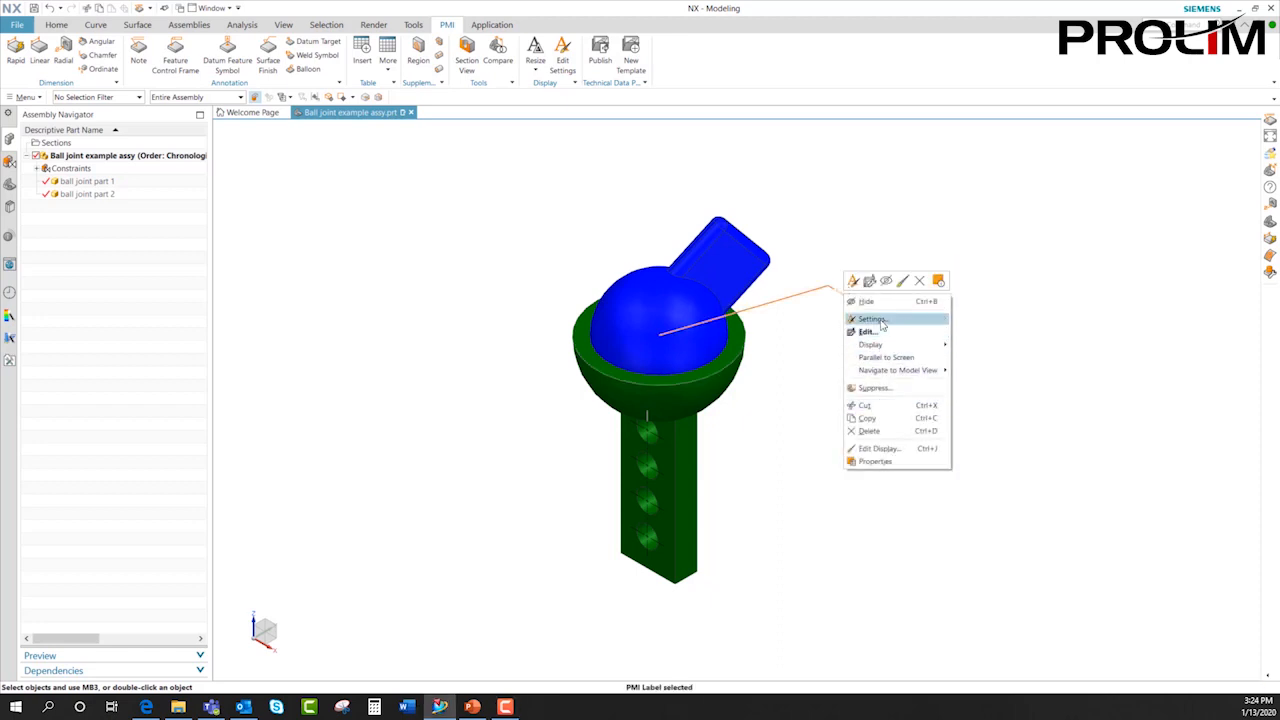
click(882, 320)
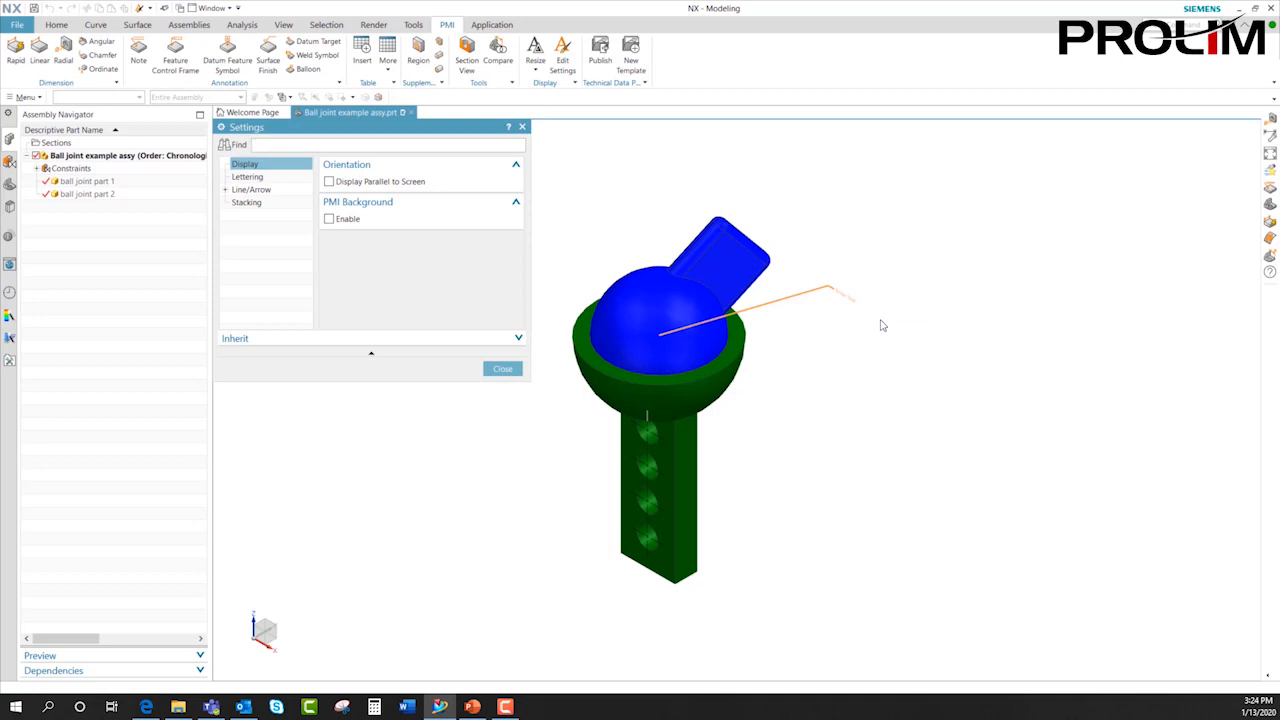
click(330, 219)
click(509, 219)
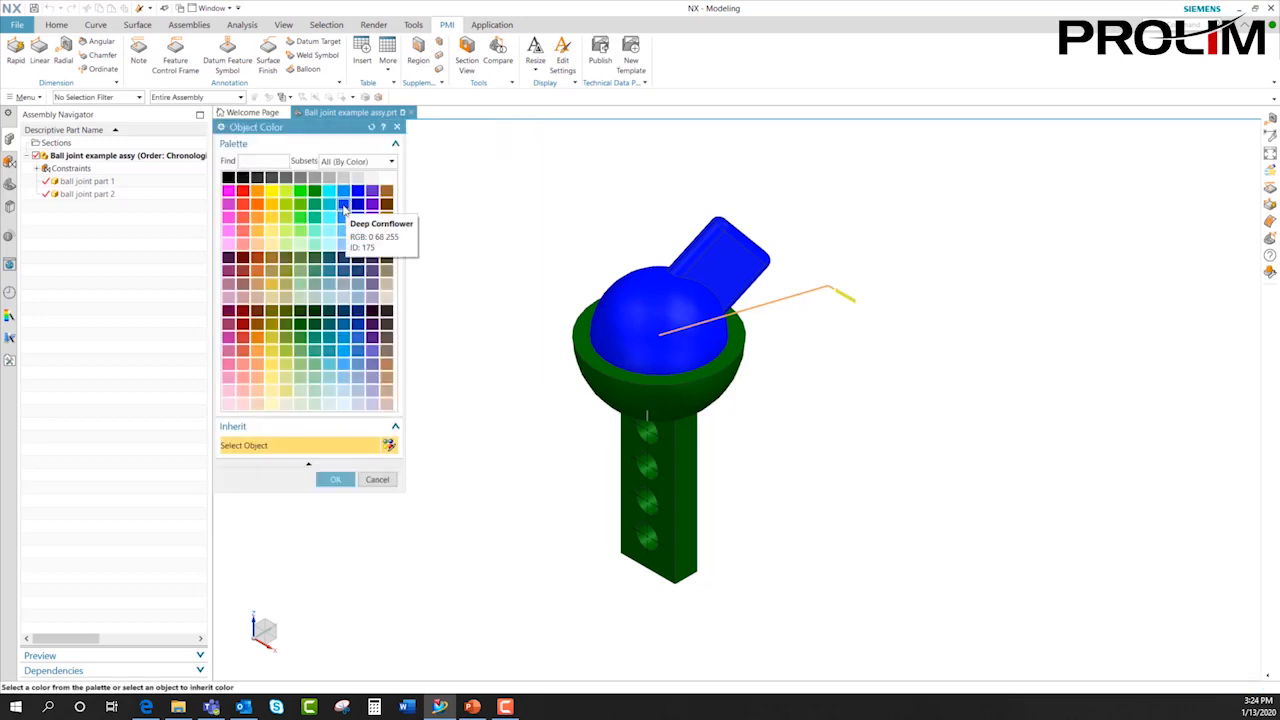
click(329, 204)
click(335, 479)
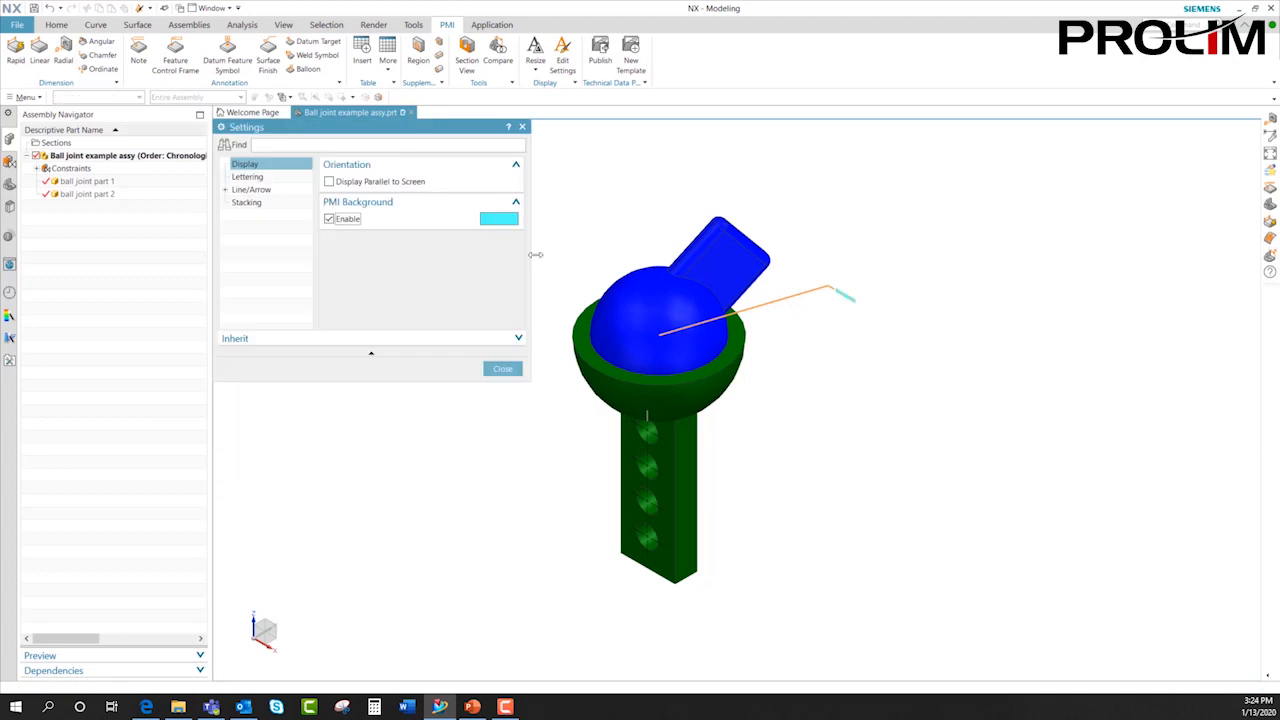
click(502, 368)
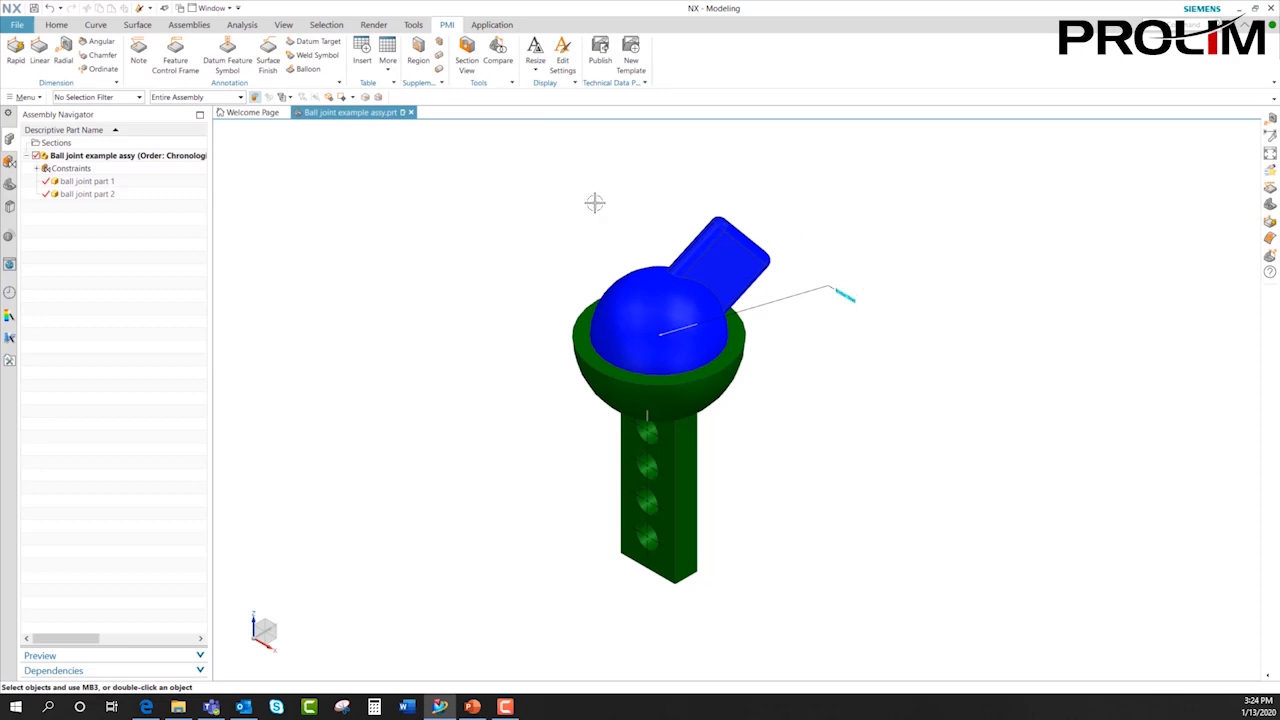
- Examine the Enable PMI Background and PMI Background Color options in the Customer Defaults display page of PMI General/Setup
click(19, 25)
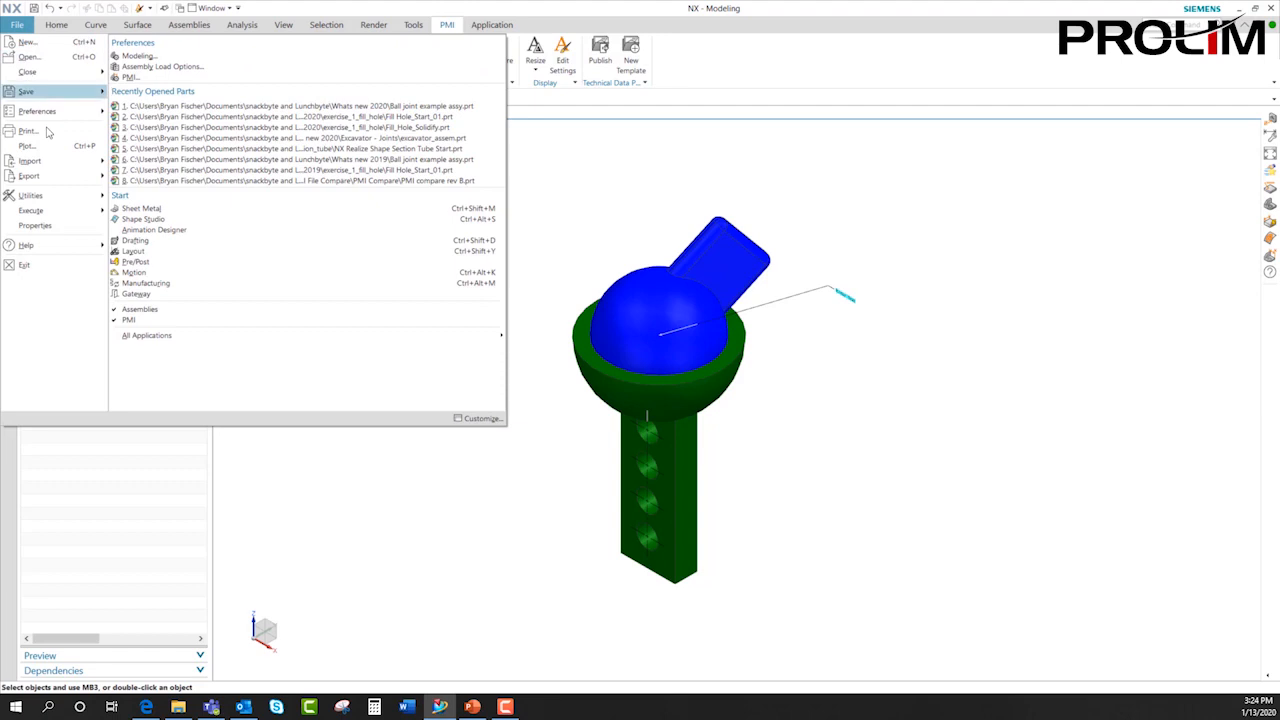
mouse_move(57, 196)
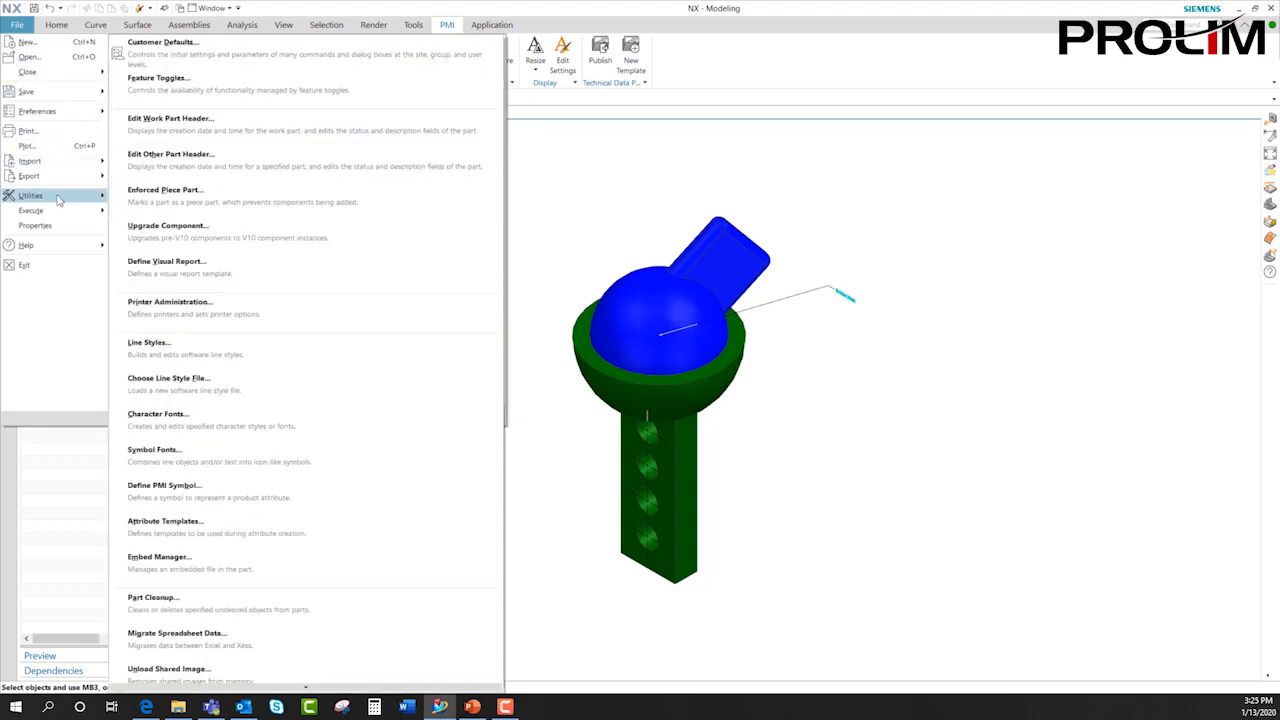
click(290, 55)
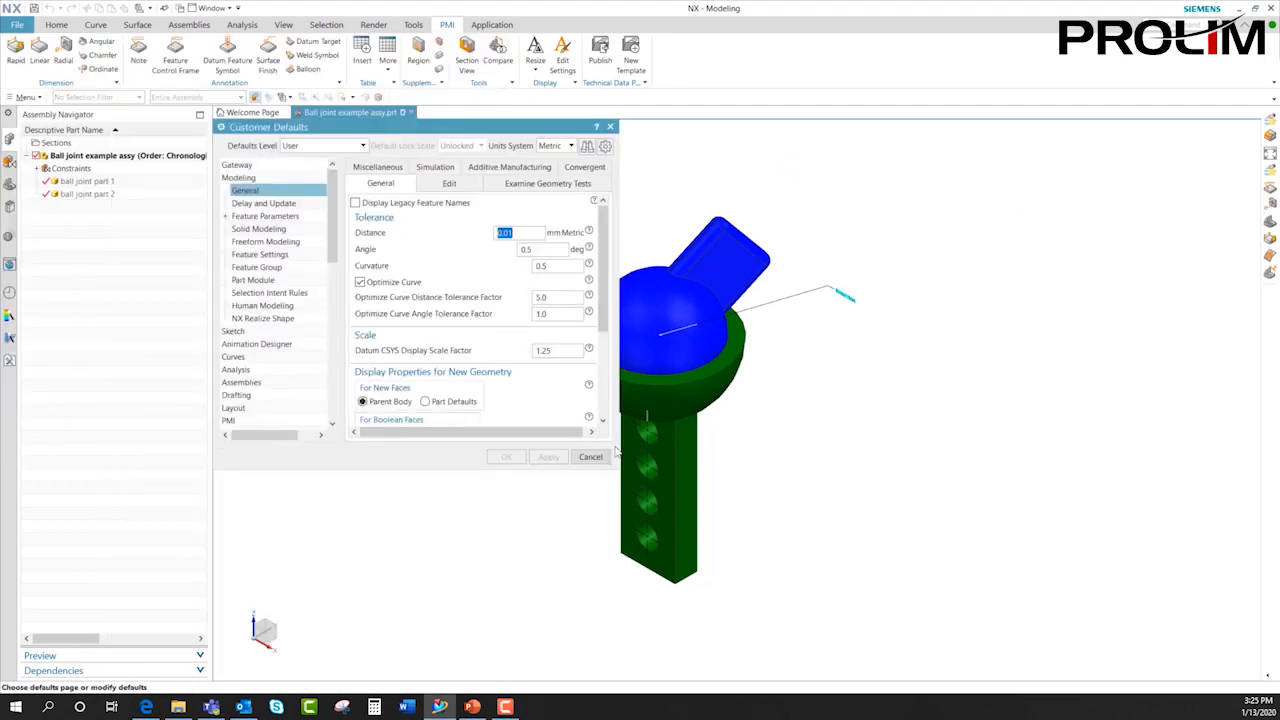
scroll(329, 250, down, 2)
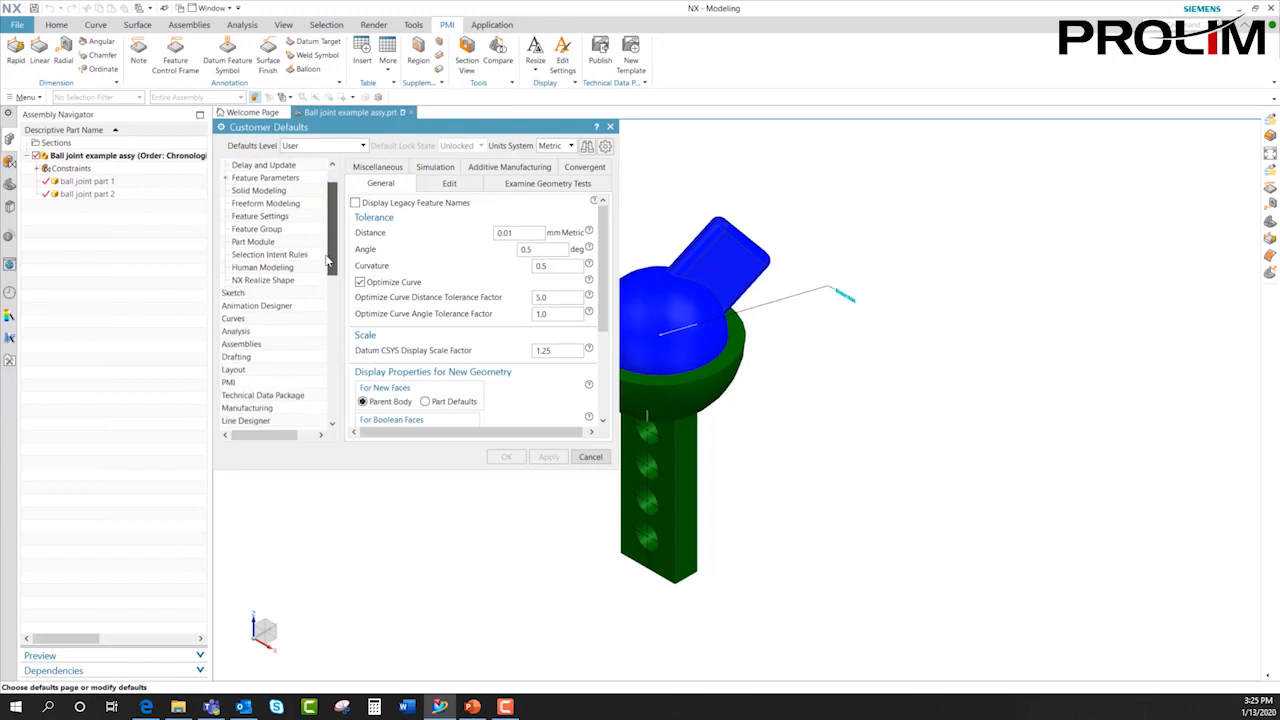
click(237, 366)
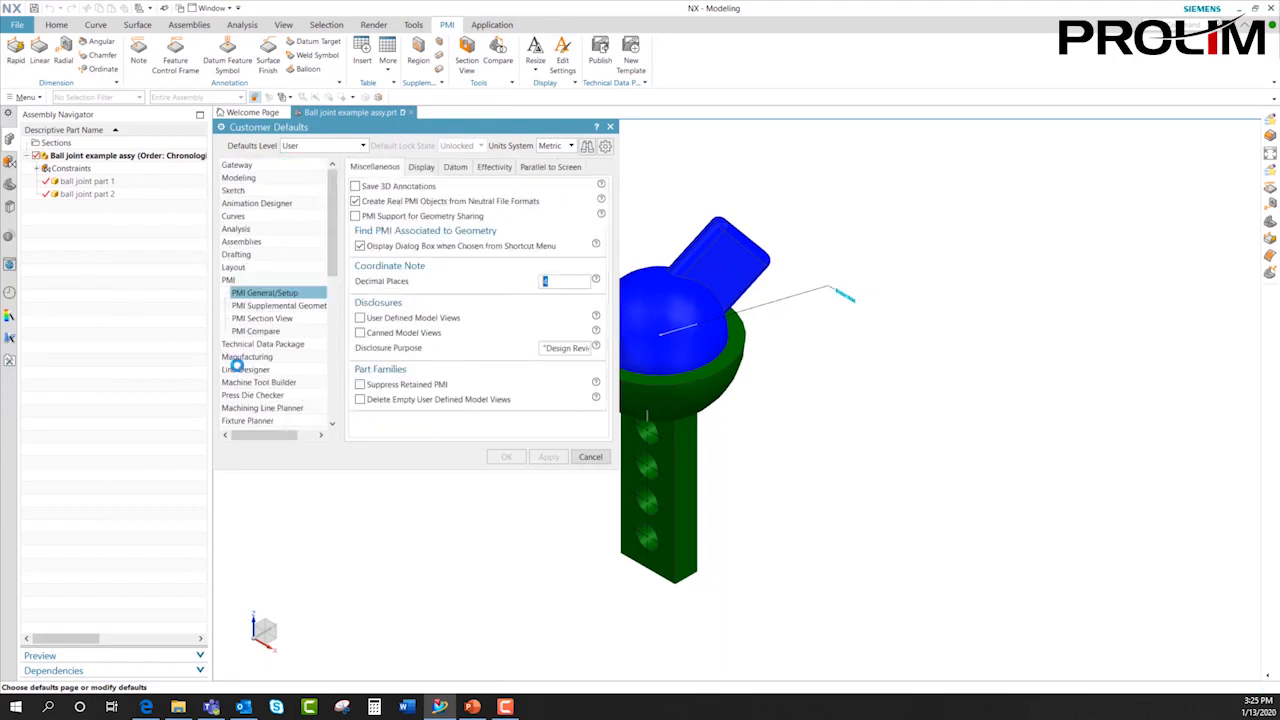
click(428, 168)
scroll(475, 370, down, 2)
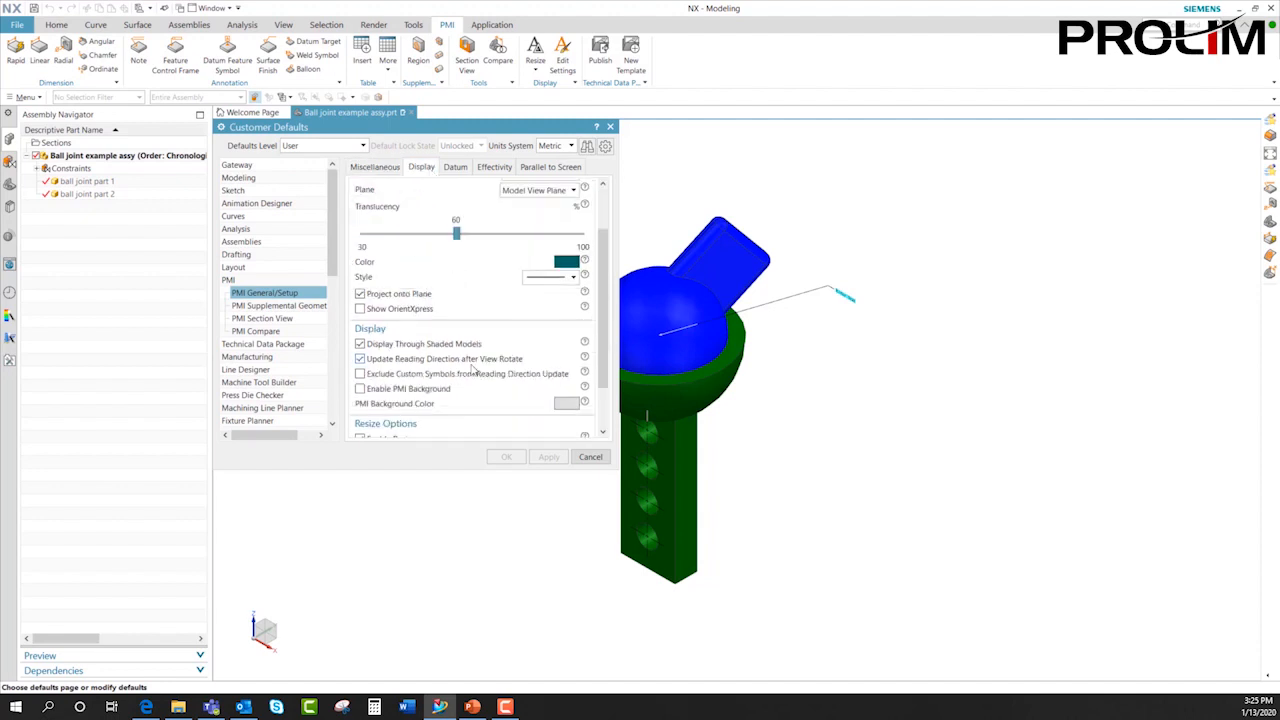
scroll(475, 370, down, 2)
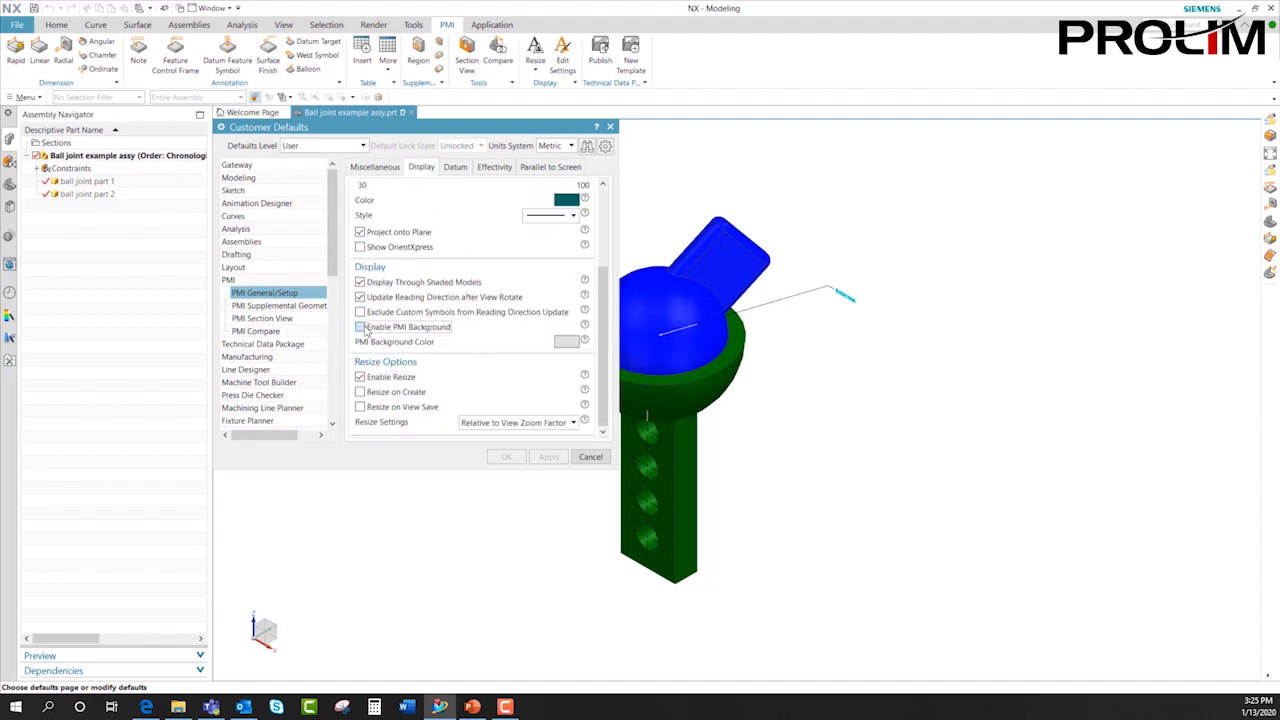
click(365, 329)
click(365, 329)
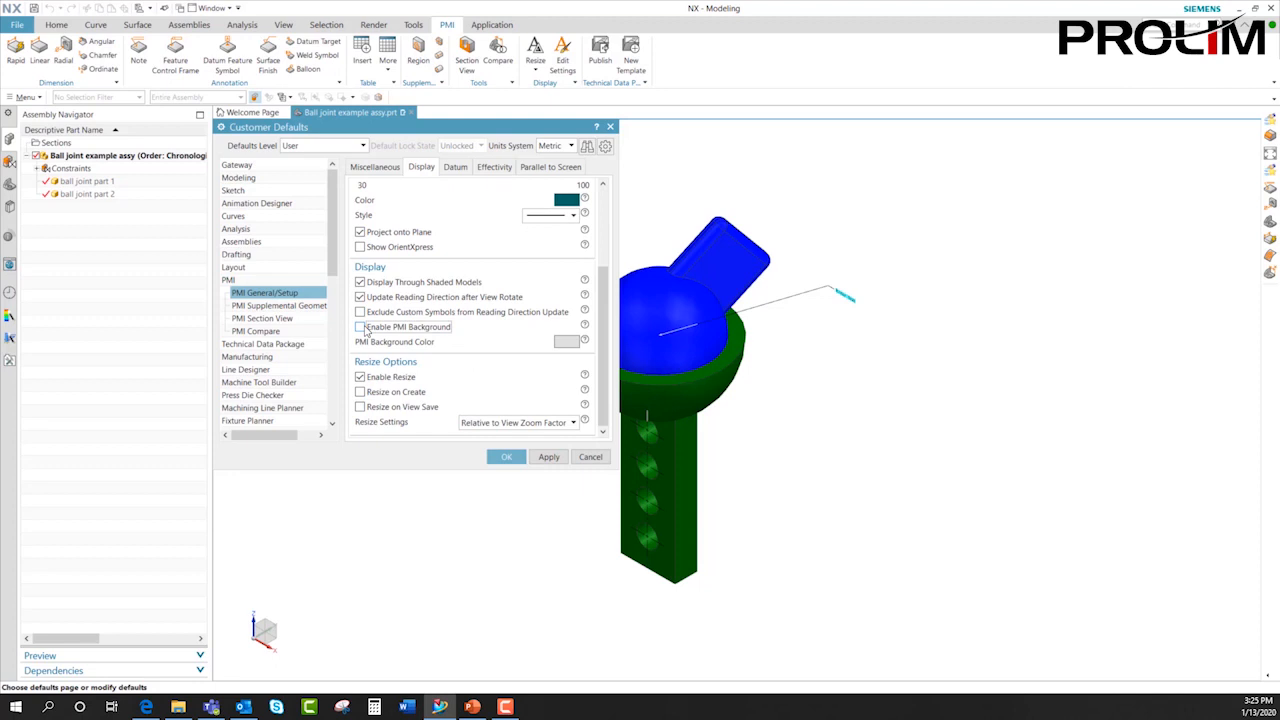
click(502, 459)
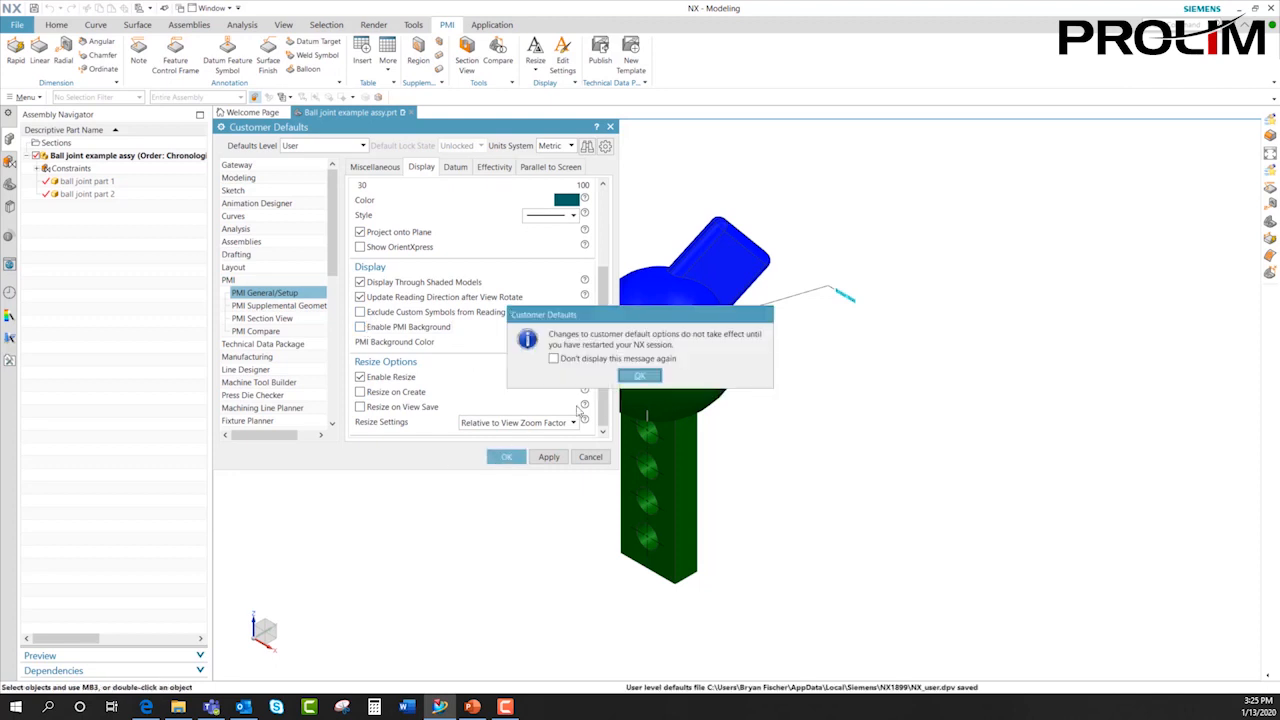
click(639, 376)
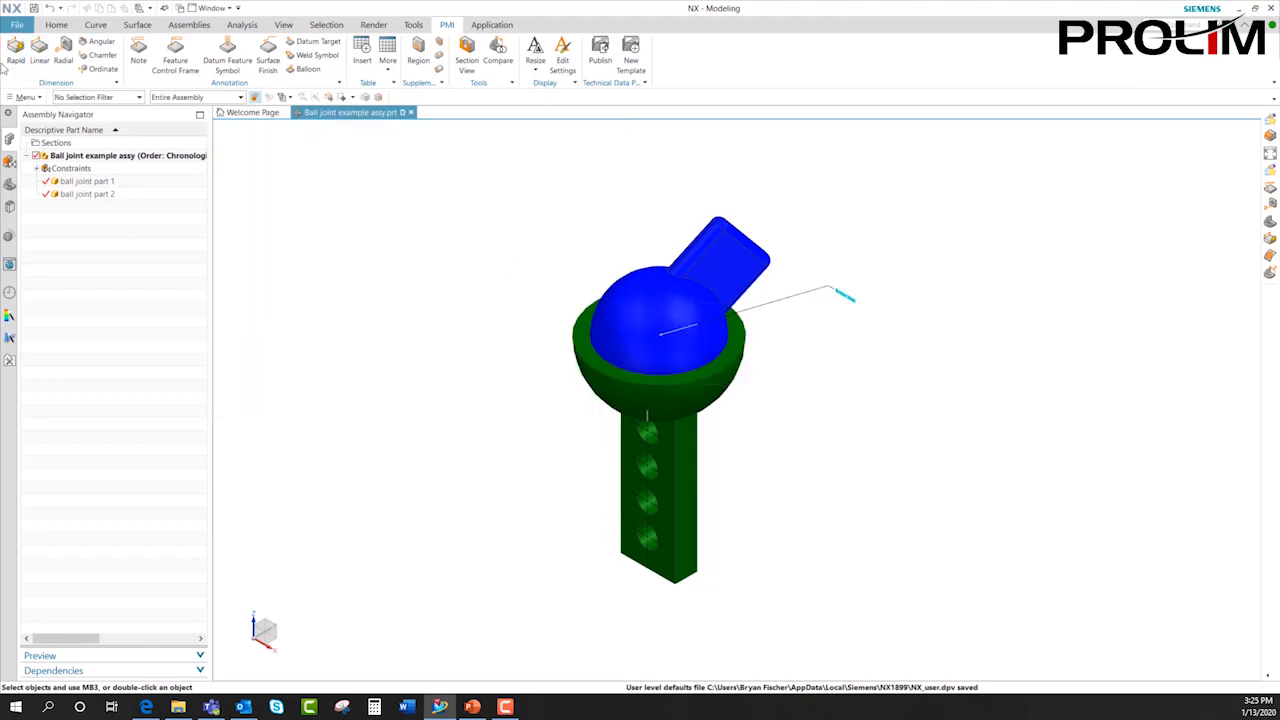
- Review the PMI background option and colour in the PMI Preferences display page, leaving without changes
click(17, 24)
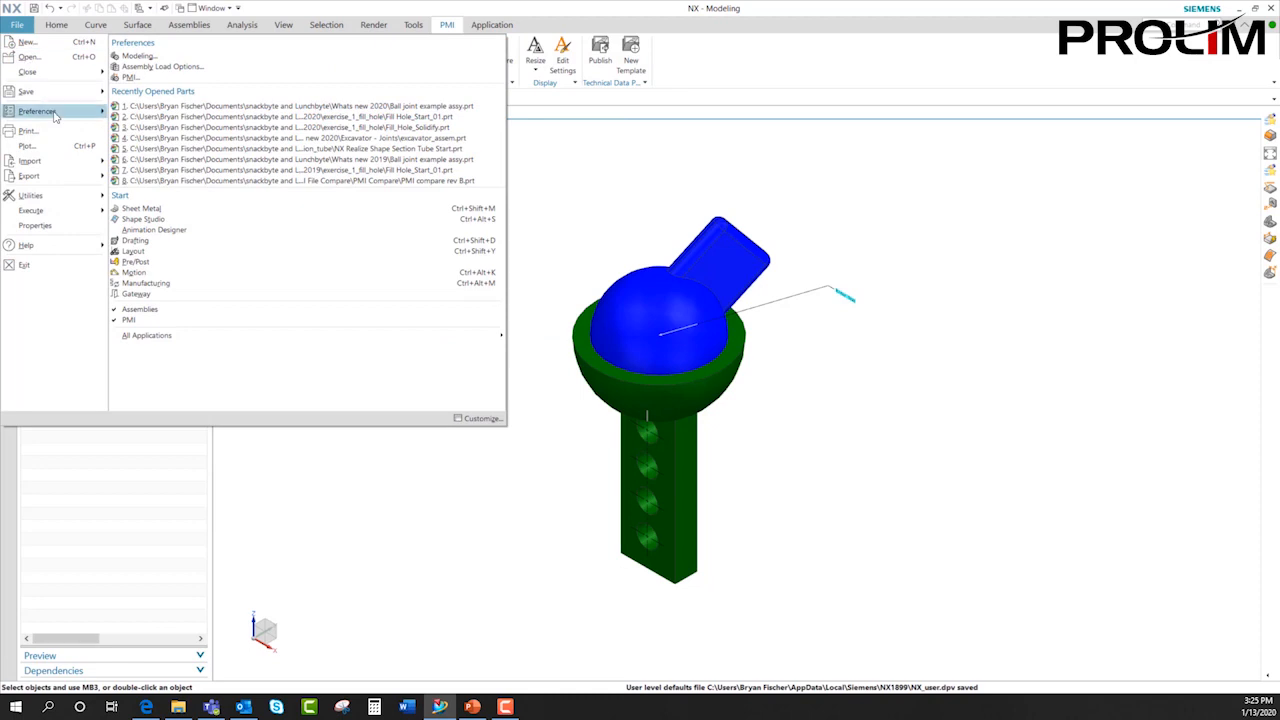
mouse_move(55, 117)
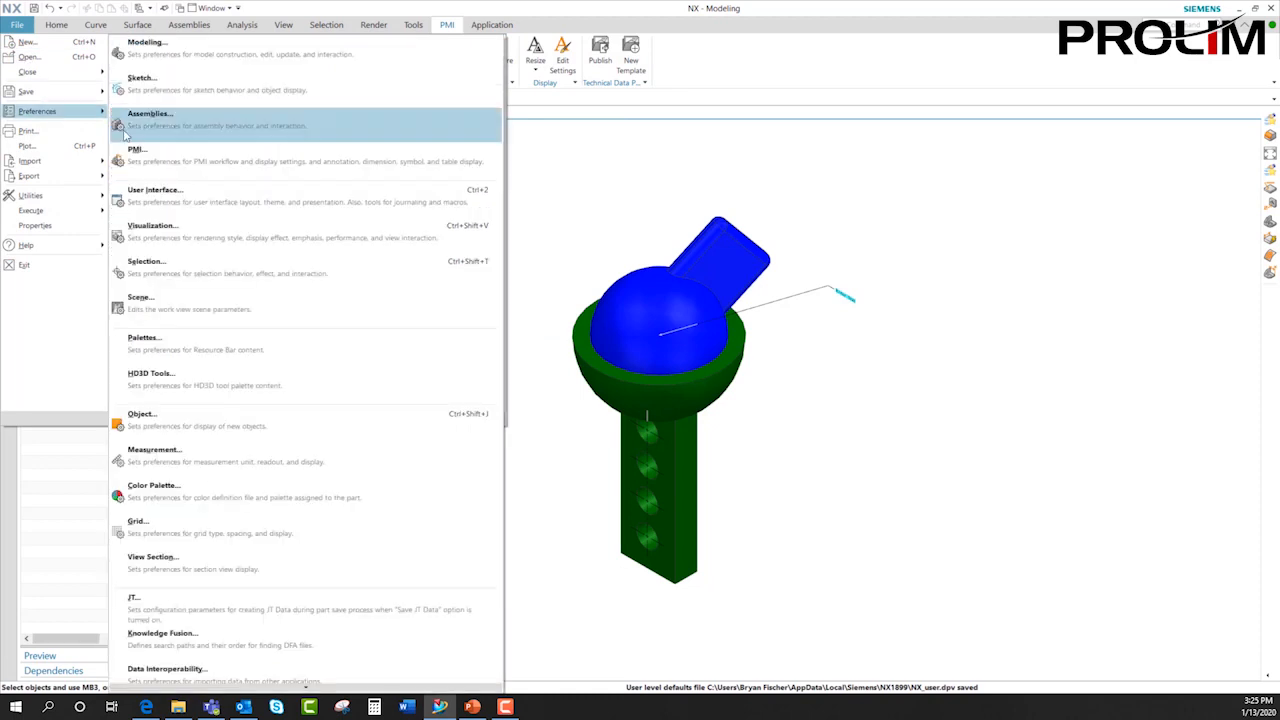
click(142, 175)
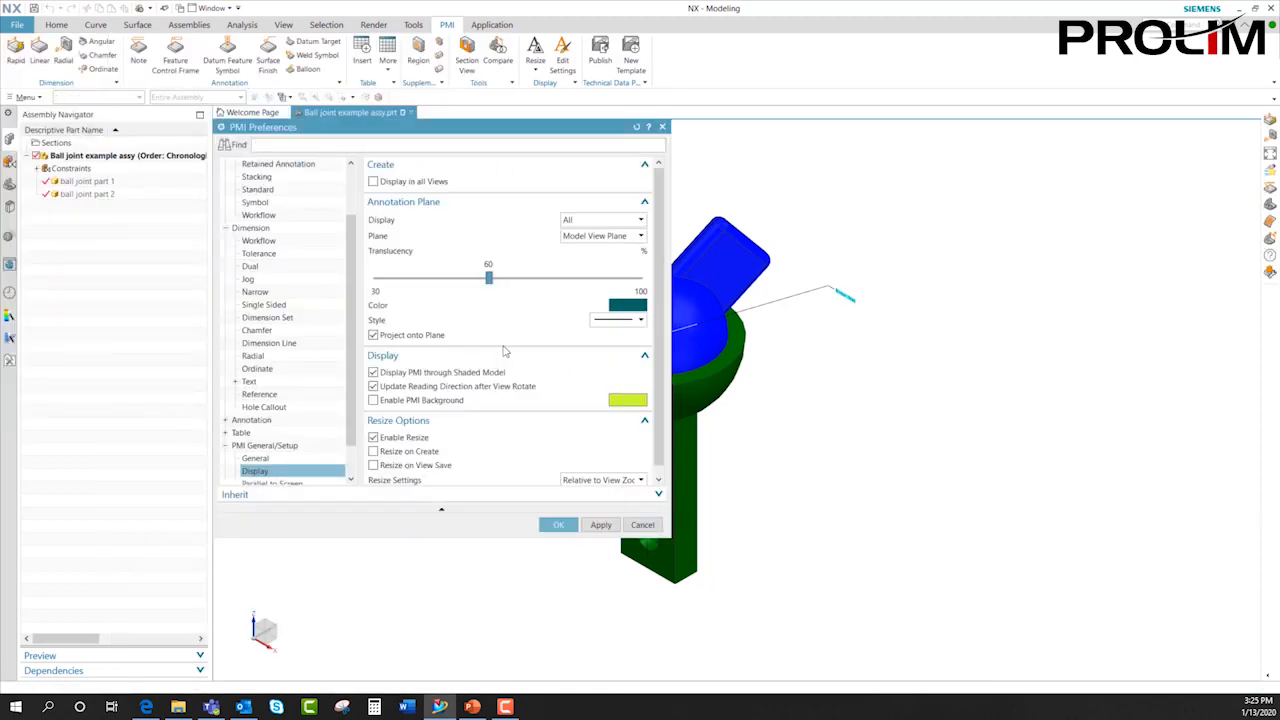
click(287, 457)
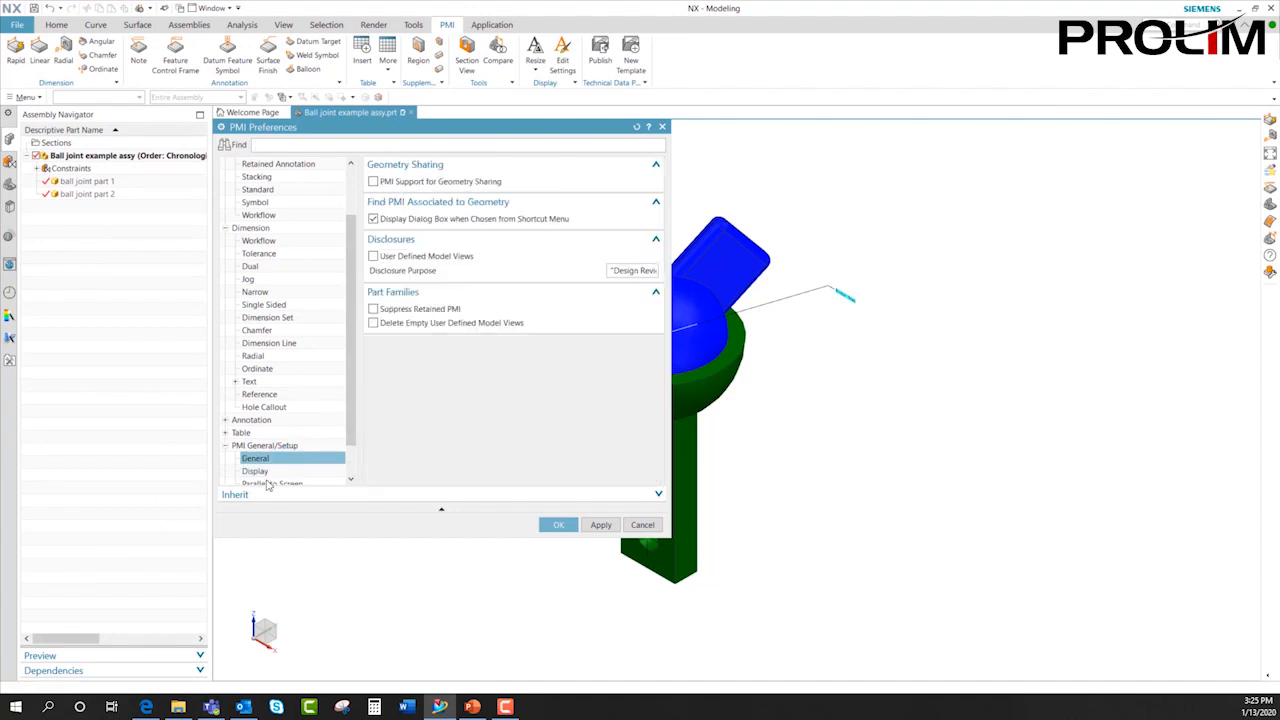
click(258, 470)
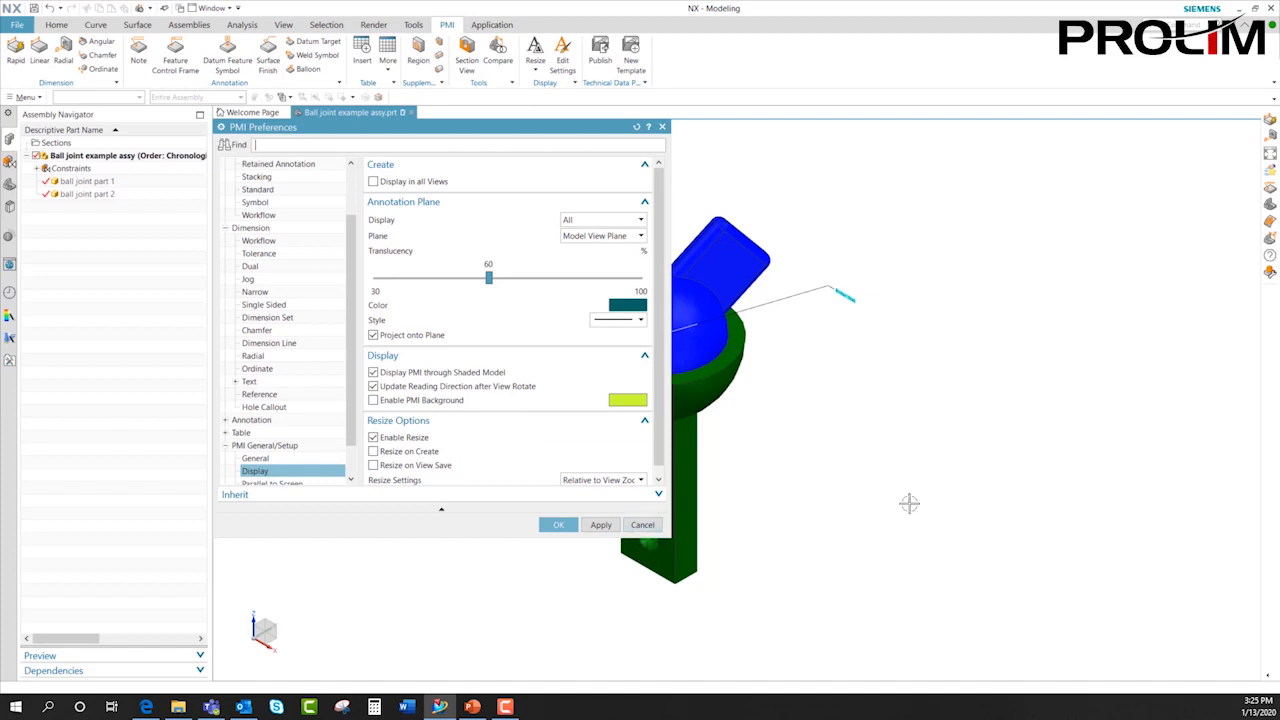
click(642, 525)
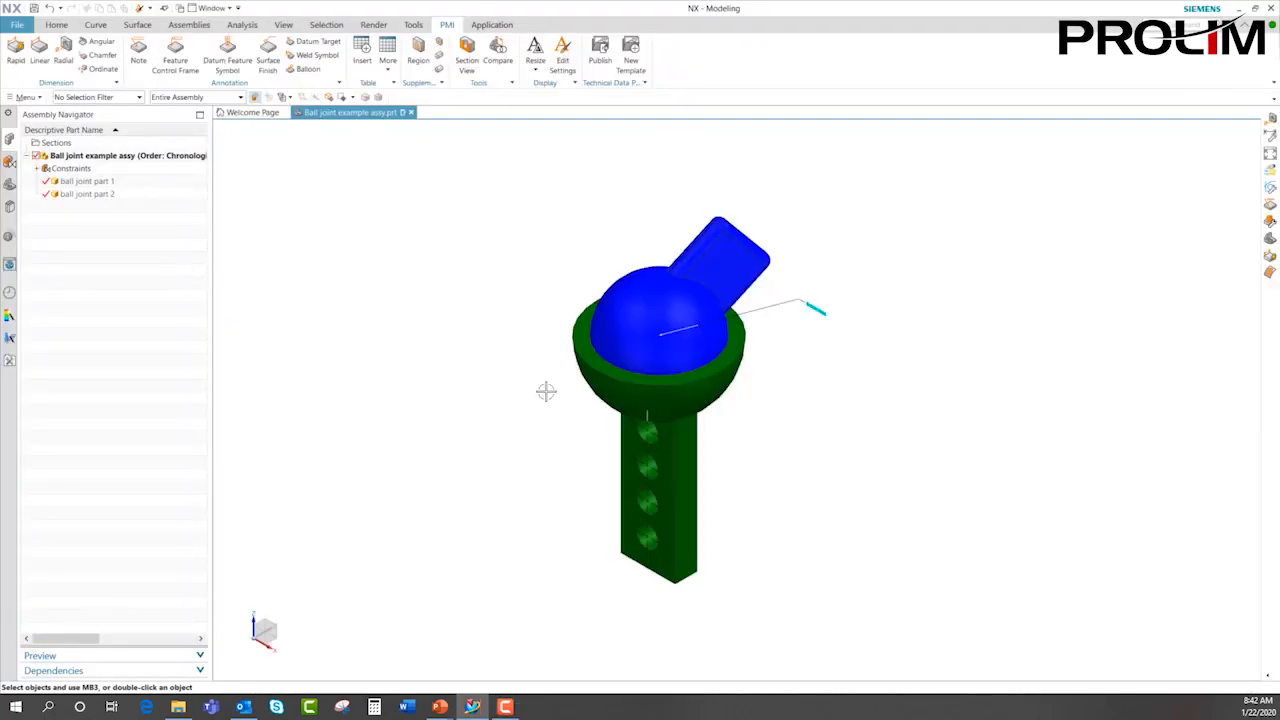
- Add a Radial Dimension to the green socket's spherical outer face using the Radial method, placing it beside the joint
click(63, 52)
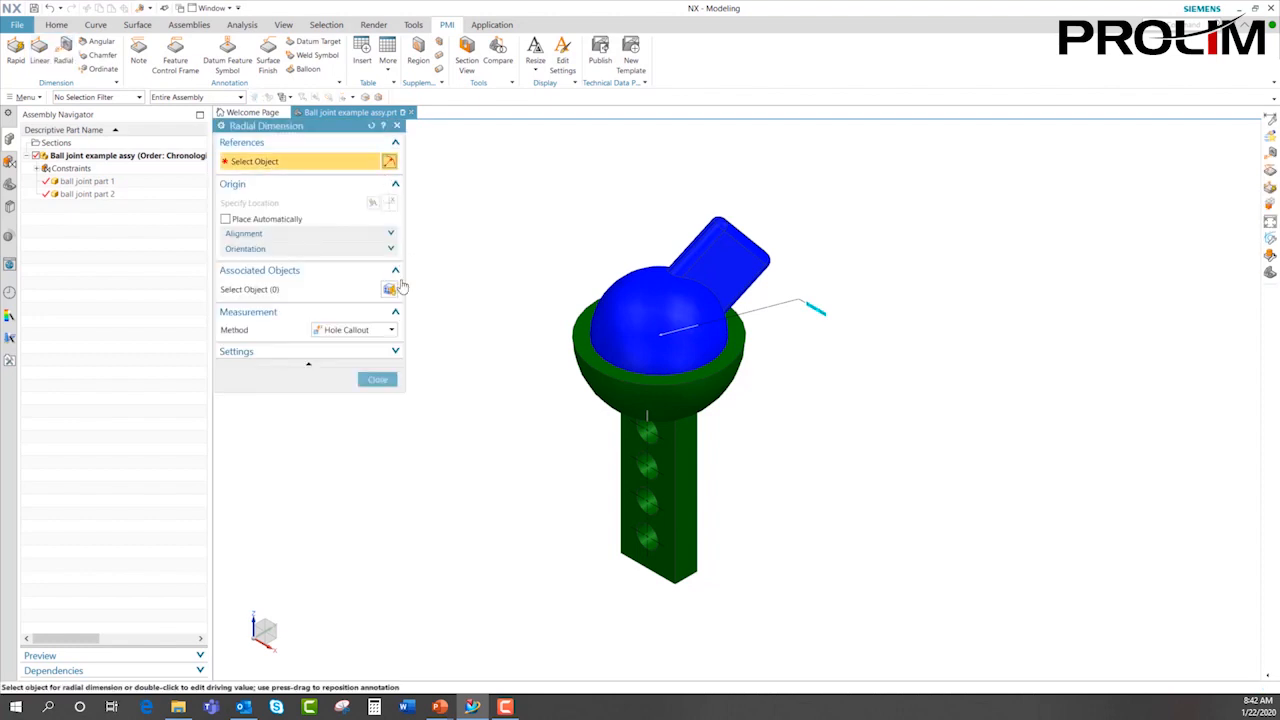
click(391, 330)
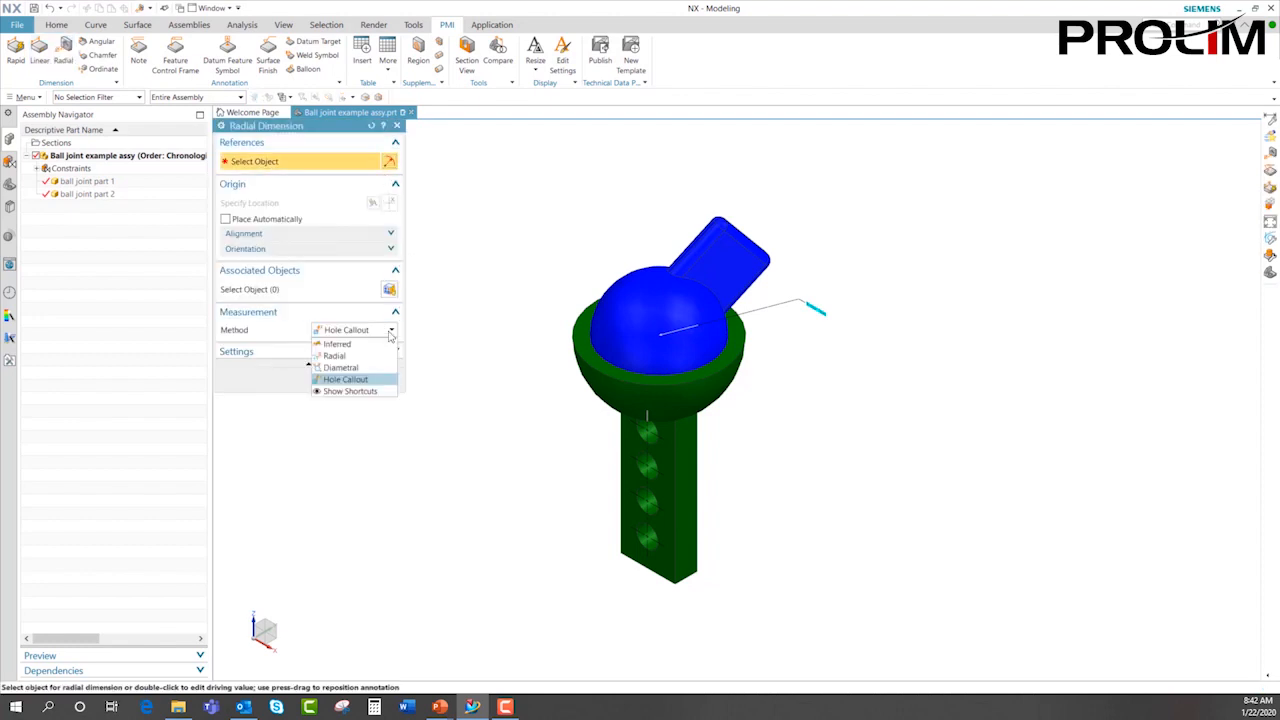
click(335, 356)
click(337, 368)
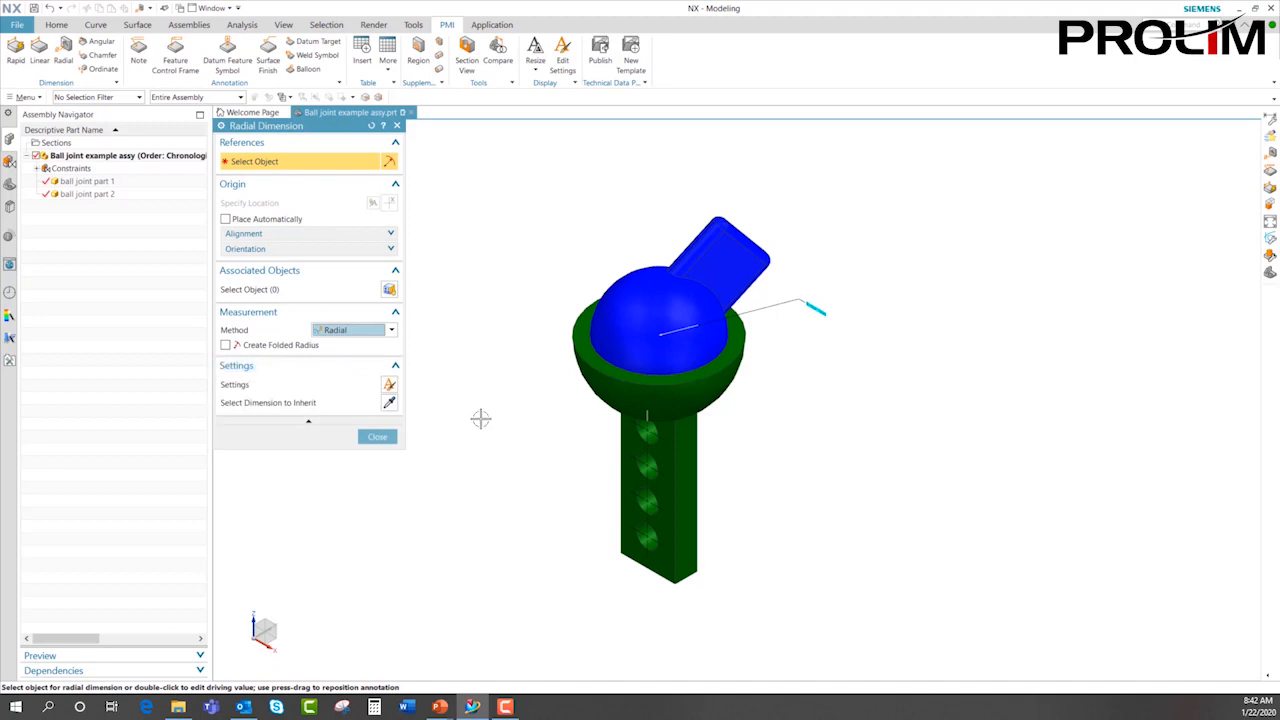
scroll(481, 418, up, 5)
click(656, 288)
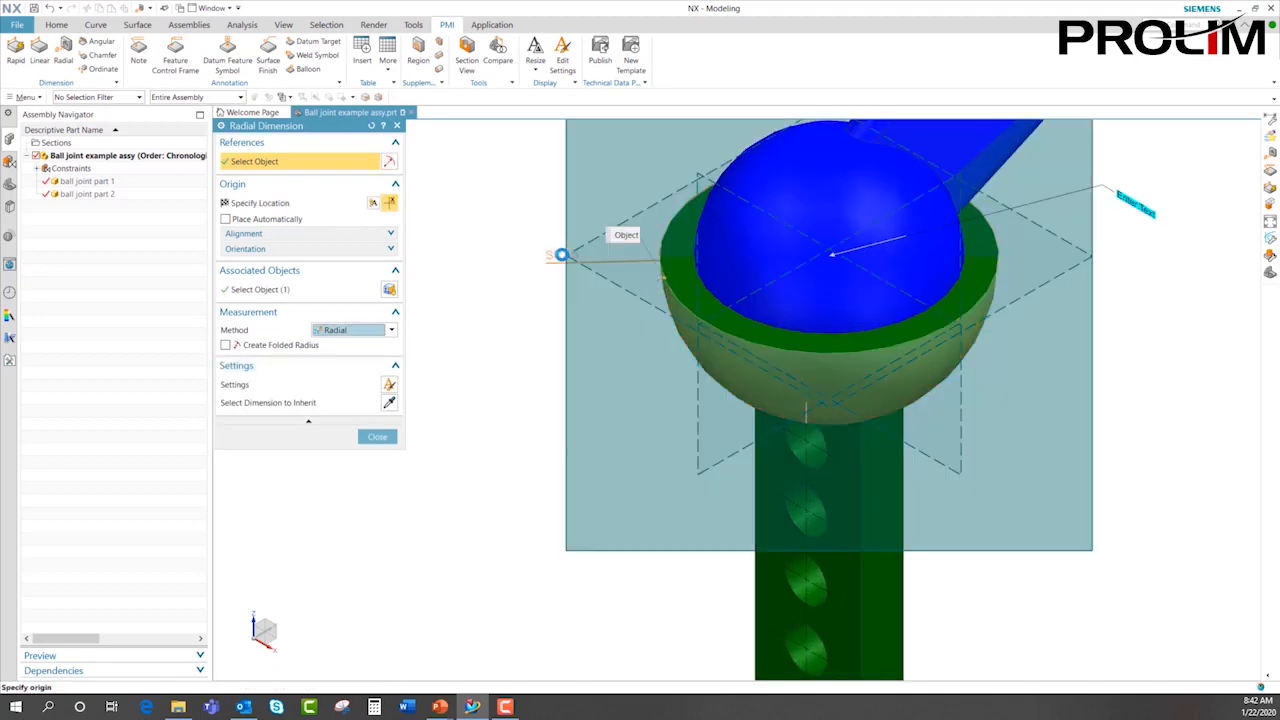
click(488, 256)
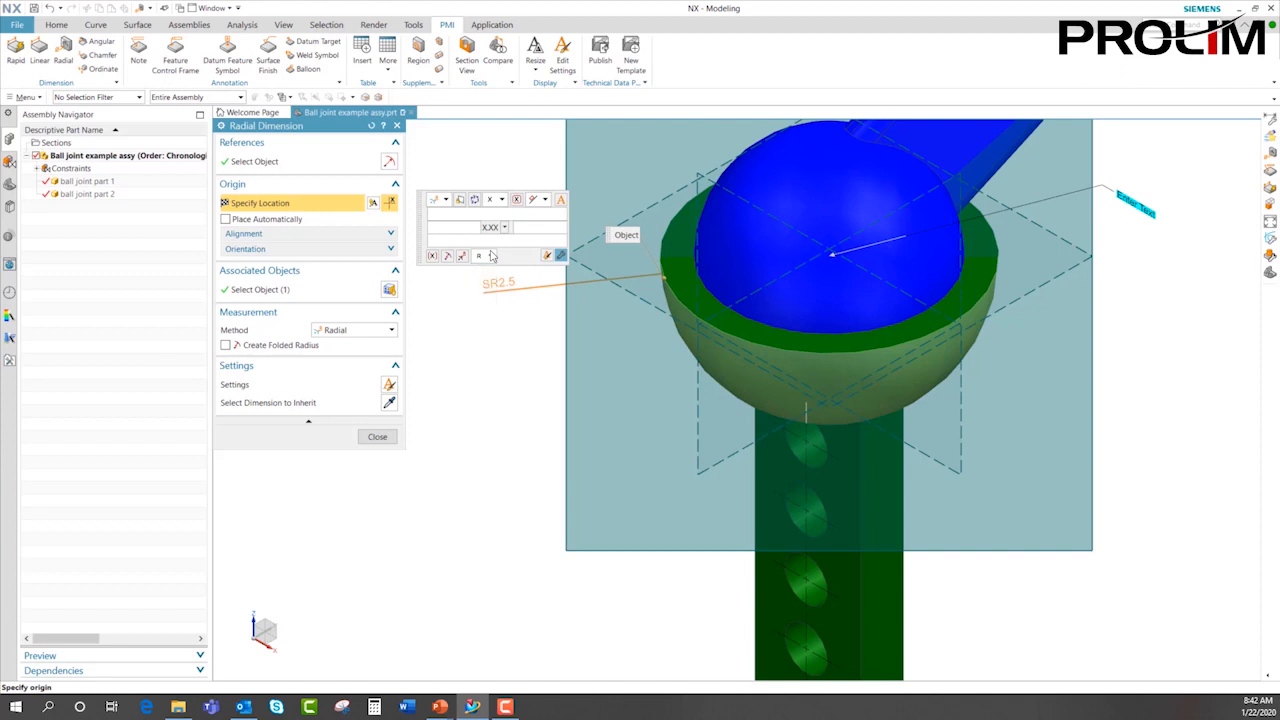
click(477, 292)
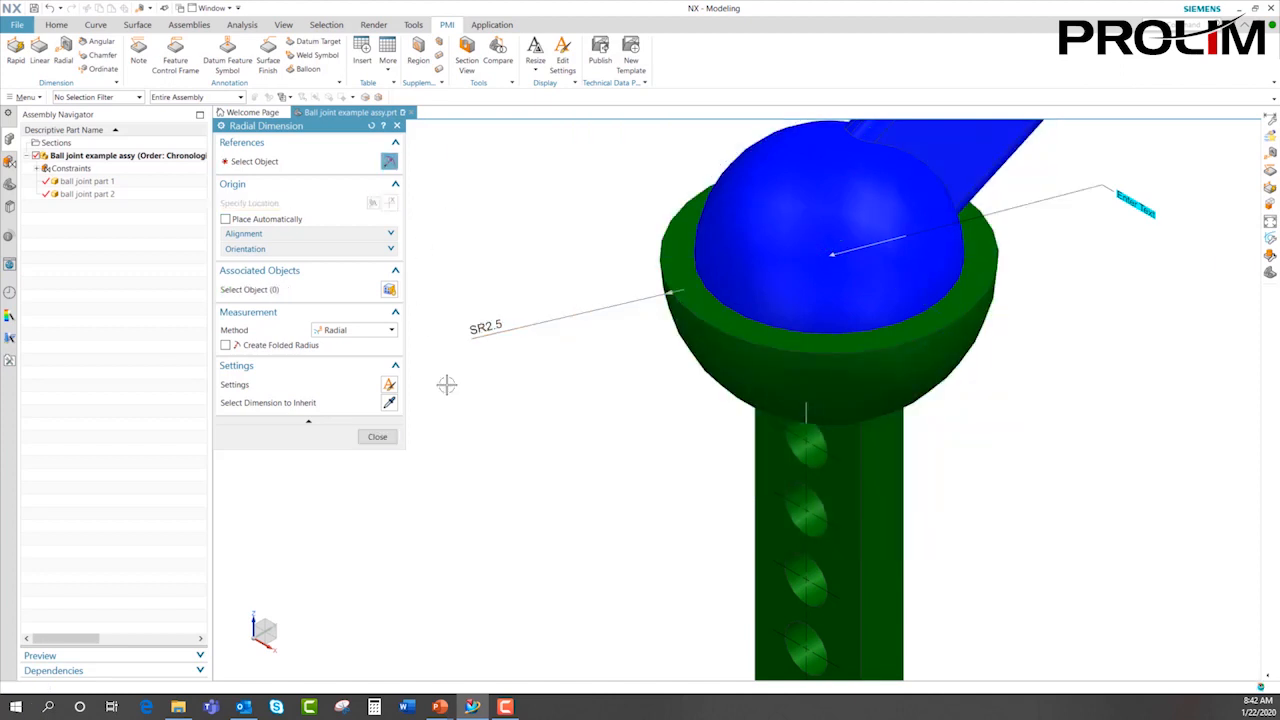
- Add a Diametral dimension to the blue ball and place it above the socket's radius dimension
click(372, 331)
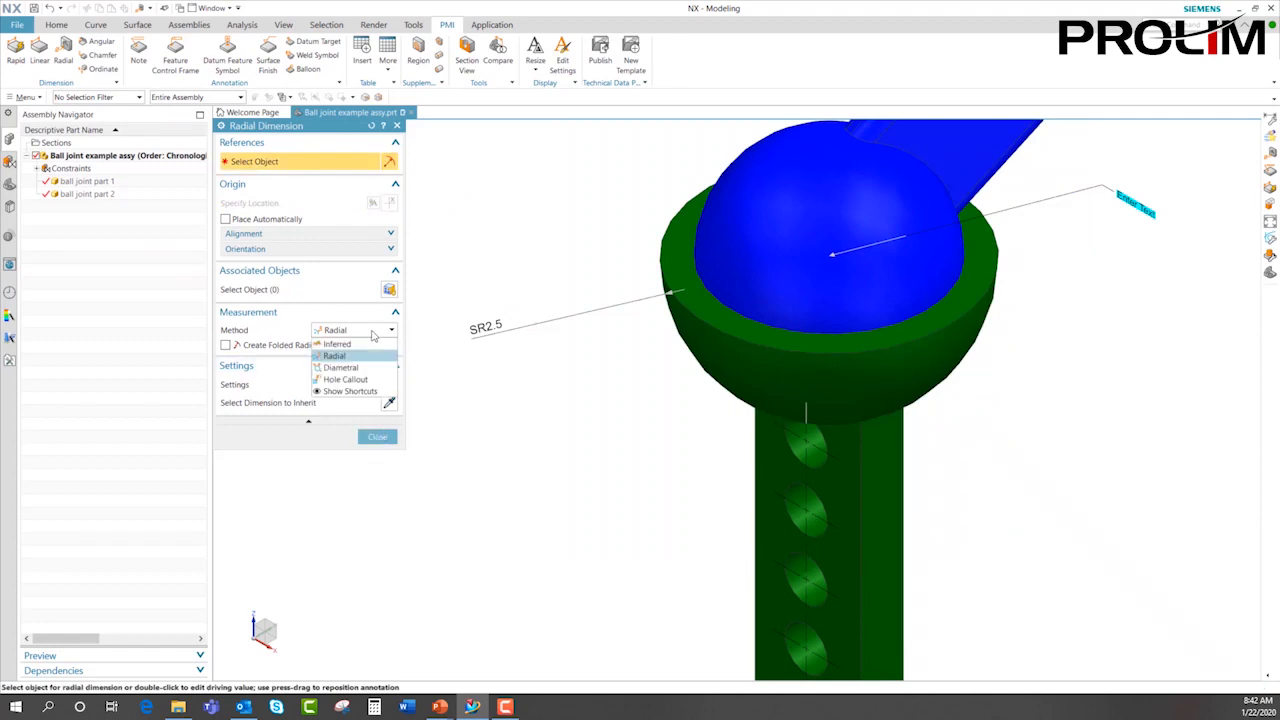
click(340, 356)
scroll(550, 398, down, 2)
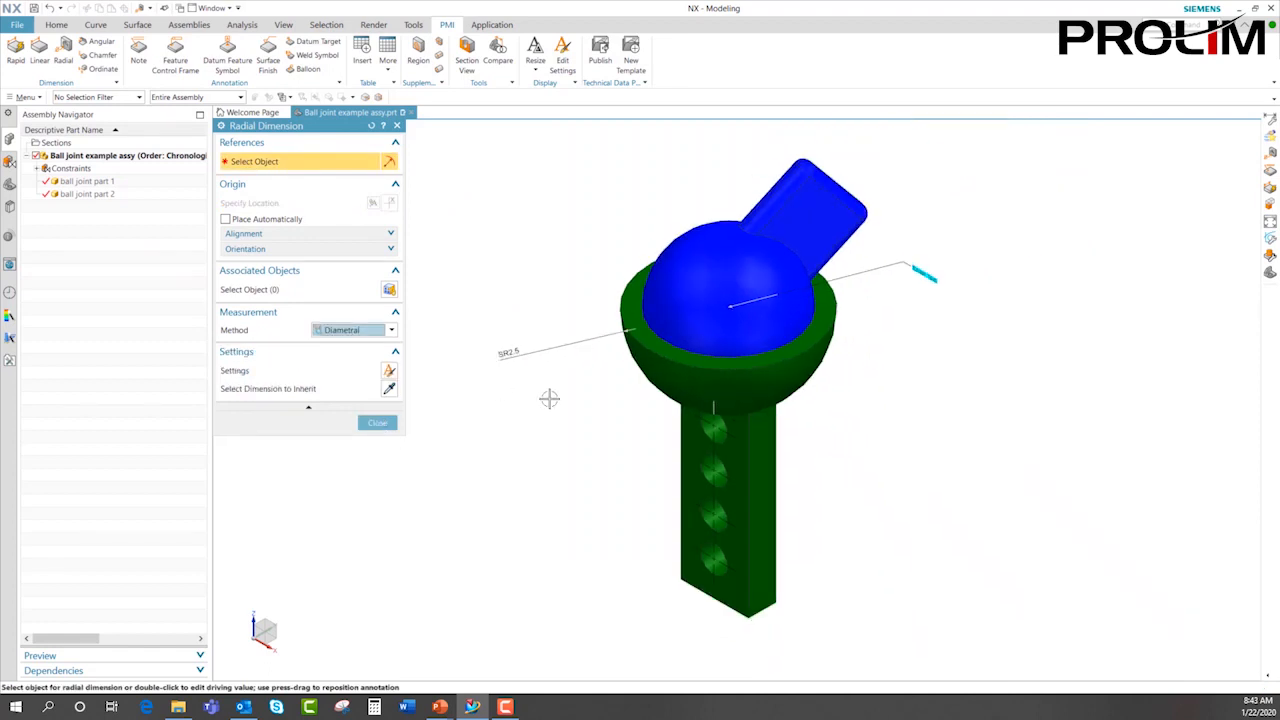
scroll(556, 284, up, 2)
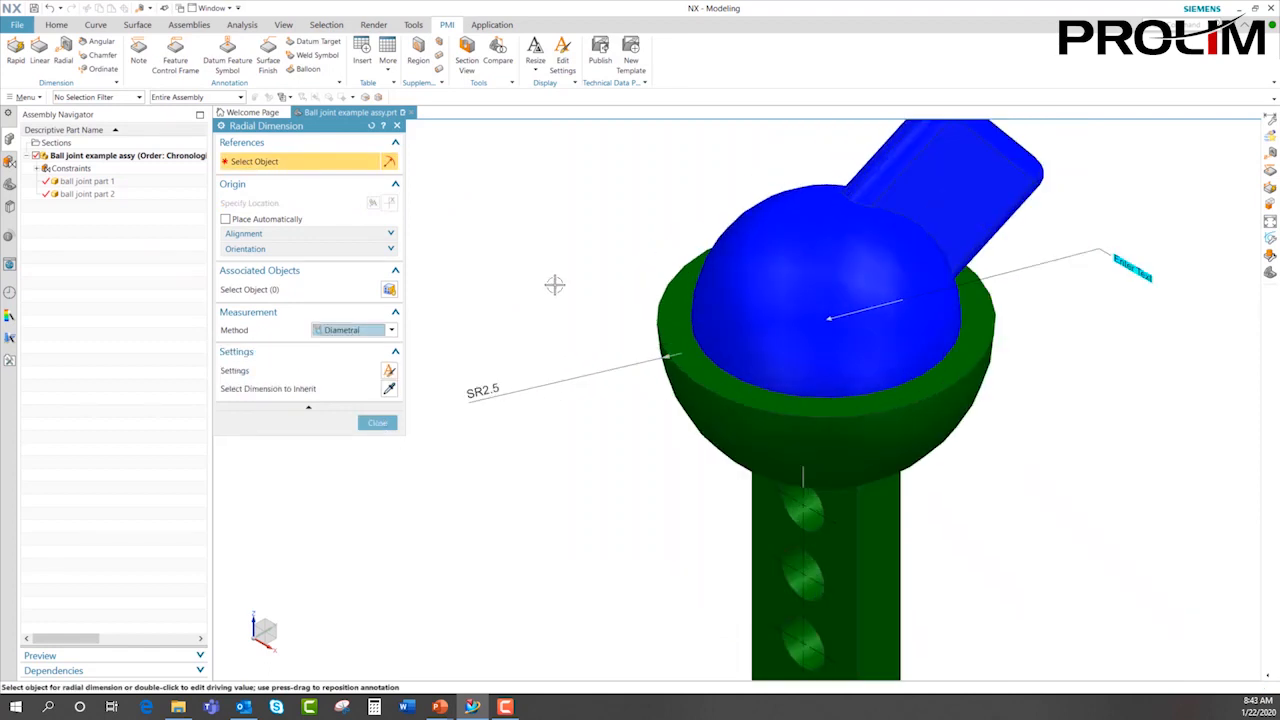
click(705, 252)
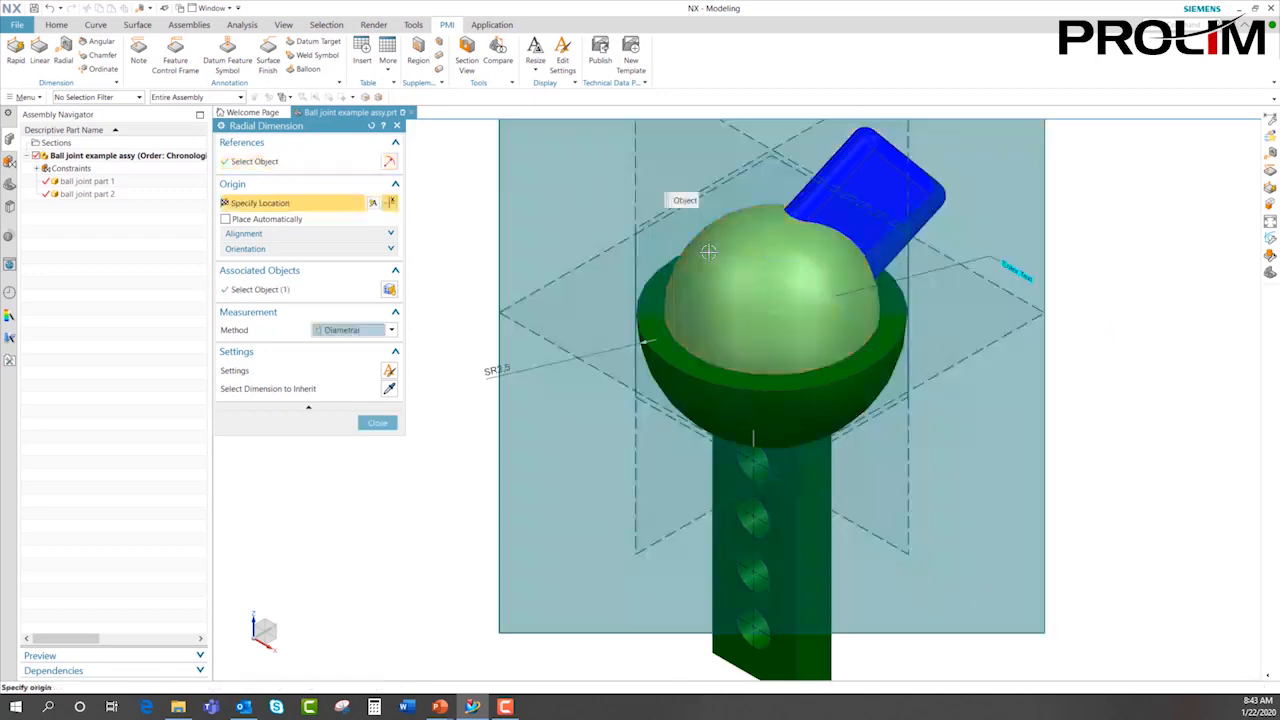
click(536, 202)
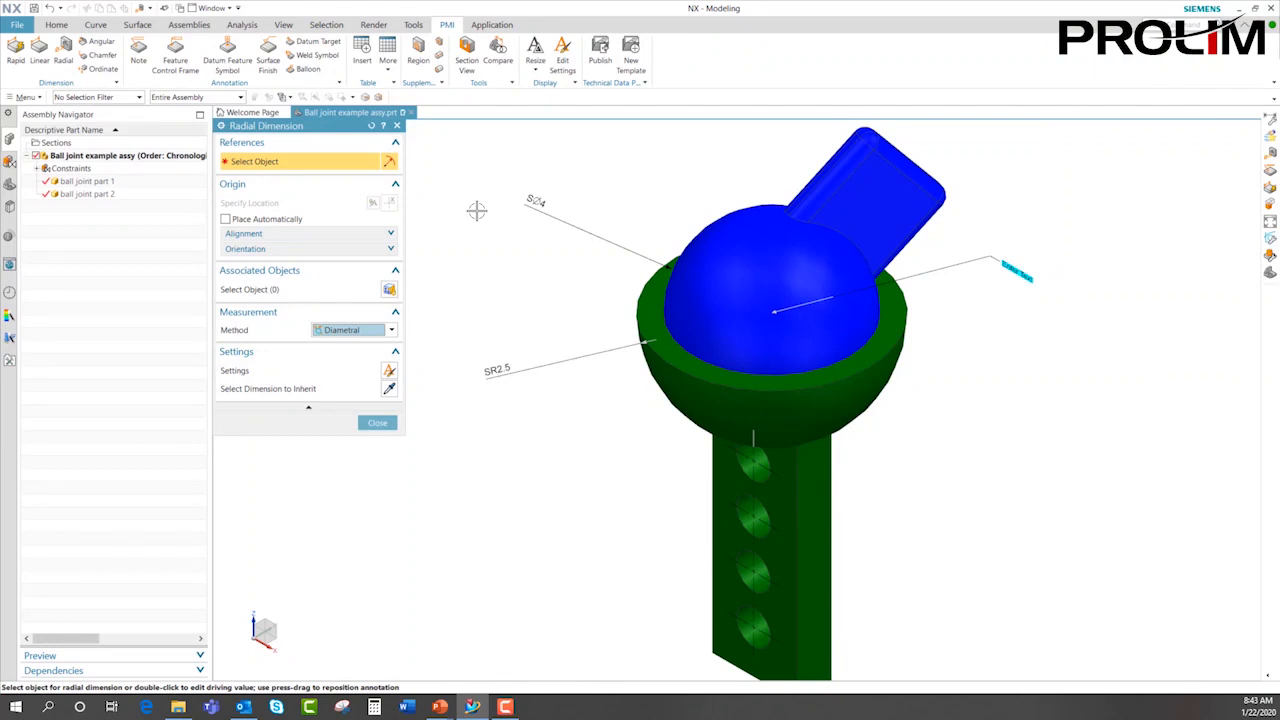
click(377, 422)
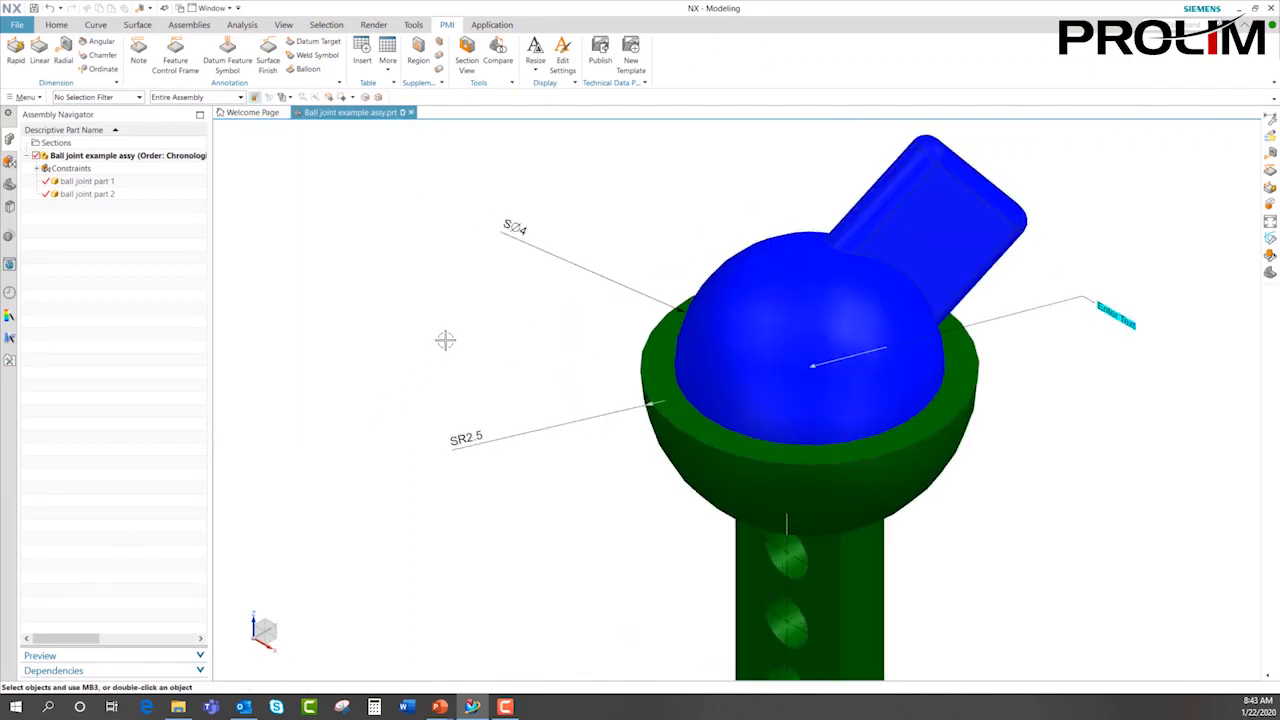
- Edit the blue ball's diametral dimension and select the spherical diameter symbol SØ for it
click(512, 226)
double_click(512, 226)
click(465, 196)
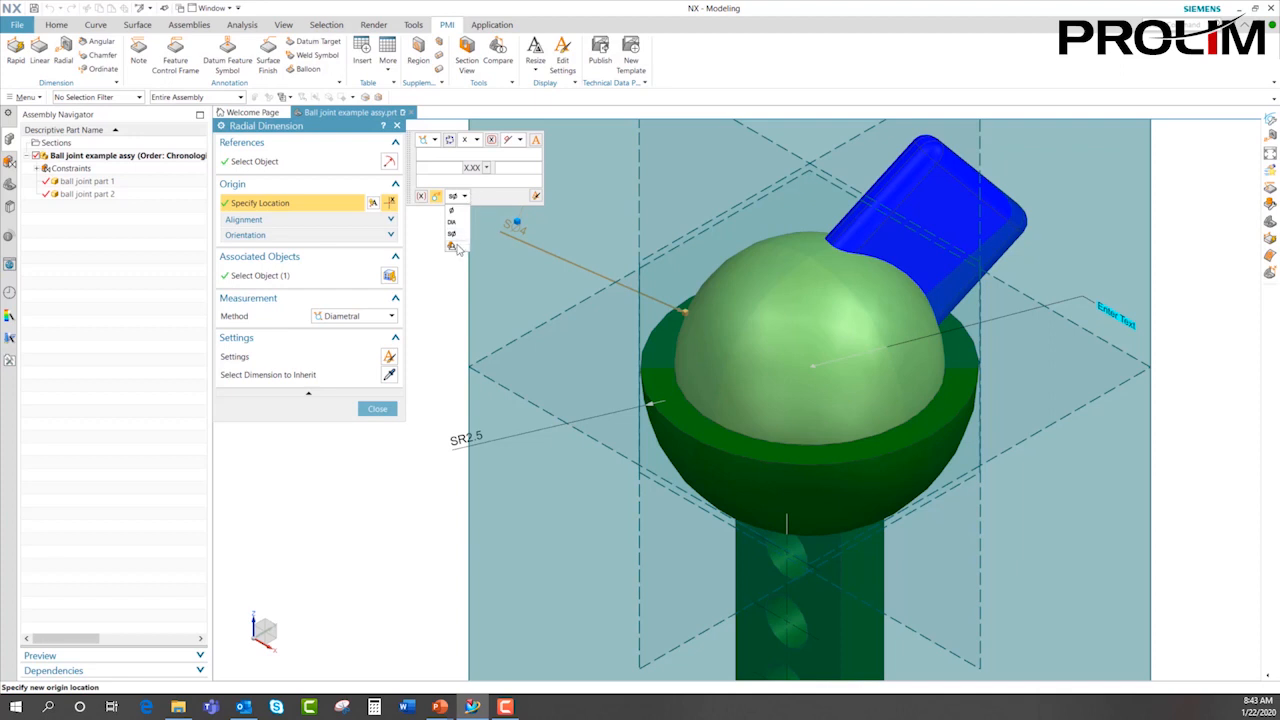
click(451, 235)
click(376, 408)
right_click(432, 246)
click(452, 274)
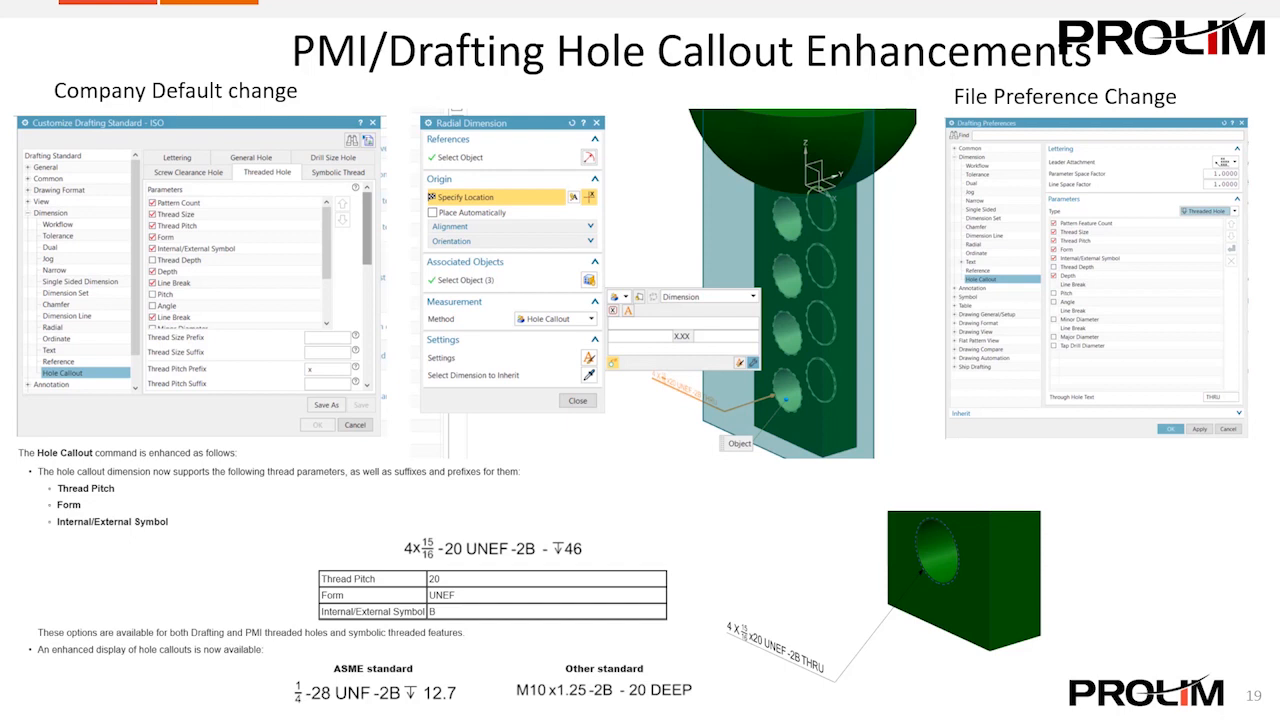
- Switch from the slides to NX and make the green component, ball joint part 1, the work part
key(alt+Tab)
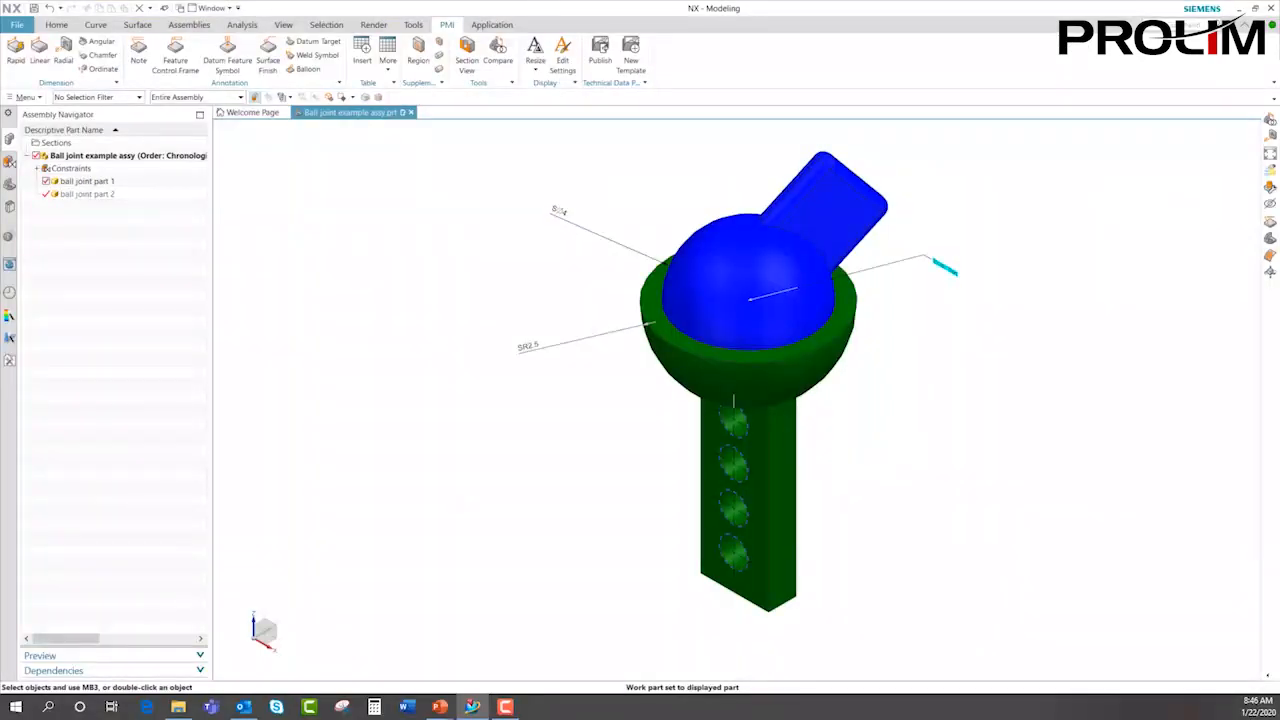
right_click(775, 455)
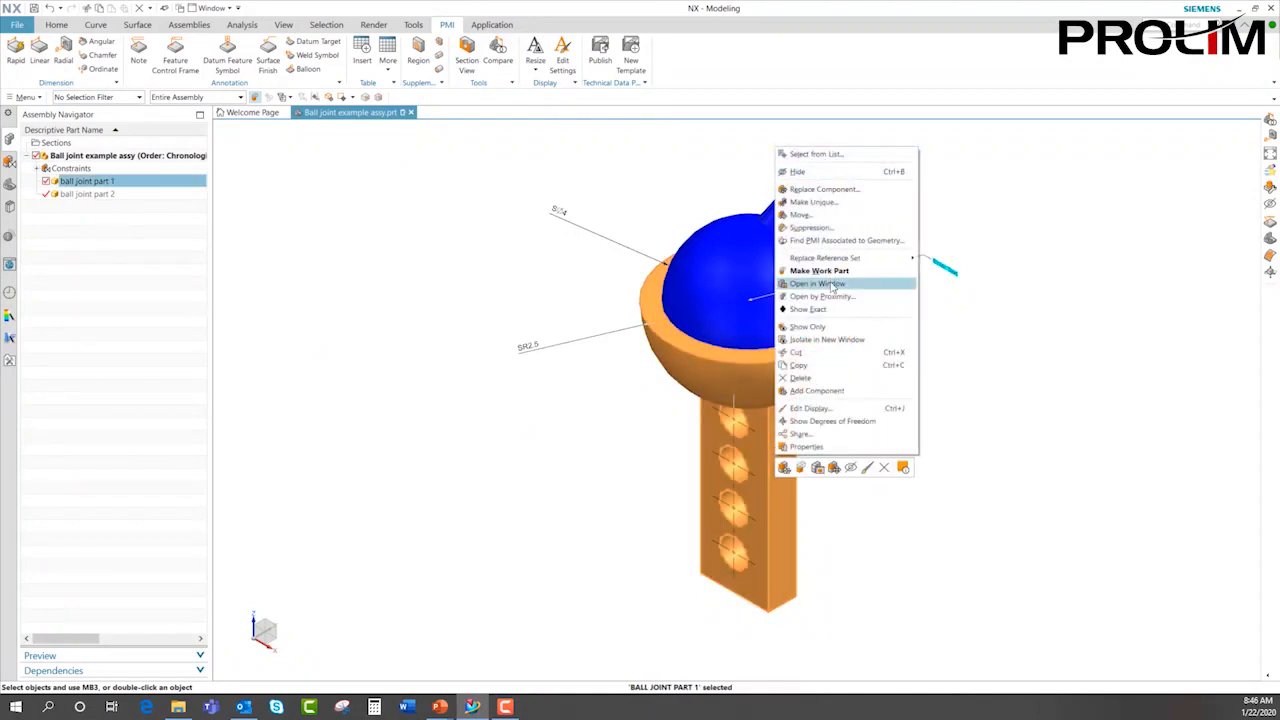
click(819, 271)
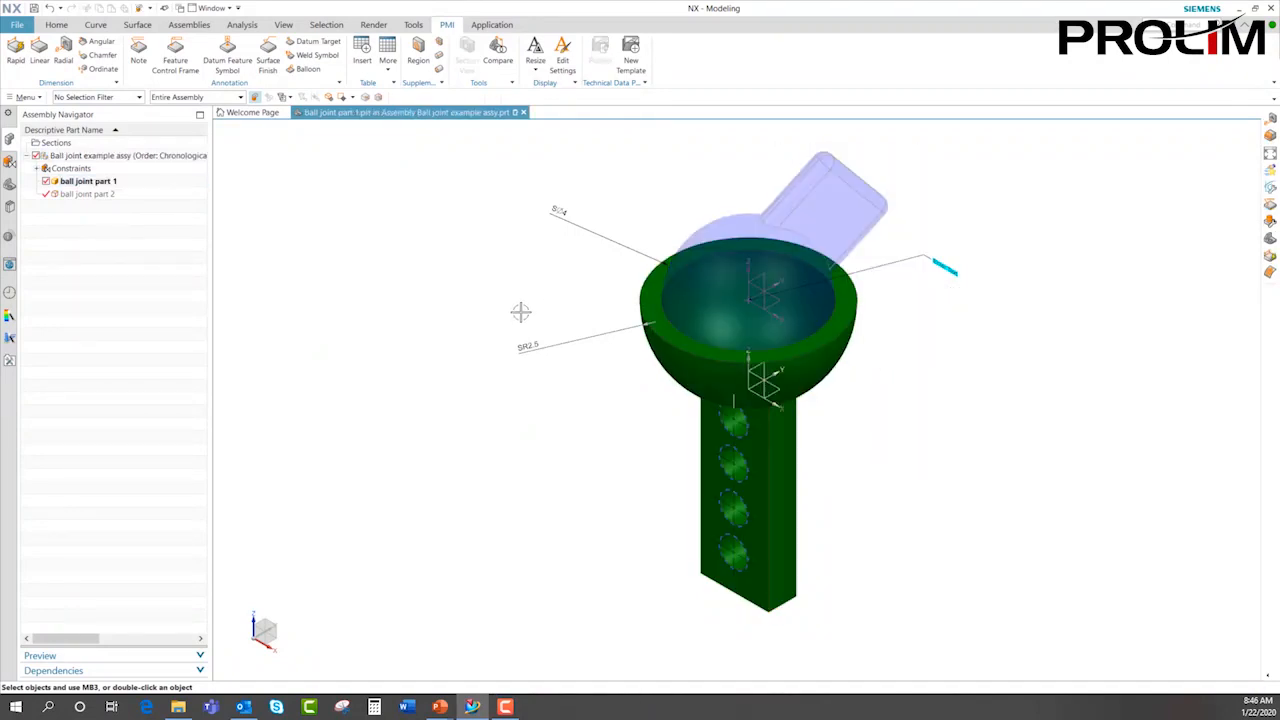
- Reset the Radial Dimension options, then add a Hole Callout to the lowest threaded hole in the green stem and place it beside the stem
click(62, 52)
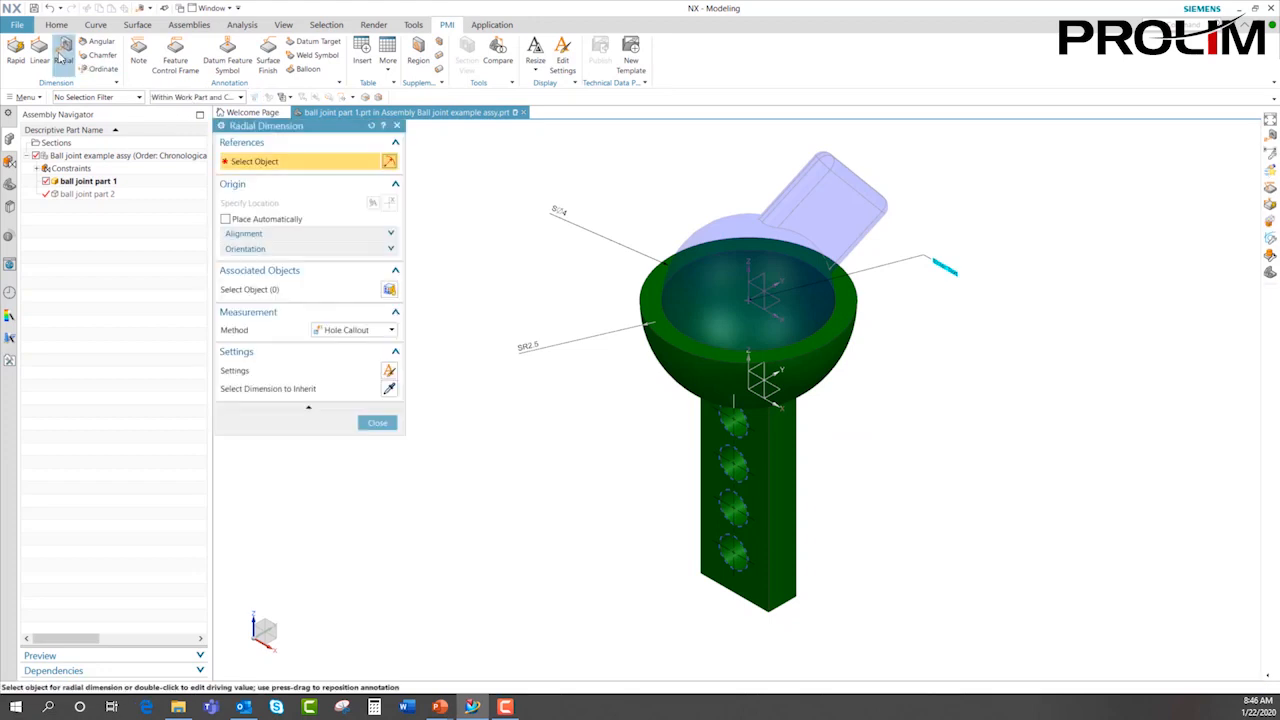
click(336, 333)
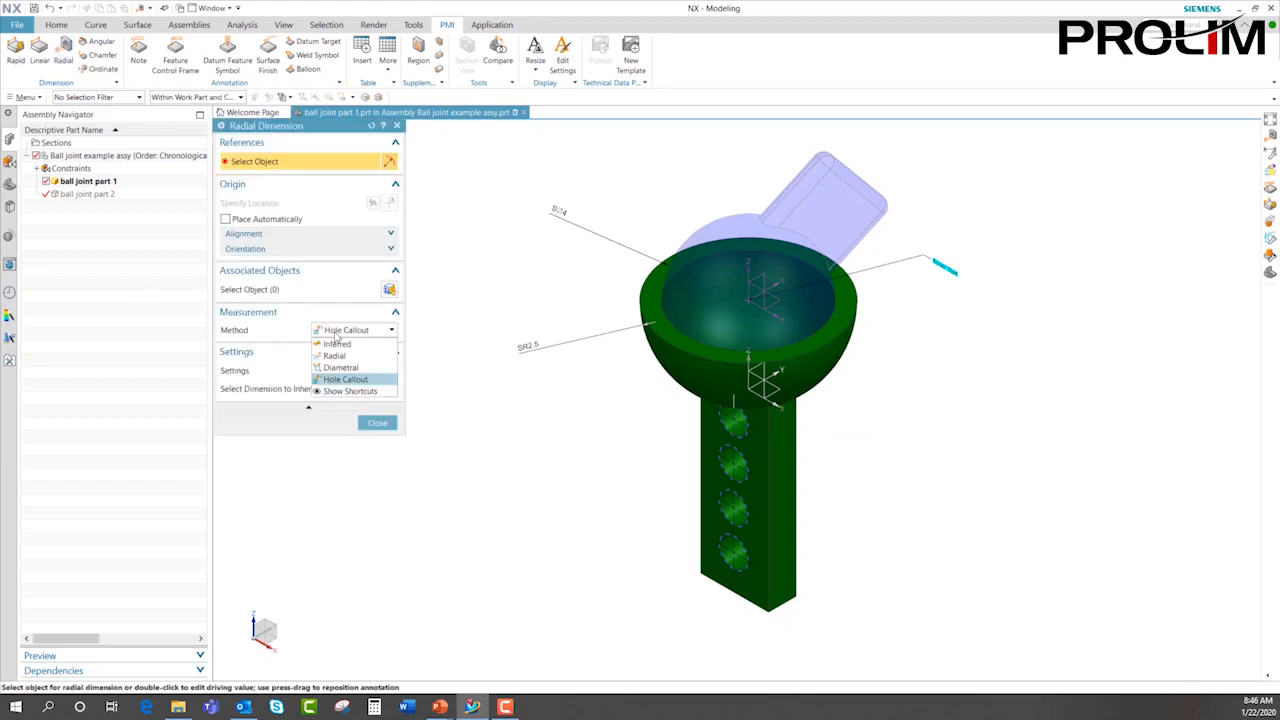
click(370, 128)
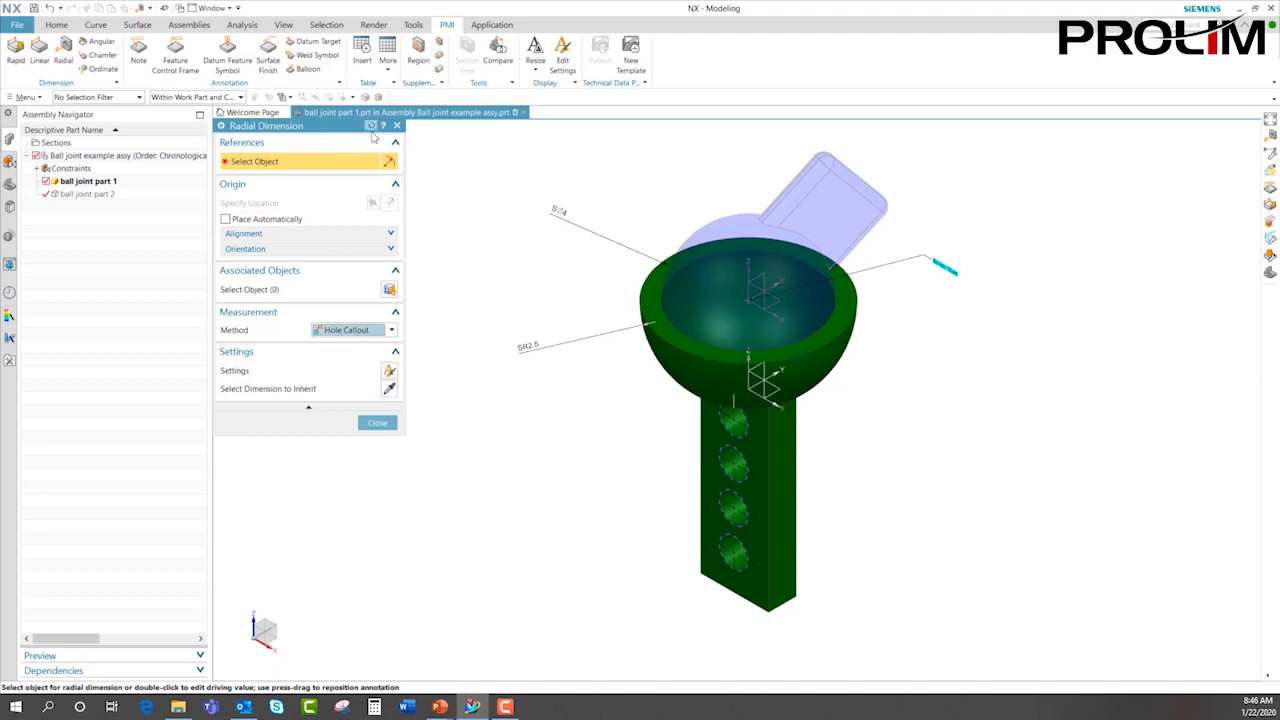
click(371, 127)
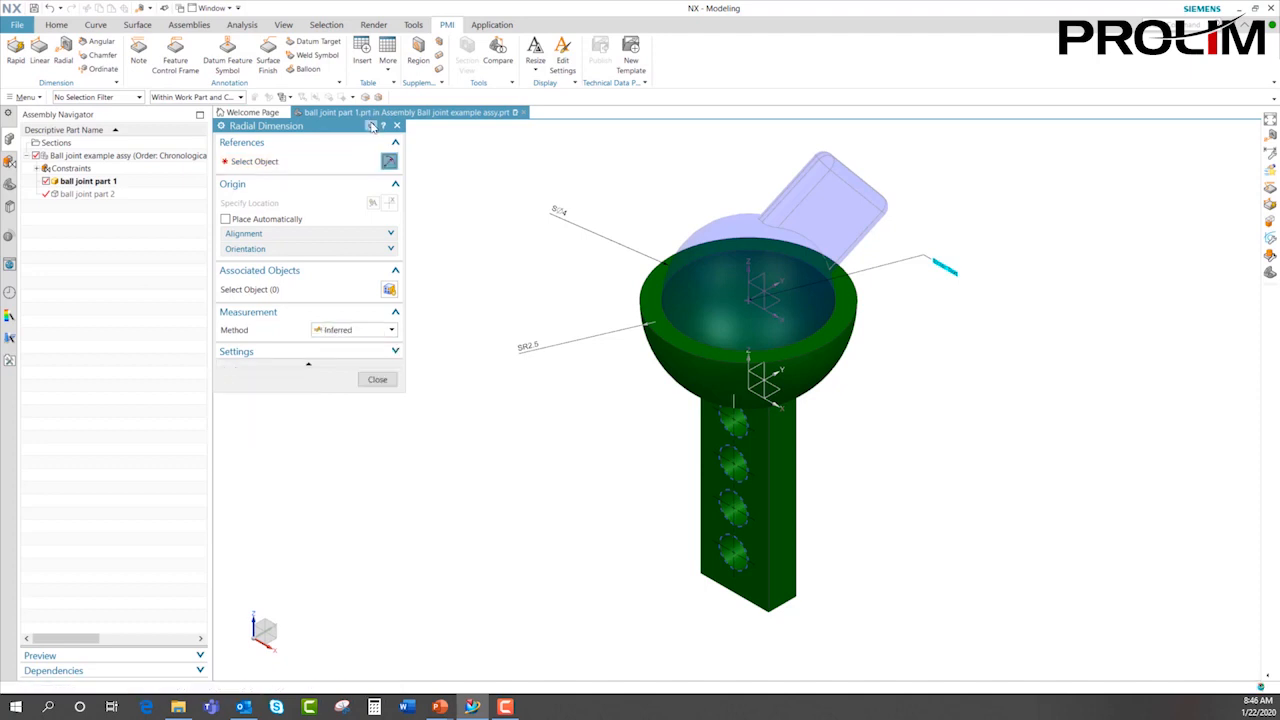
click(379, 334)
click(375, 375)
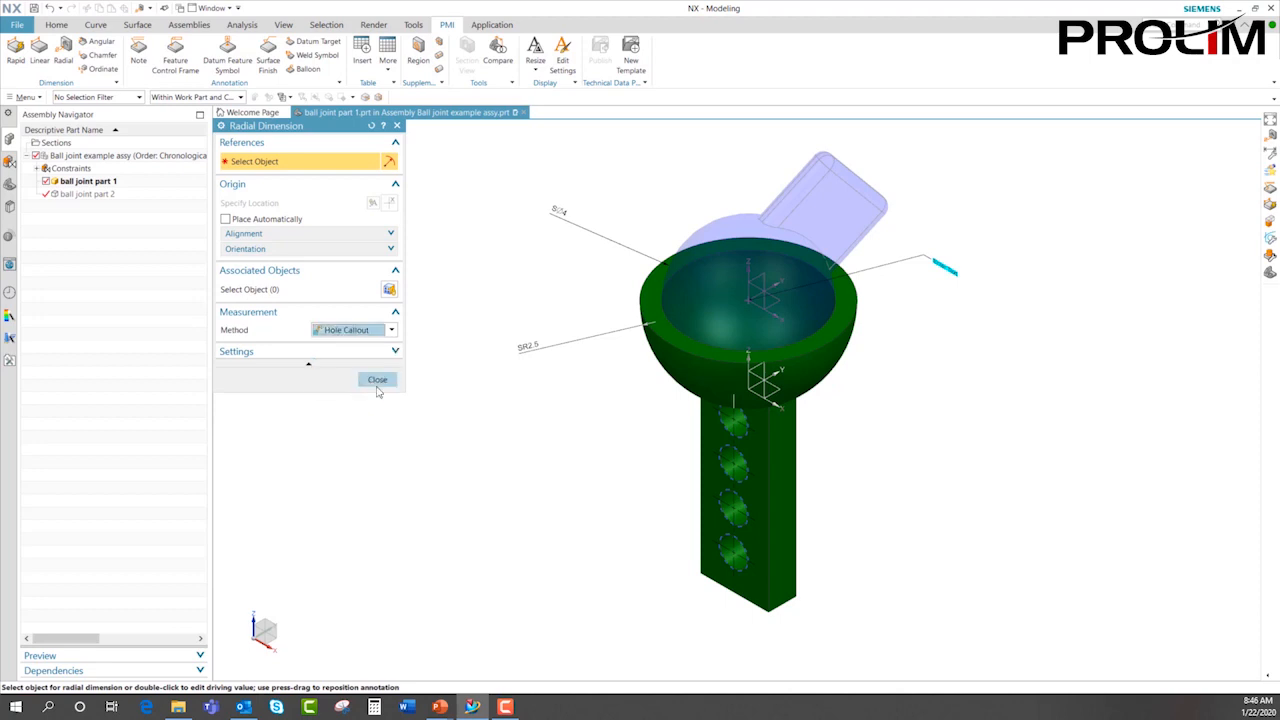
click(735, 550)
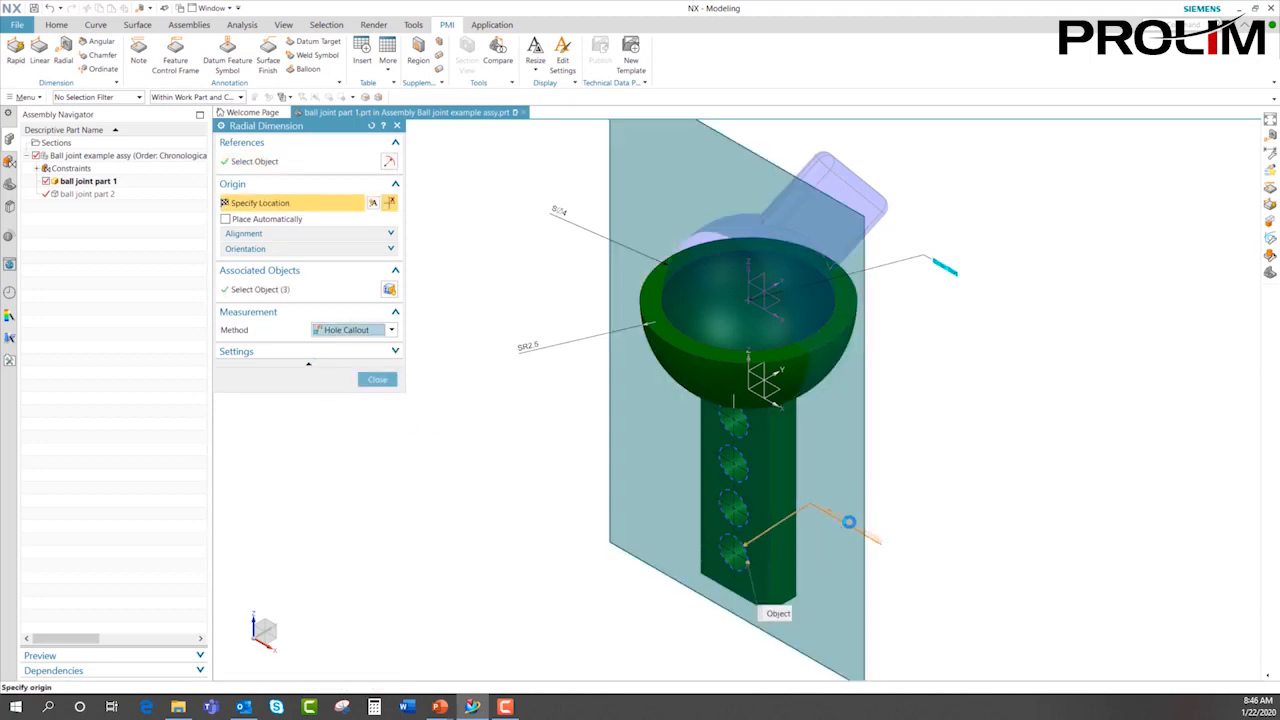
click(847, 519)
click(377, 379)
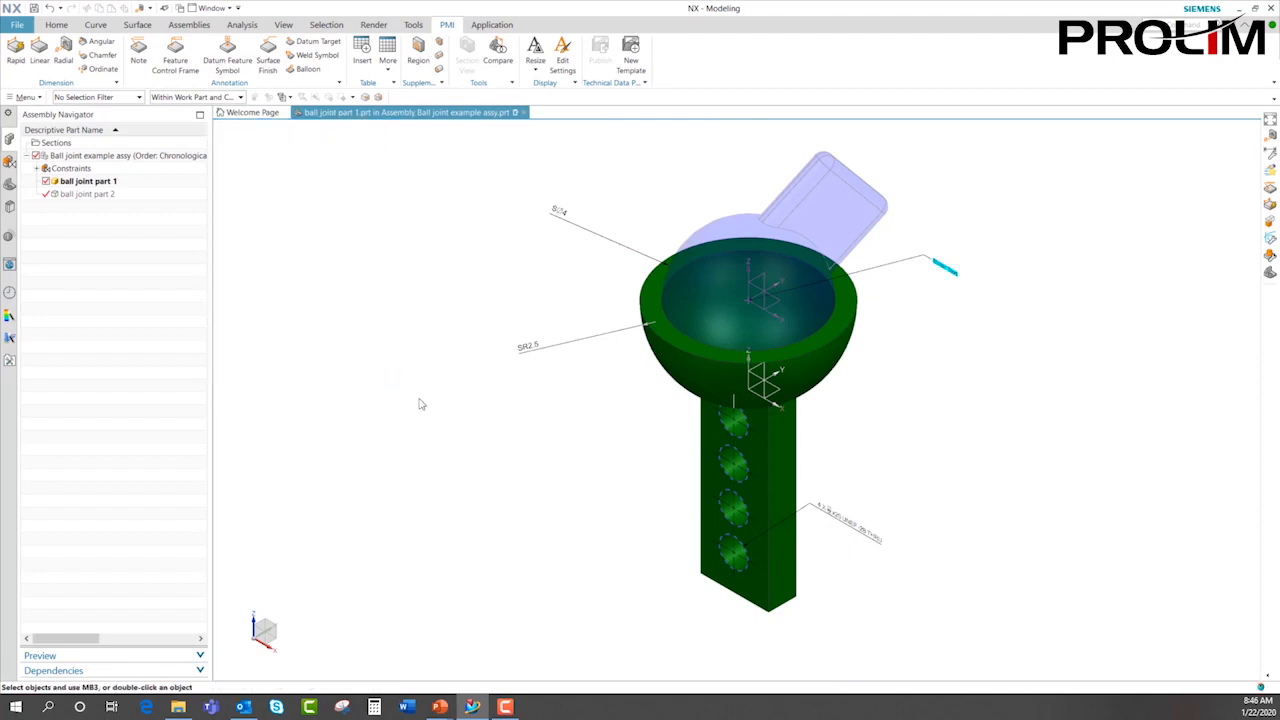
scroll(814, 515, up, 5)
scroll(829, 356, down, 2)
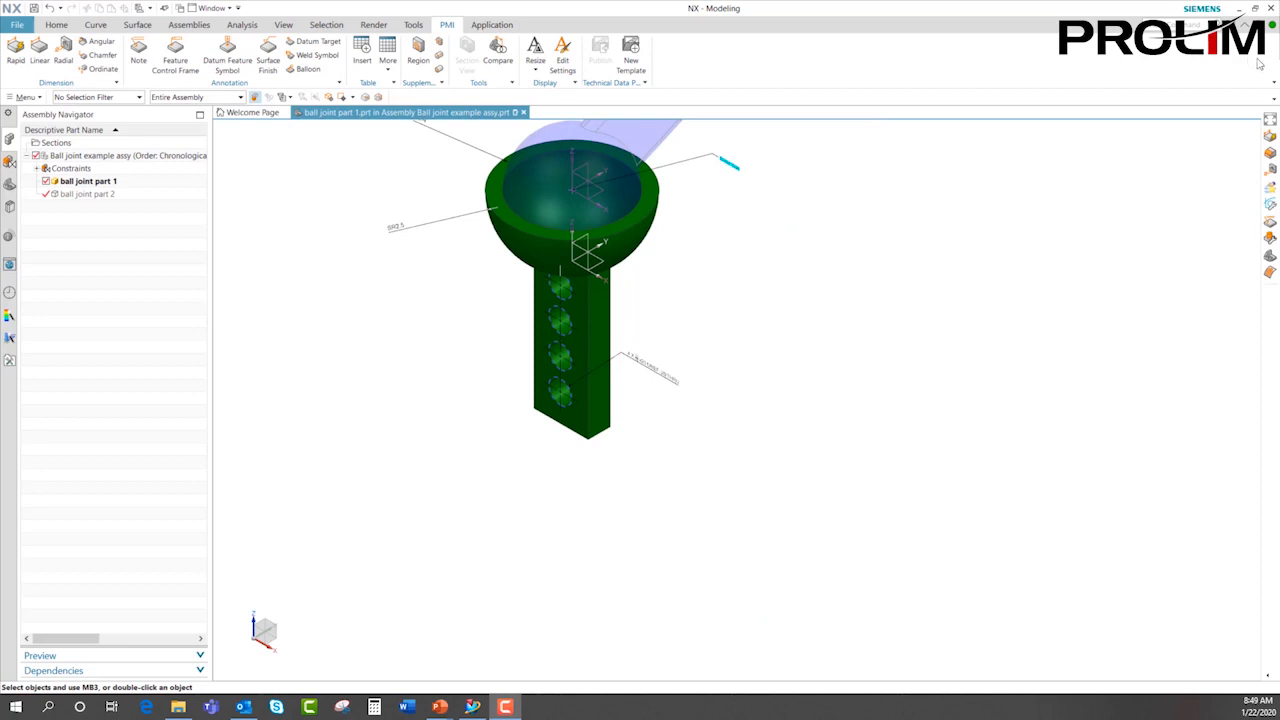
- Open the ISO drafting standard for customization from the Drafting General/Setup page of Customer Defaults
click(19, 25)
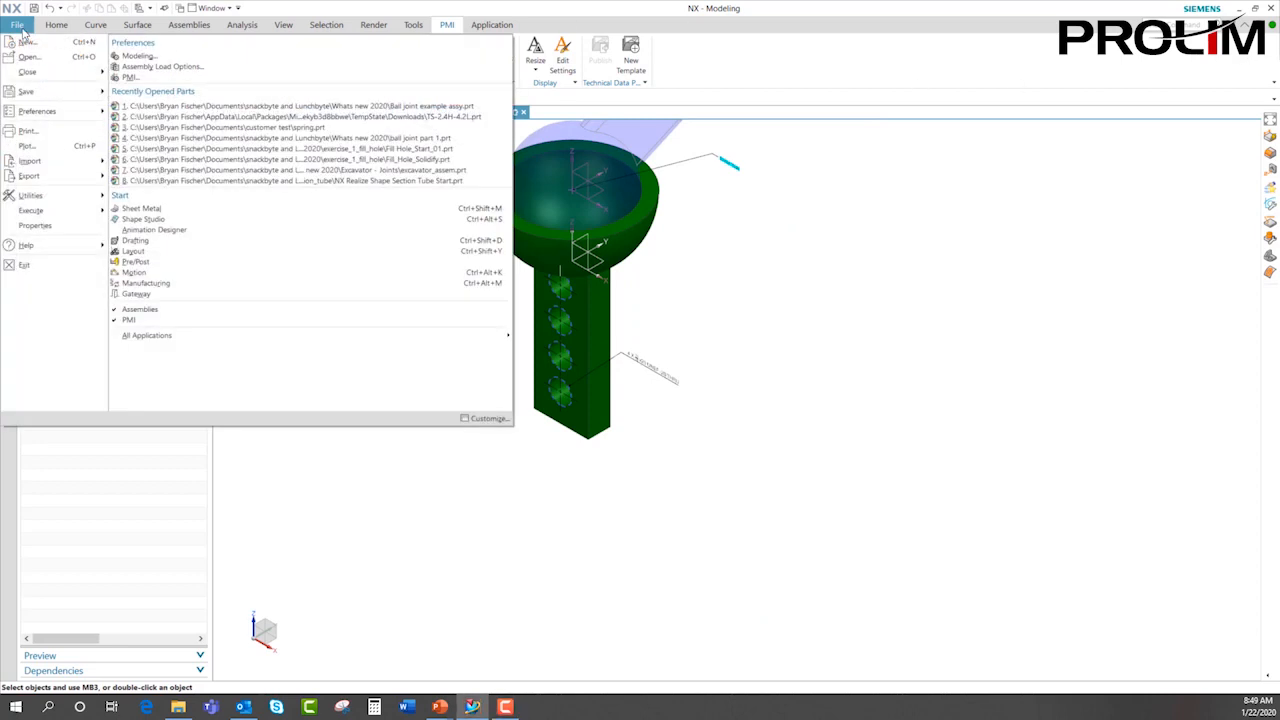
mouse_move(40, 196)
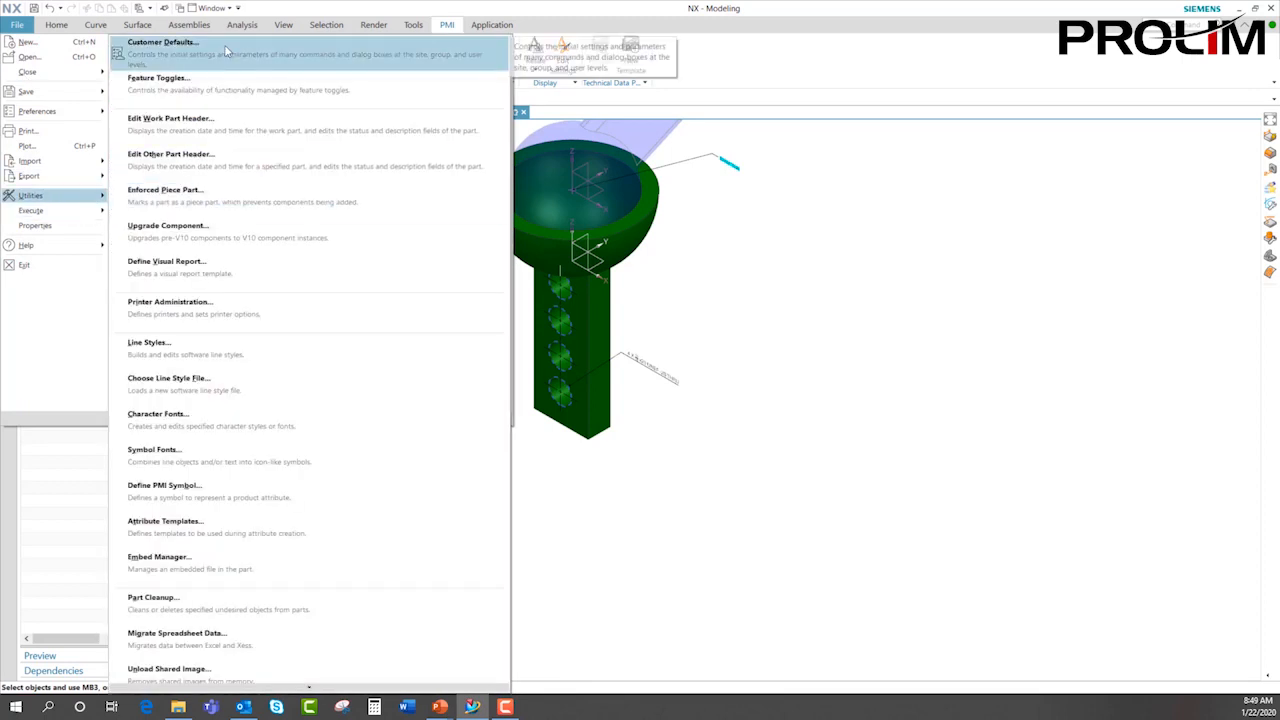
click(480, 44)
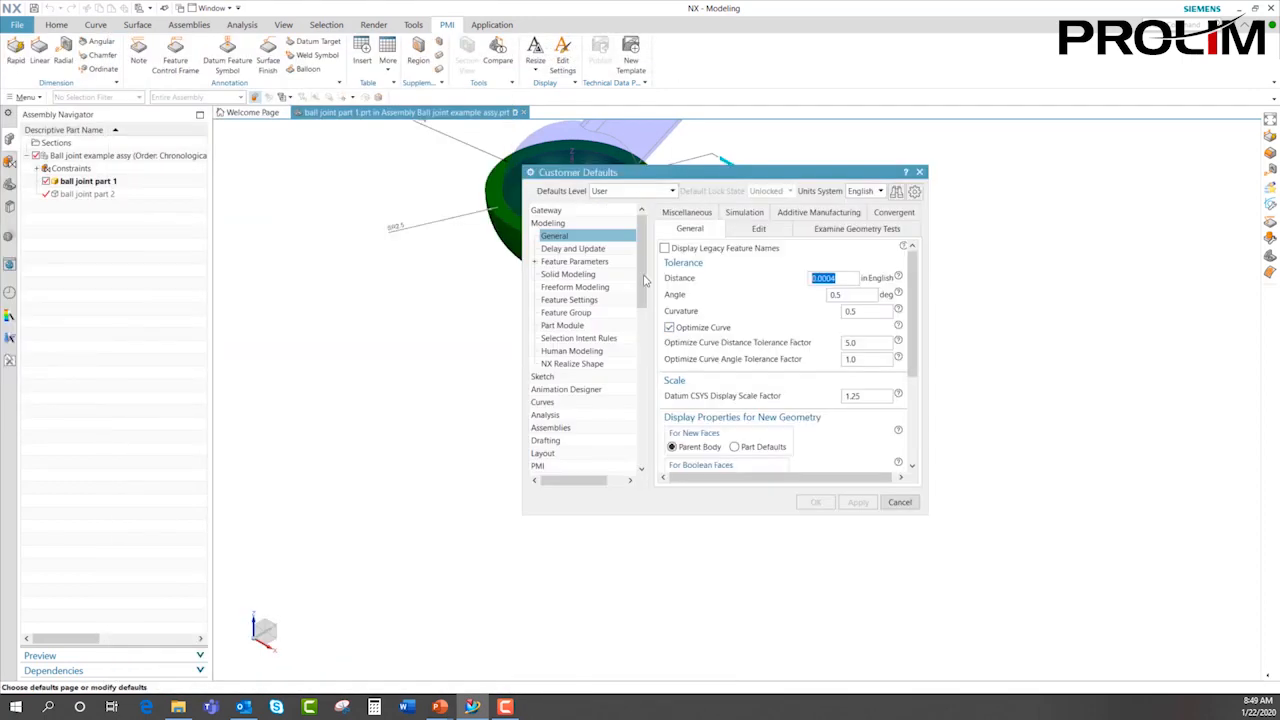
click(543, 439)
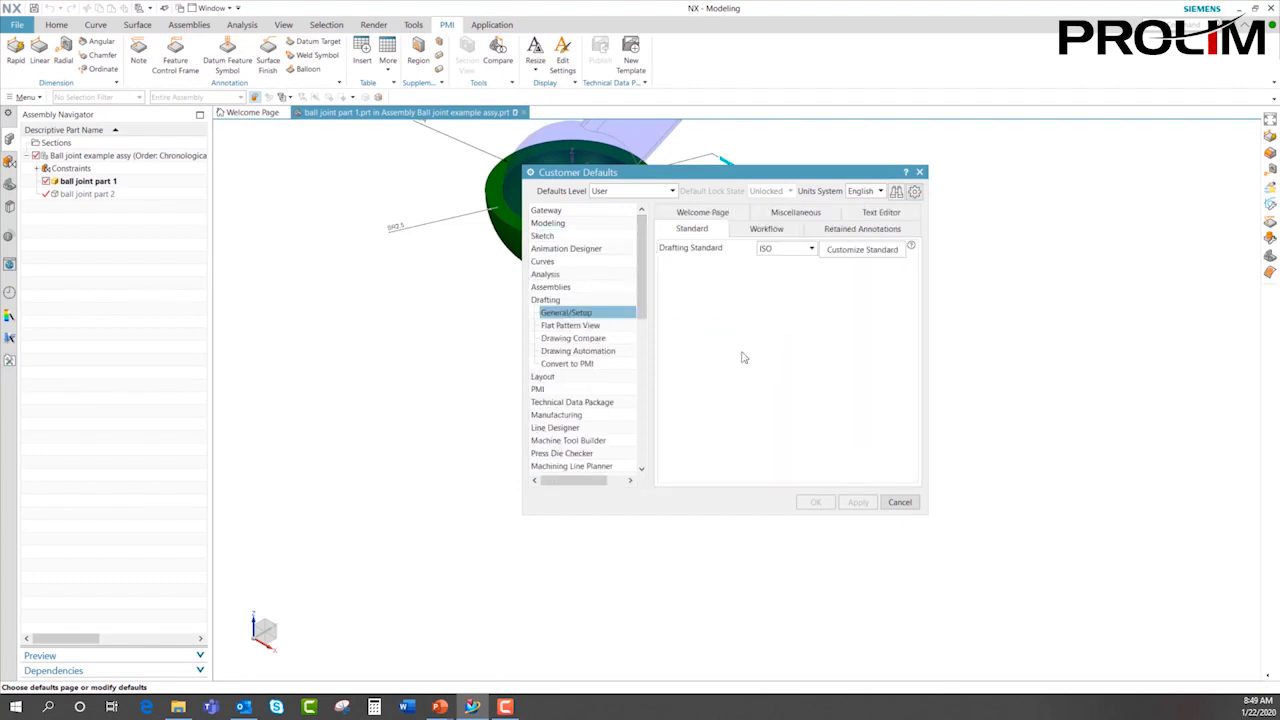
click(811, 250)
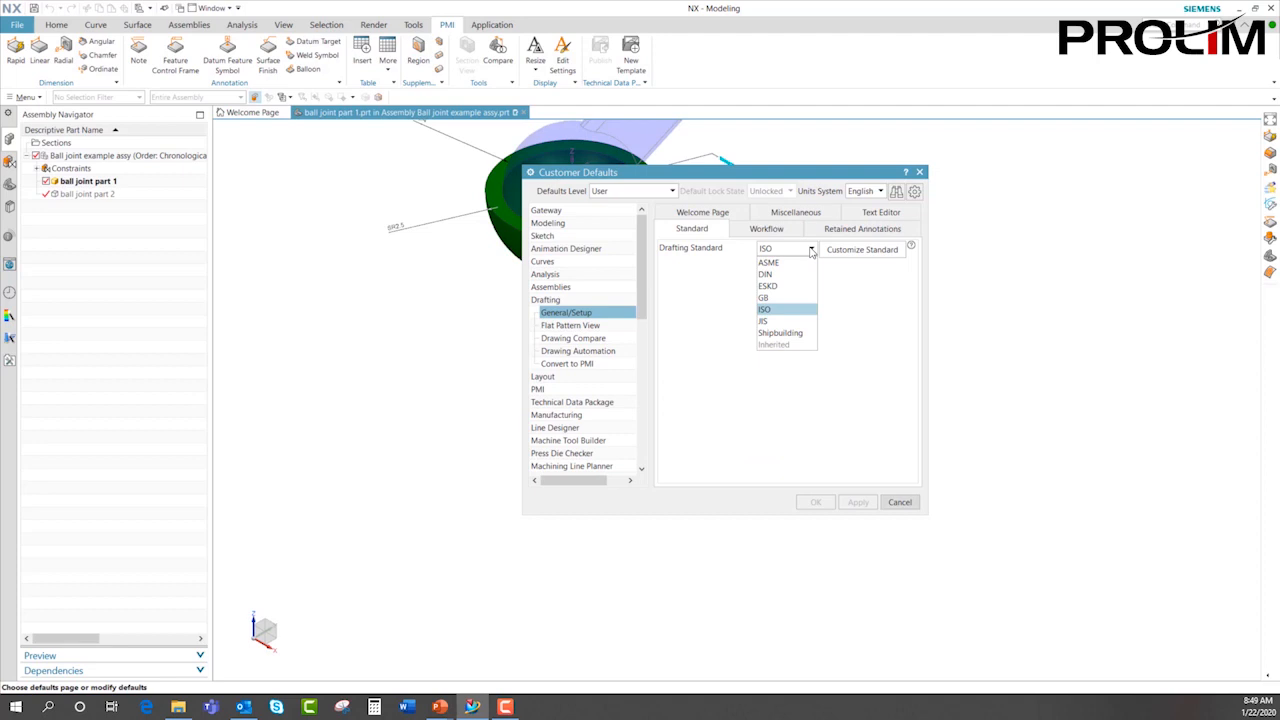
click(811, 250)
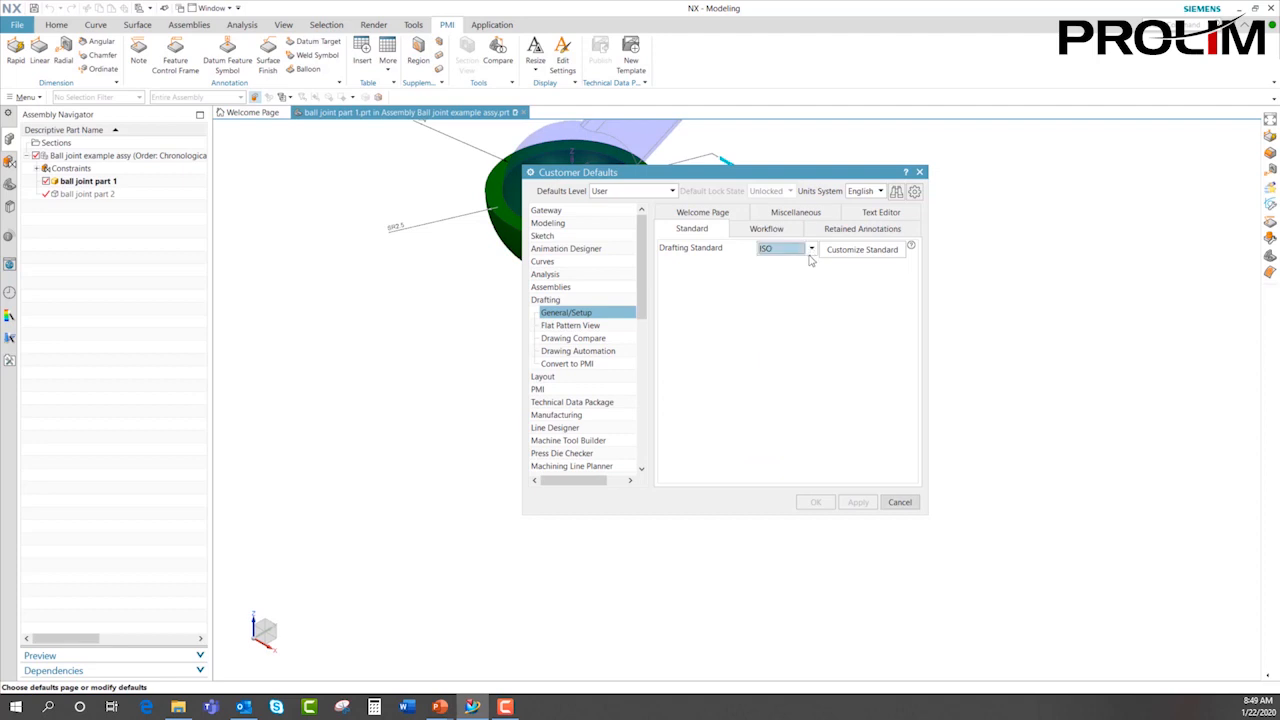
click(860, 250)
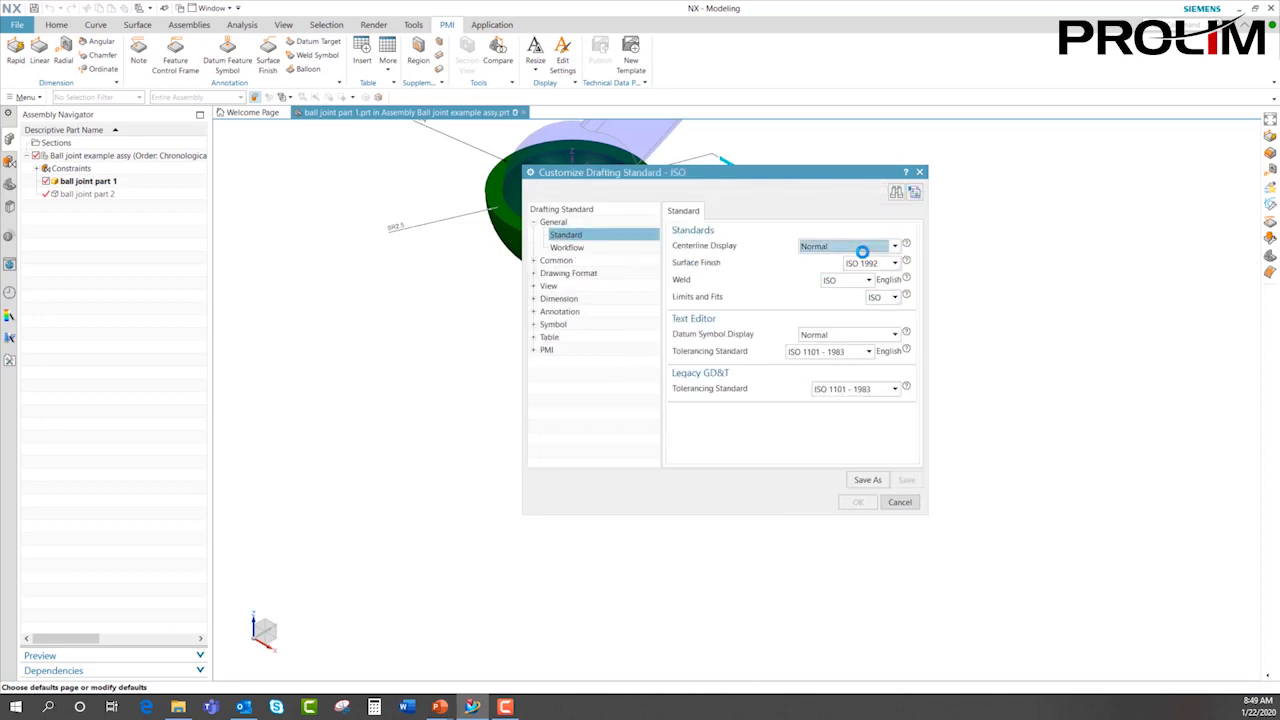
- Examine the Symbolic Thread parameters for Hole Callout dimensions in the ISO drafting standard
click(533, 299)
click(584, 452)
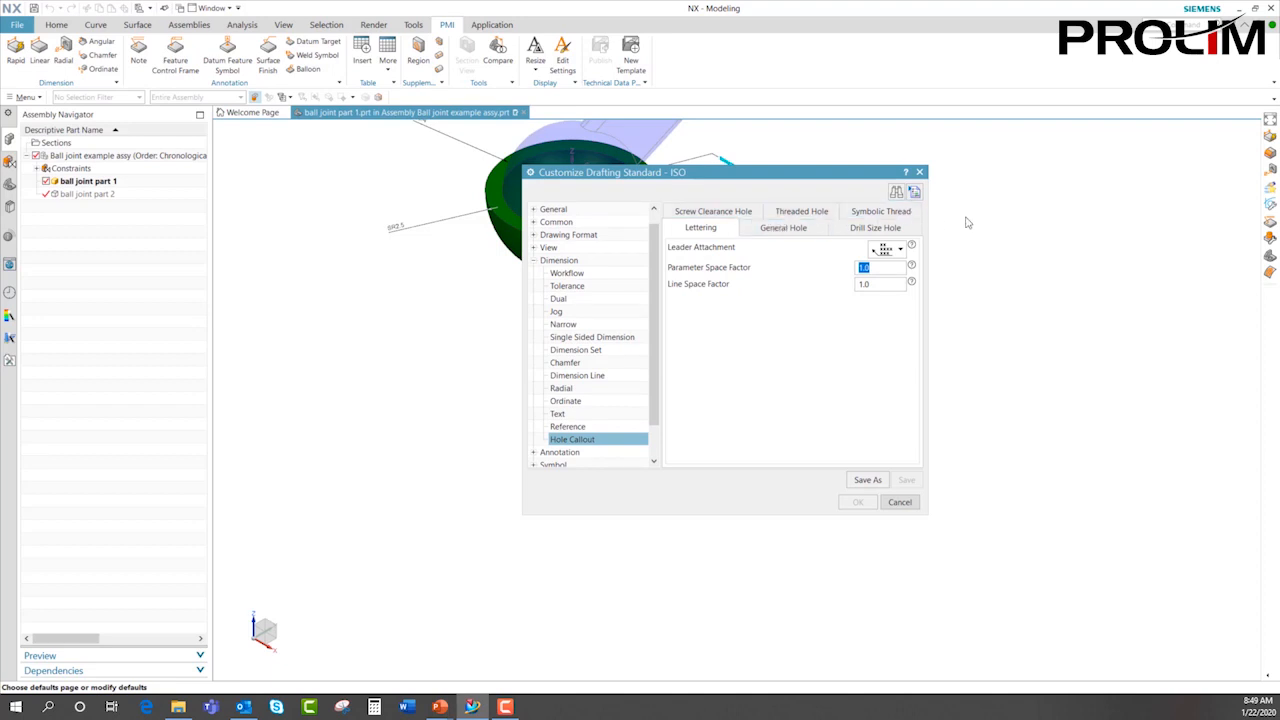
click(879, 212)
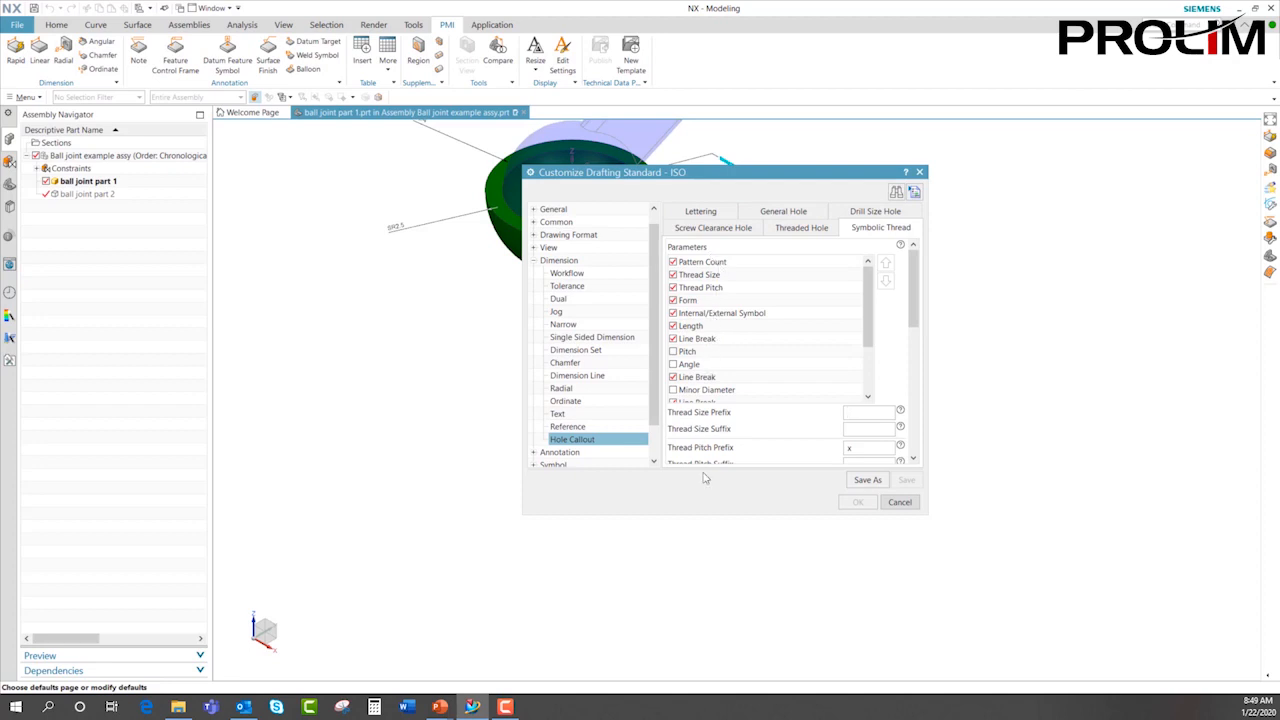
drag(868, 315, 862, 353)
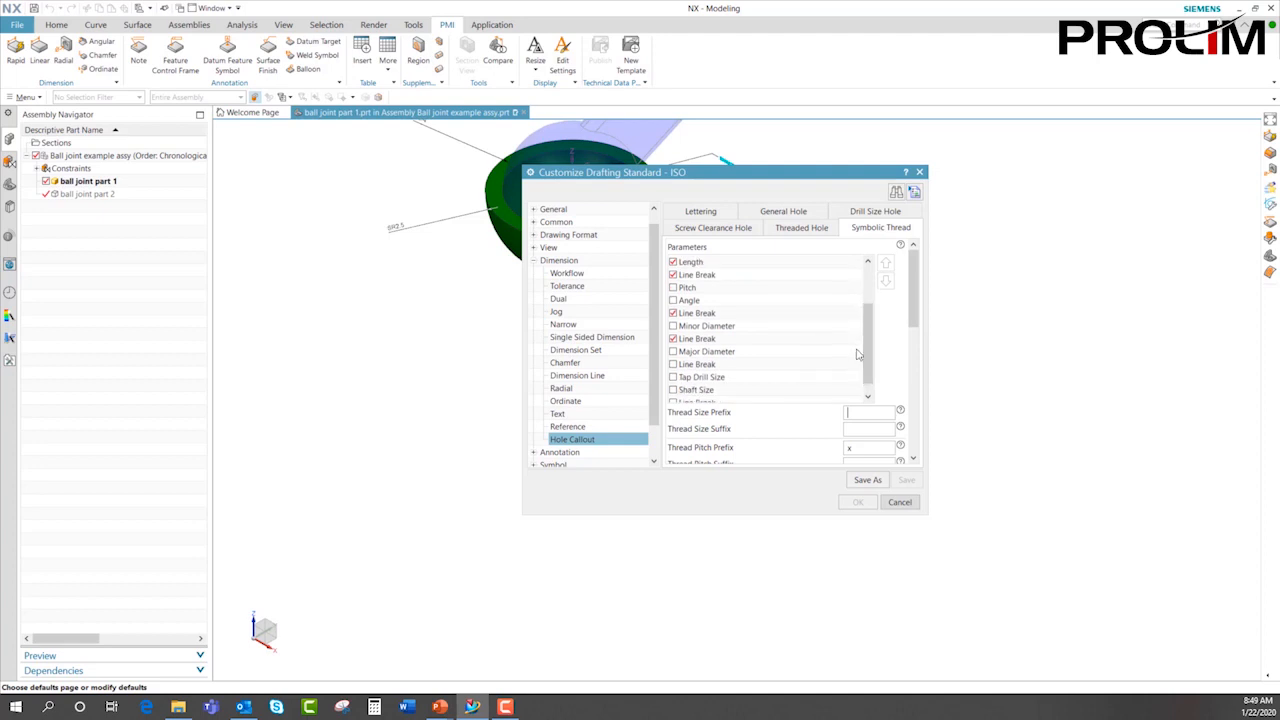
- Enable the Minor Diameter parameter for symbolic thread hole callouts in the ISO standard, and leave Customer Defaults without saving
scroll(806, 340, down, 6)
scroll(786, 320, up, 4)
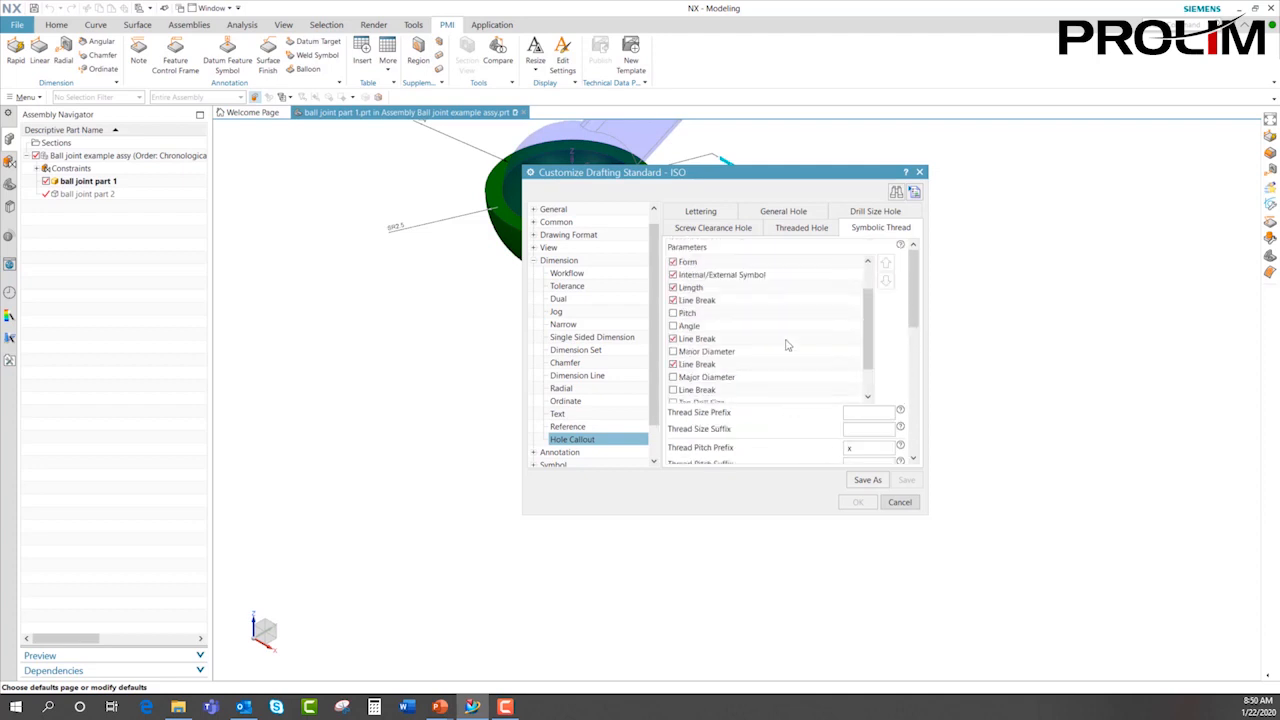
scroll(786, 345, down, 2)
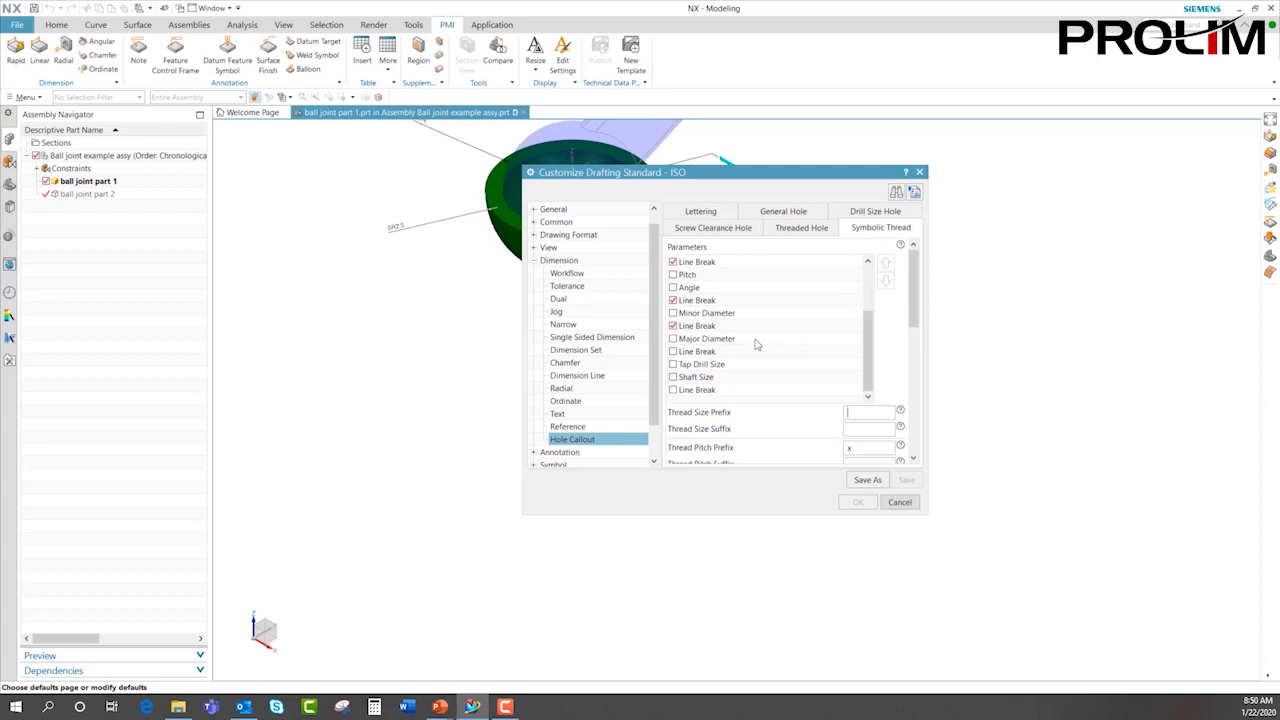
click(673, 311)
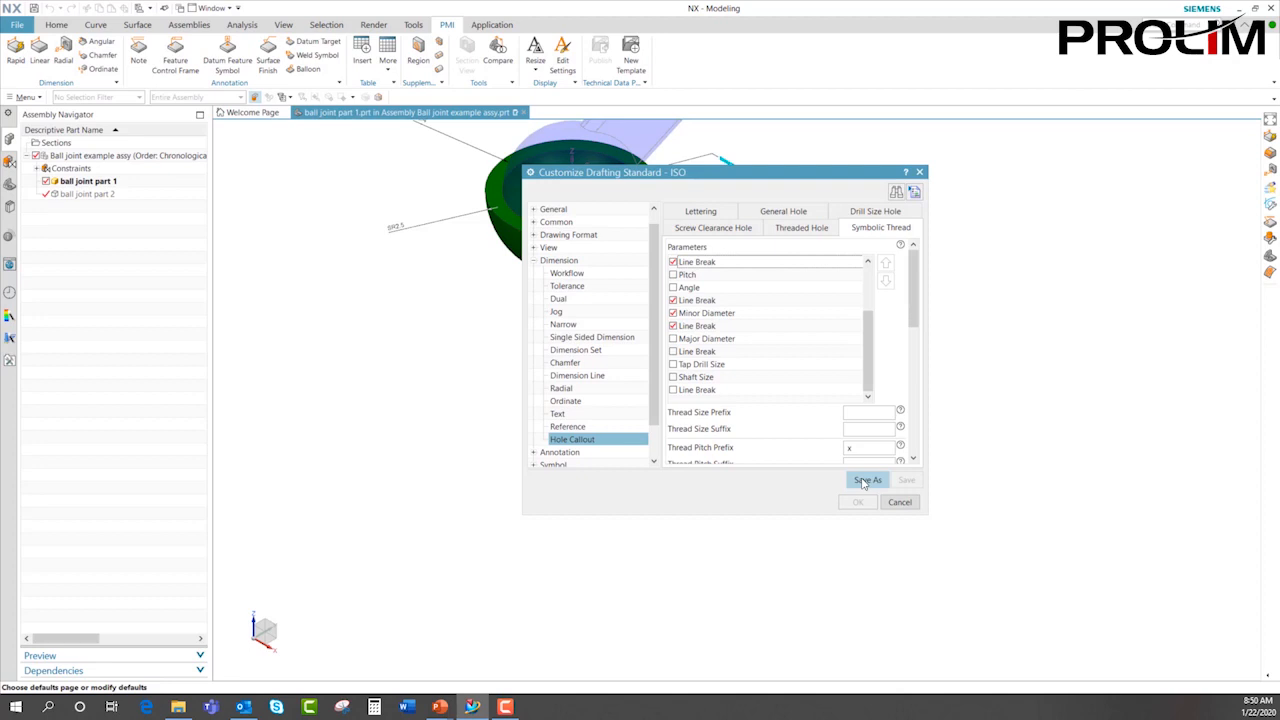
click(899, 502)
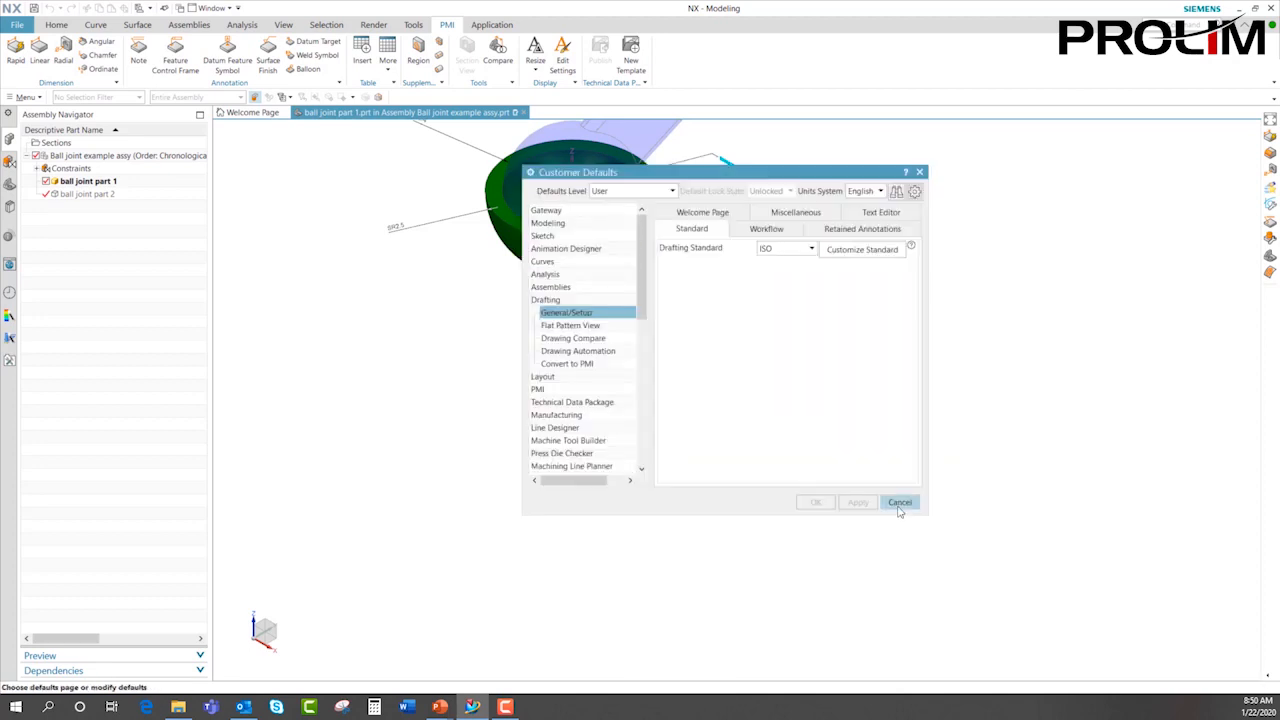
click(899, 505)
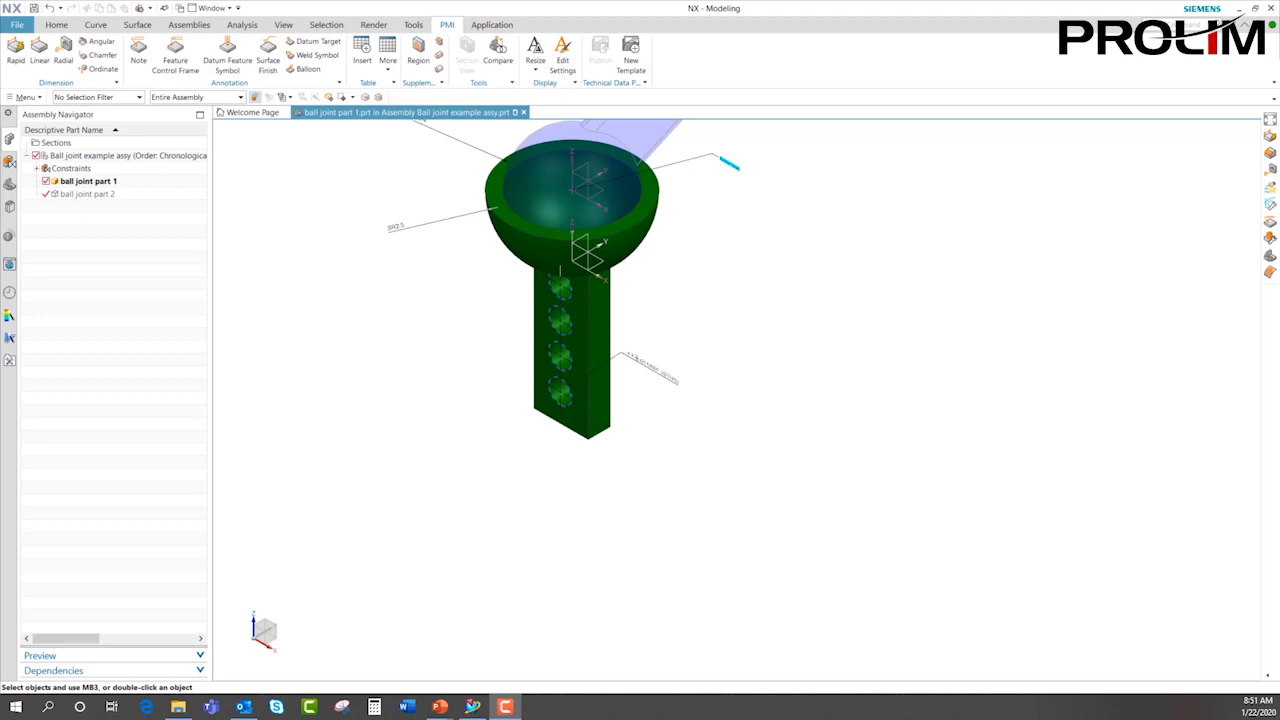
- Examine the Threaded Hole parameters for Hole Callout dimensions in the PMI Preferences
click(14, 25)
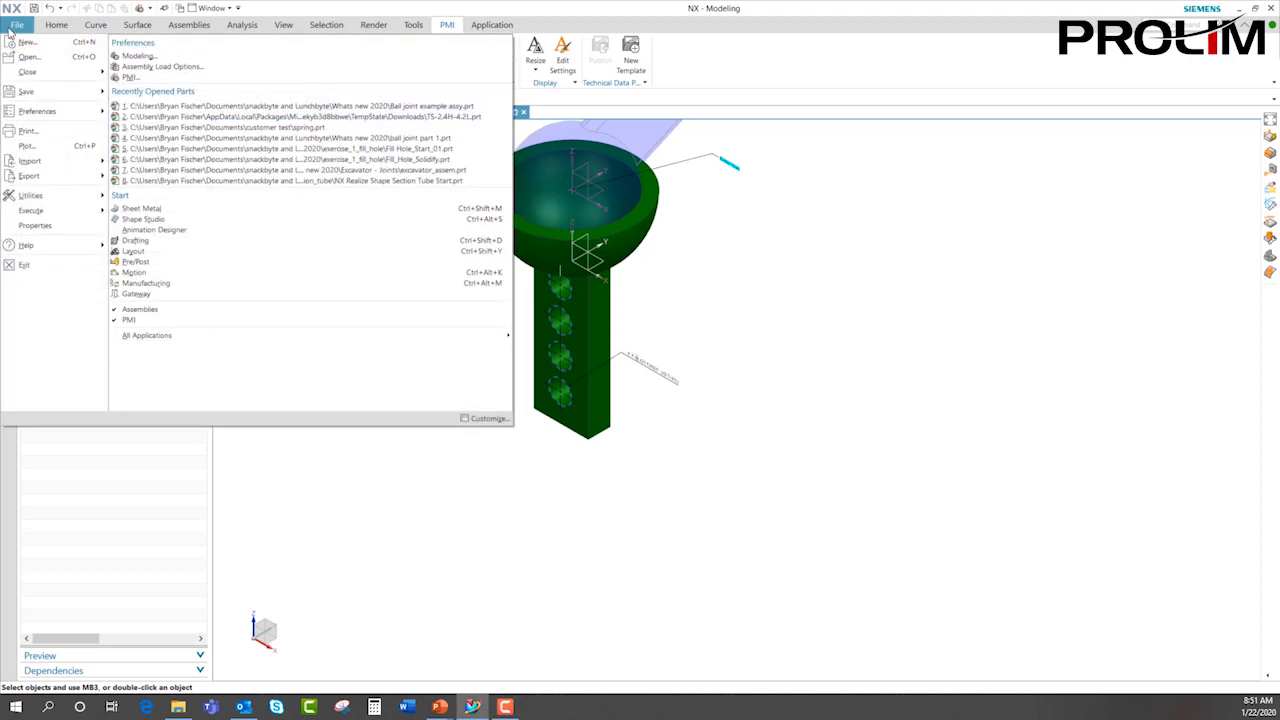
mouse_move(17, 112)
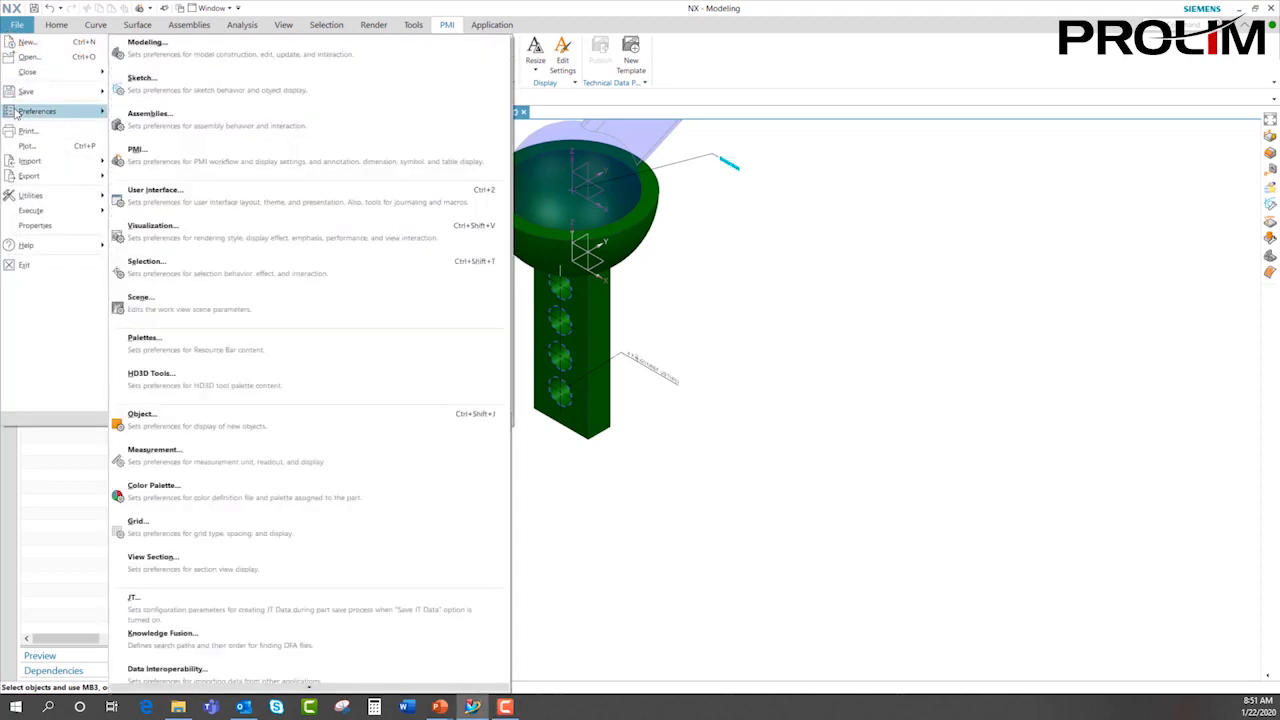
click(158, 163)
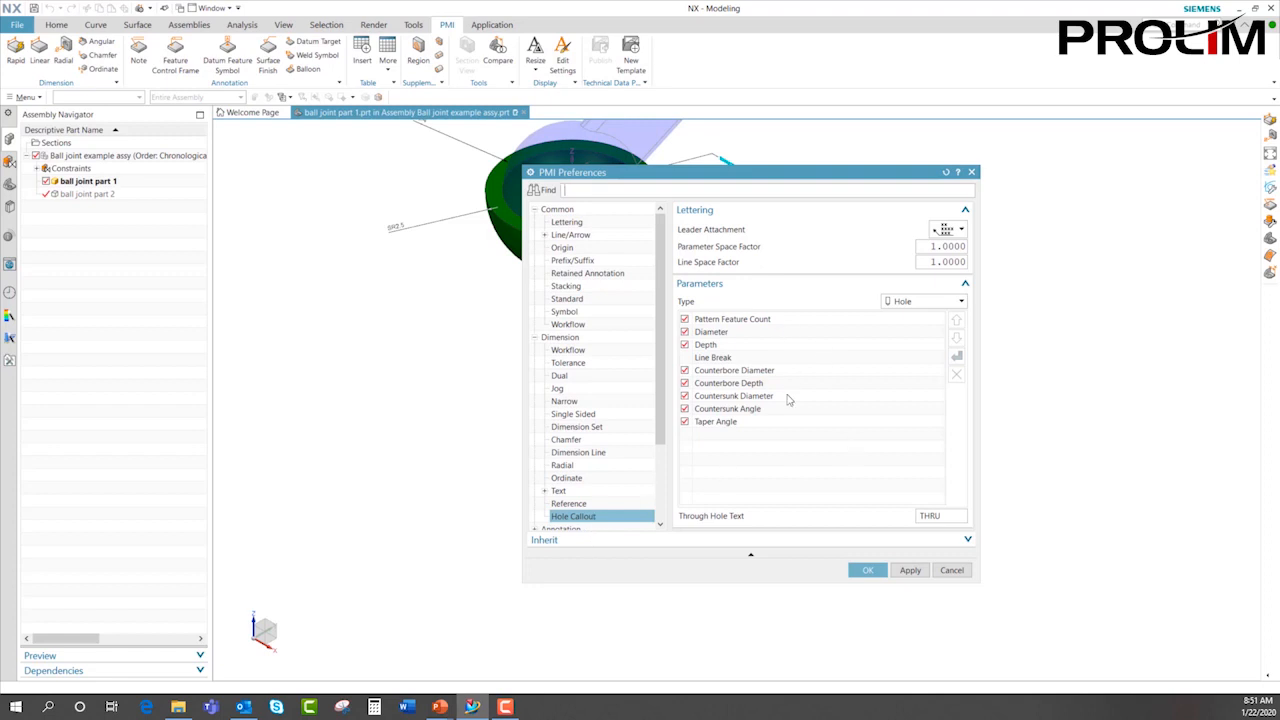
click(958, 301)
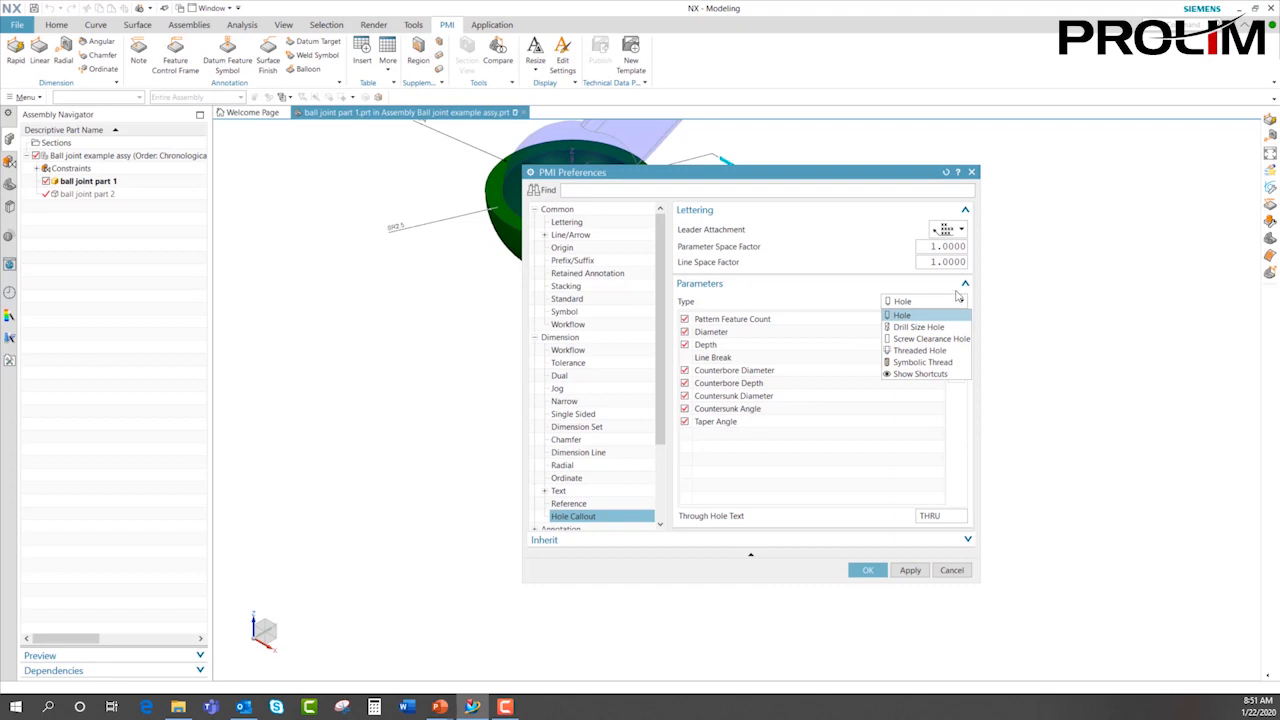
click(955, 350)
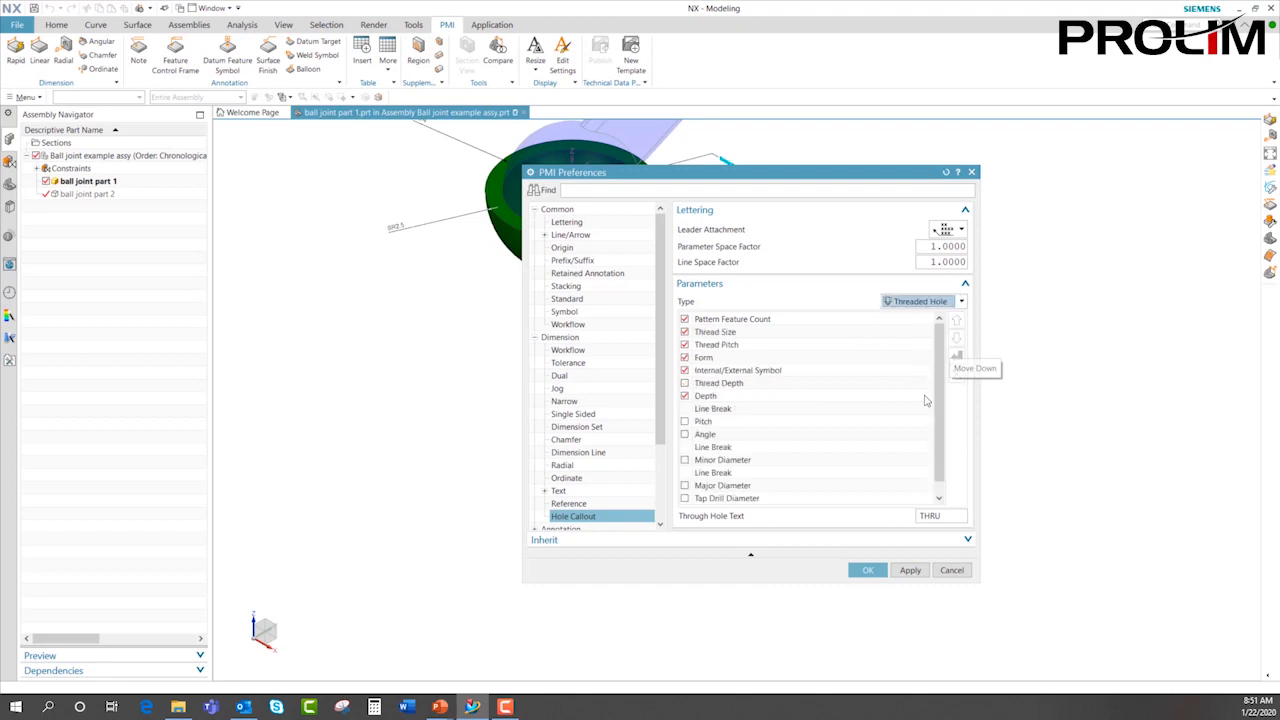
drag(945, 422, 937, 462)
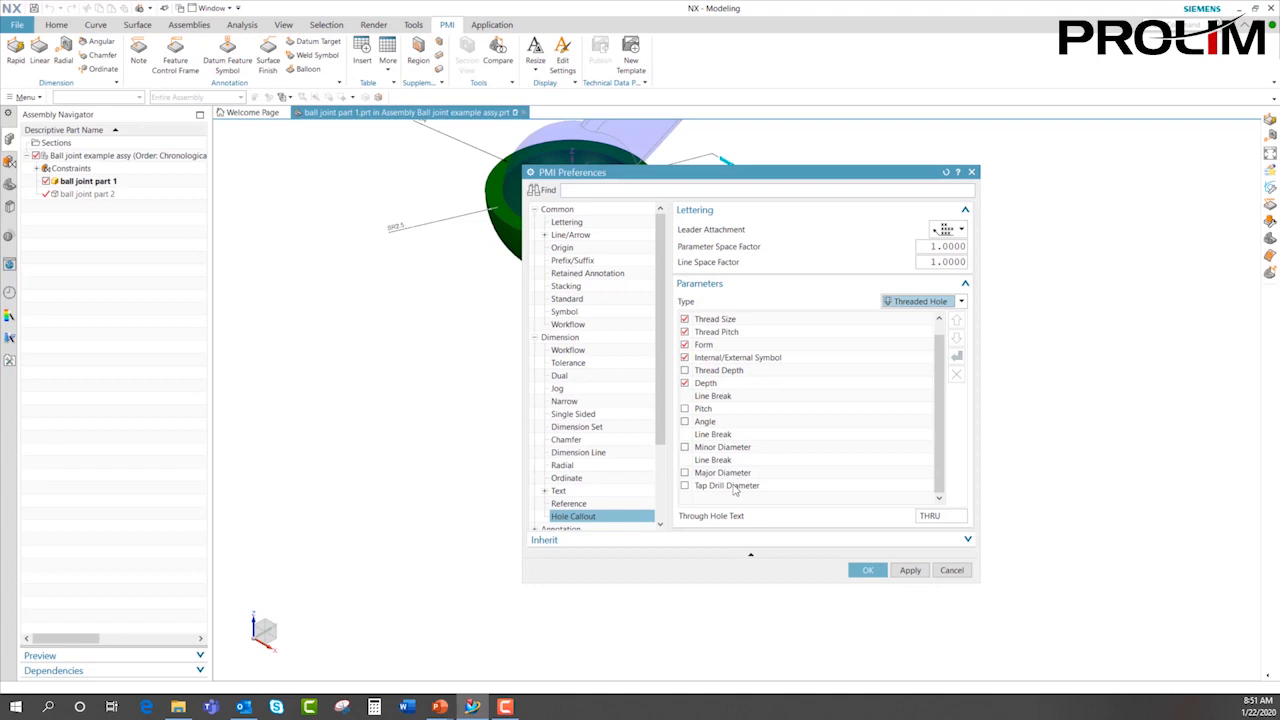
drag(935, 420, 936, 408)
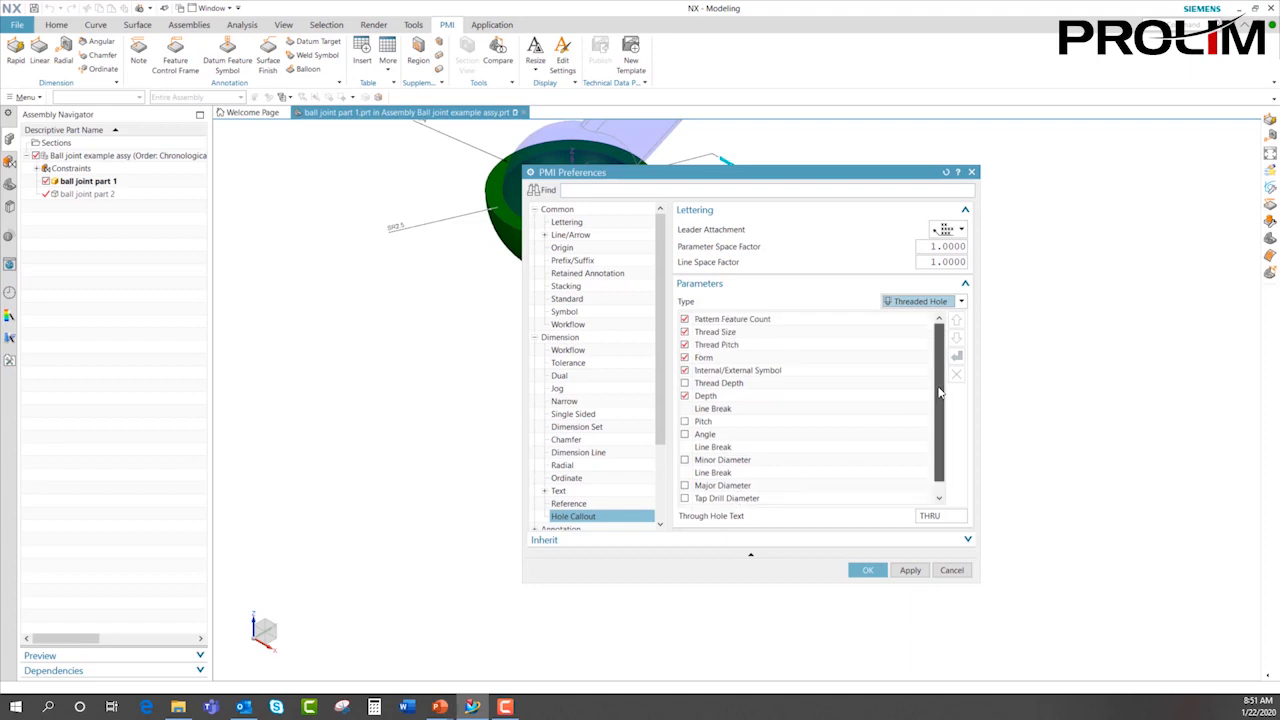
click(948, 571)
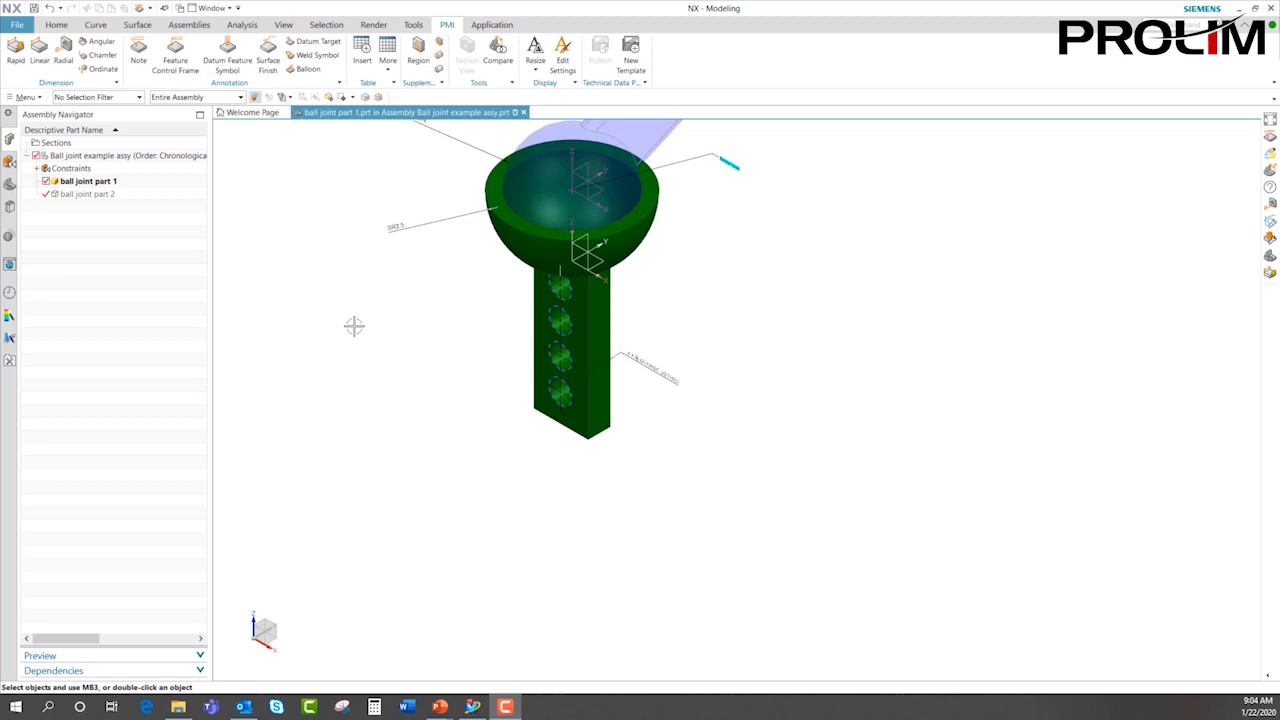
- Start a PMI note and insert the ¢ character from the Arial system font as its text
click(139, 58)
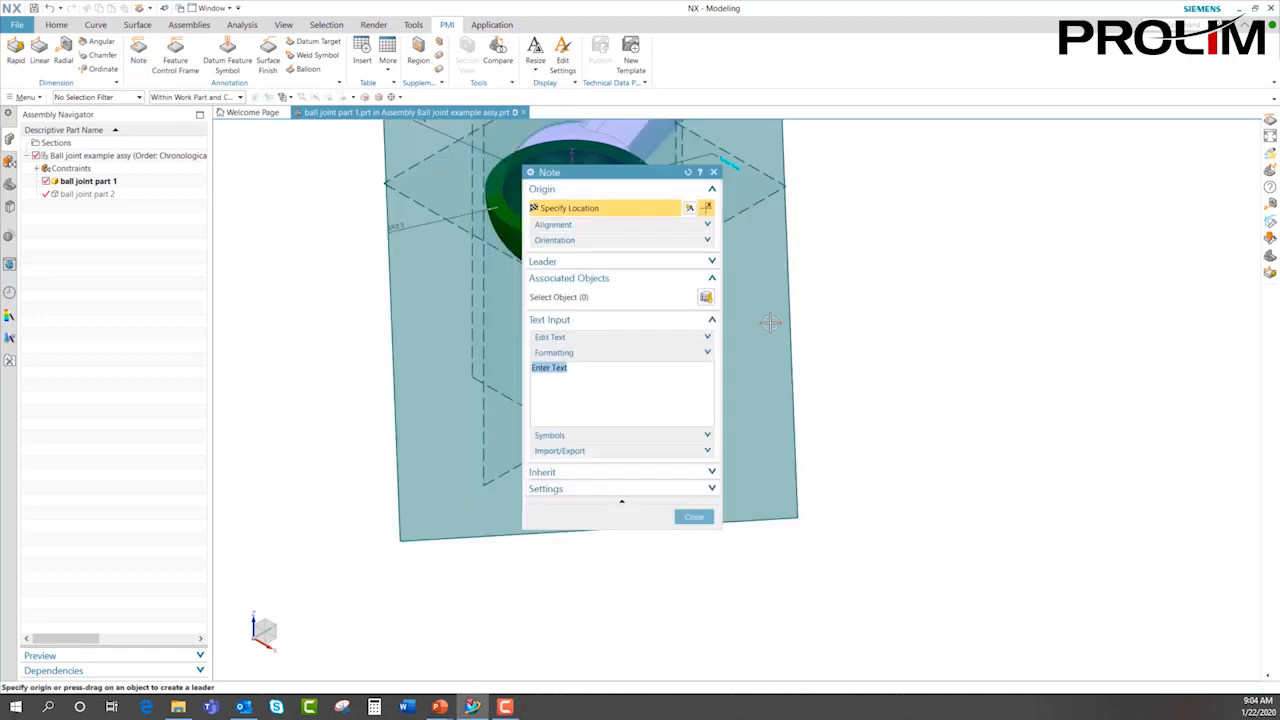
click(707, 353)
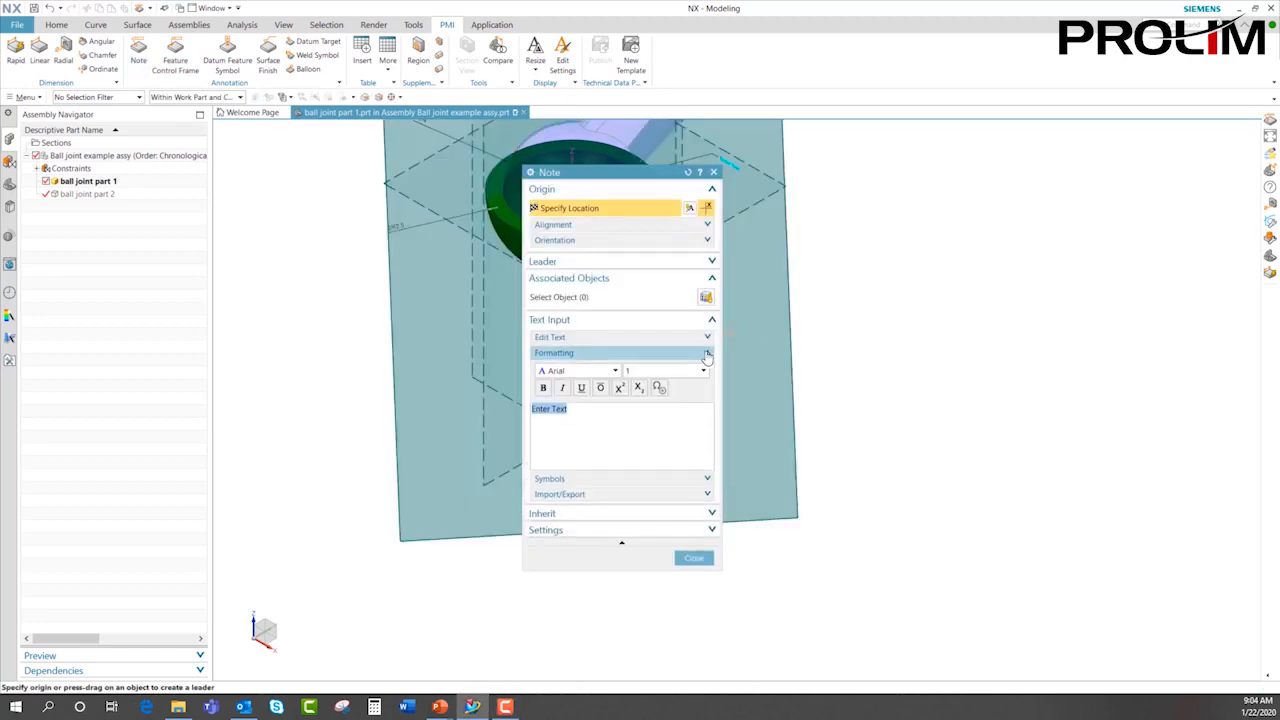
click(658, 388)
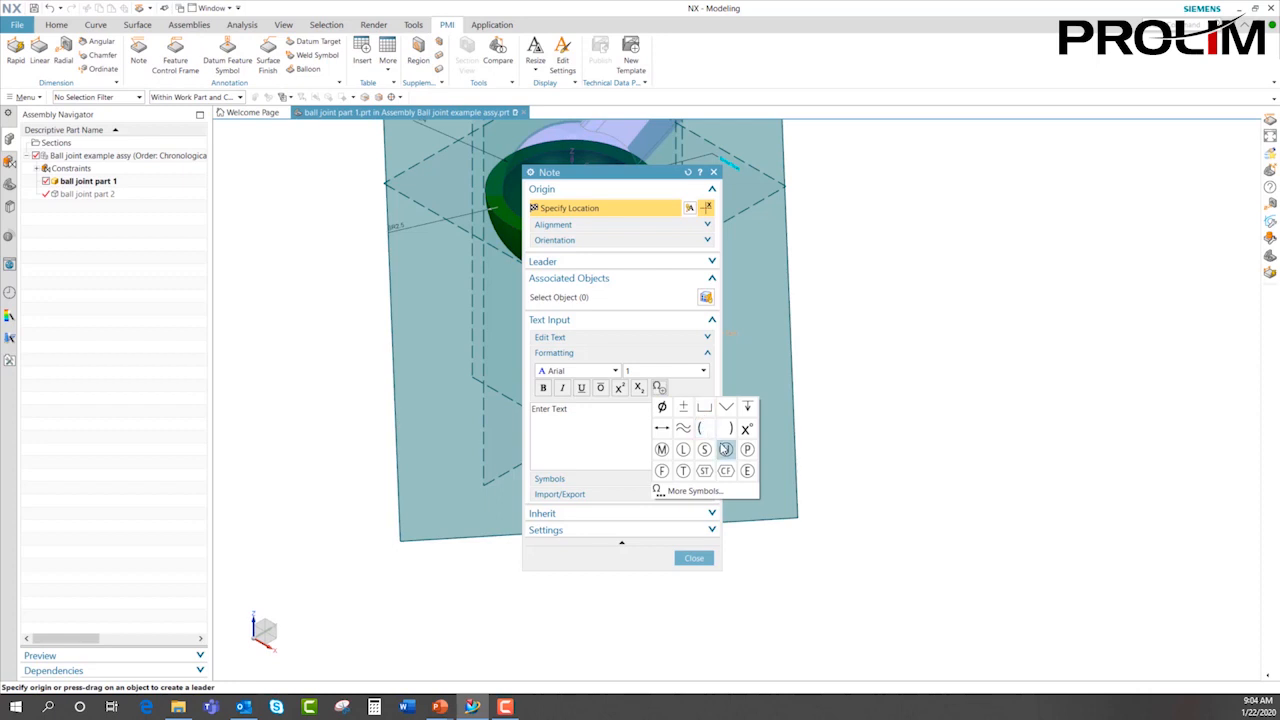
click(683, 492)
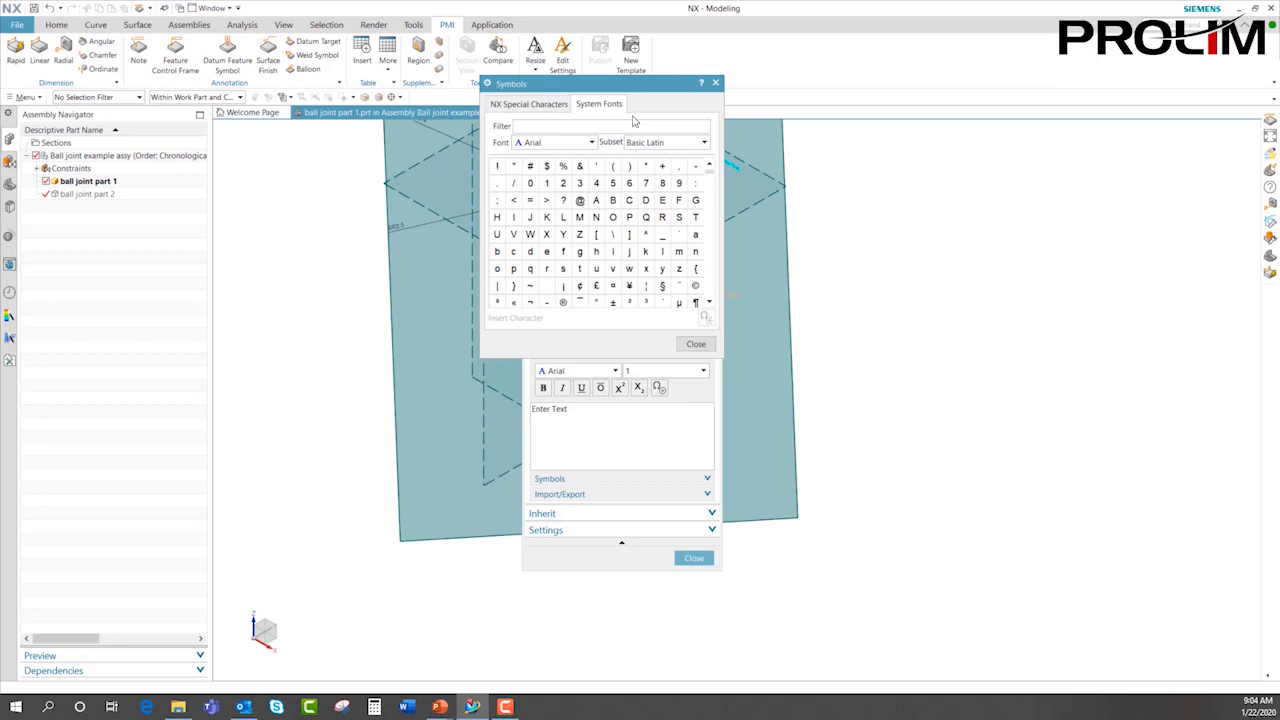
click(590, 143)
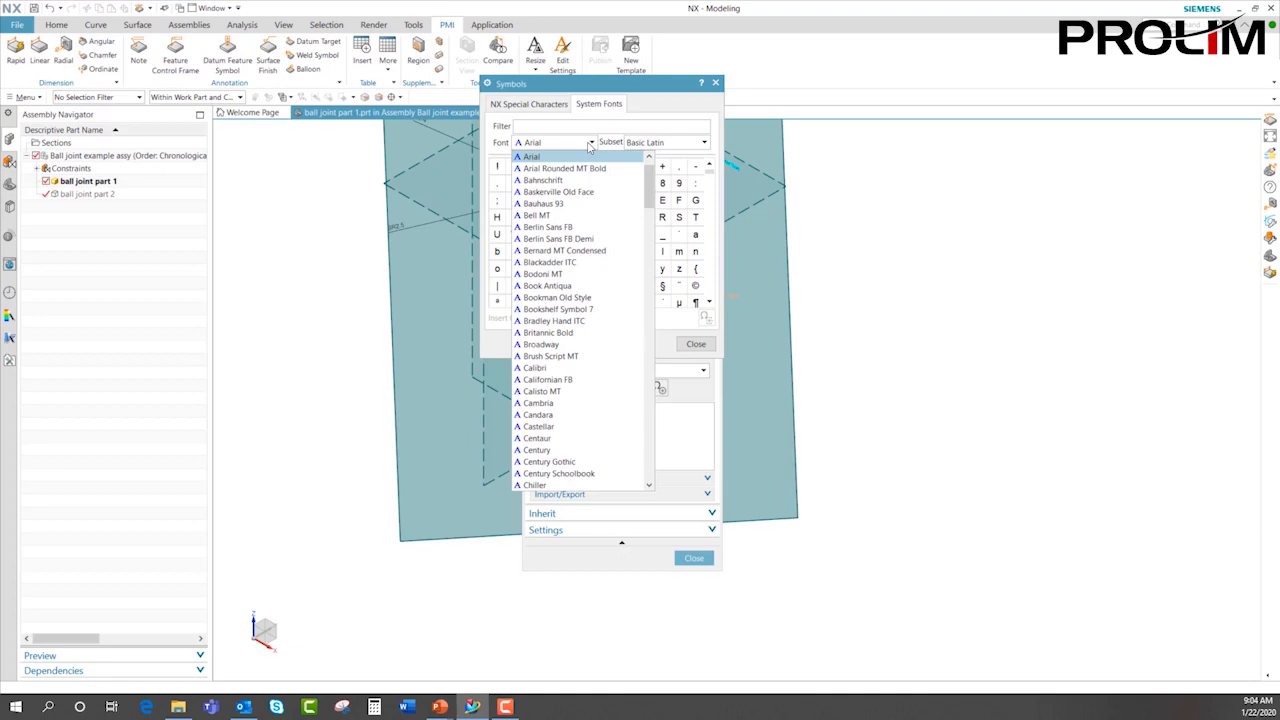
click(590, 143)
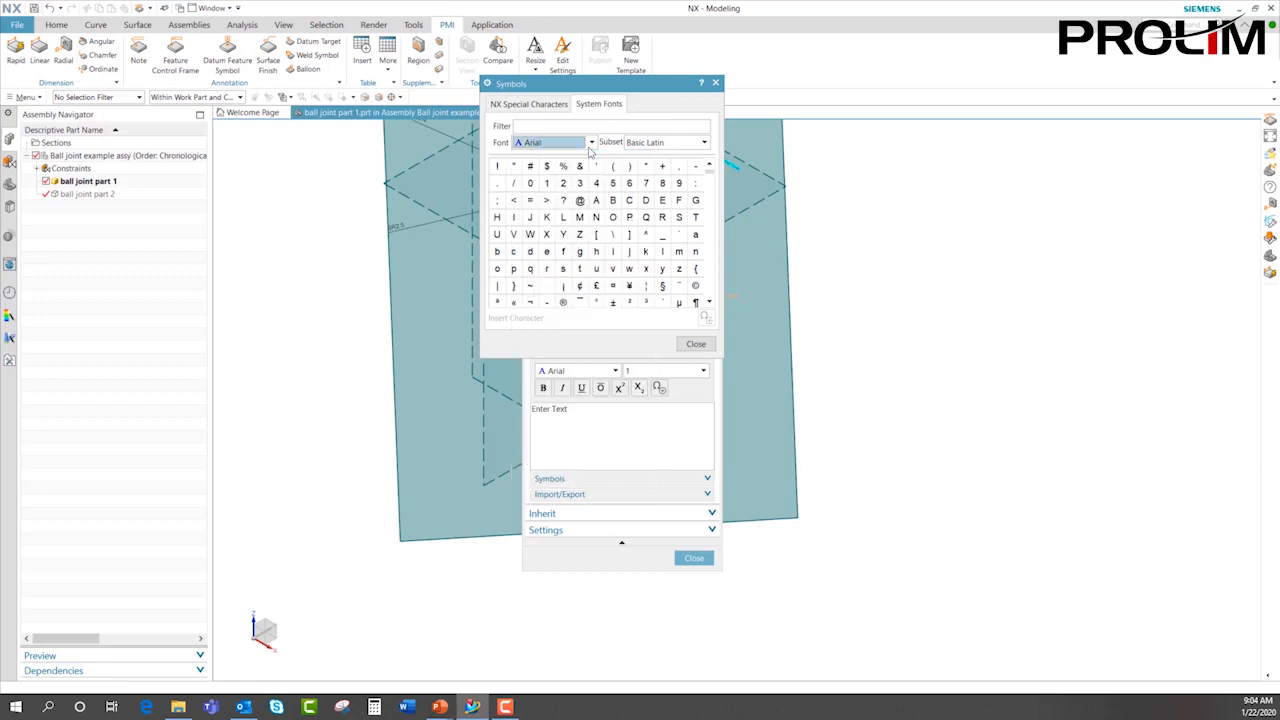
click(530, 106)
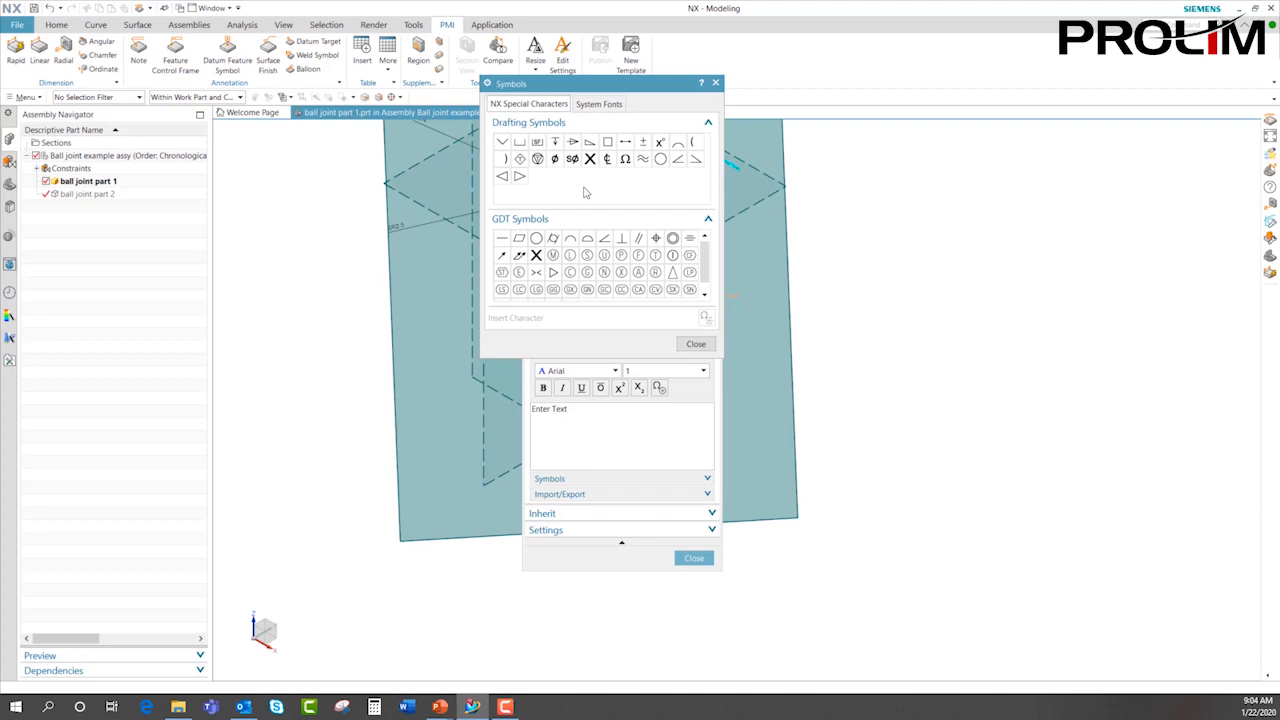
click(597, 108)
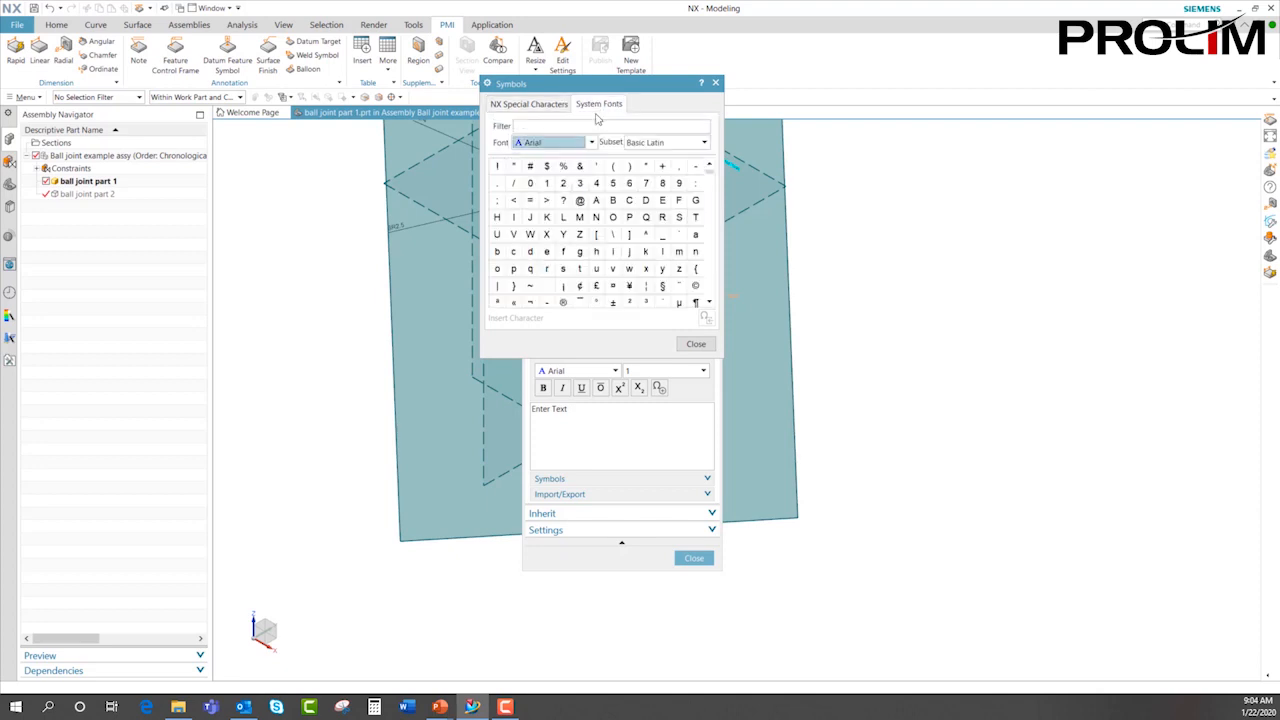
click(584, 287)
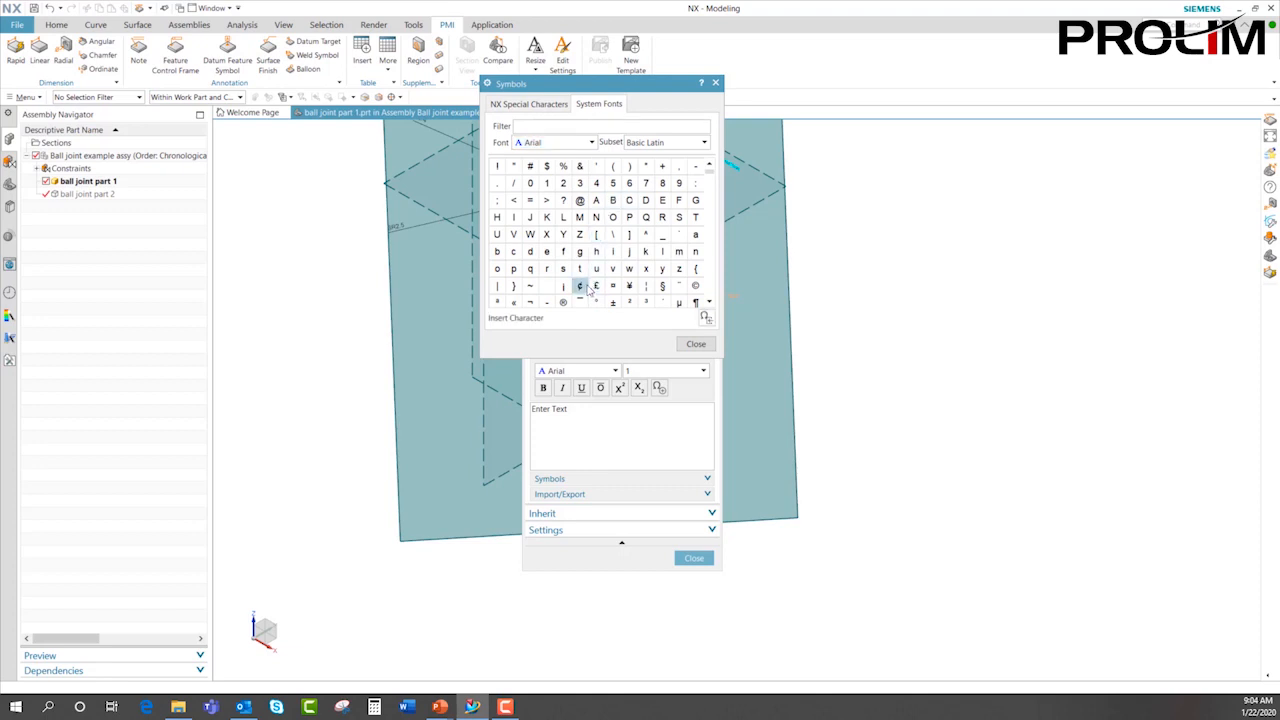
click(705, 317)
click(692, 344)
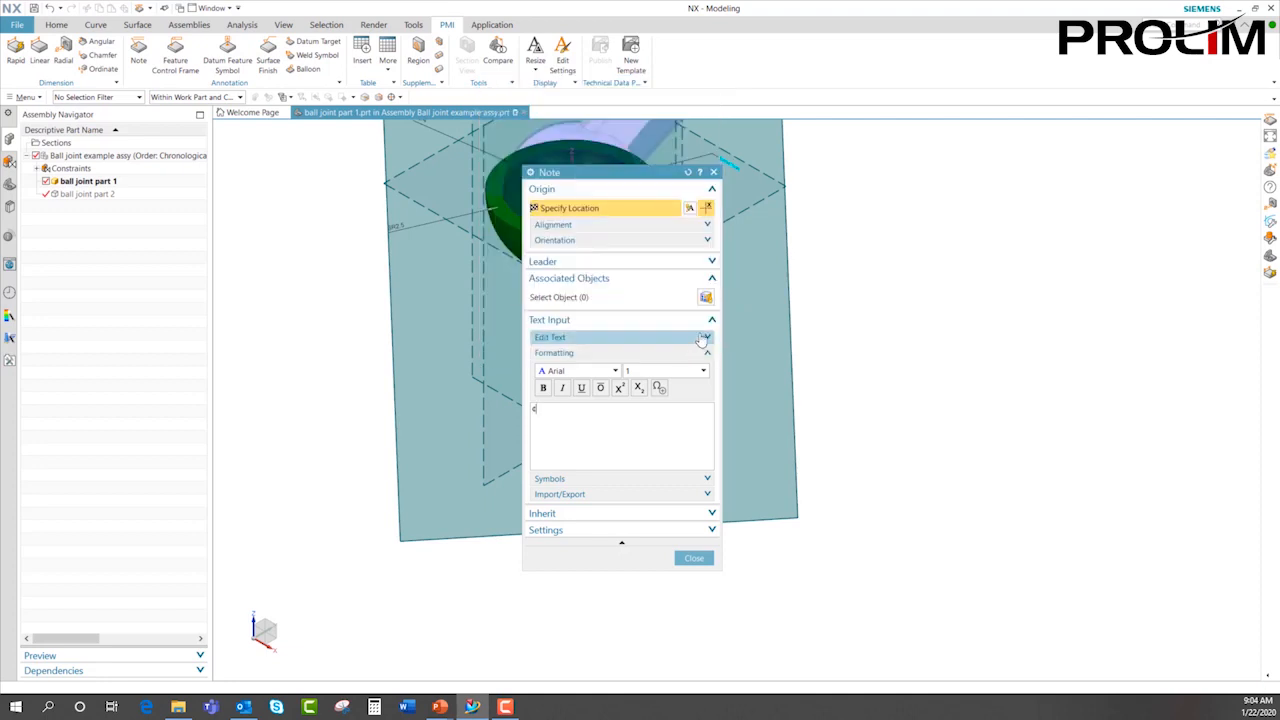
- Attach the note's plain leader to the green ball socket and place the note above the hole callout, beside the stem
click(700, 262)
click(705, 280)
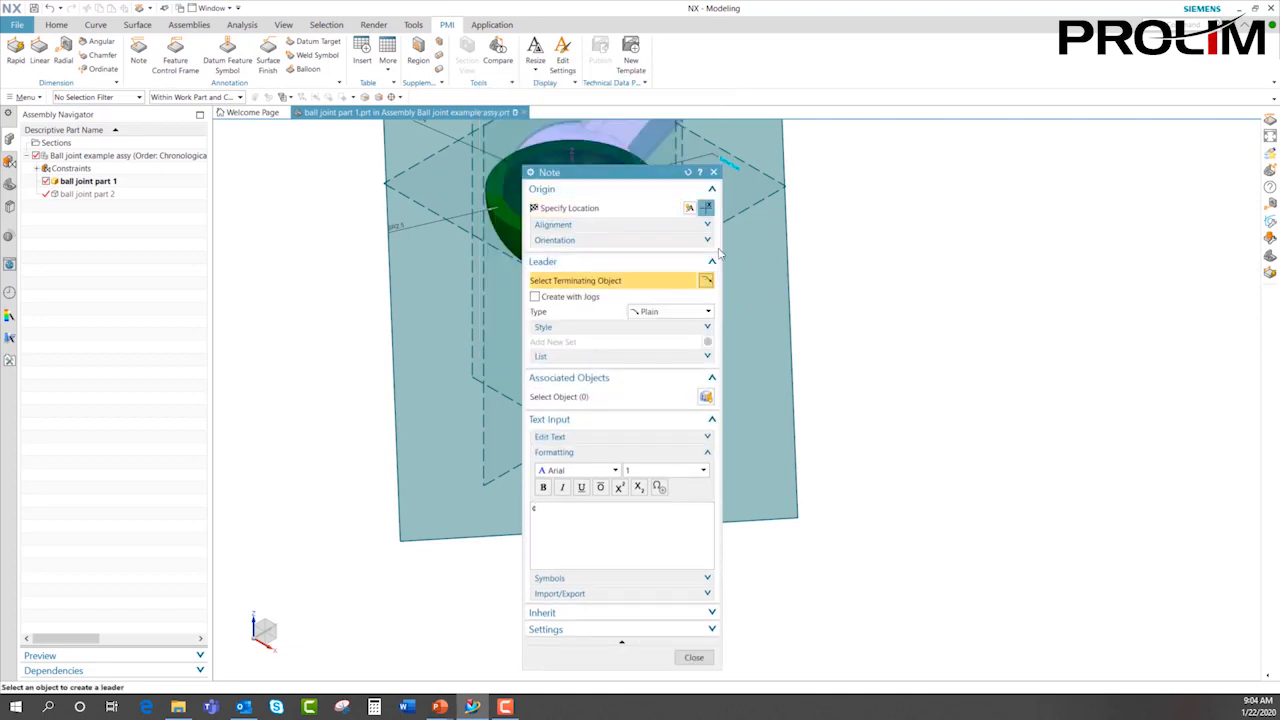
drag(656, 180, 315, 202)
click(615, 230)
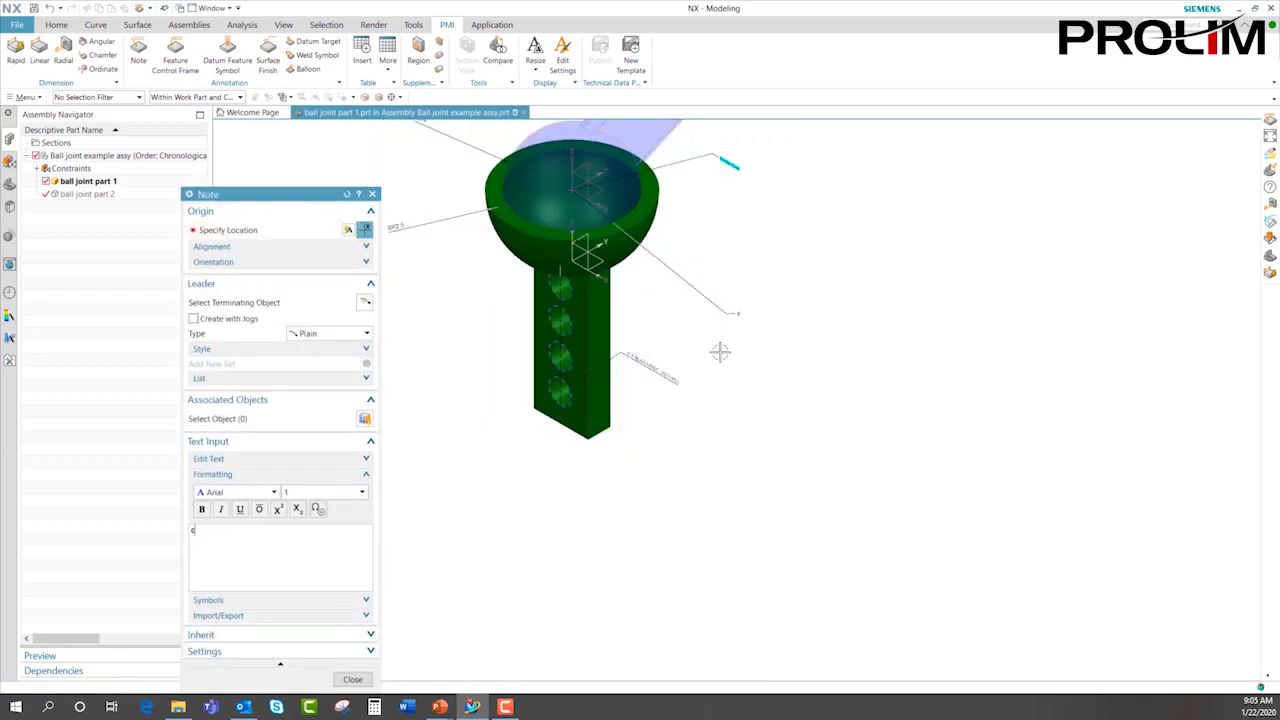
scroll(735, 320, up, 1)
scroll(732, 318, up, 2)
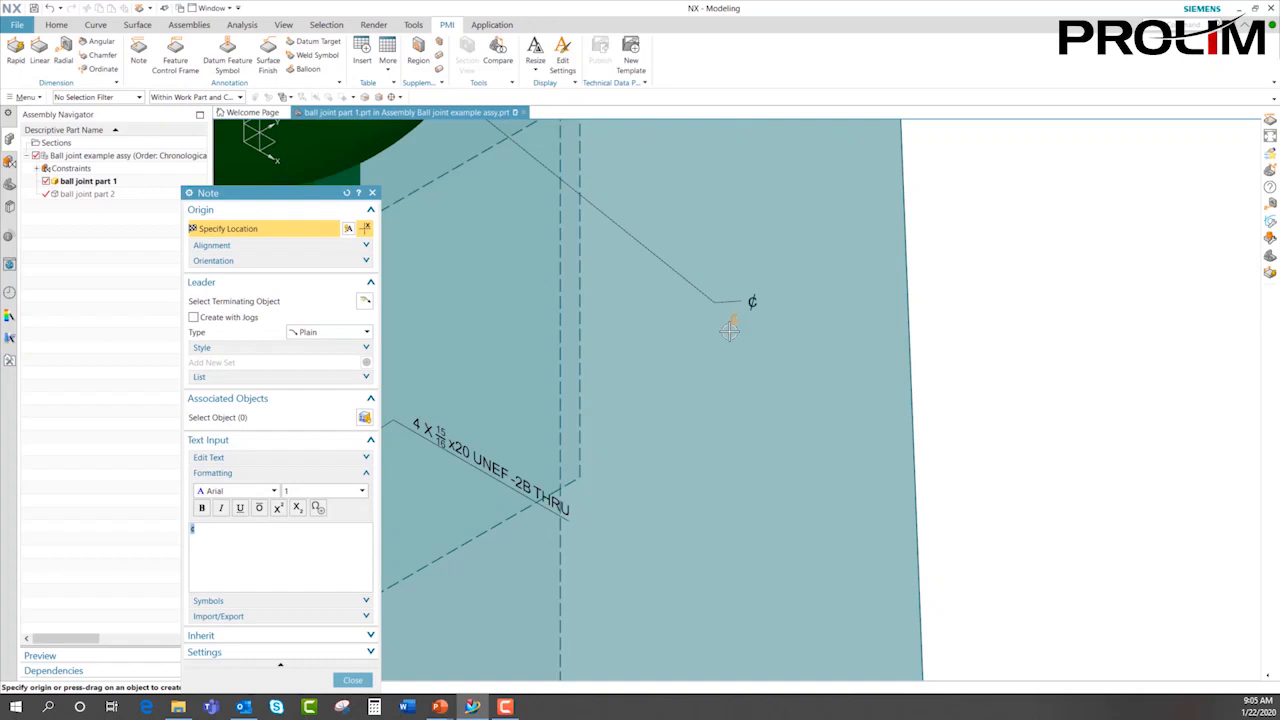
click(350, 680)
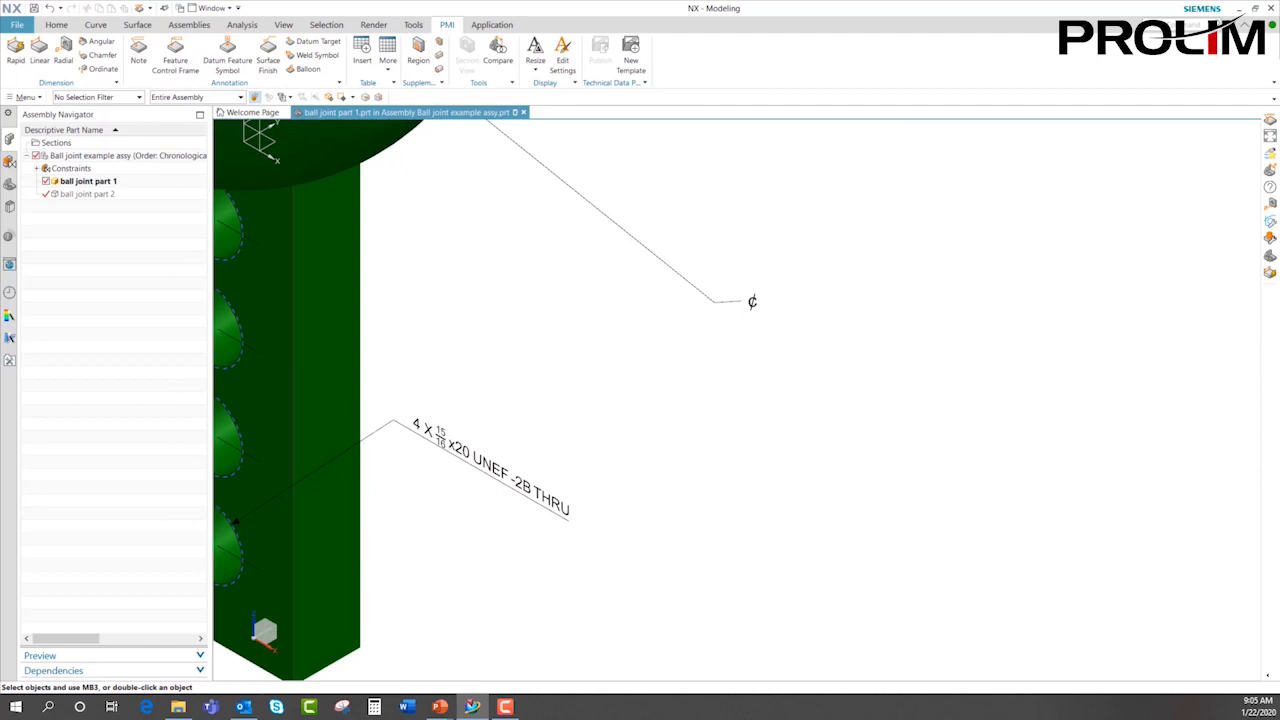
right_click(549, 414)
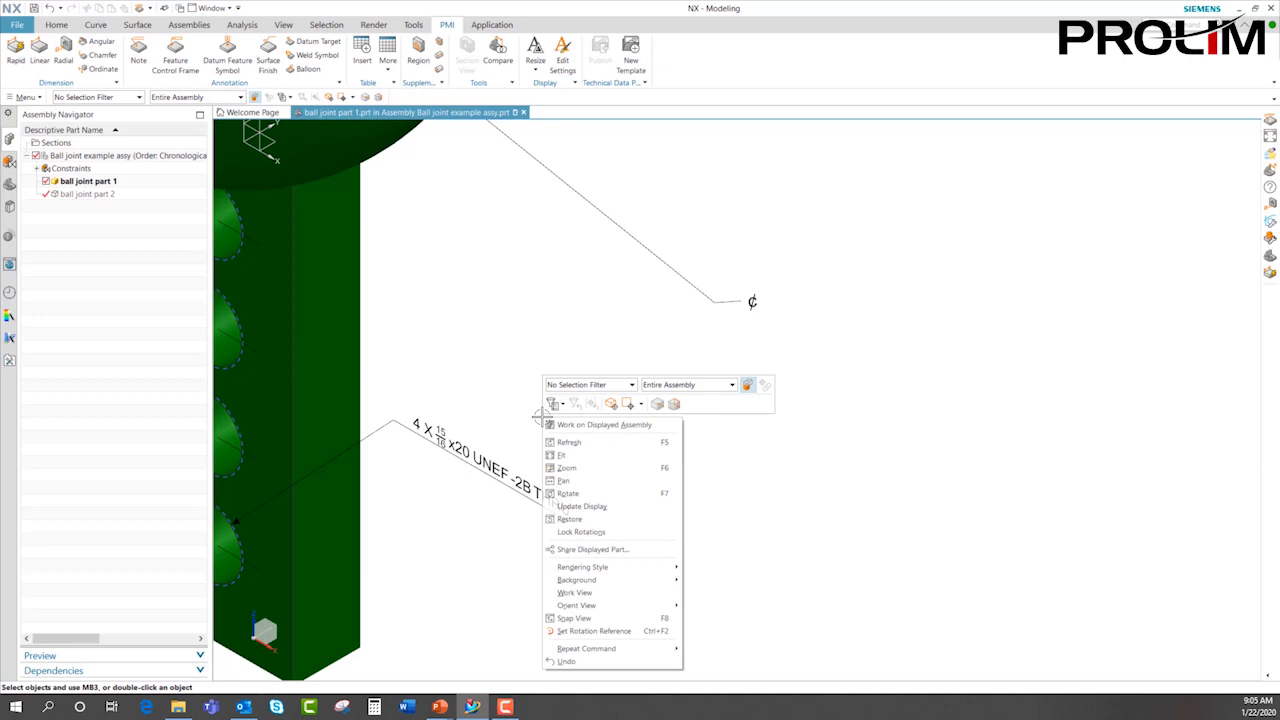
click(563, 455)
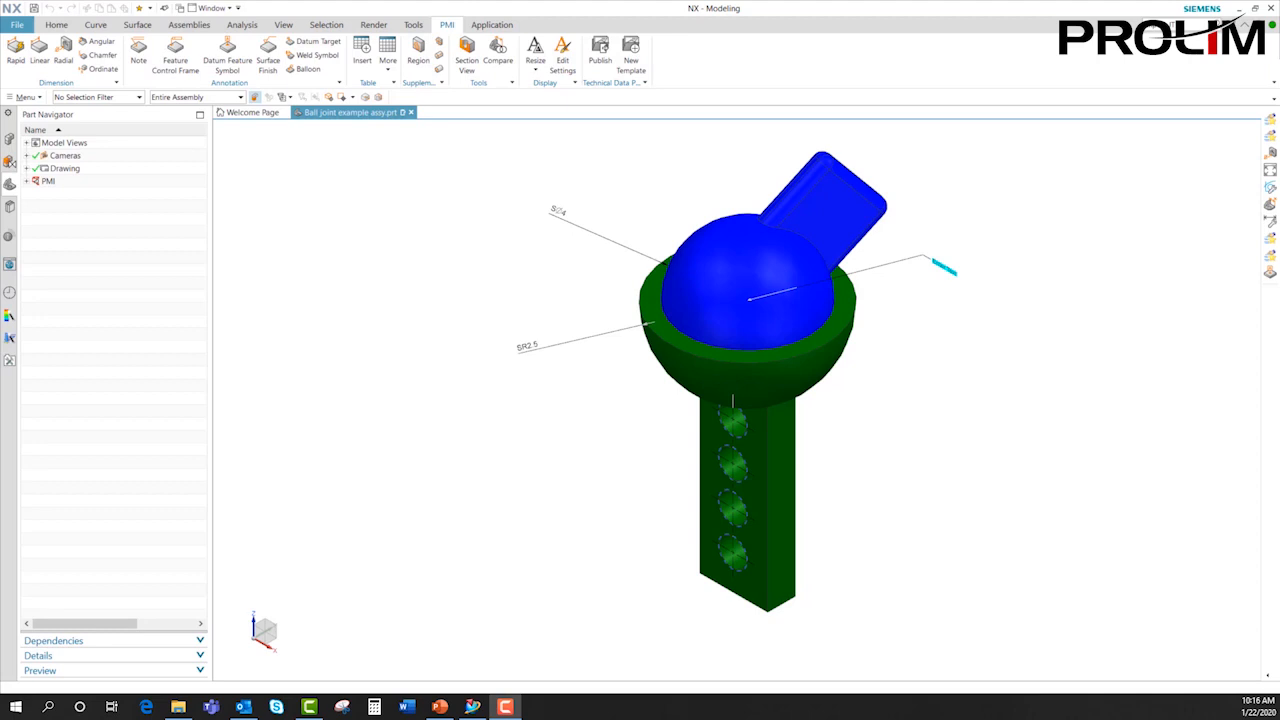
- Open ball joint part 2 from the assembly in its own window
click(10, 162)
click(9, 138)
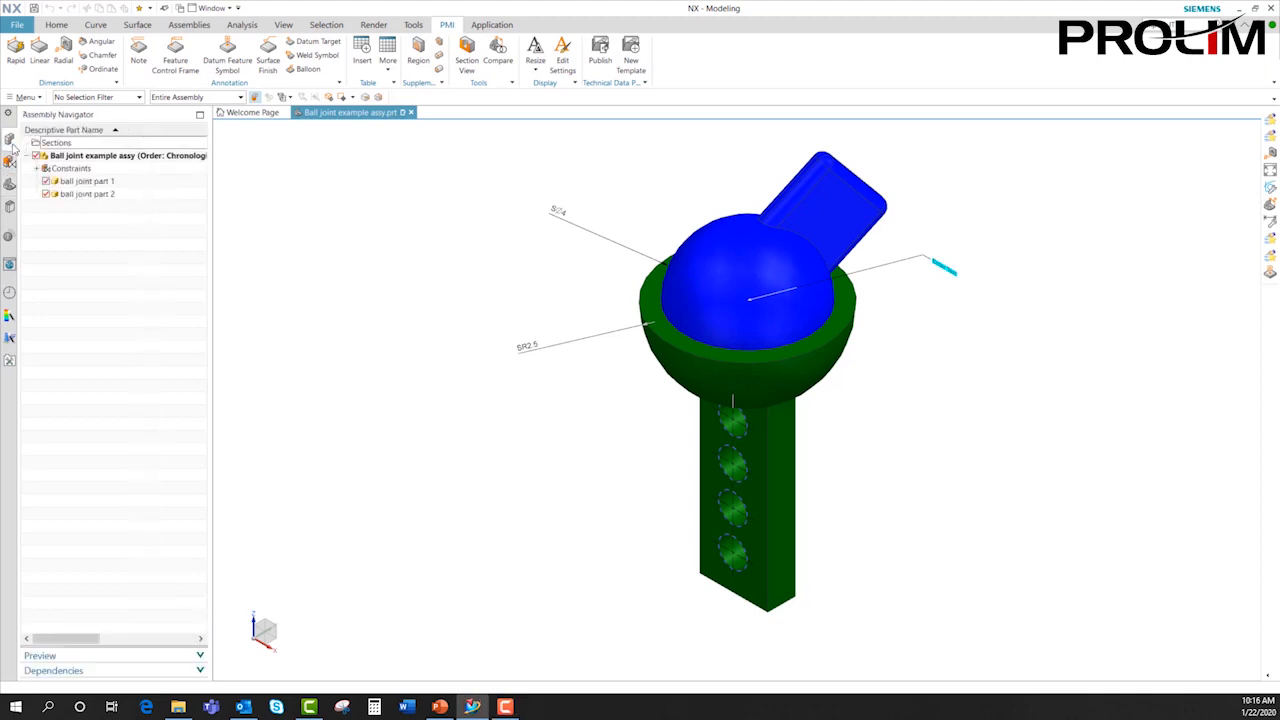
right_click(66, 194)
click(87, 214)
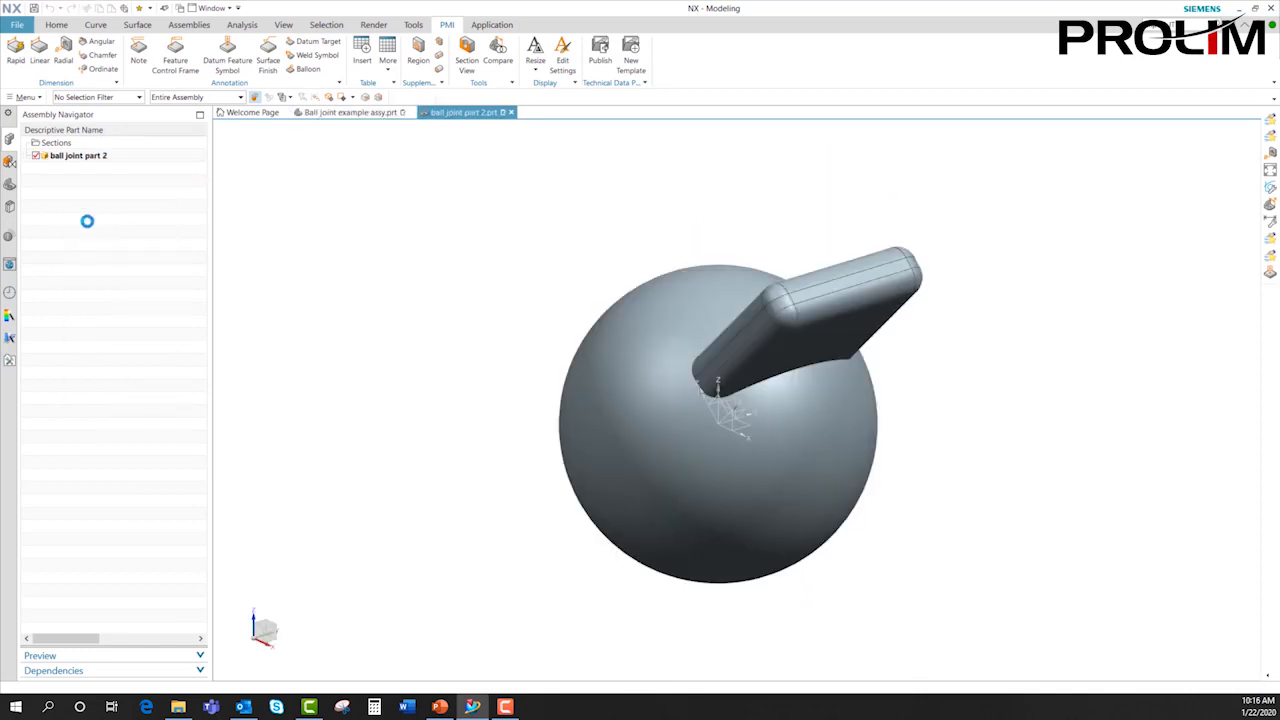
- Make the Section #1 model view the work view of ball joint part 2
click(10, 186)
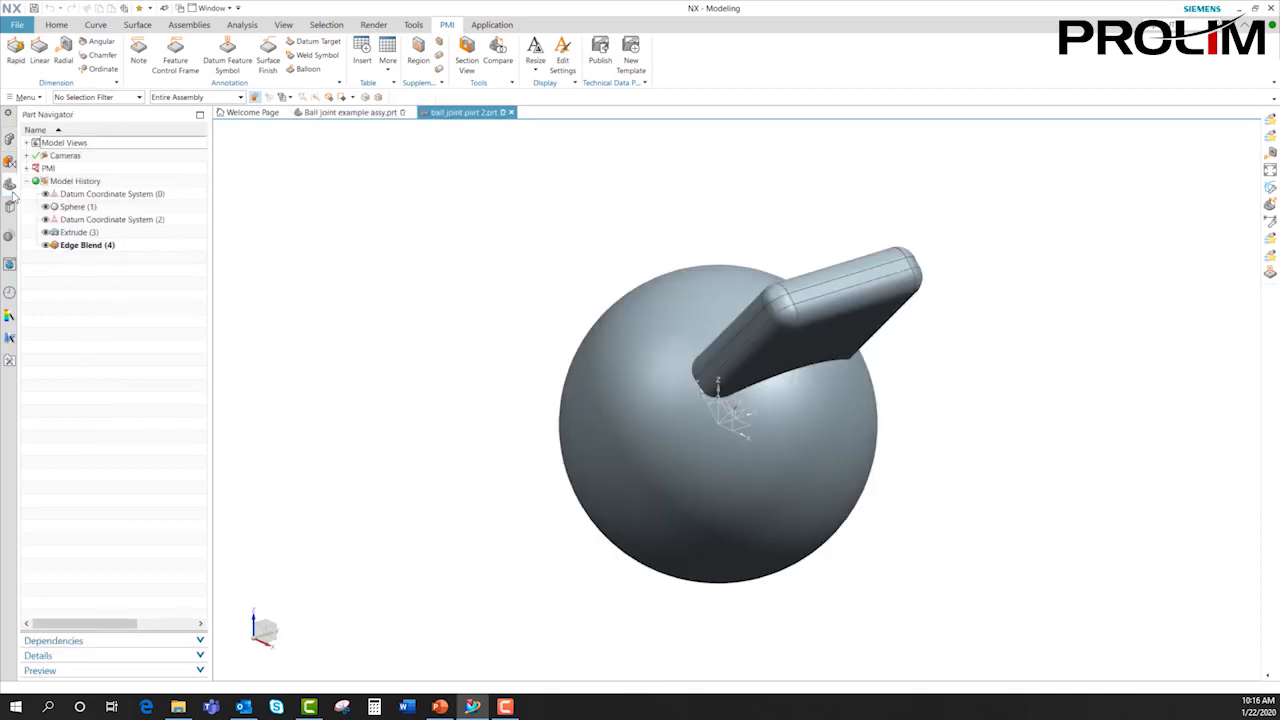
click(26, 142)
double_click(84, 245)
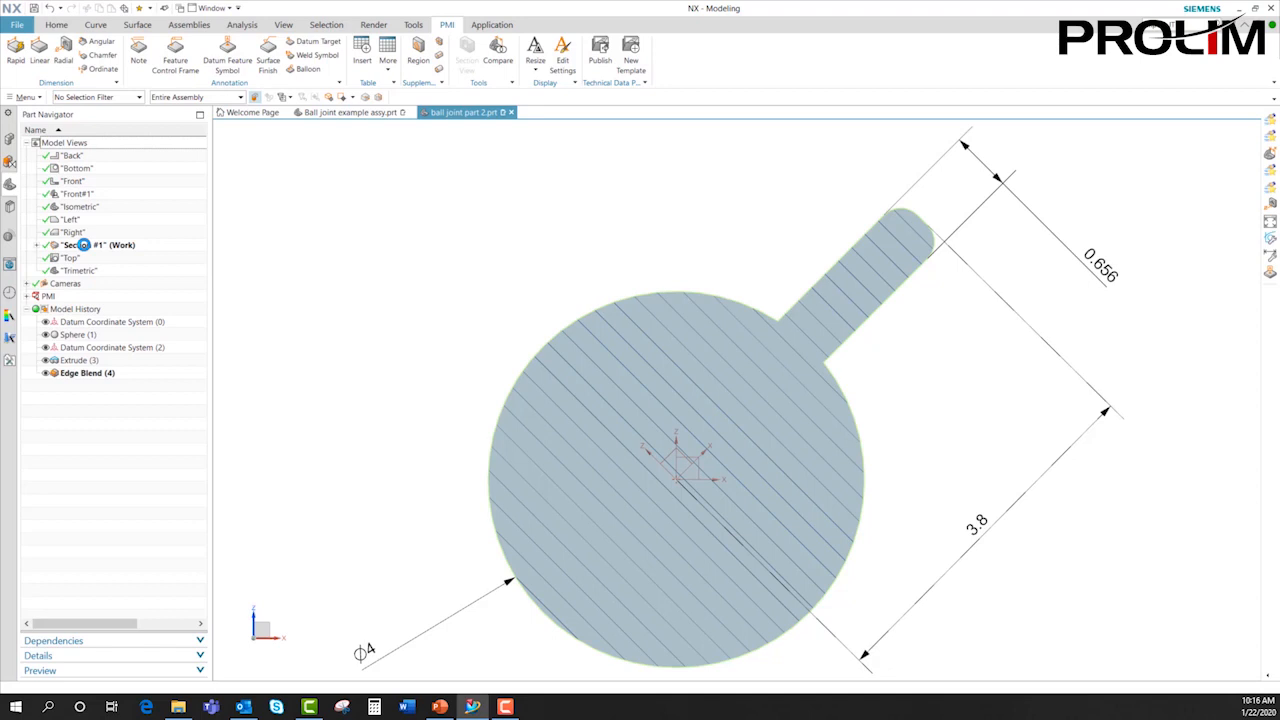
- Export ball joint part 2 as a JT file to the Whats new 2020 folder, with PMI and precise geometry included
click(22, 25)
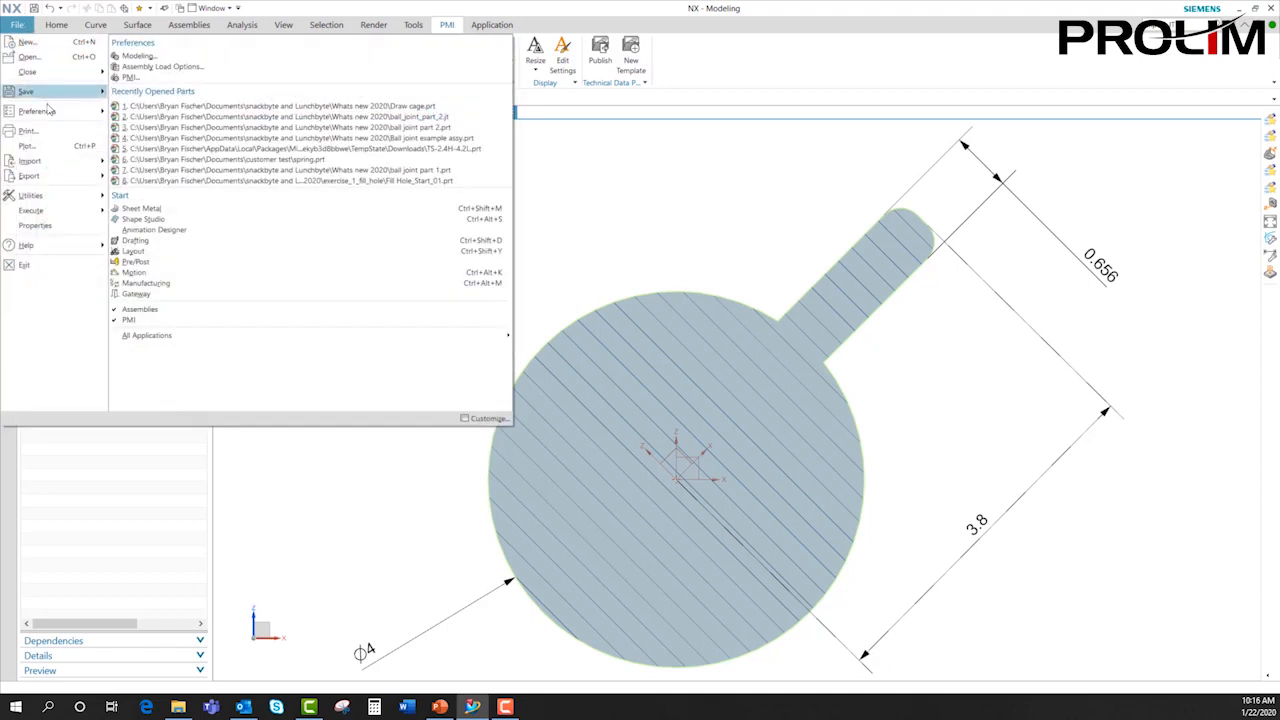
mouse_move(50, 176)
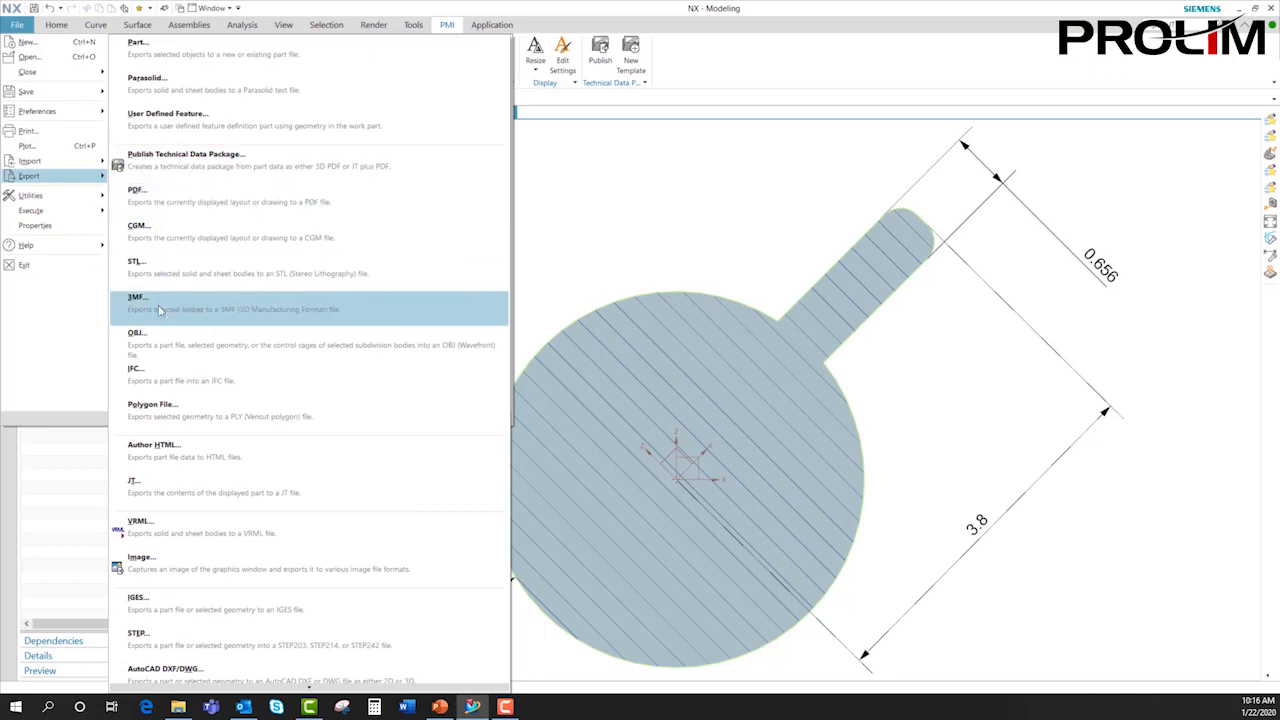
click(152, 488)
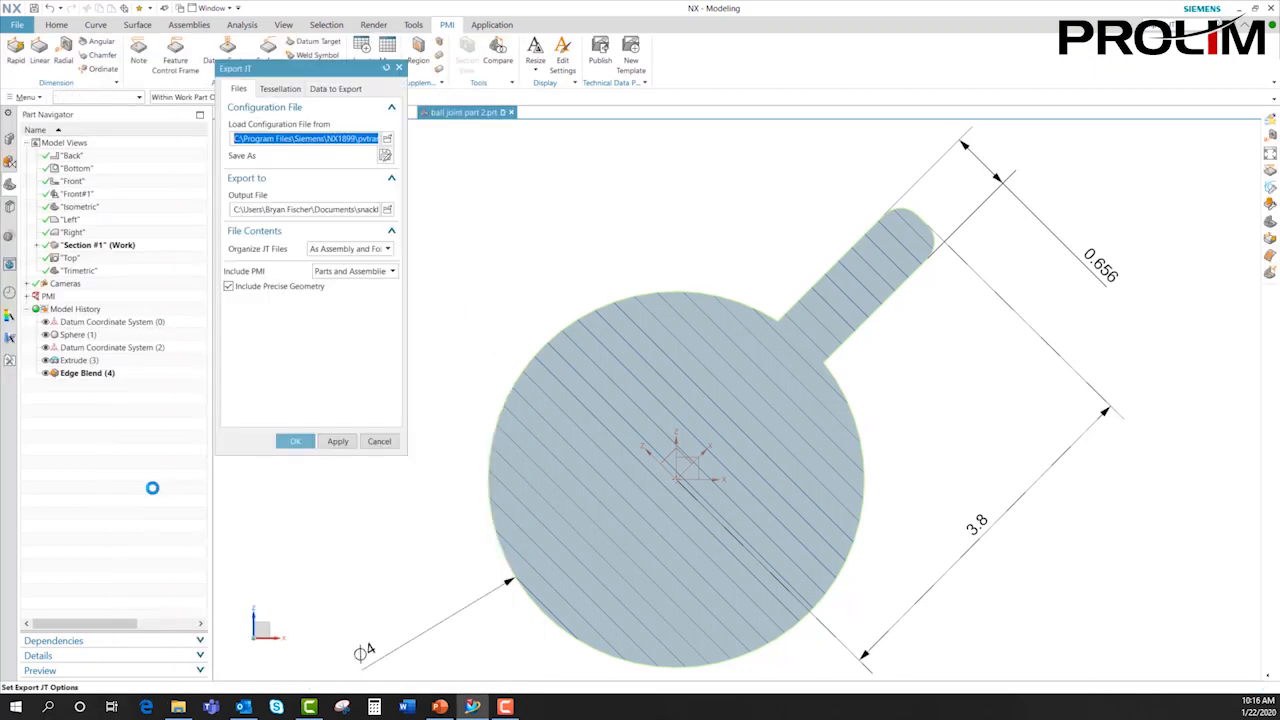
click(387, 211)
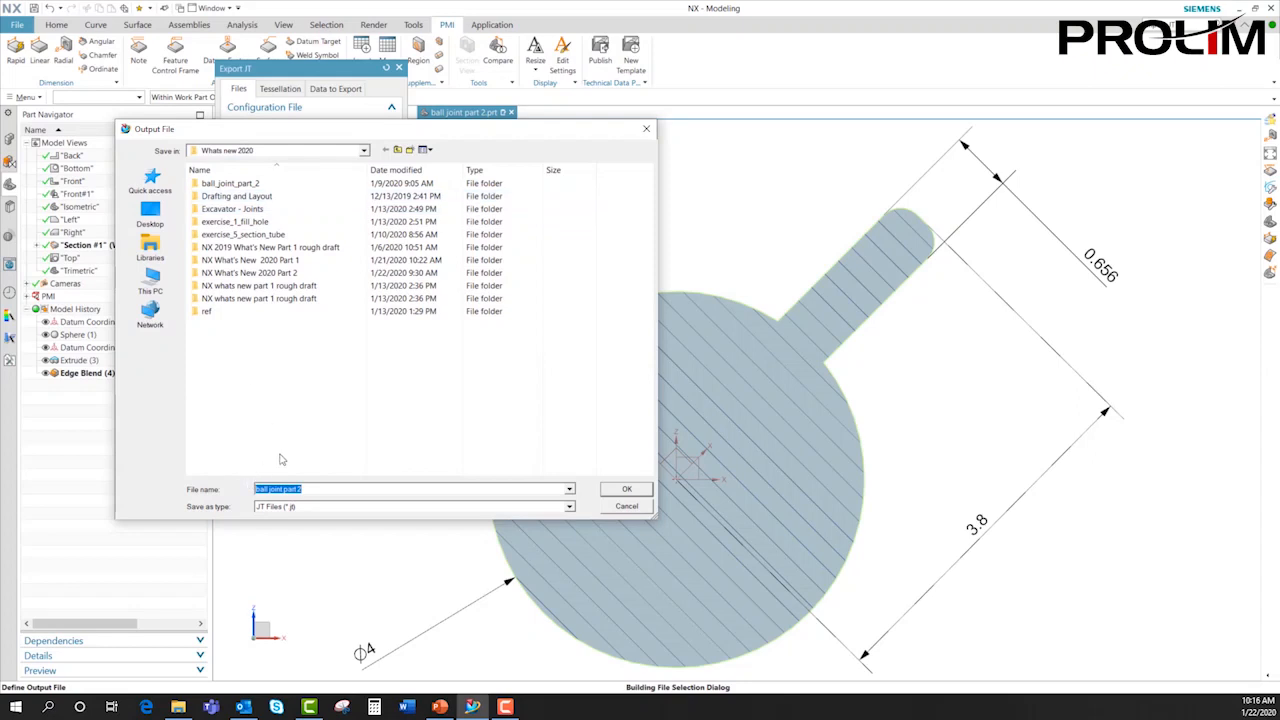
click(616, 489)
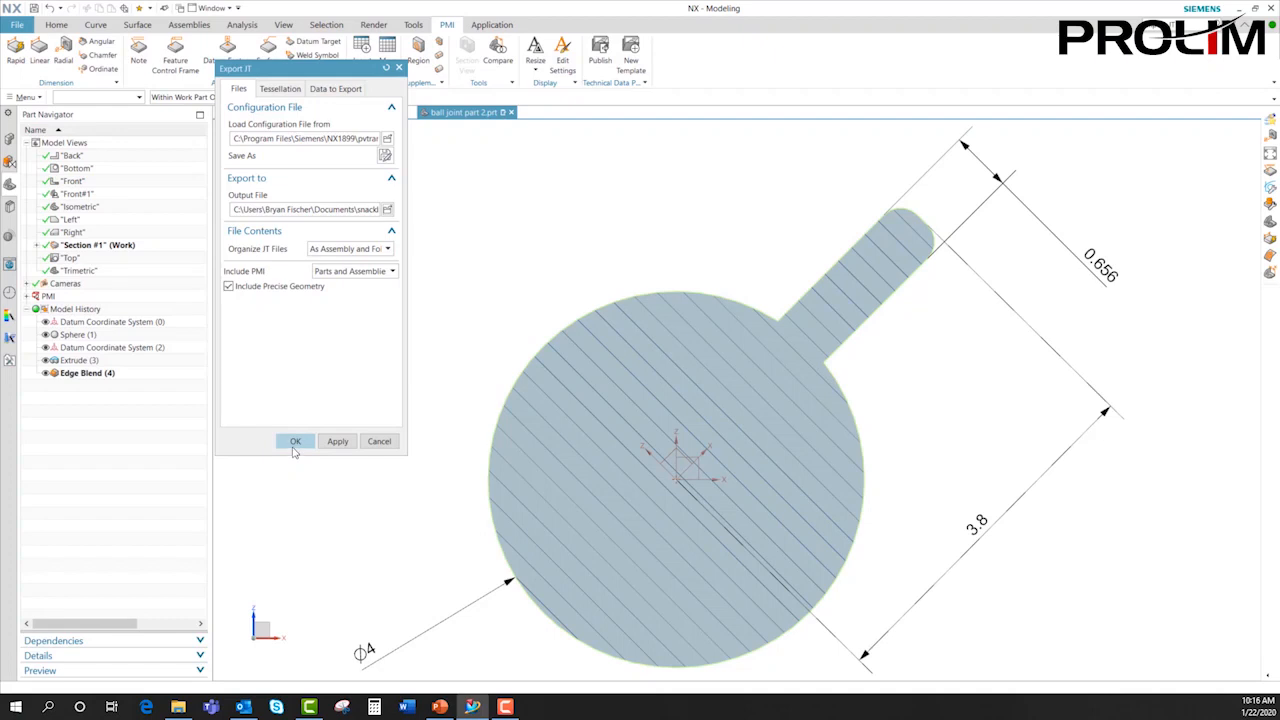
click(295, 442)
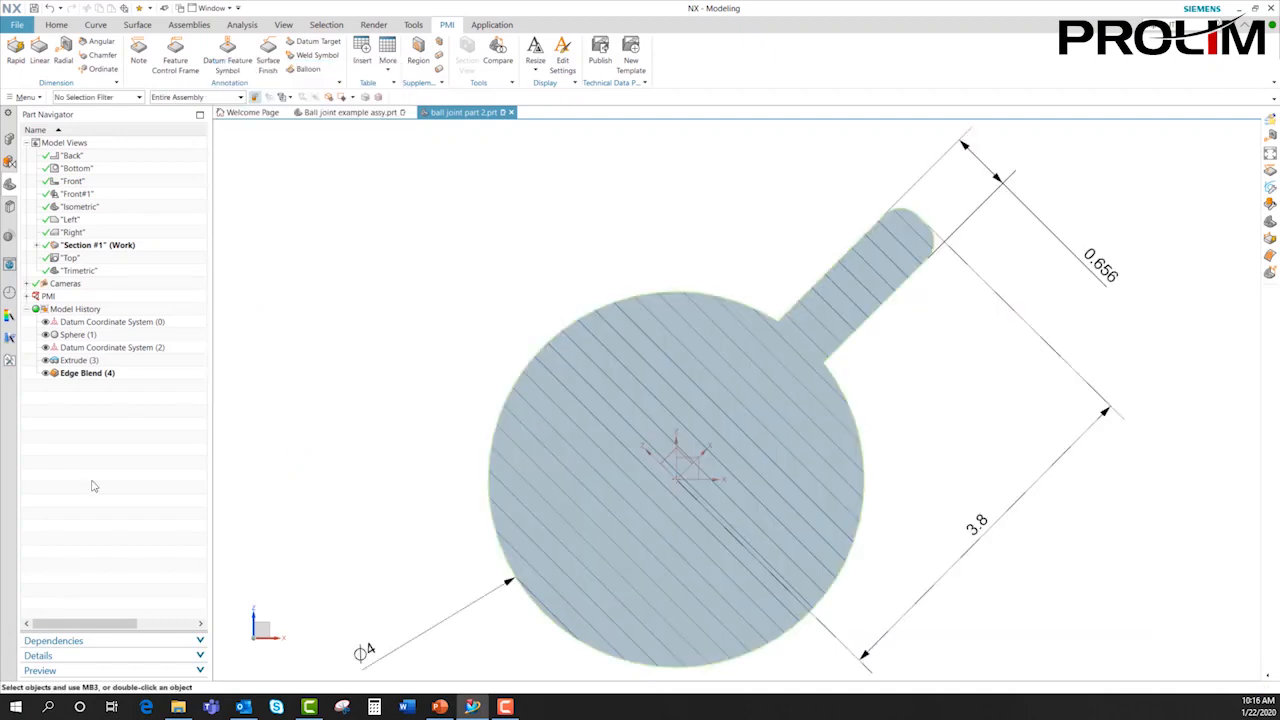
- Open the exported ball_joint_part_2.jt with the Minimally Load - Lightweight Display option
click(22, 25)
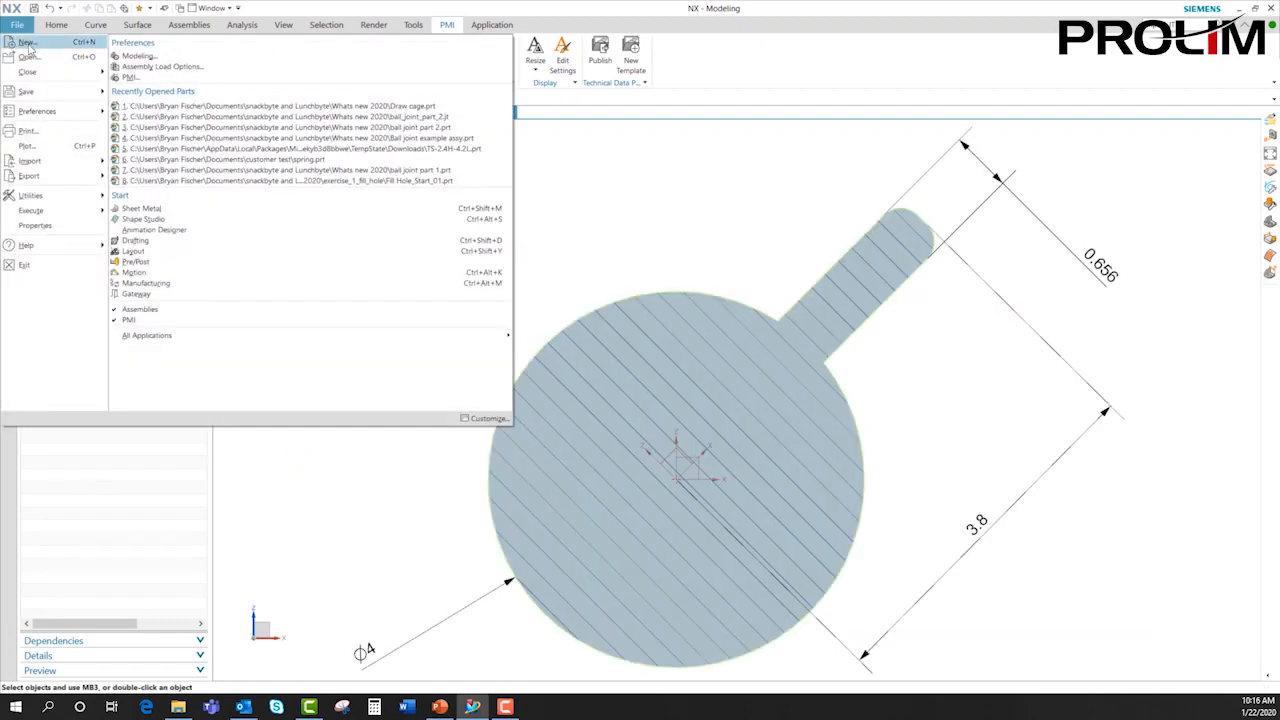
click(28, 57)
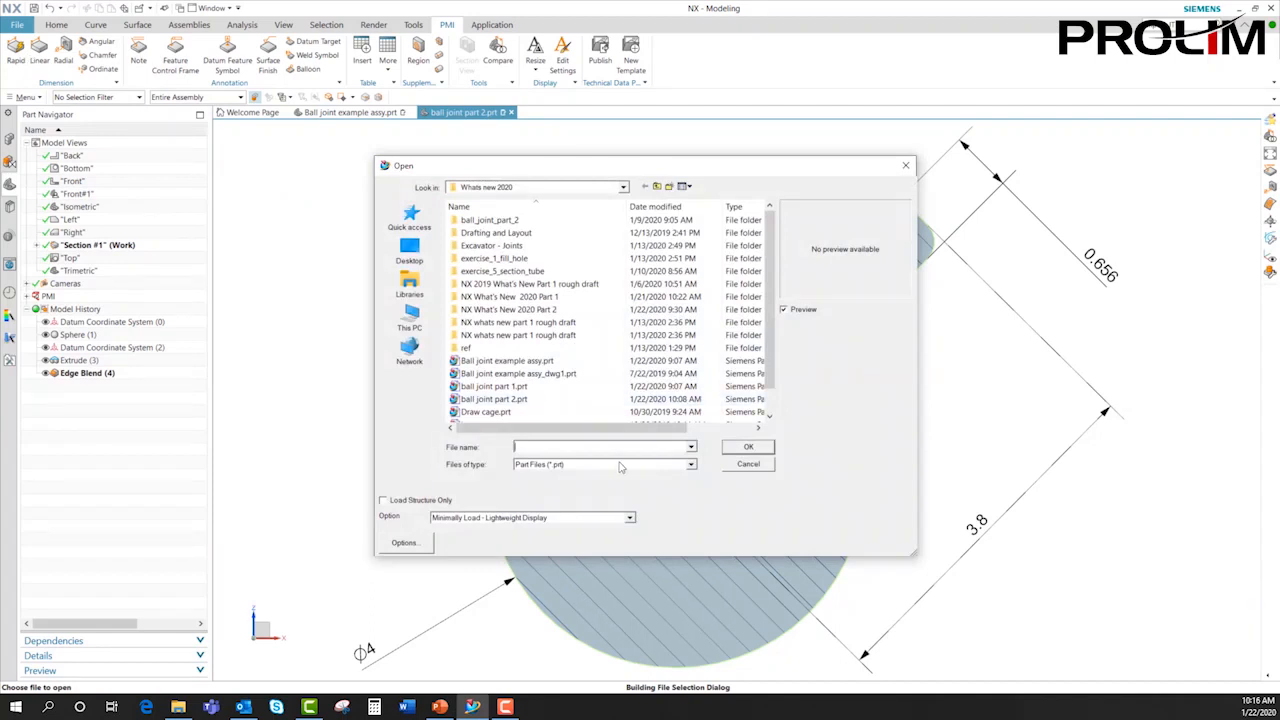
click(621, 465)
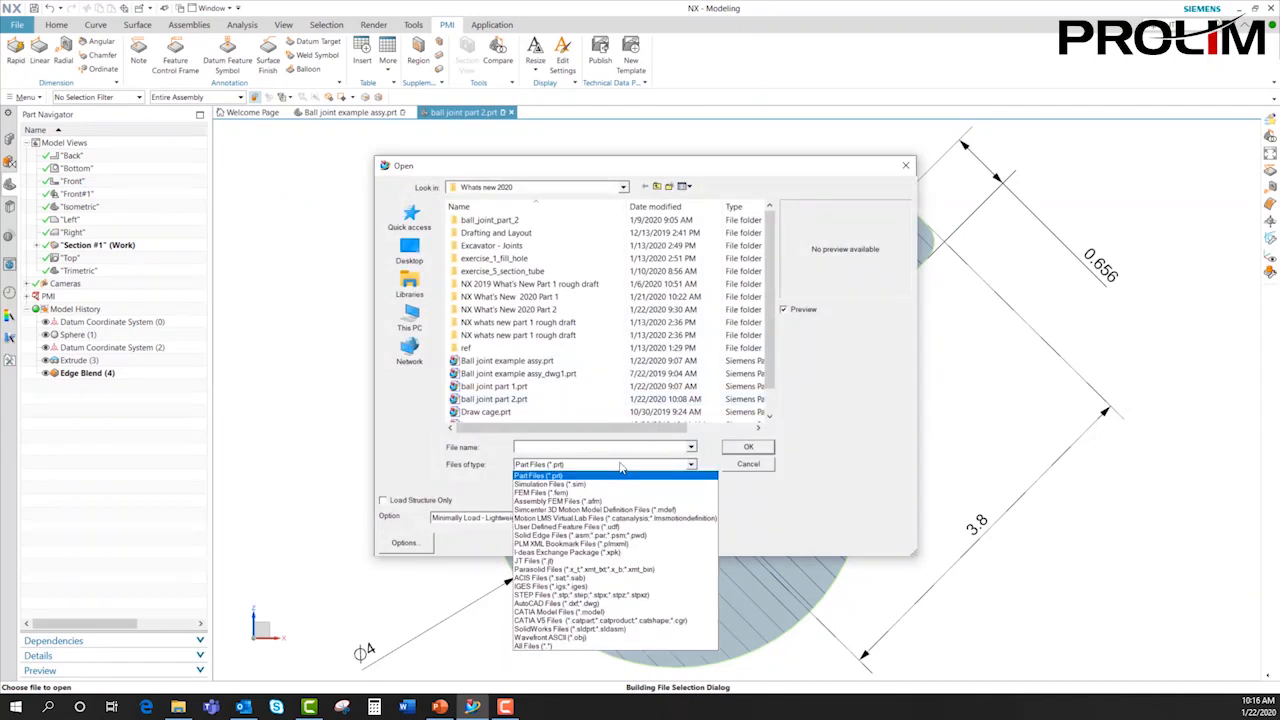
click(540, 561)
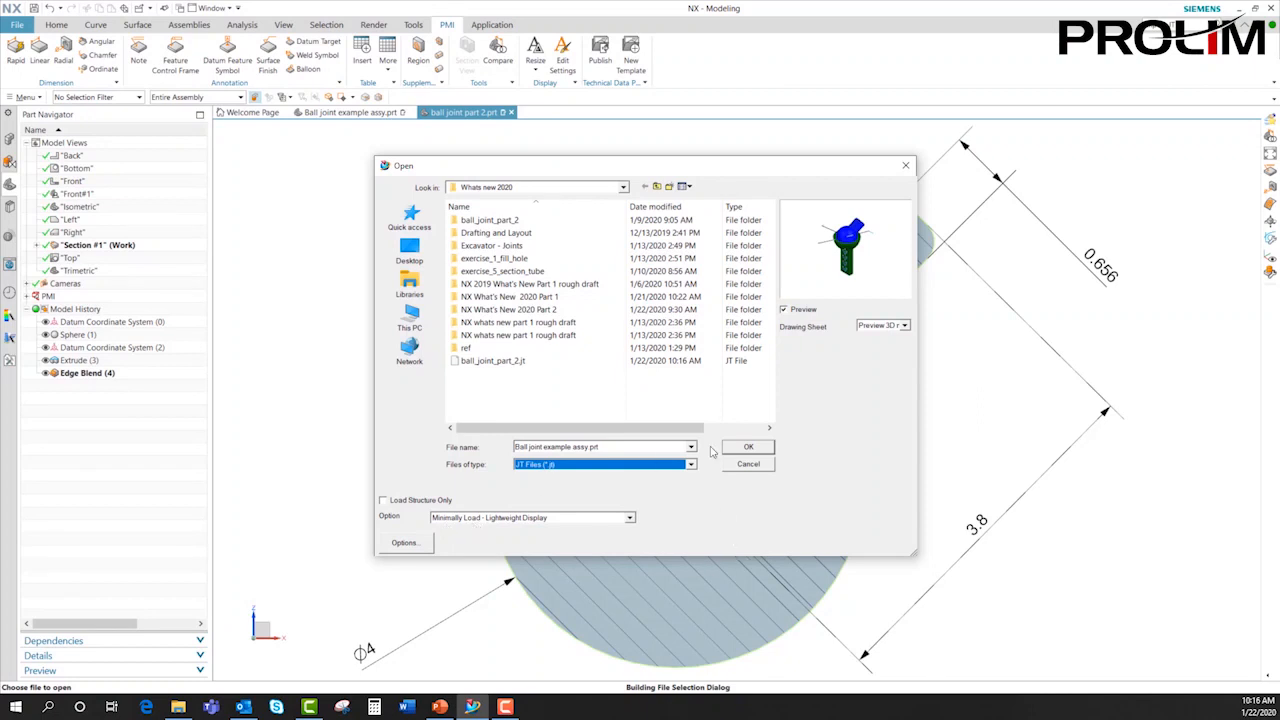
click(477, 363)
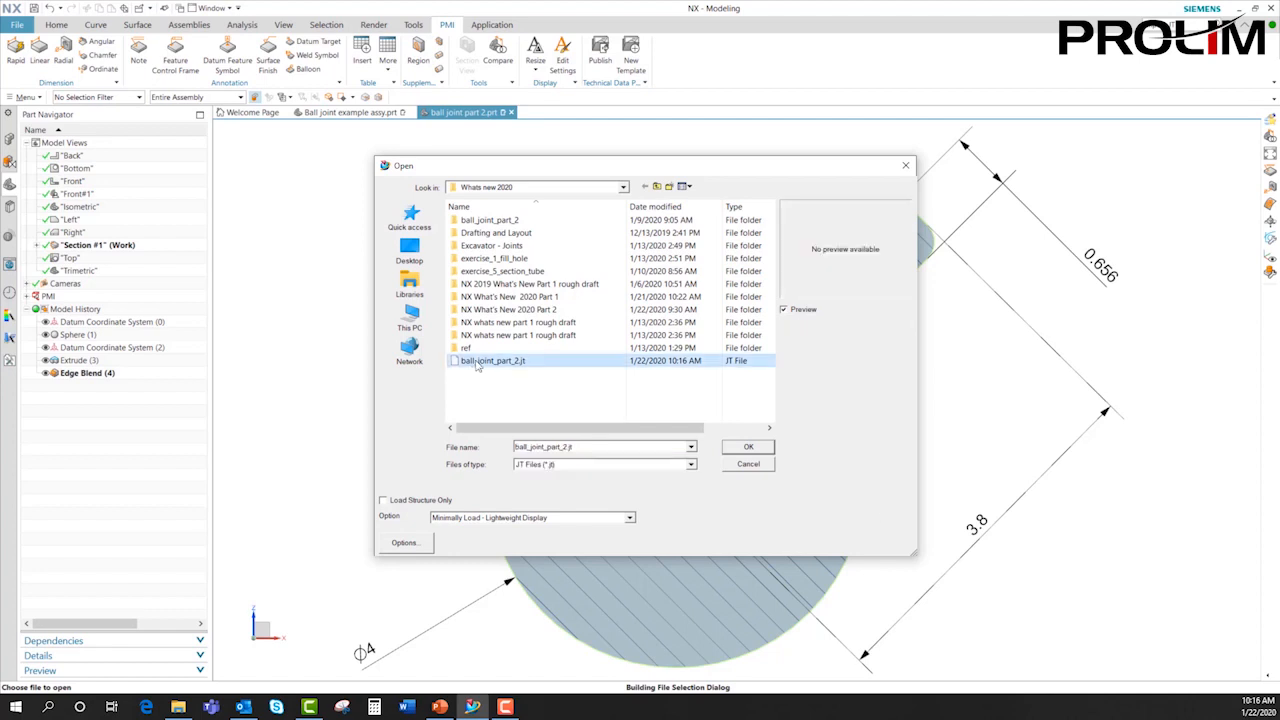
click(748, 448)
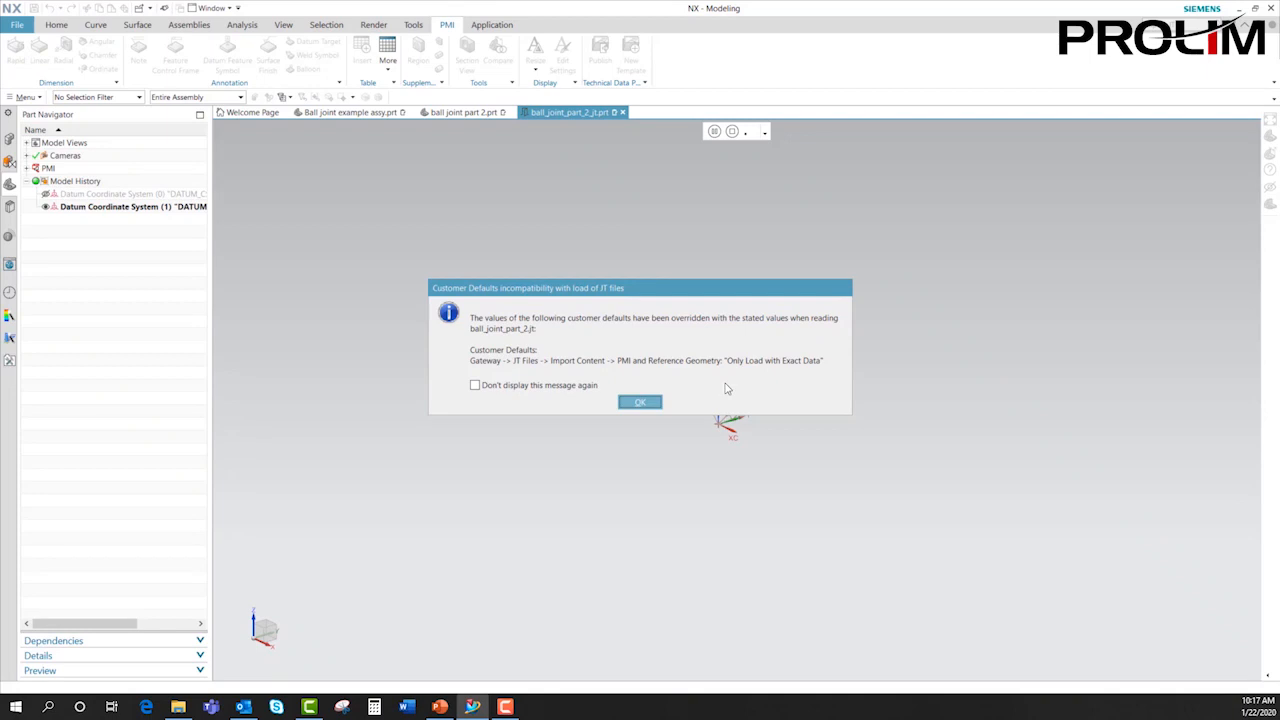
click(639, 403)
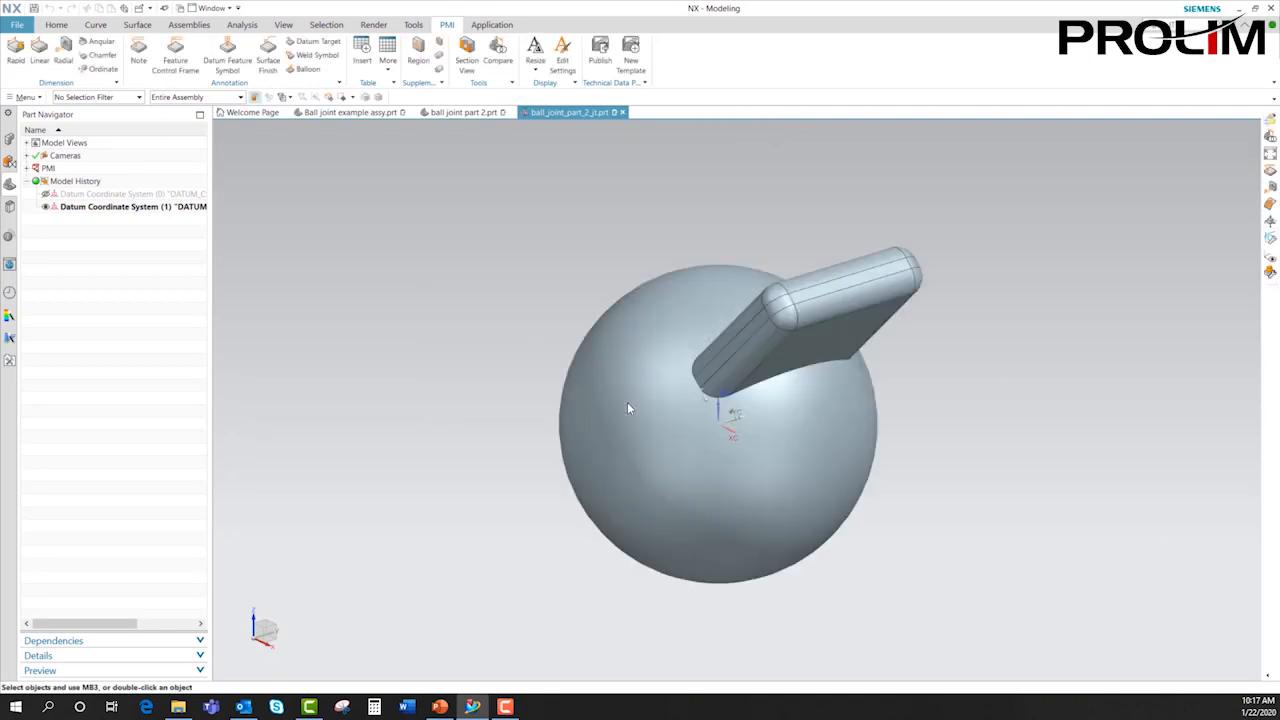
- Make Section #1 the work view of the JT part, inspect the model, and close the part
click(24, 143)
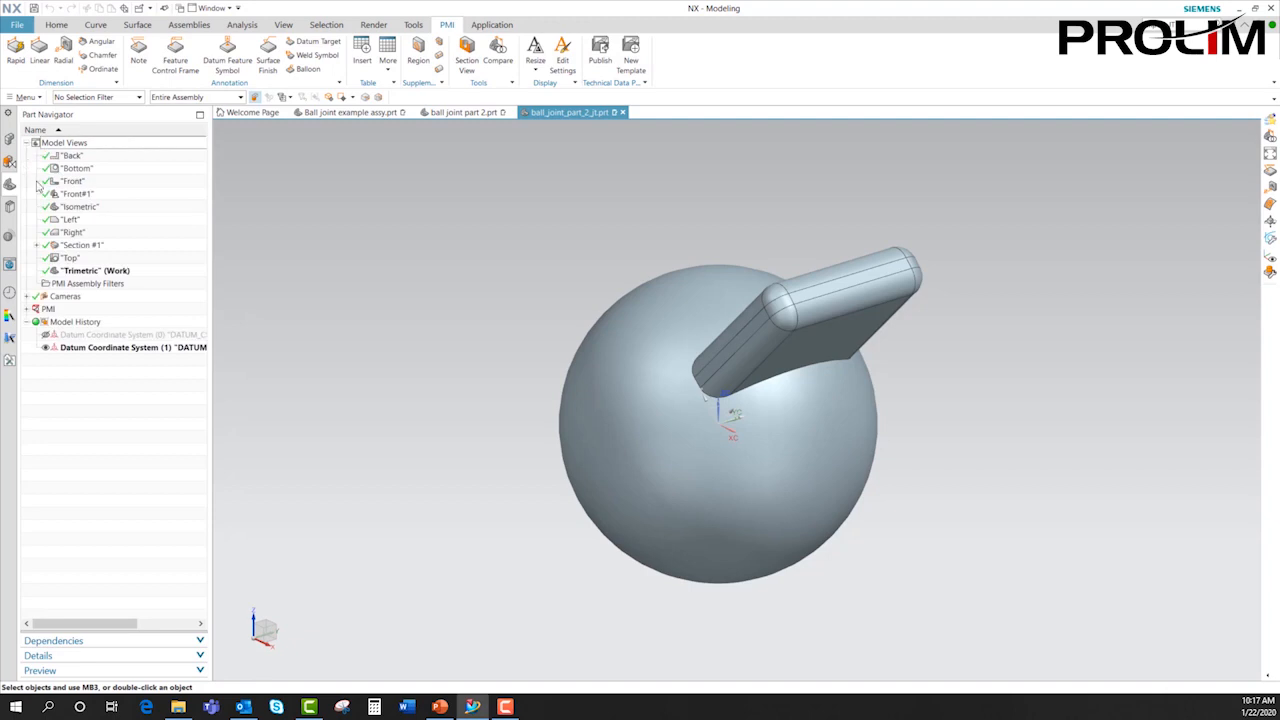
double_click(87, 249)
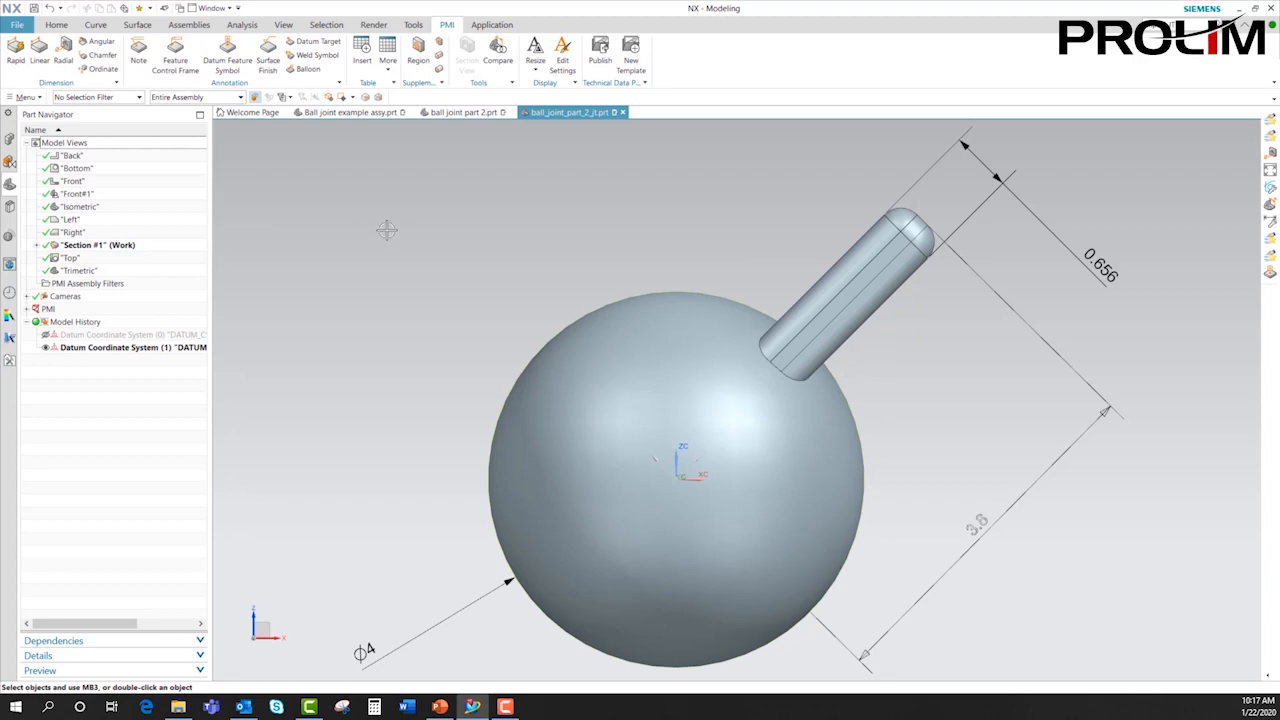
scroll(370, 236, down, 2)
middle_drag(353, 248, 385, 295)
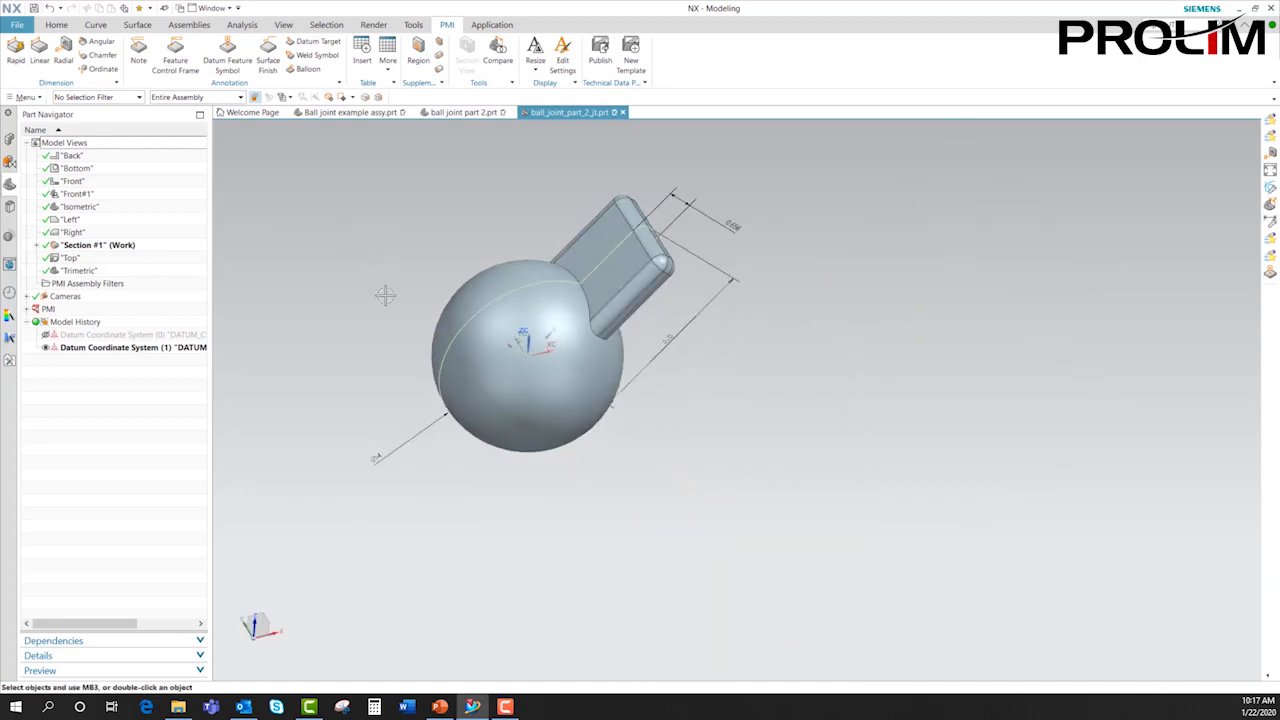
click(623, 113)
click(647, 378)
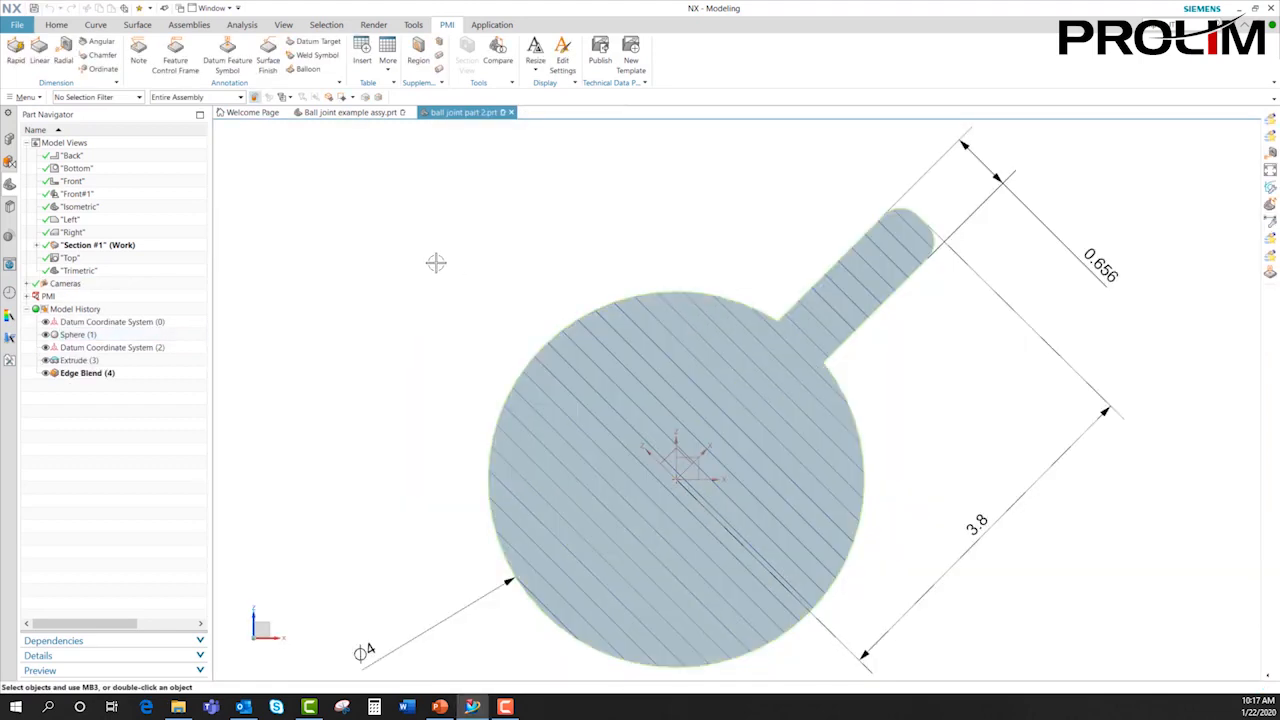
- Reopen ball_joint_part_2.jt with the Fully Load option and make Section #1 its work view
click(14, 25)
click(46, 75)
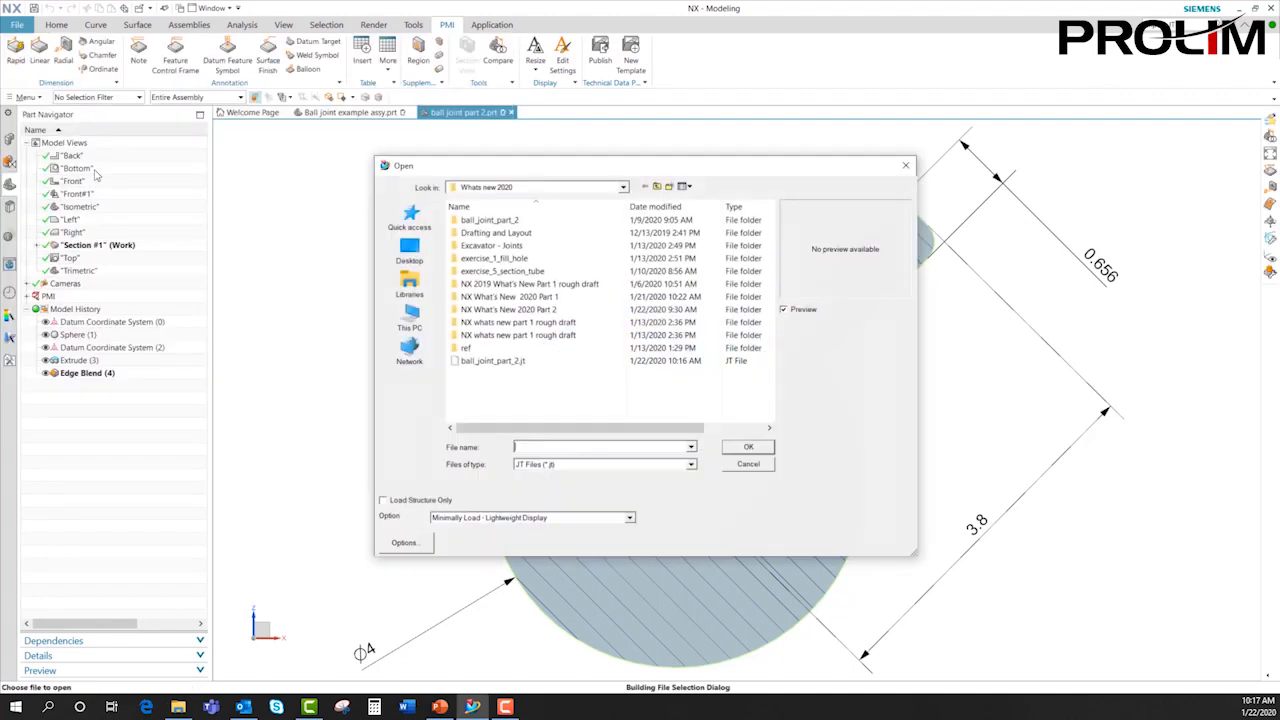
click(629, 518)
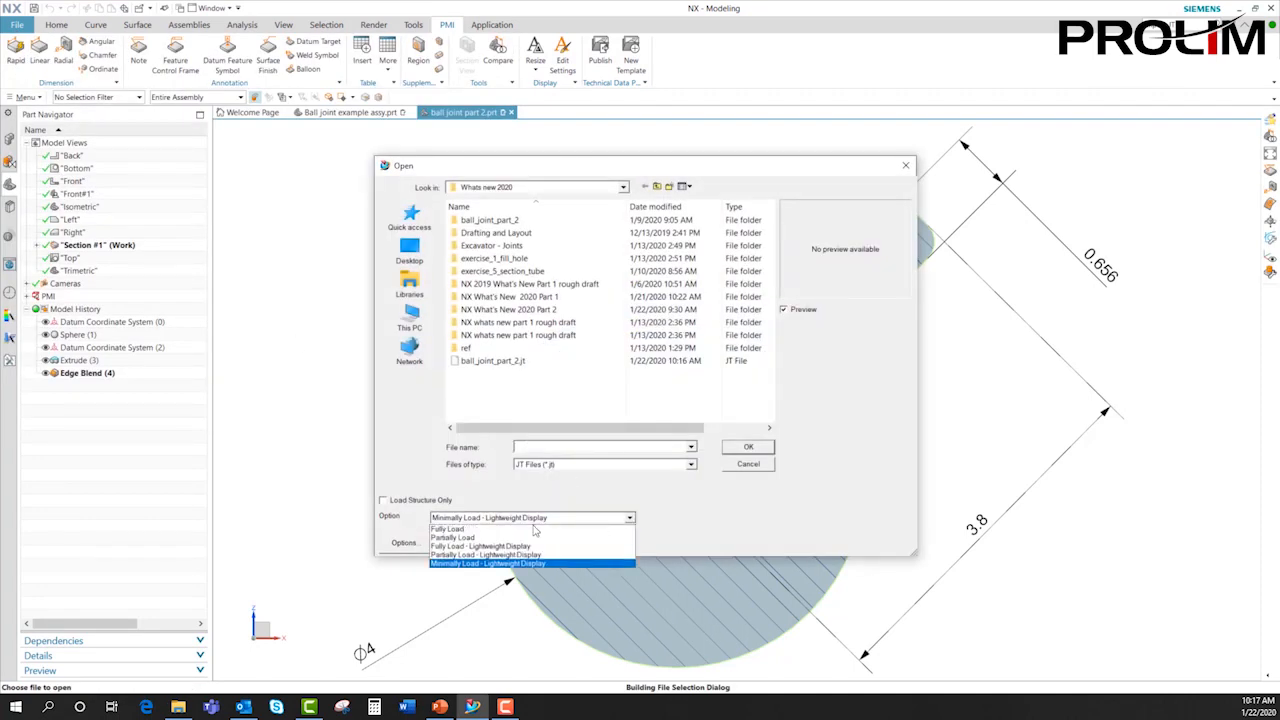
click(492, 530)
click(507, 365)
click(727, 451)
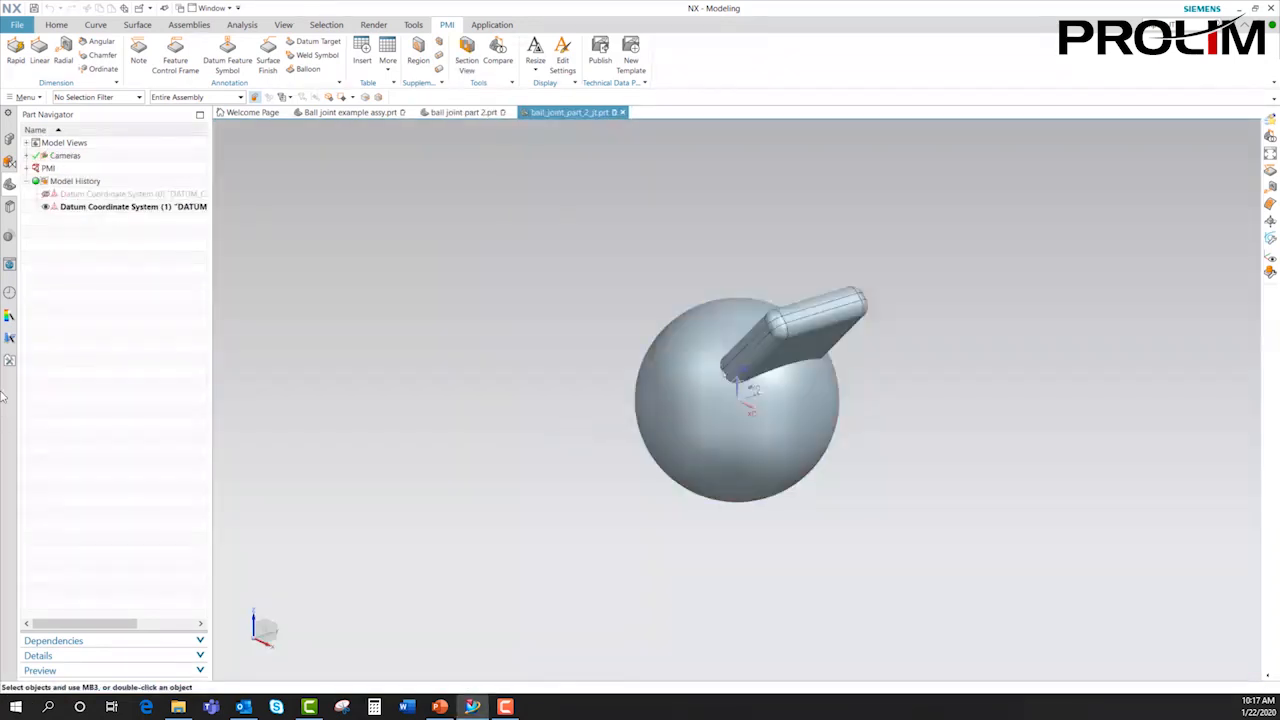
click(28, 143)
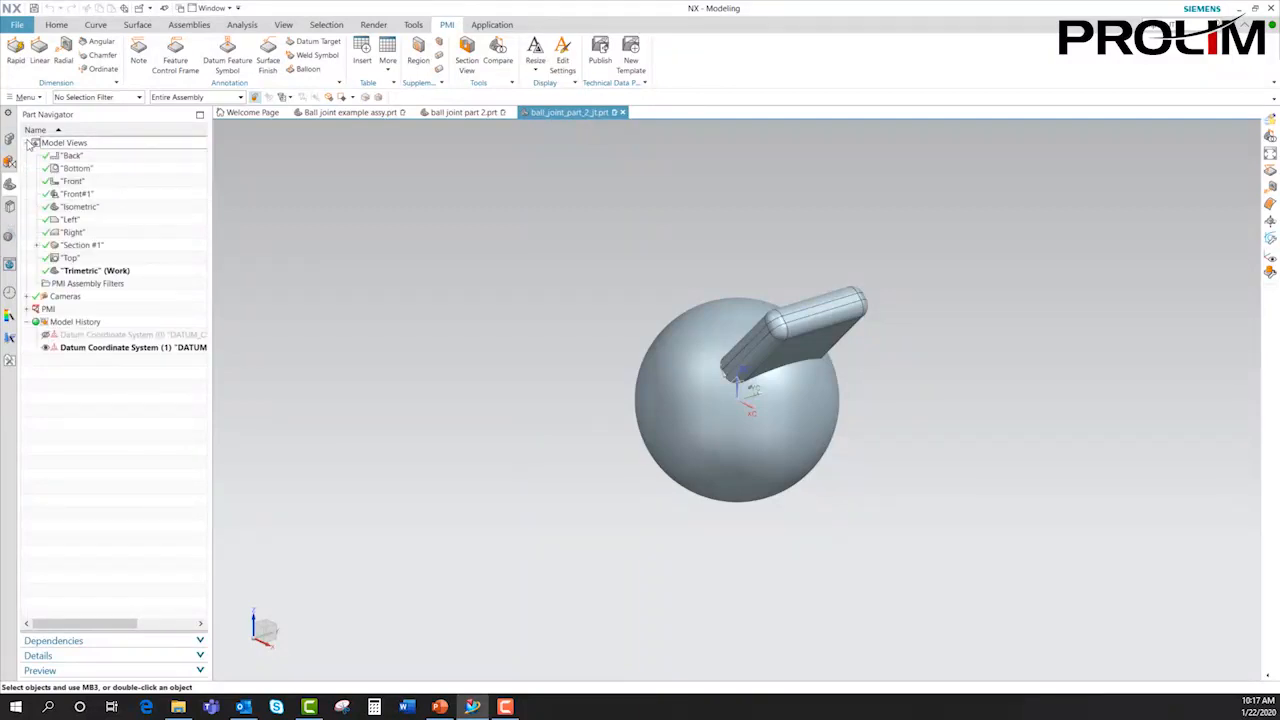
double_click(86, 246)
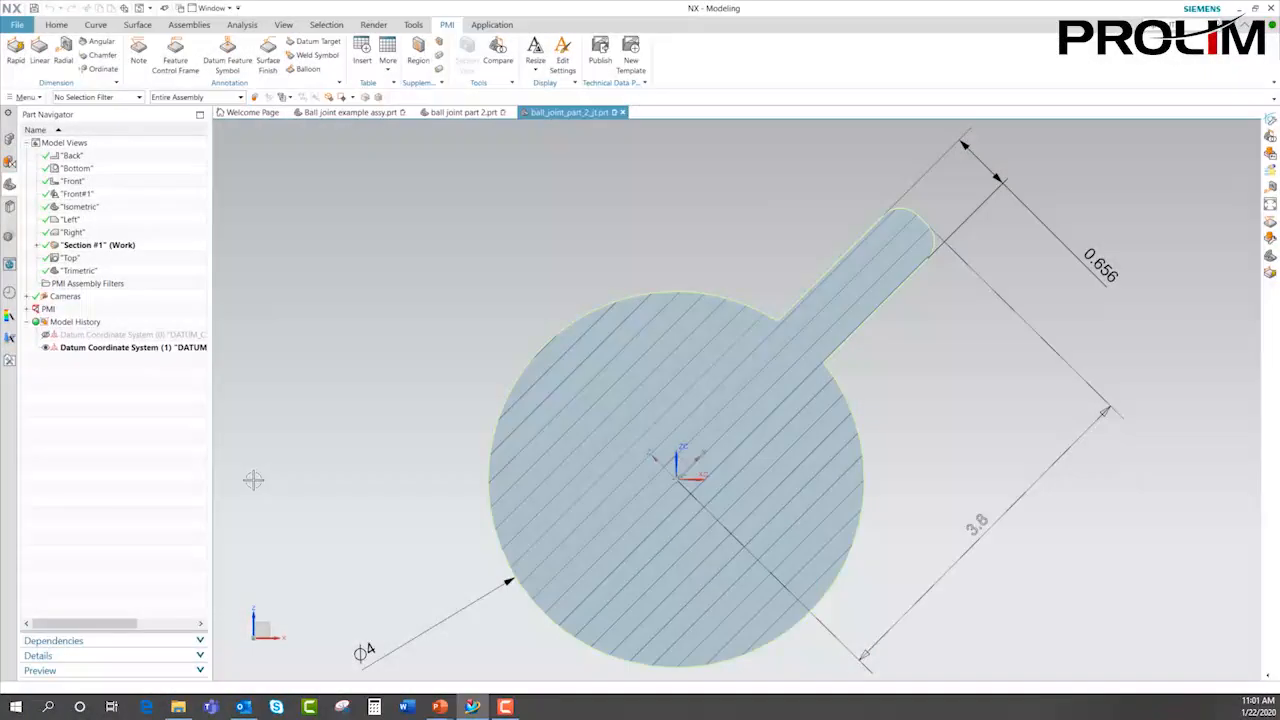
- Open PMI compare rev A and PMI compare rev B from the history of recent parts
click(9, 264)
click(65, 205)
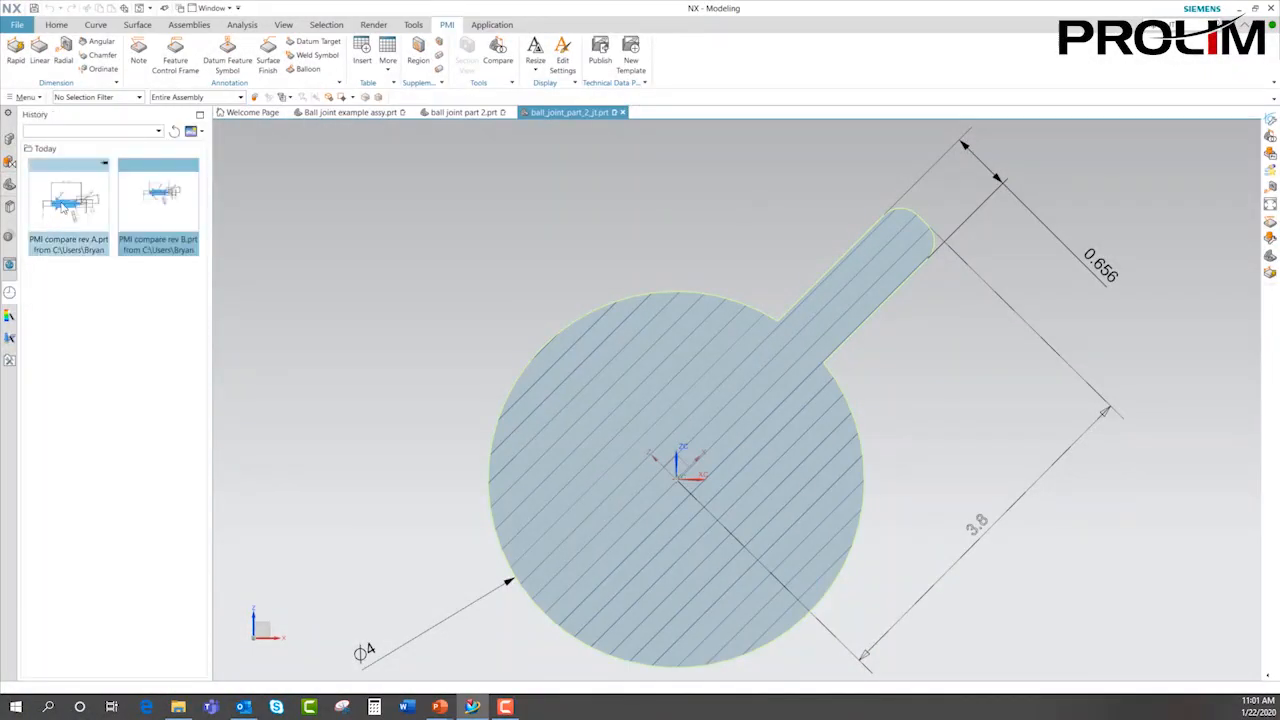
click(168, 255)
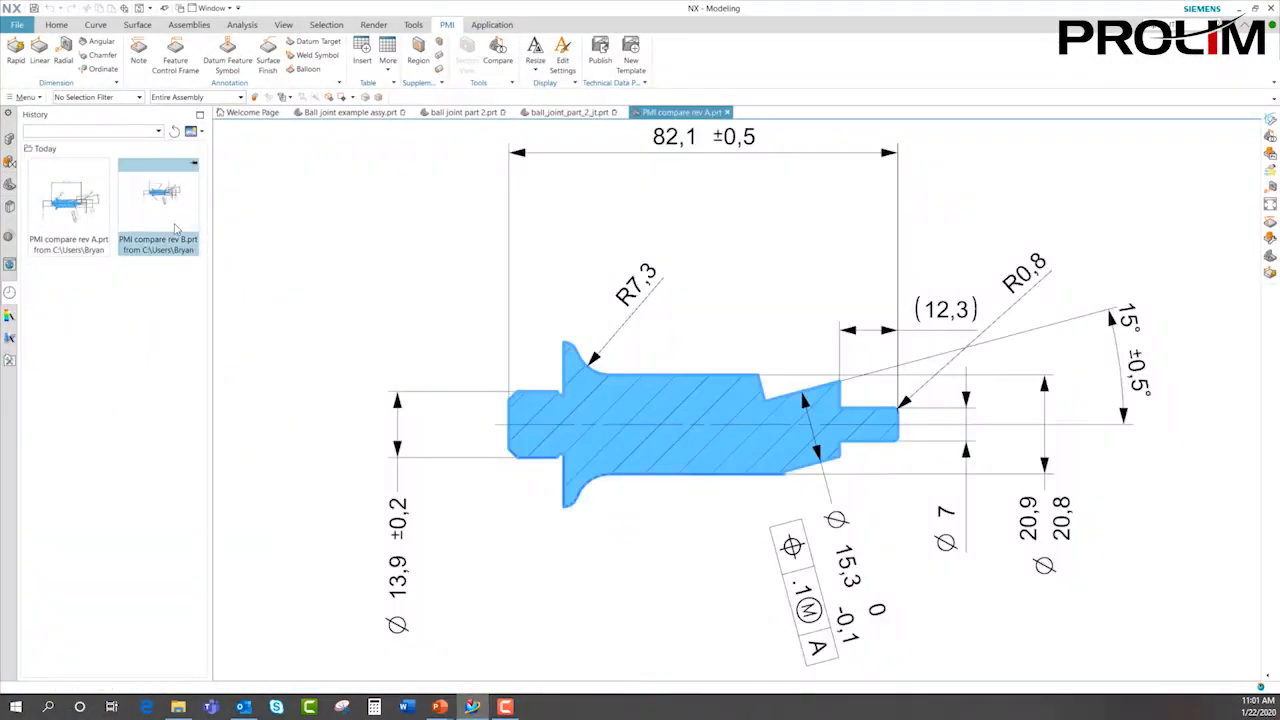
- Run a PMI Compare with PMI compare rev A as the source part and PMI compare rev B as the comparison part
click(682, 112)
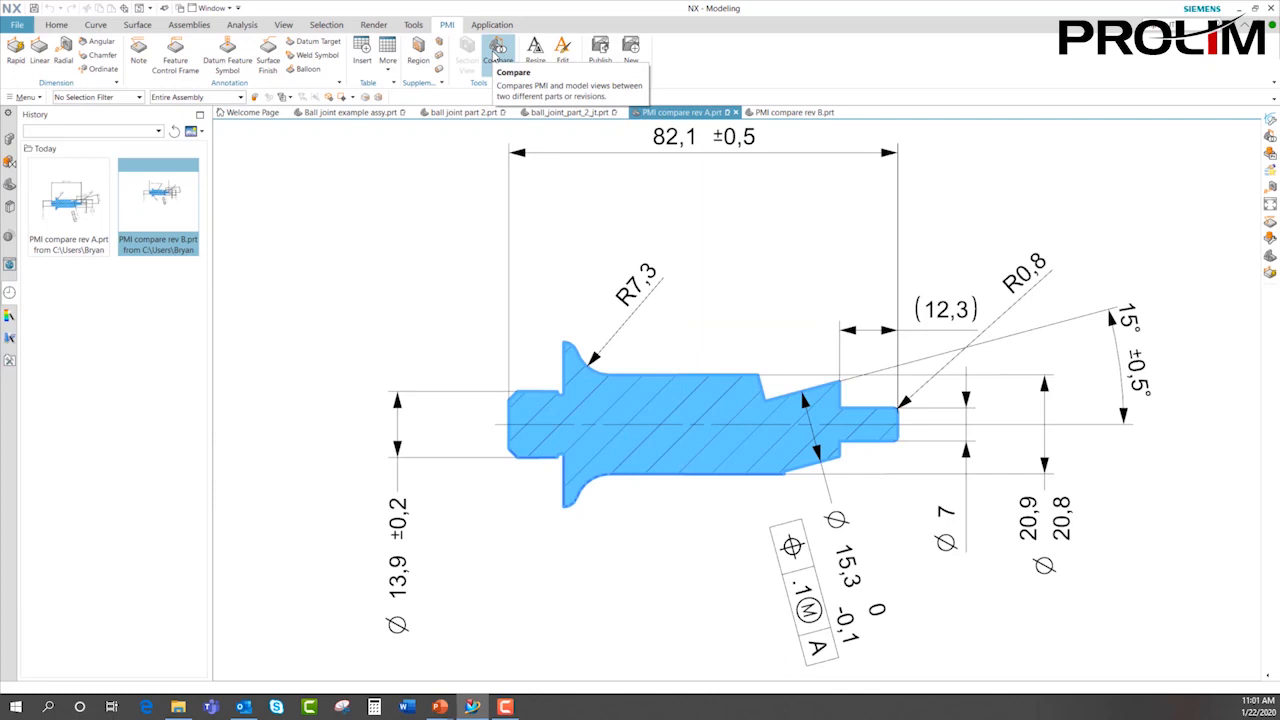
click(496, 55)
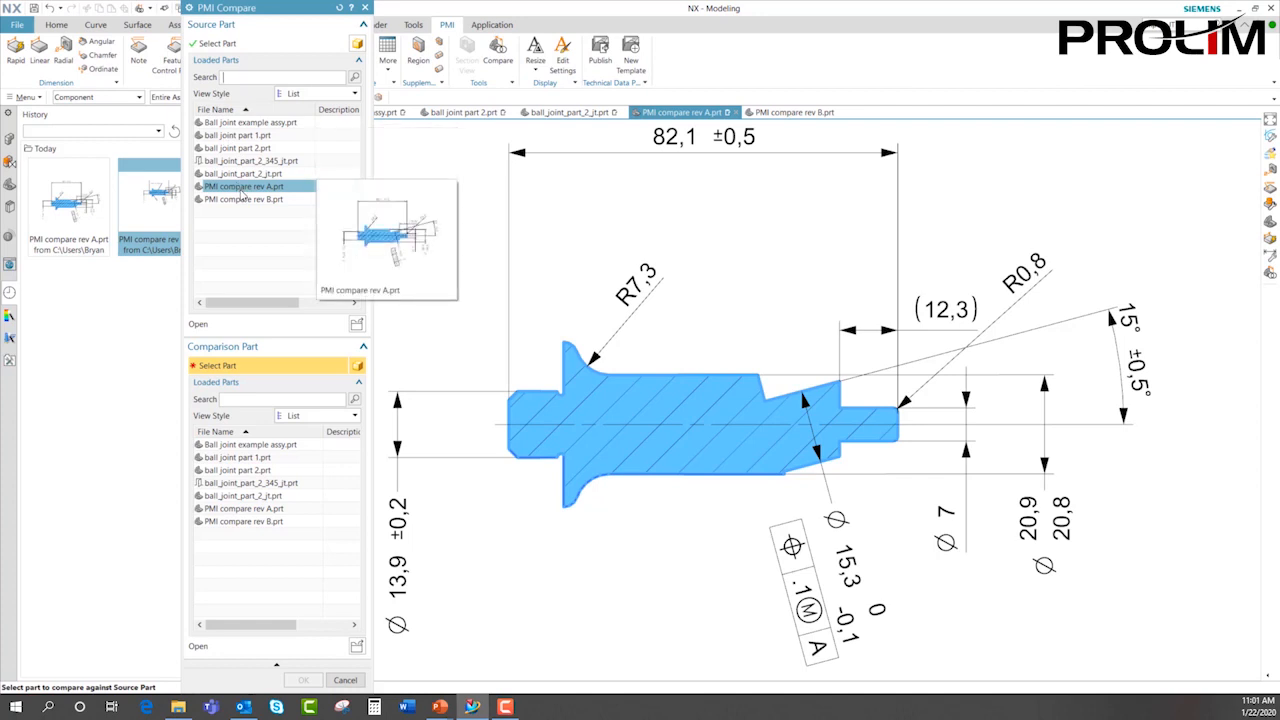
click(259, 522)
click(304, 680)
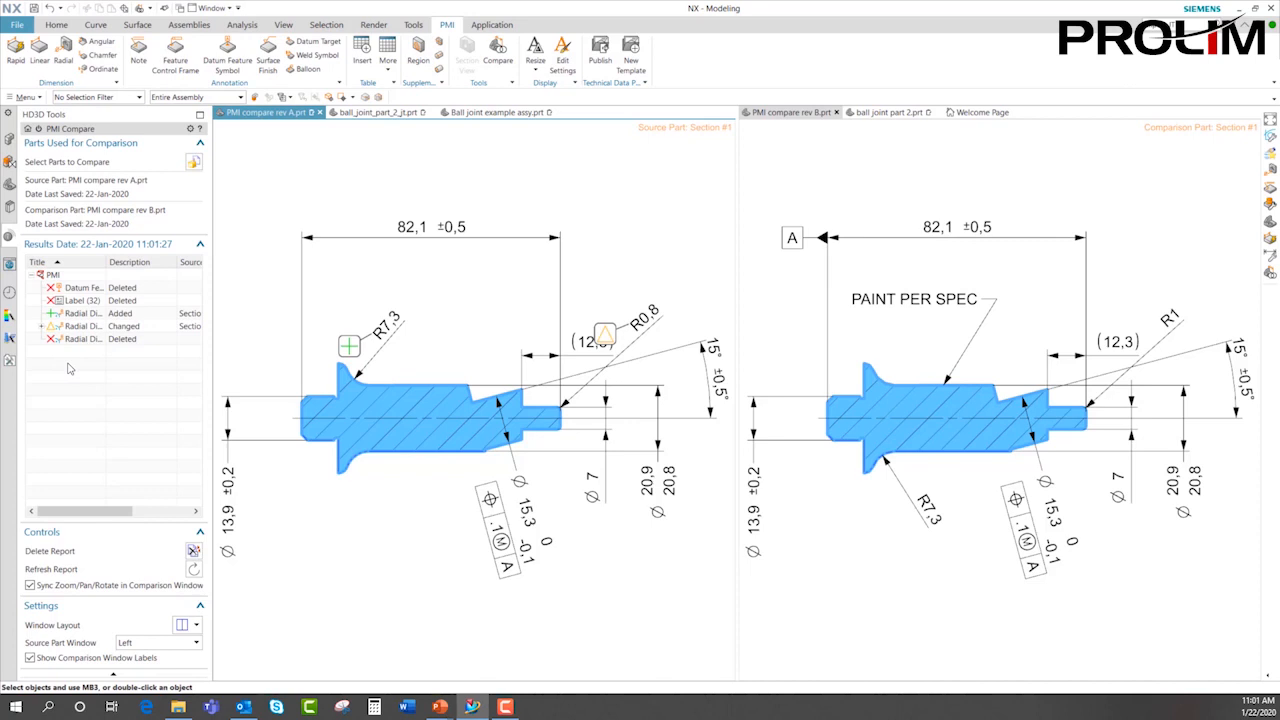
- Go through the PMI compare results and view the compare information of the changed radial dimension
click(76, 290)
key(Down)
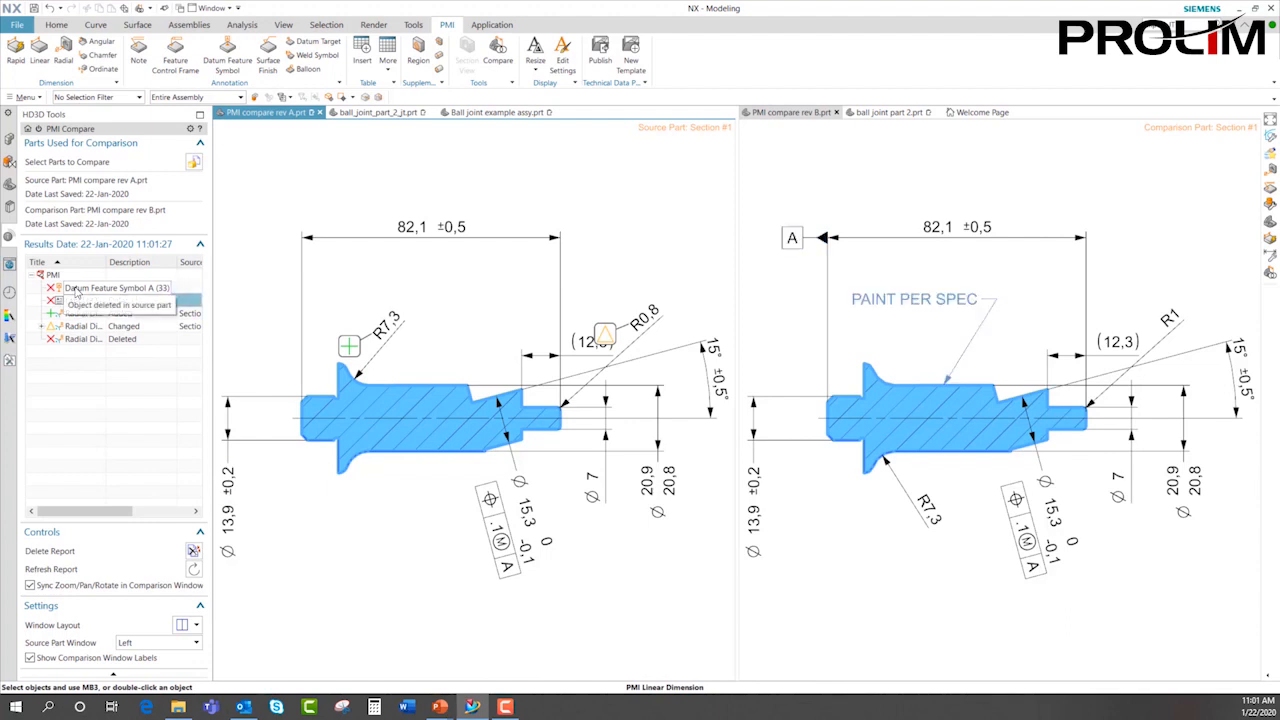
key(Down)
key(Down)
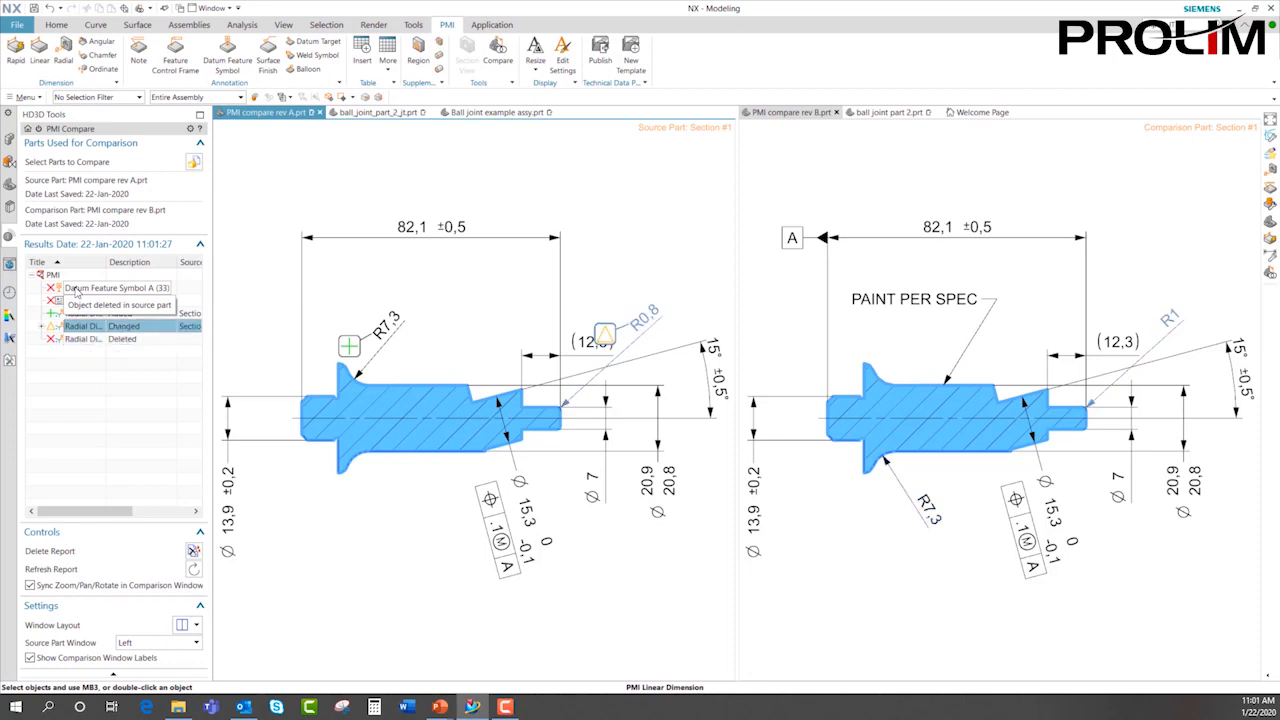
right_click(86, 333)
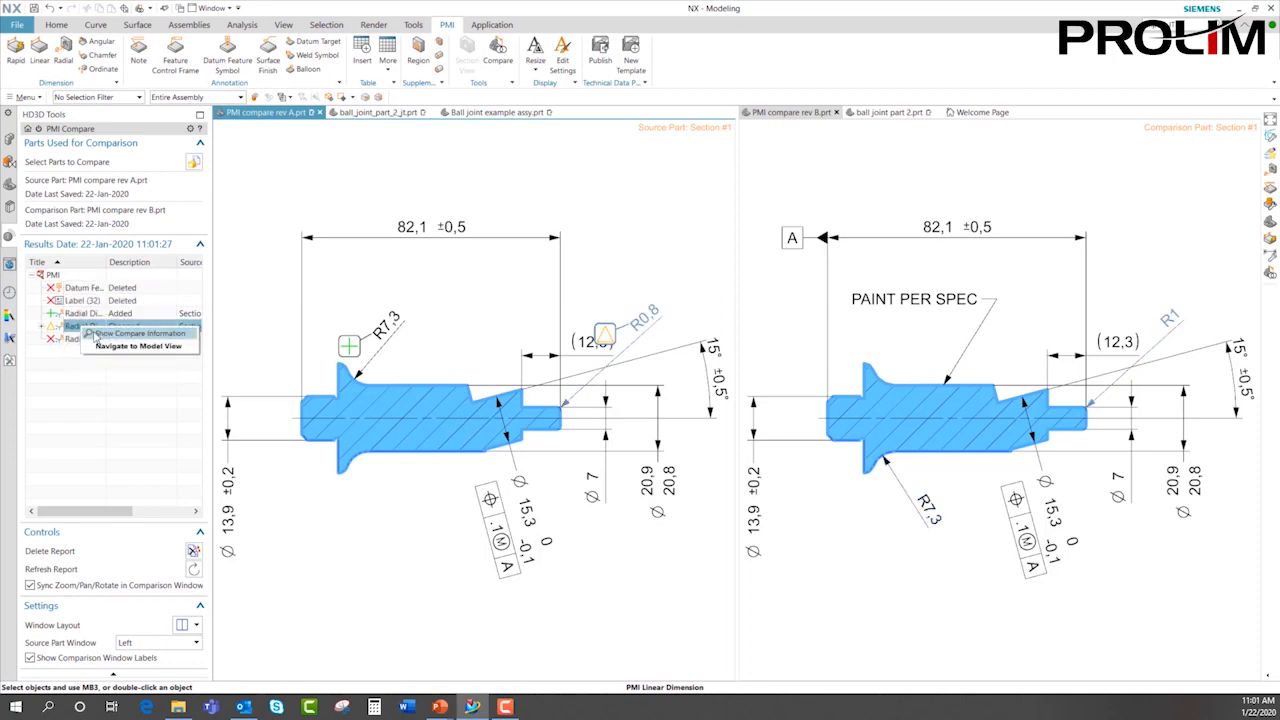
click(120, 334)
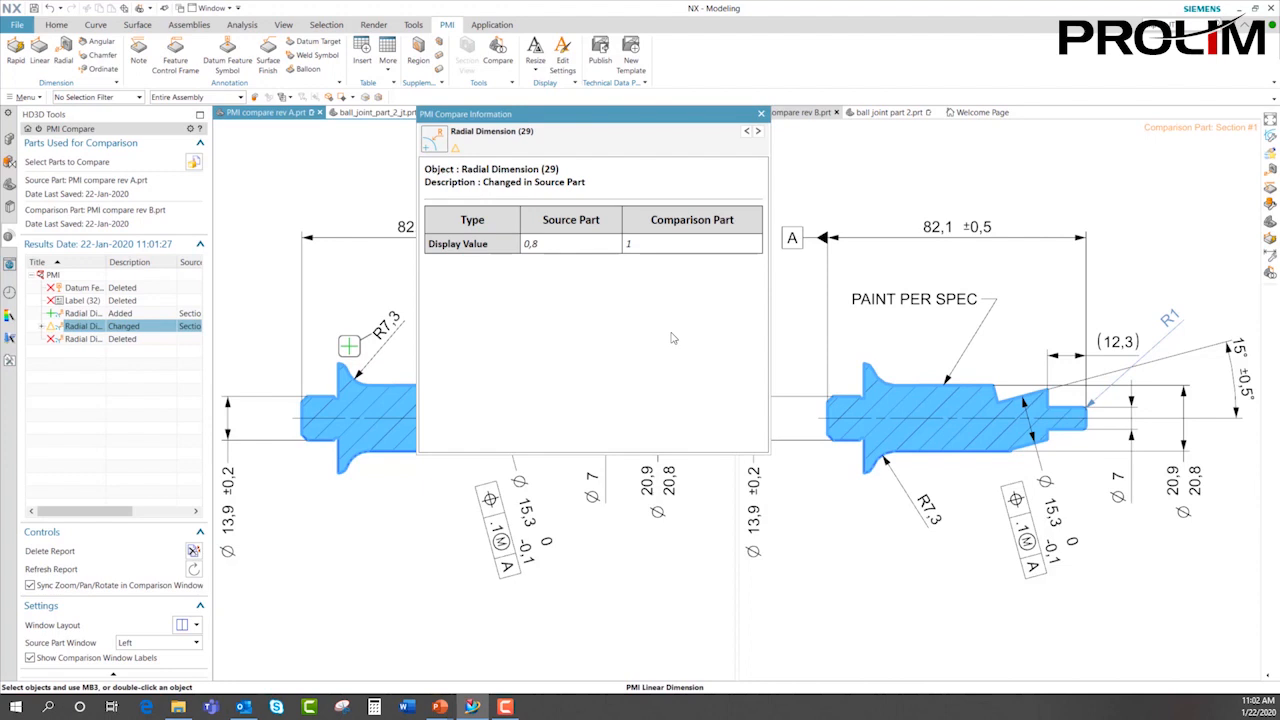
click(760, 114)
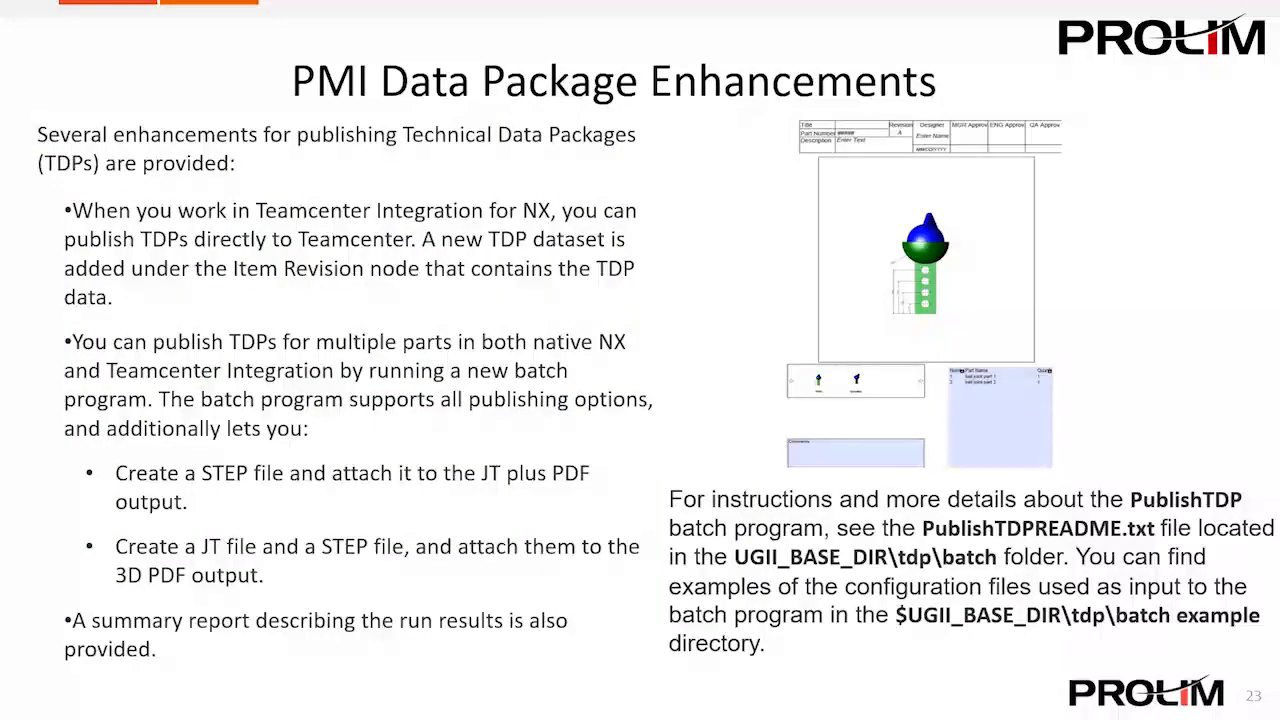
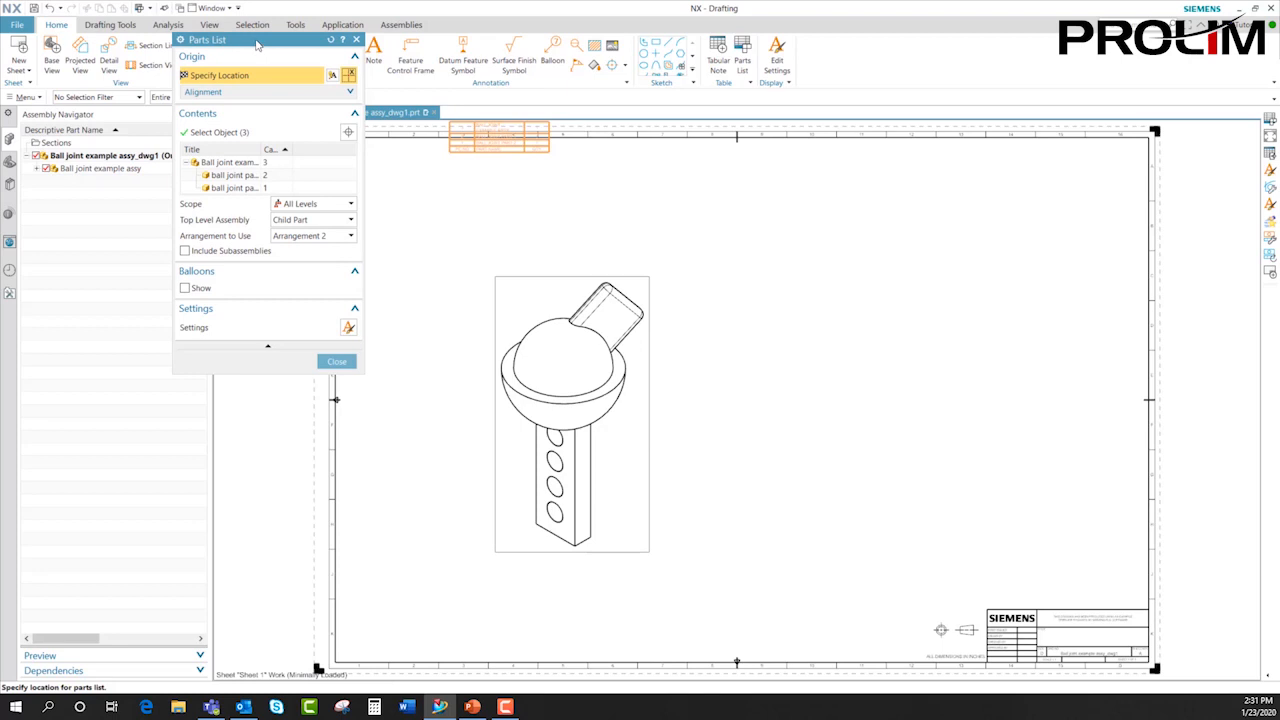
- Try the Top Level Only scope for the parts list, and set the scope to Leaves Only
scroll(686, 546, up, 3)
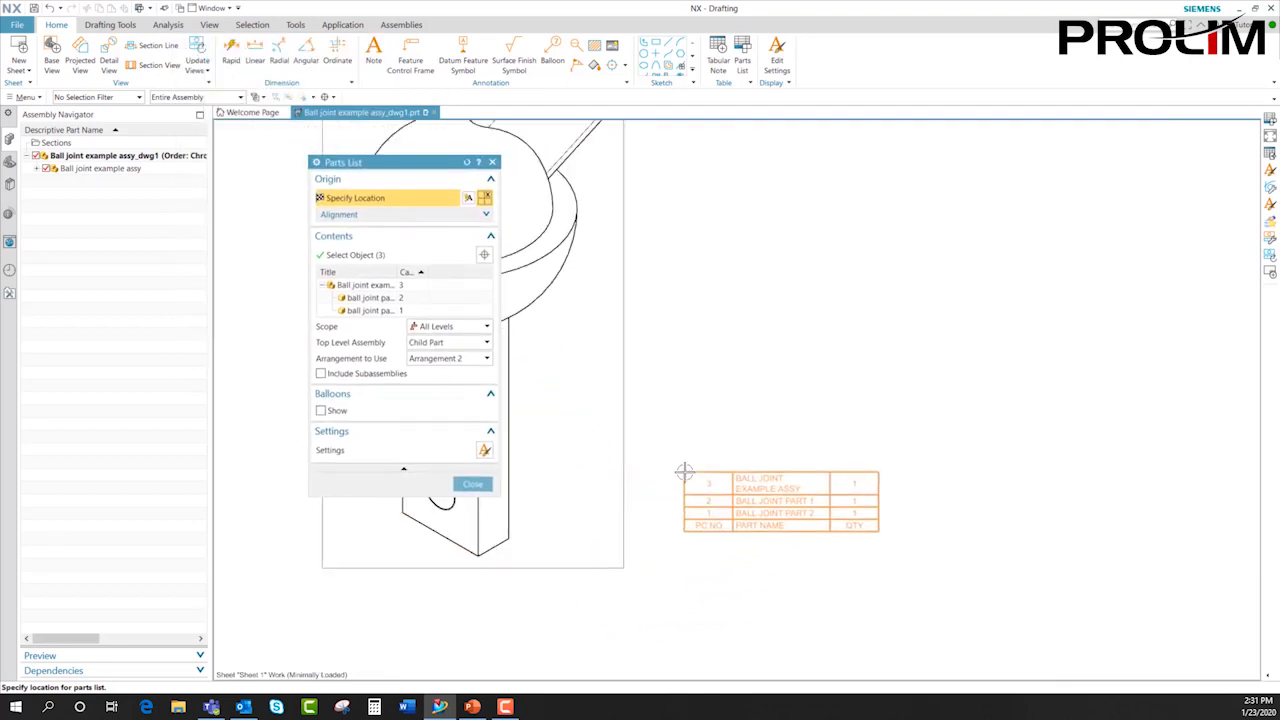
click(474, 327)
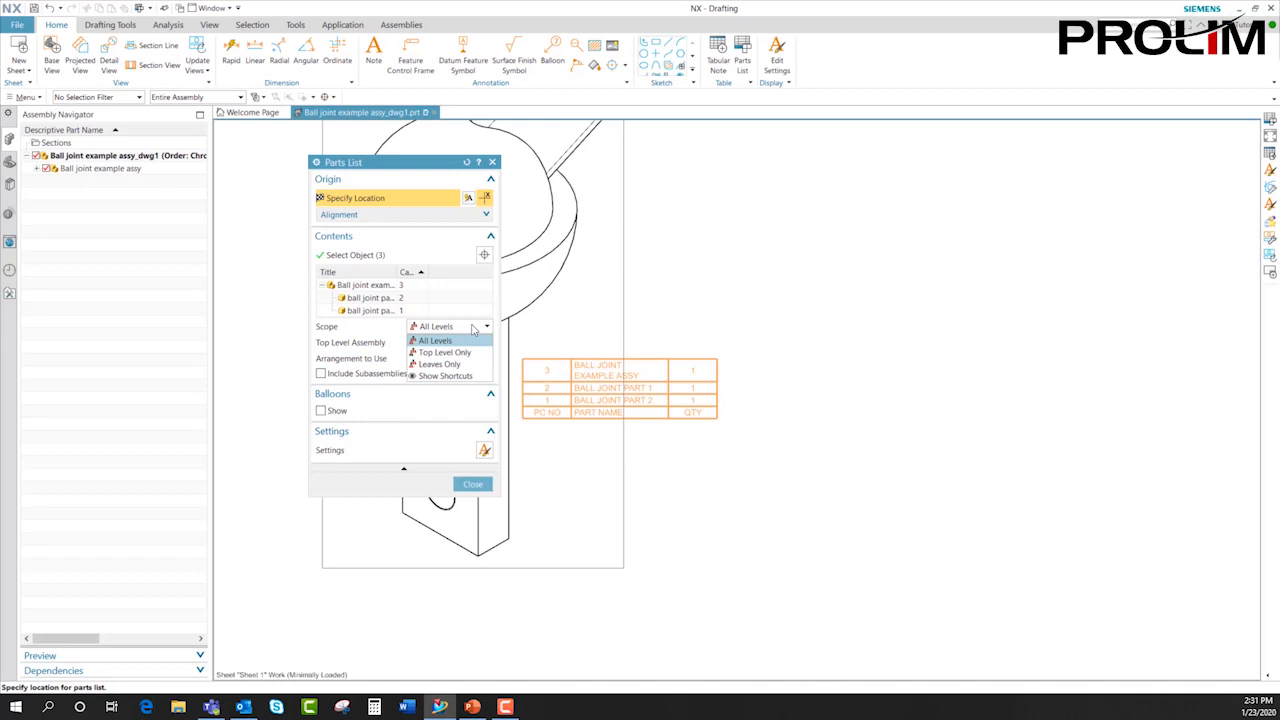
click(441, 353)
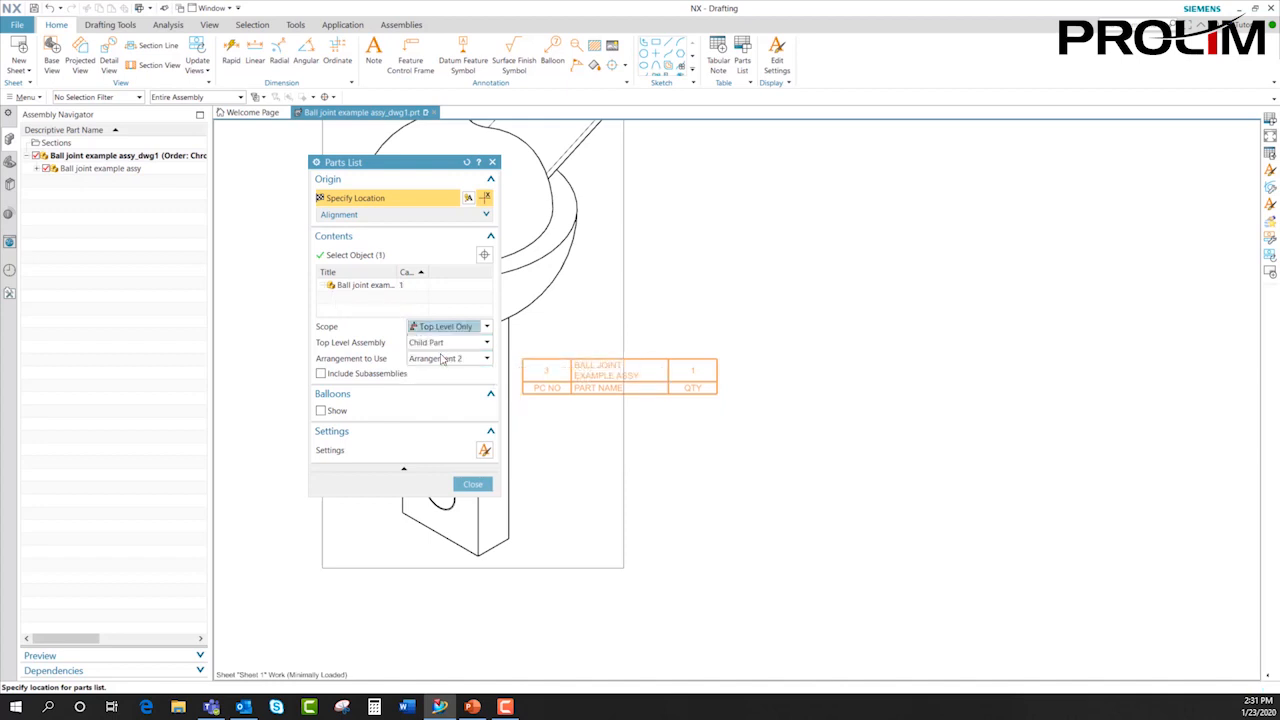
click(450, 327)
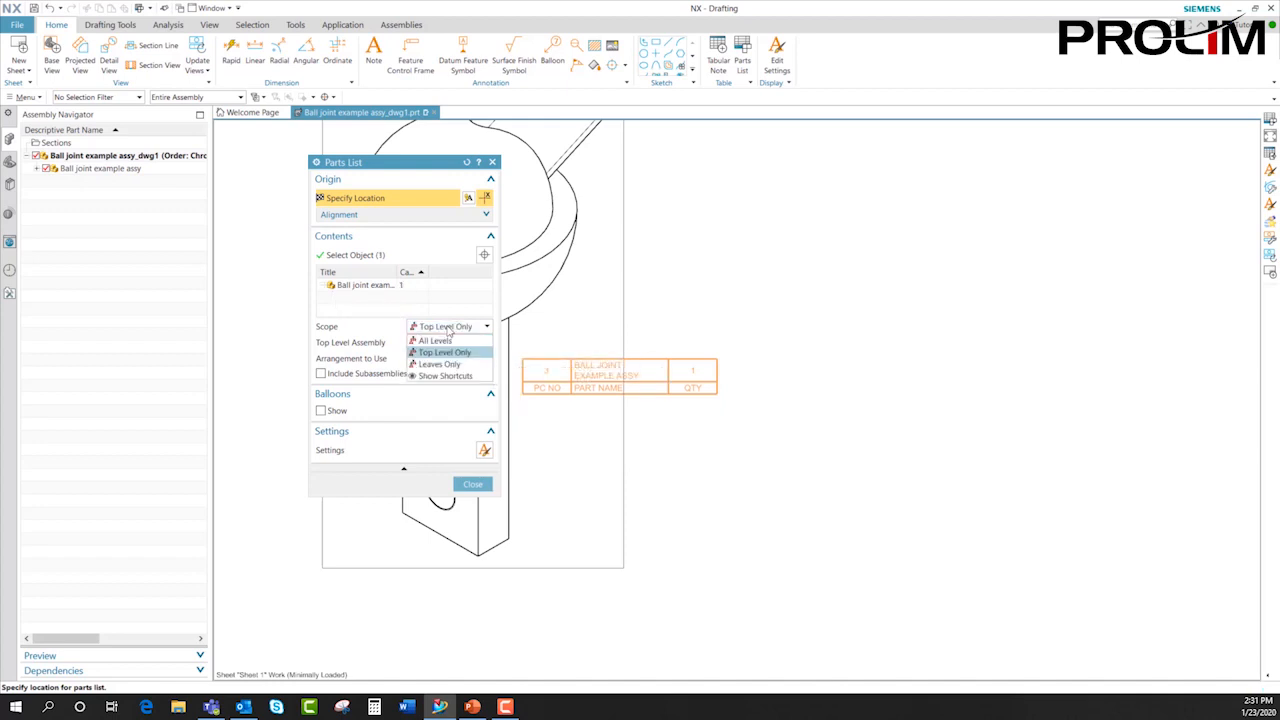
click(437, 365)
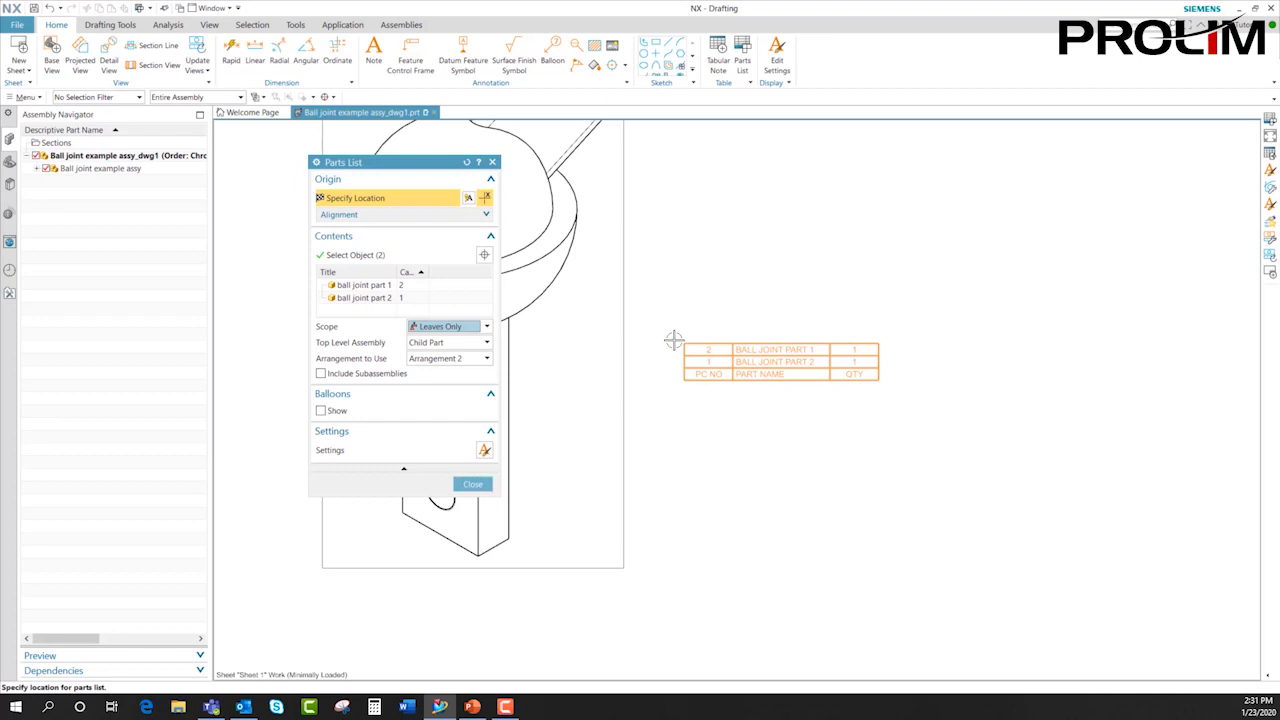
- Show balloons in the Isometric@1 view and open the parts list settings
click(321, 411)
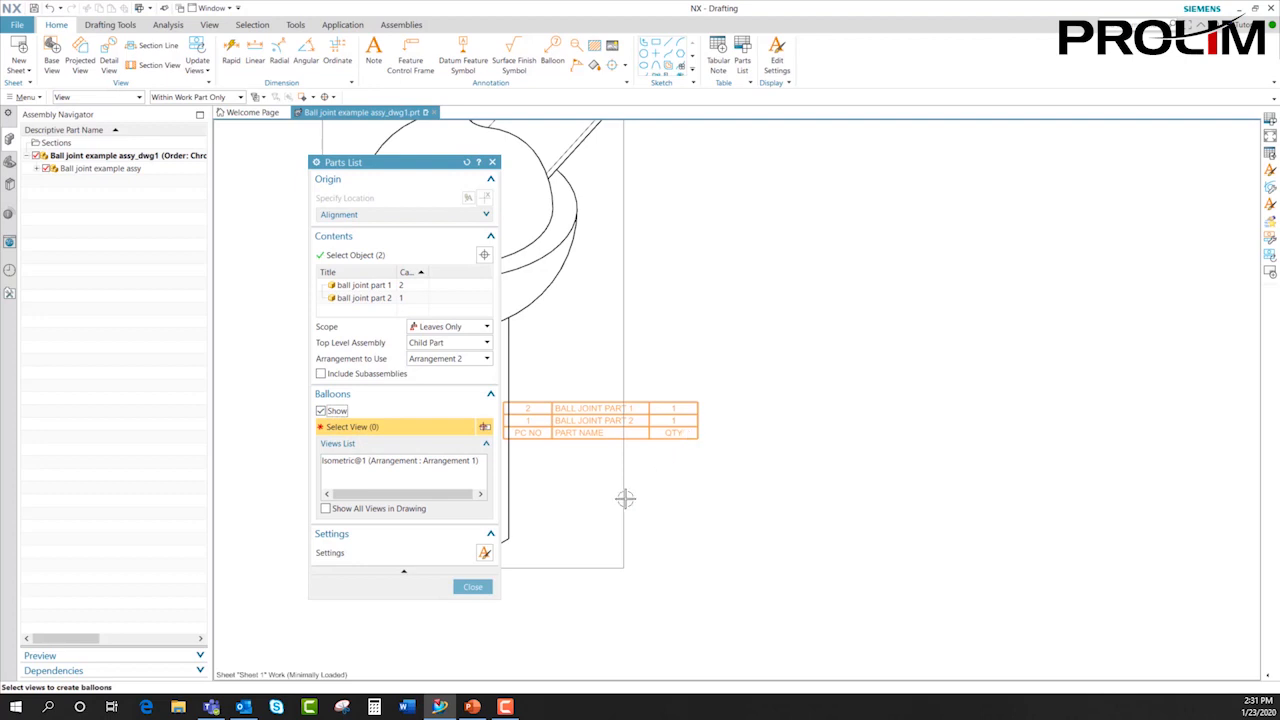
click(359, 461)
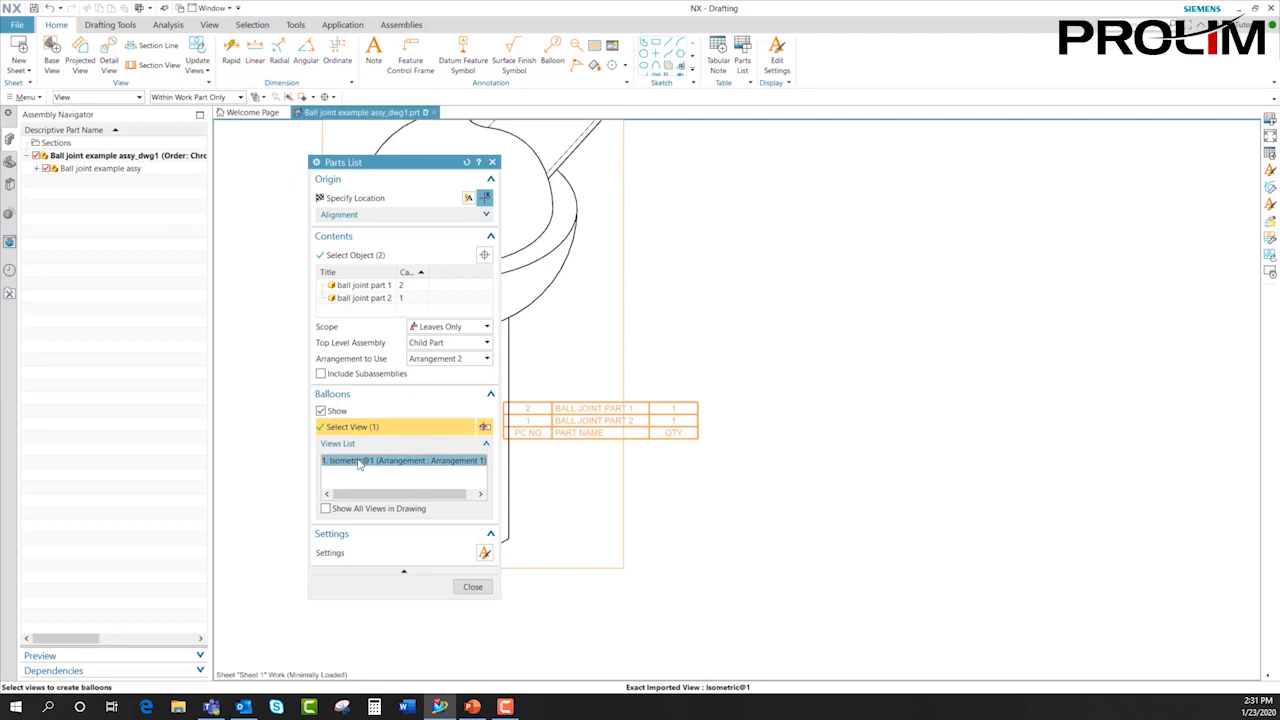
click(484, 553)
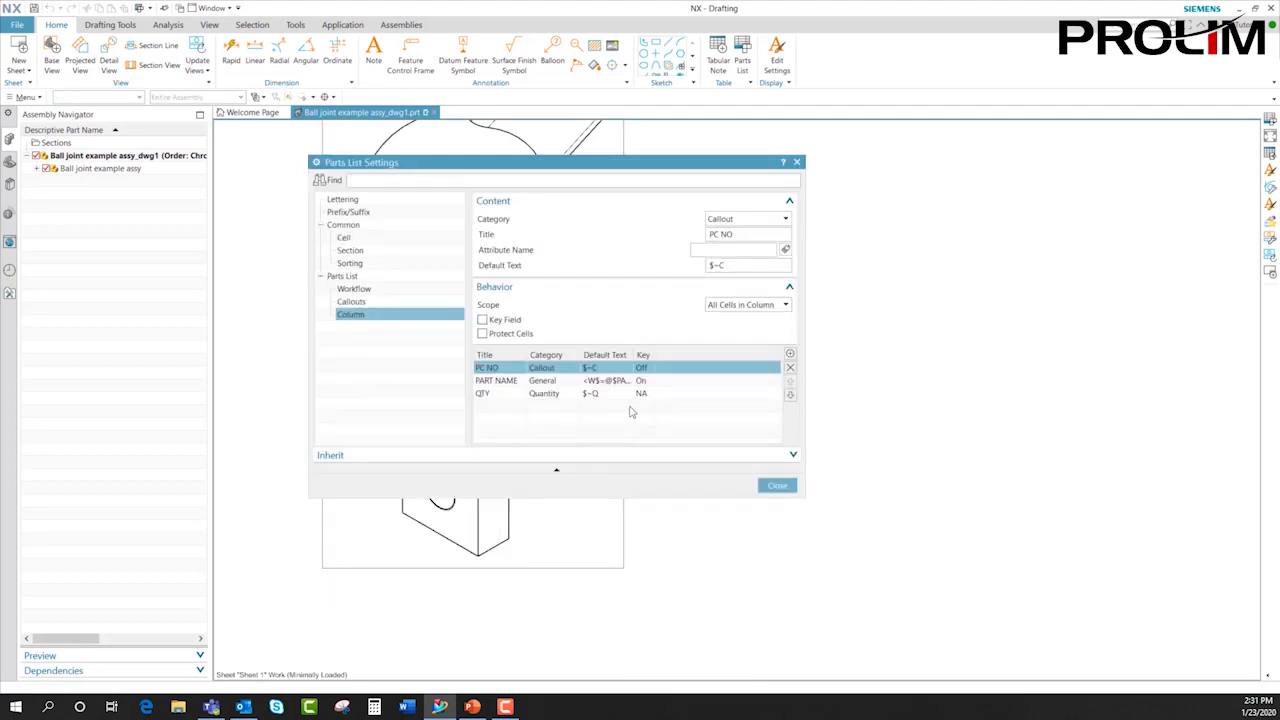
mouse_move(690, 162)
mouse_down()
mouse_move(505, 113)
mouse_move(479, 58)
mouse_up()
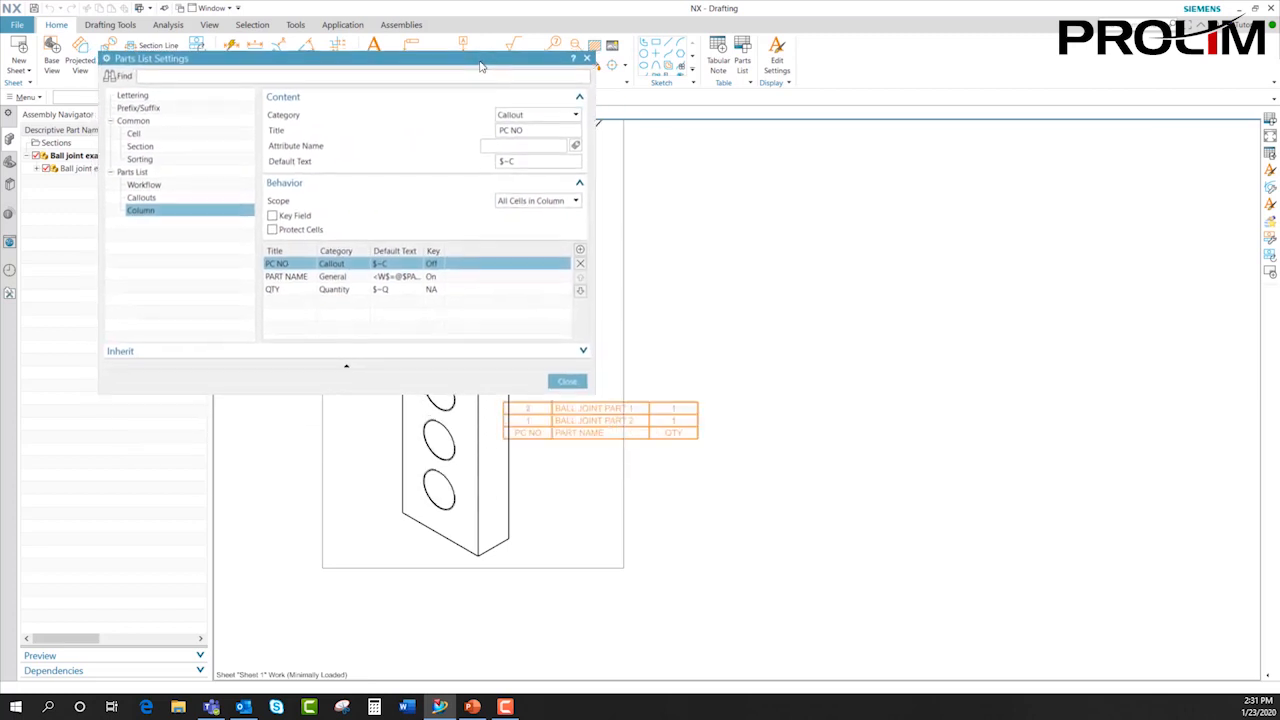
- Try moving the PC NO column to the end of the parts list, and return it to the first position
click(580, 291)
click(580, 291)
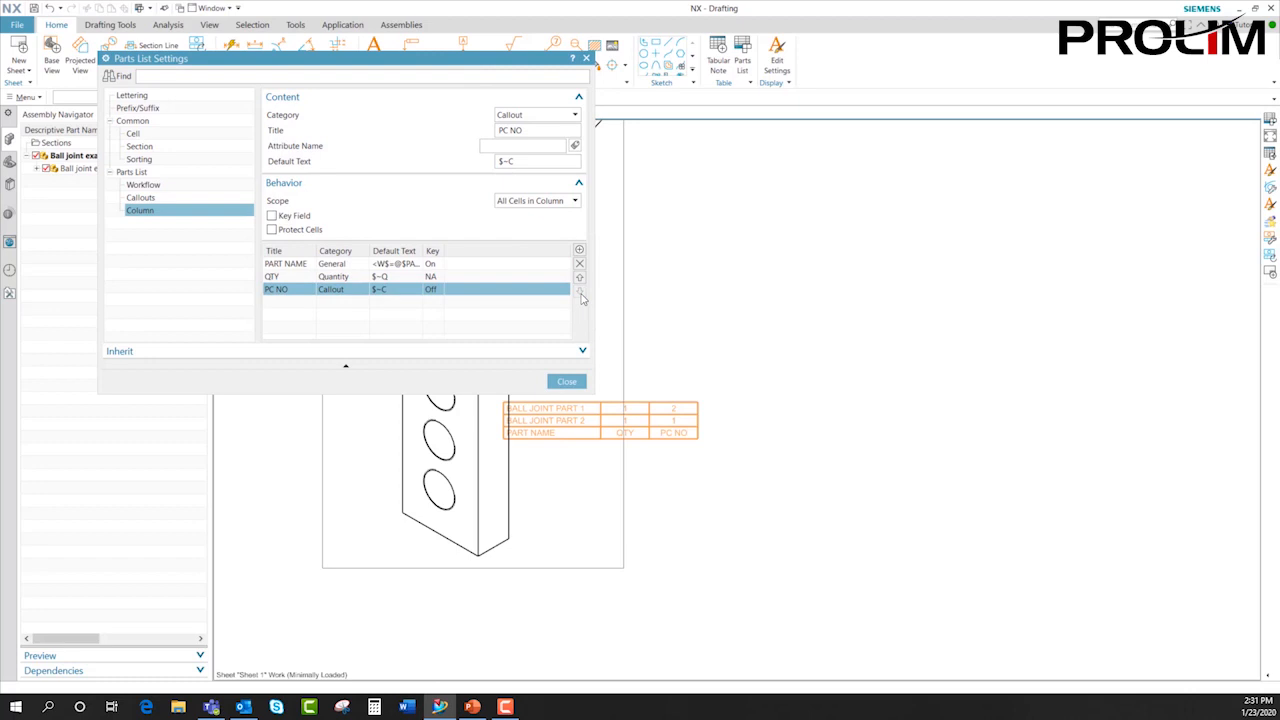
click(580, 279)
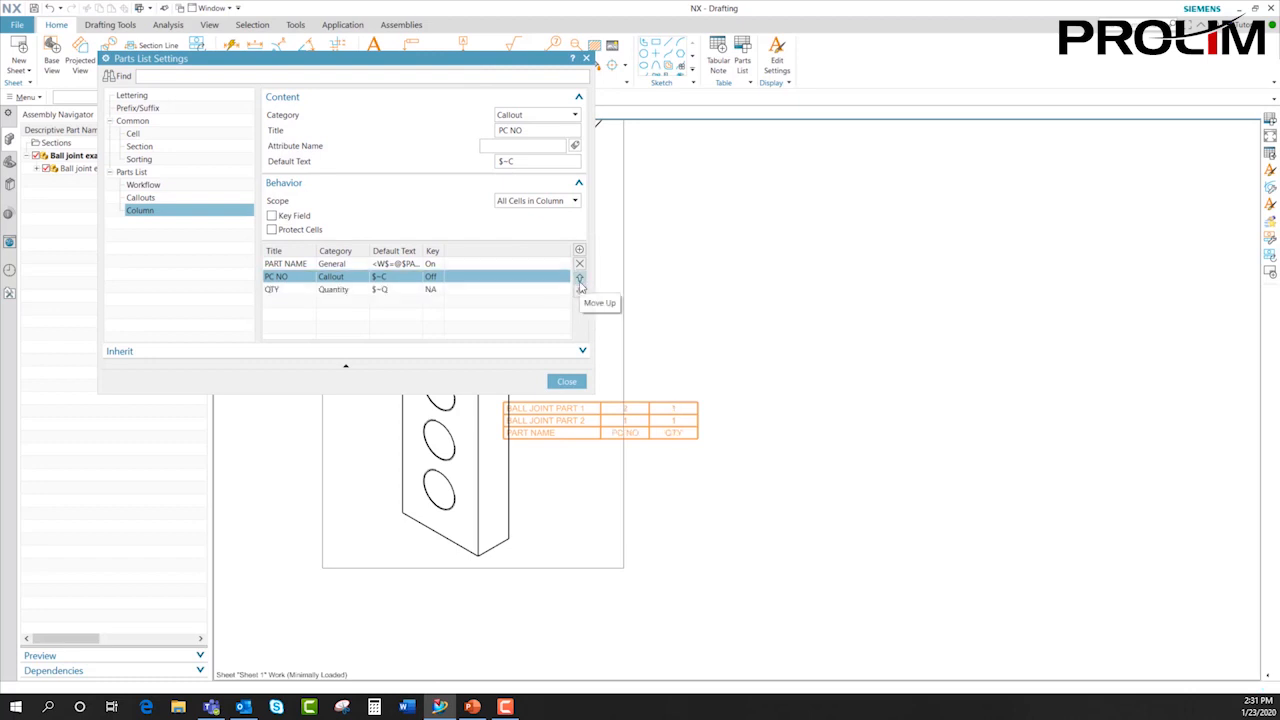
click(580, 279)
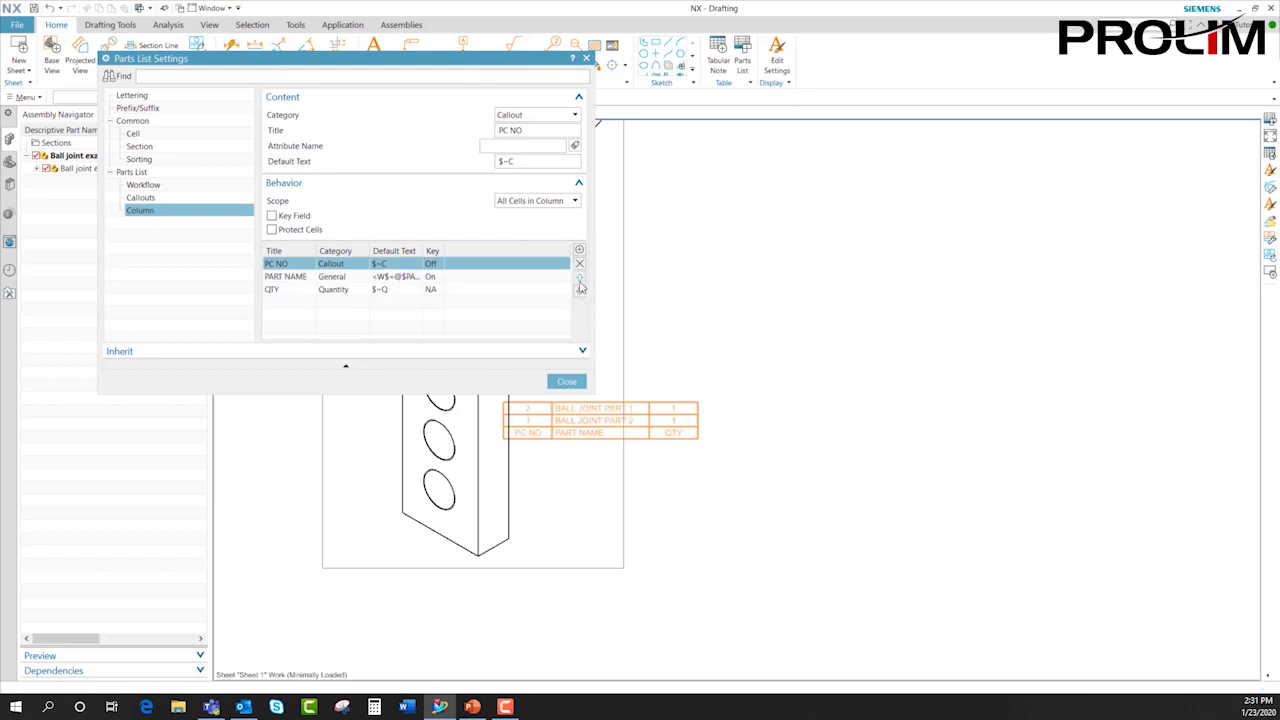
- Review the sort order columns and the available sorting methods for the parts list
click(138, 159)
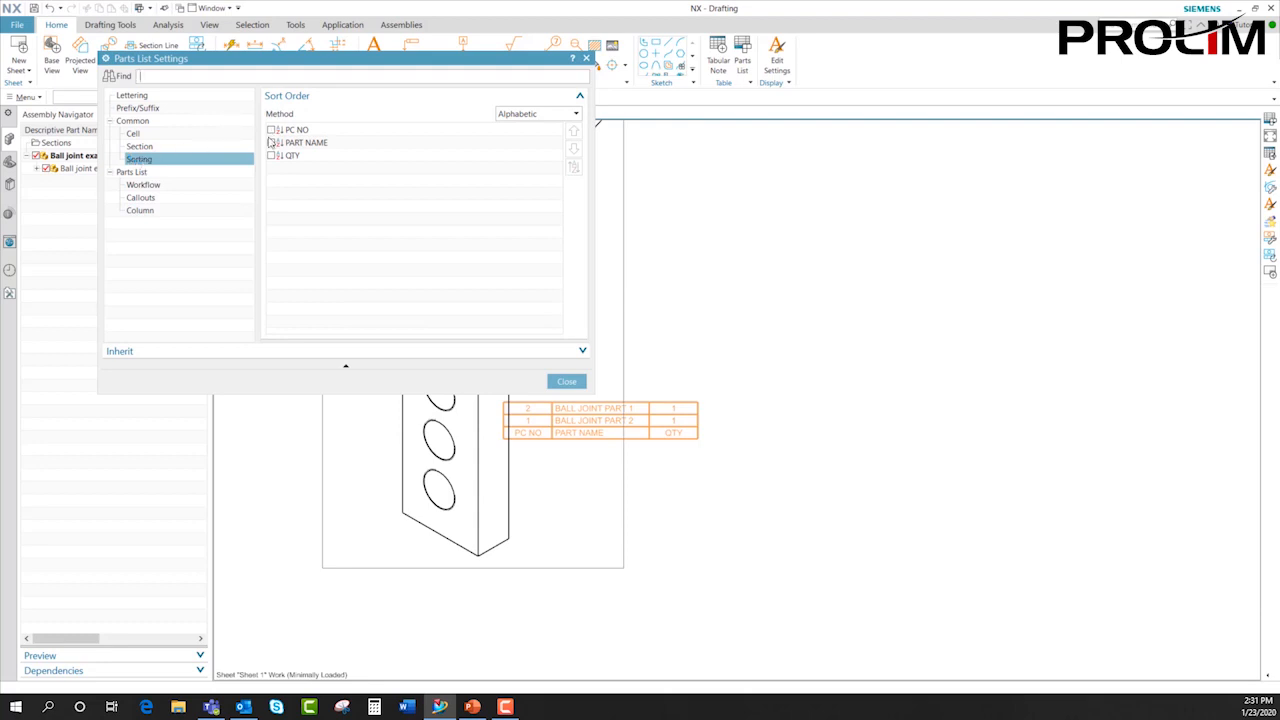
click(575, 114)
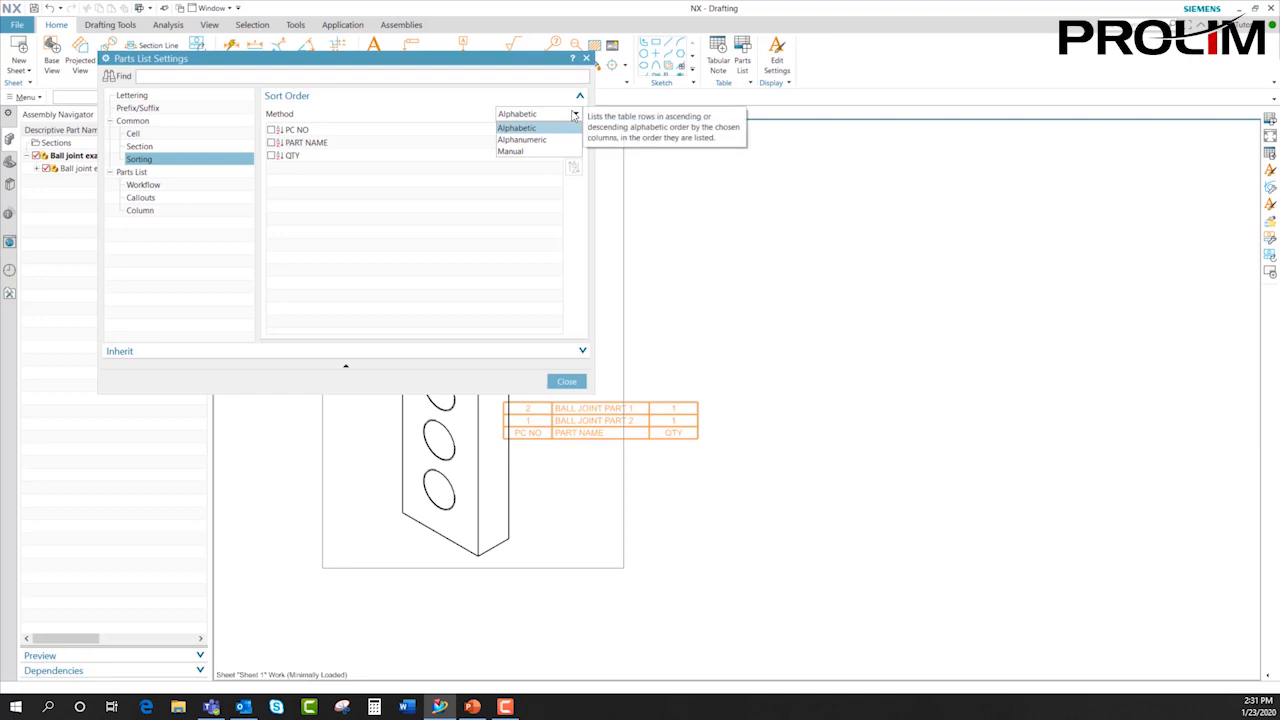
click(575, 114)
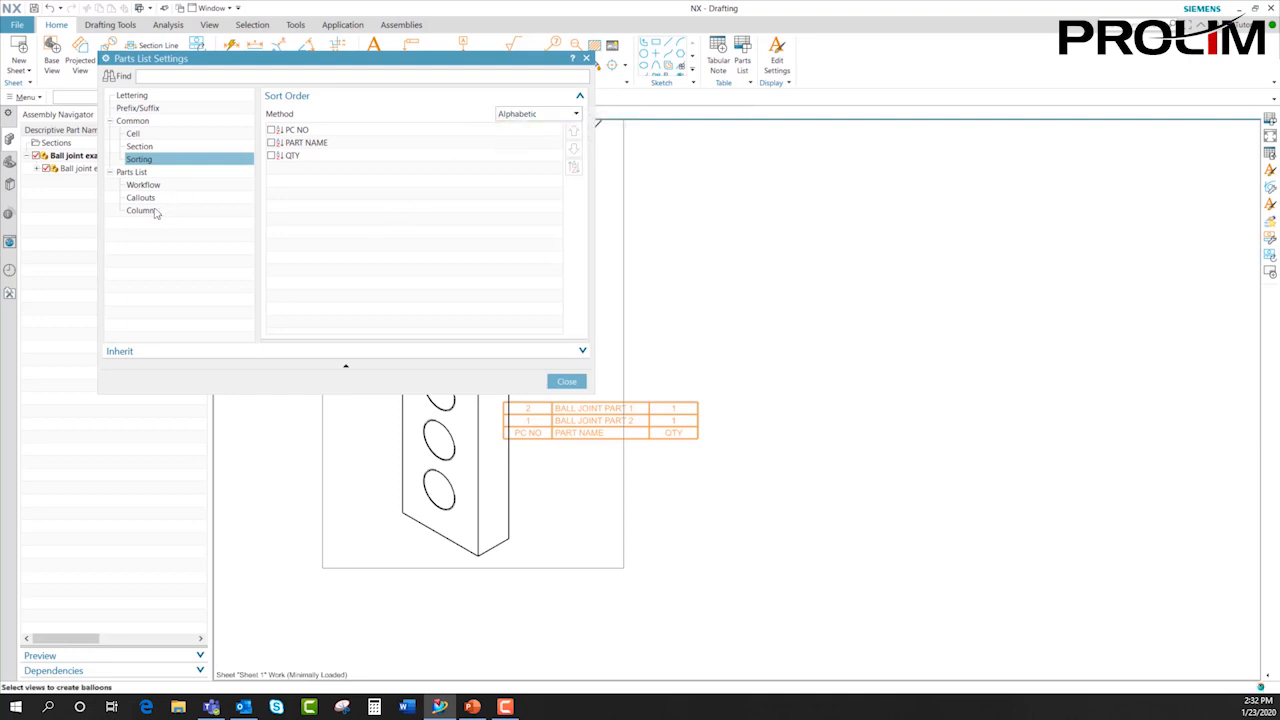
- Add a new column to the parts list and assign the Material attribute to the first column
click(153, 210)
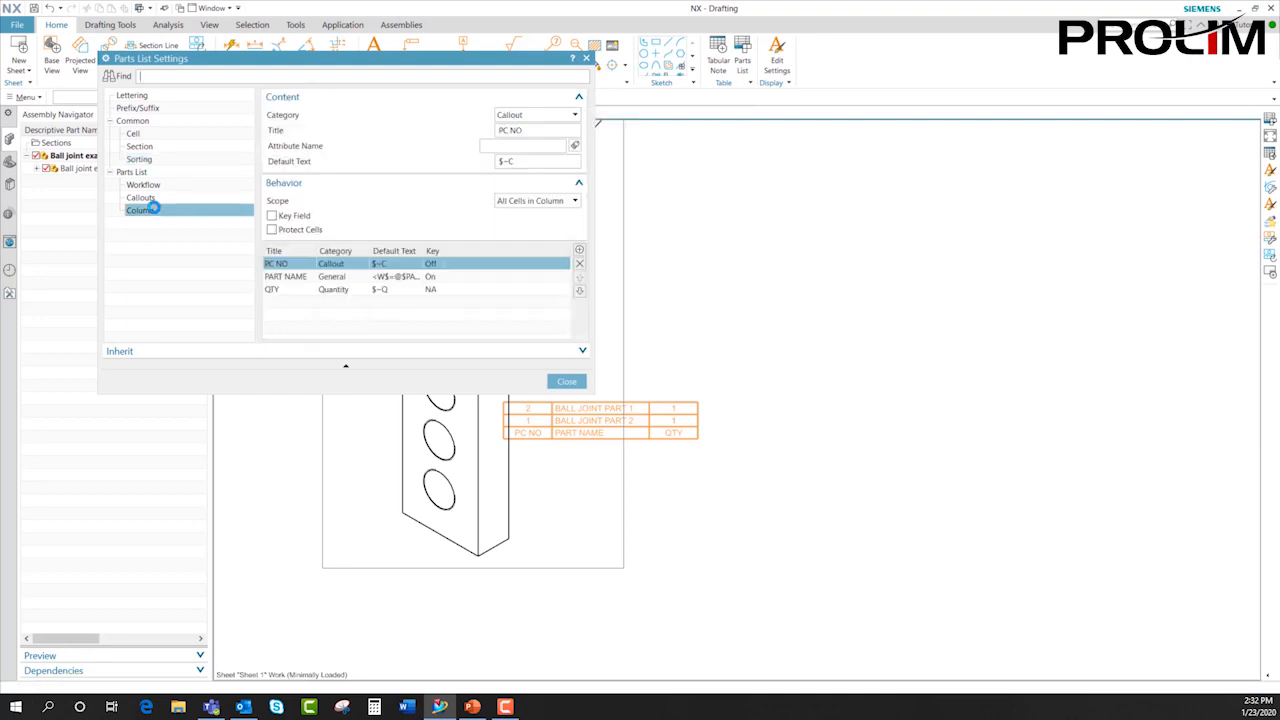
click(579, 252)
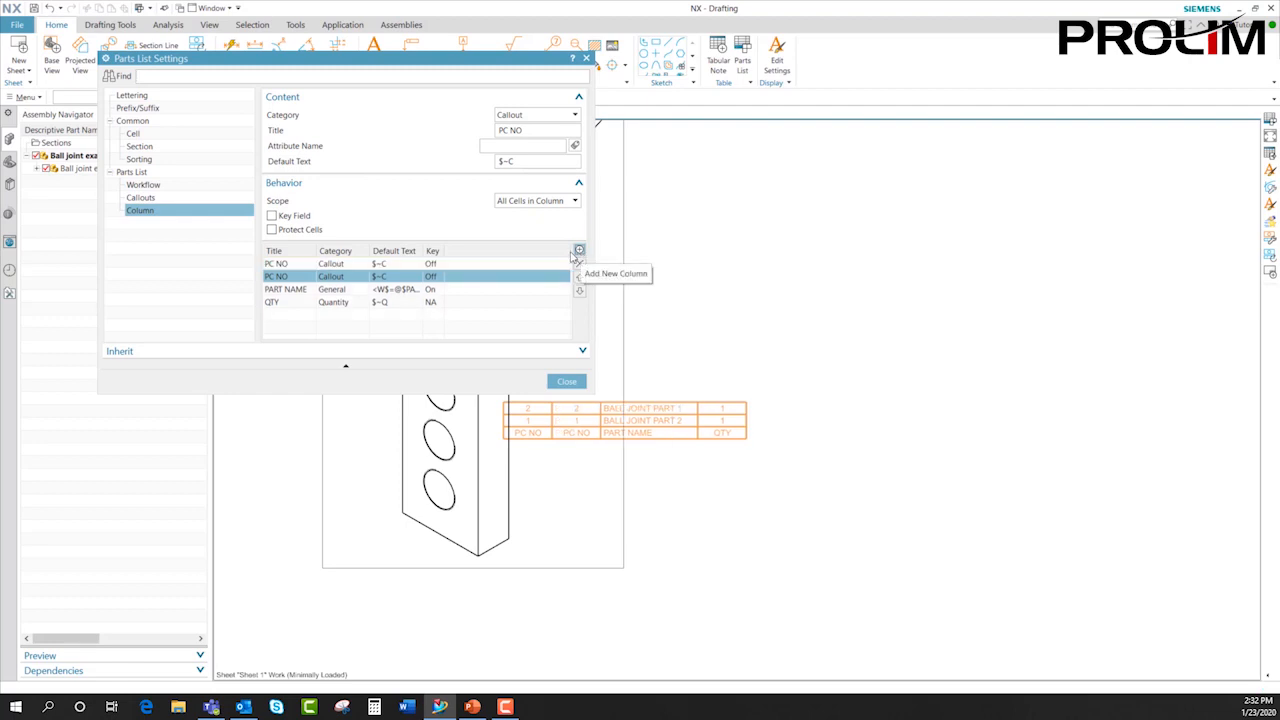
click(300, 265)
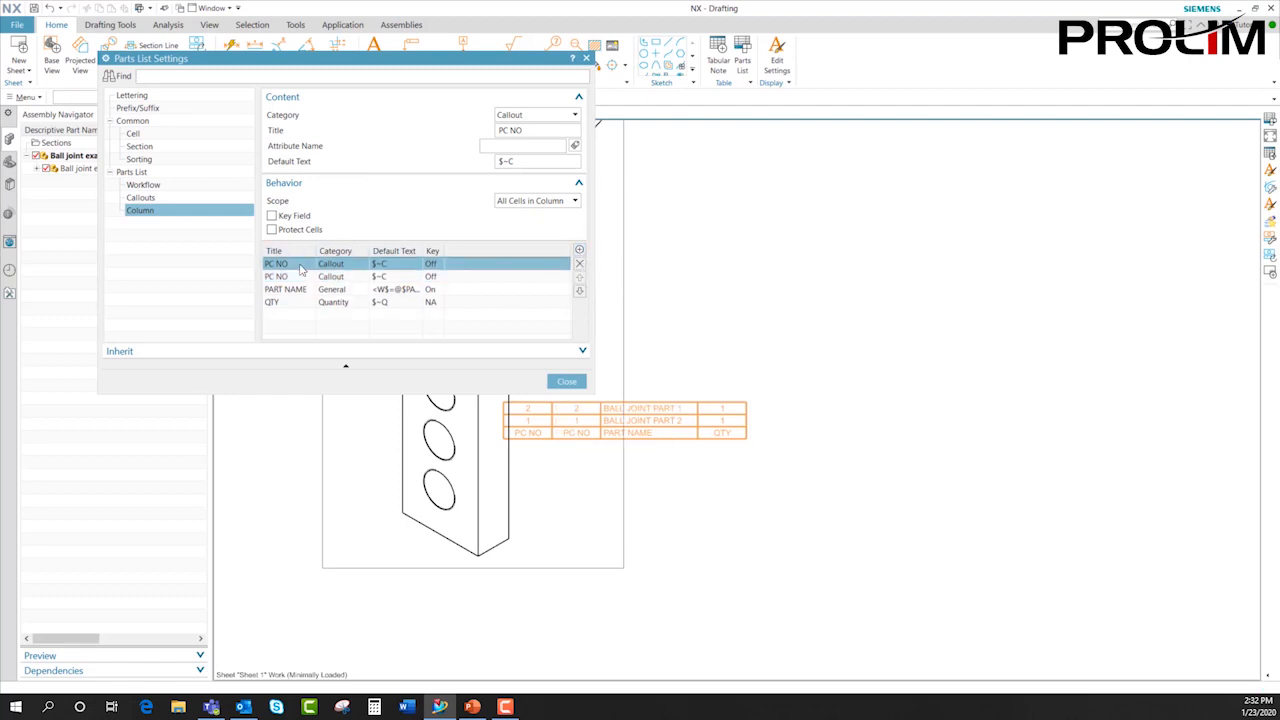
click(575, 146)
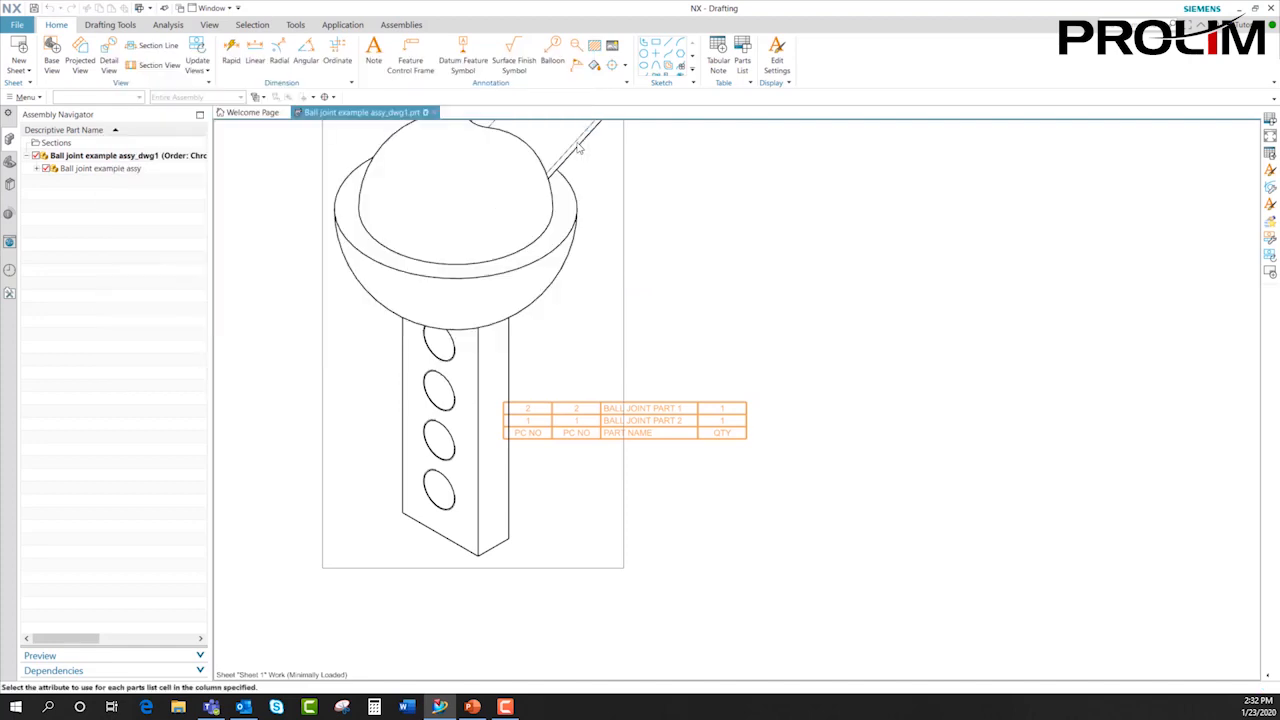
click(266, 196)
drag(277, 165, 277, 260)
click(160, 262)
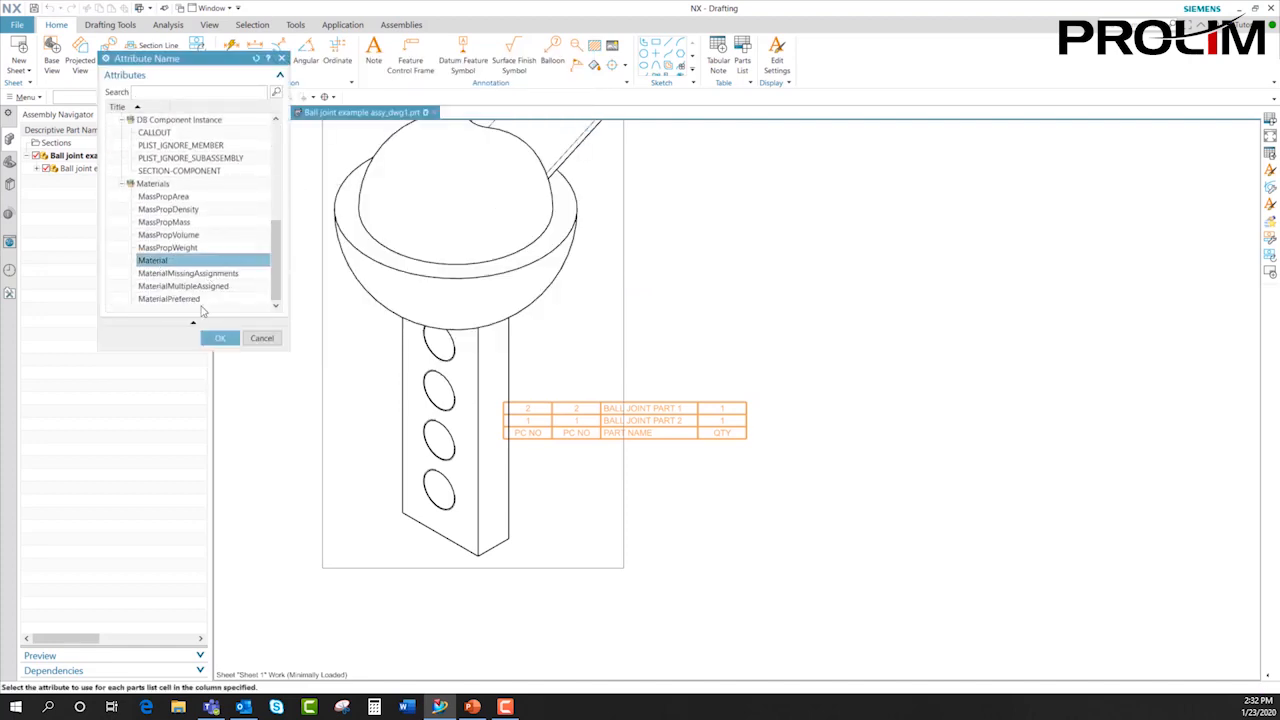
click(216, 338)
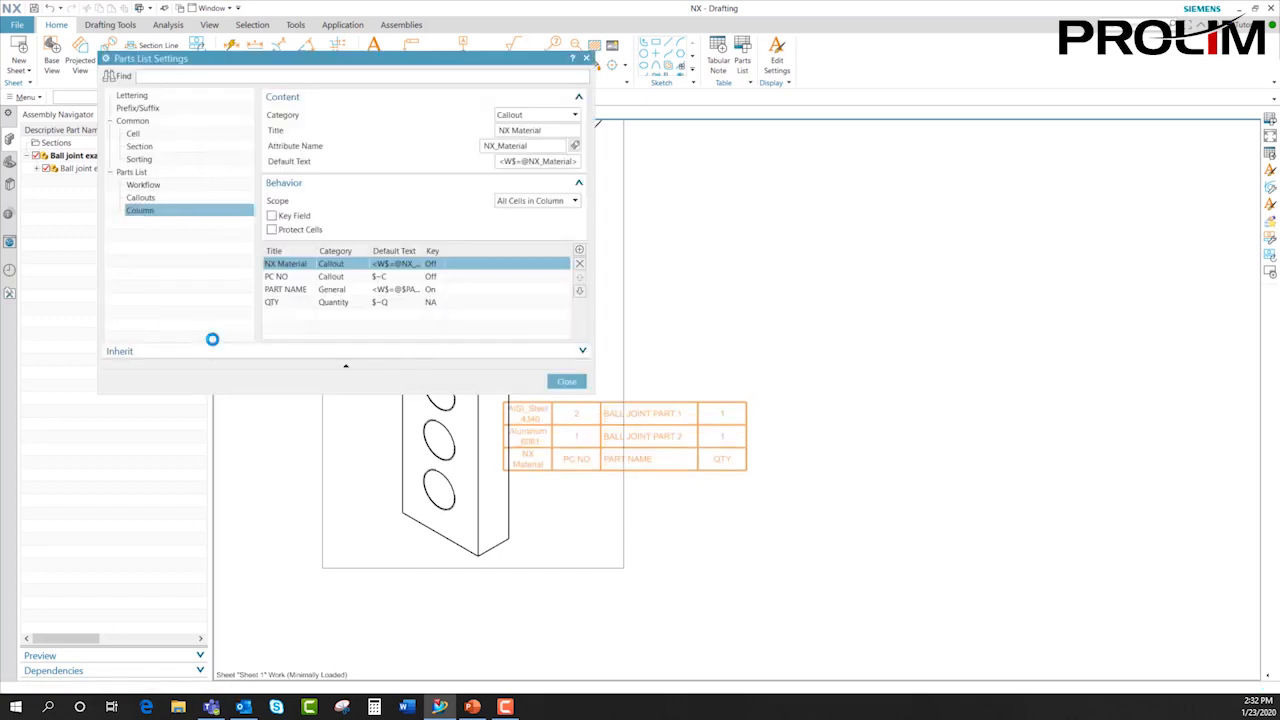
- Change the title of the remaining PC NO column to ITEM and close the parts list settings
click(294, 277)
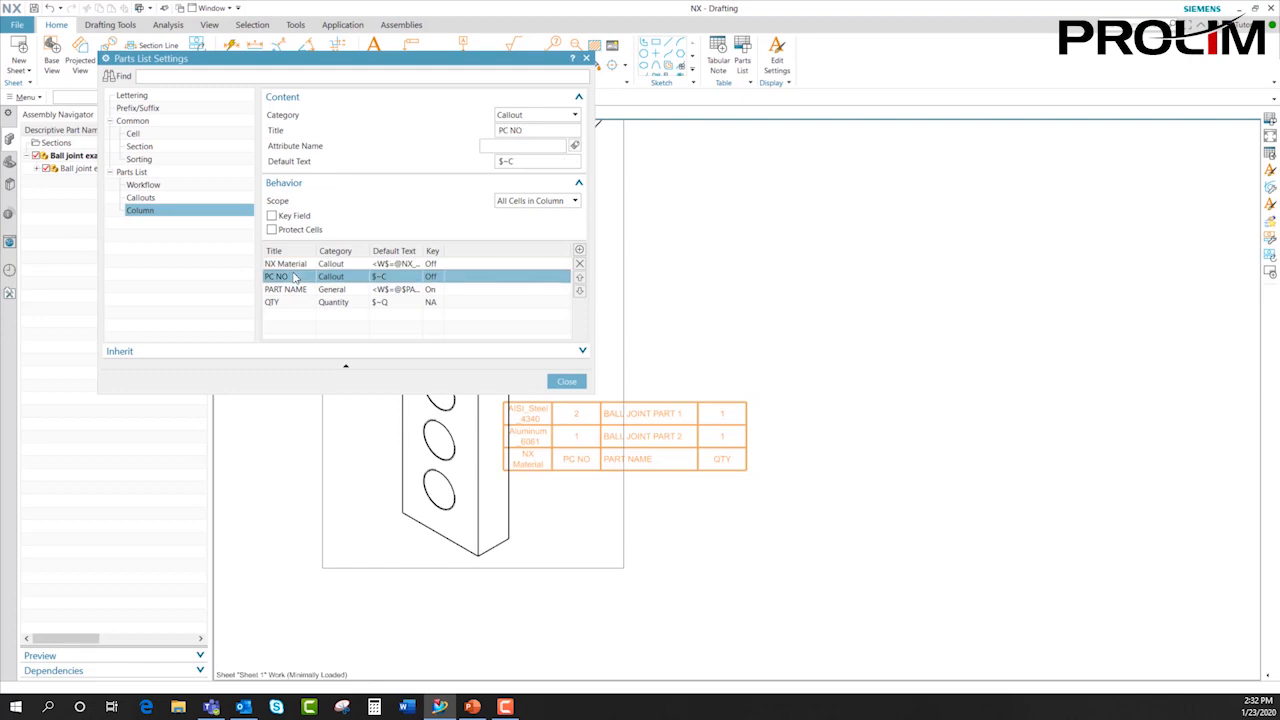
drag(535, 130, 500, 140)
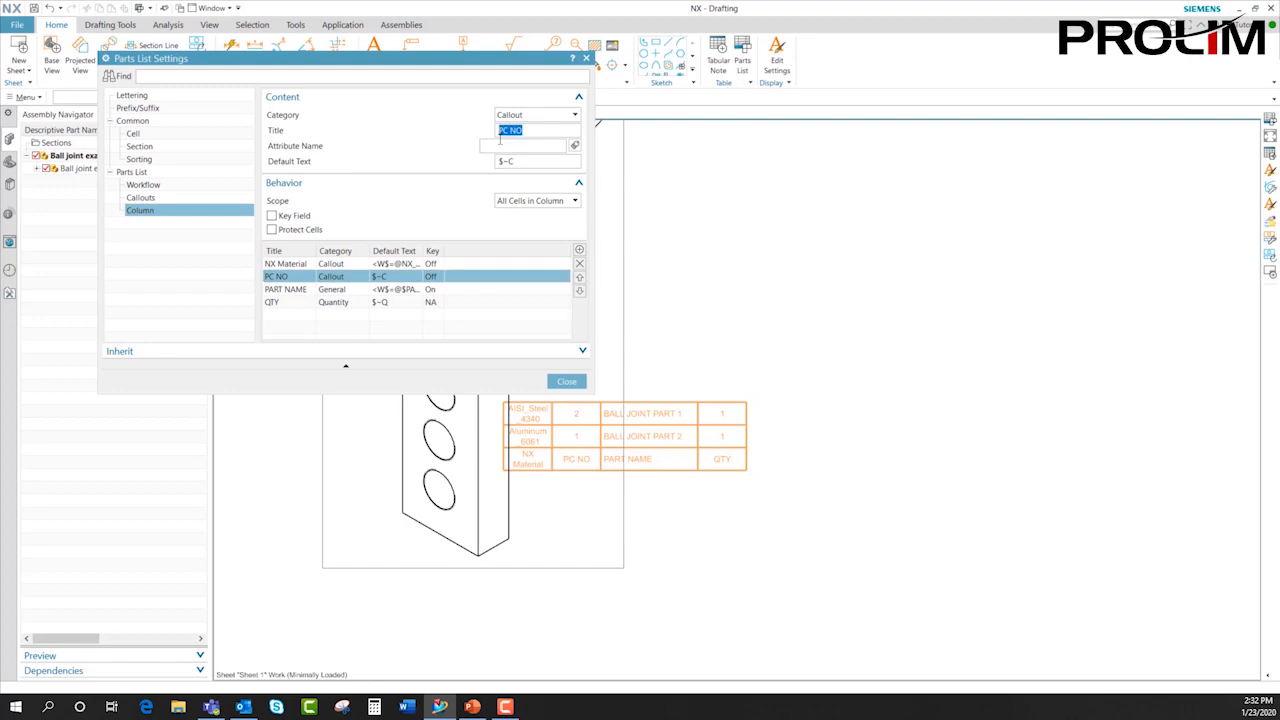
text(ITEM)
key(Return)
click(567, 381)
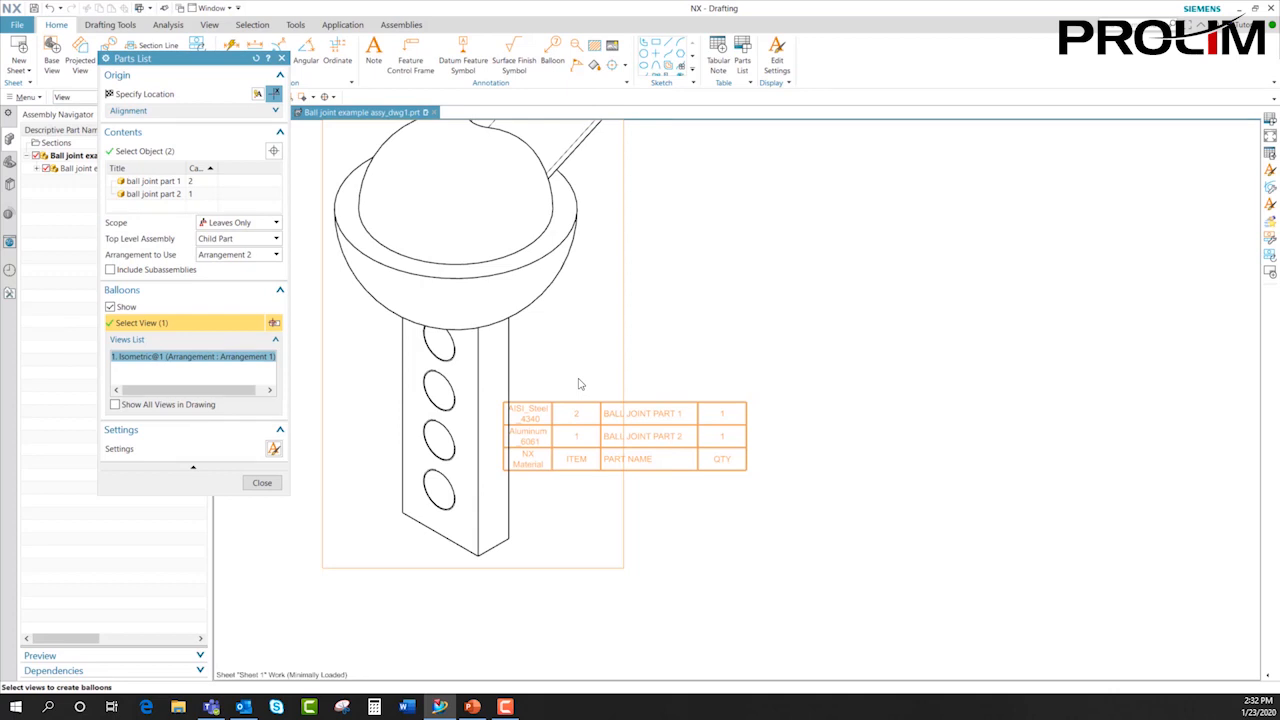
- Place the parts list in the empty area of the sheet beside the isometric view
click(215, 95)
click(672, 404)
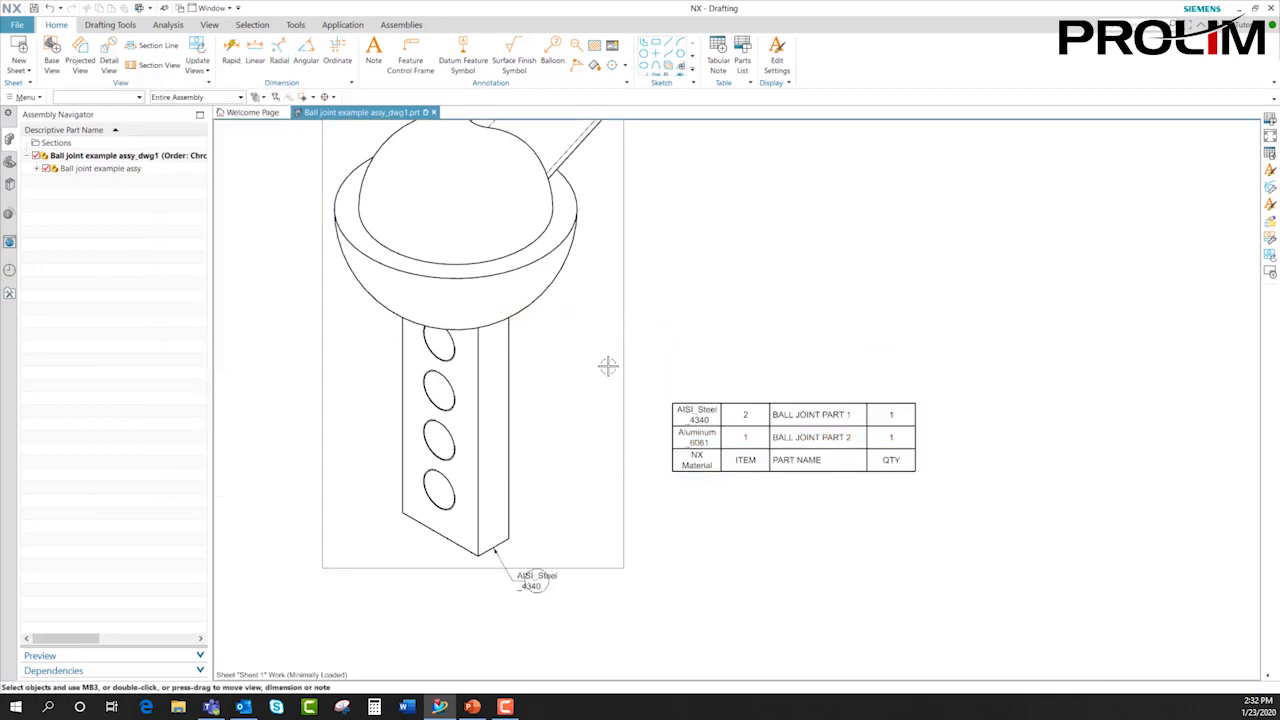
- Move the upper and lower balloons farther away from the ball joint in the isometric view
scroll(606, 363, down, 3)
scroll(595, 250, up, 5)
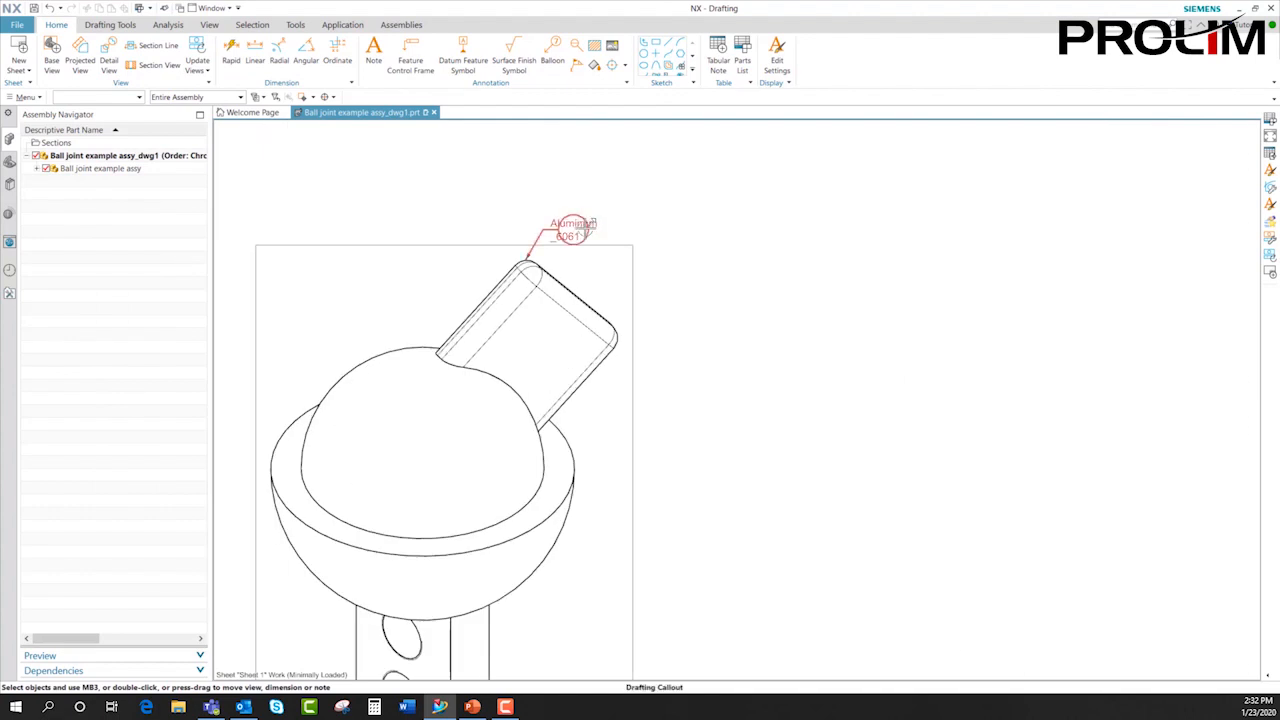
scroll(575, 370, down, 3)
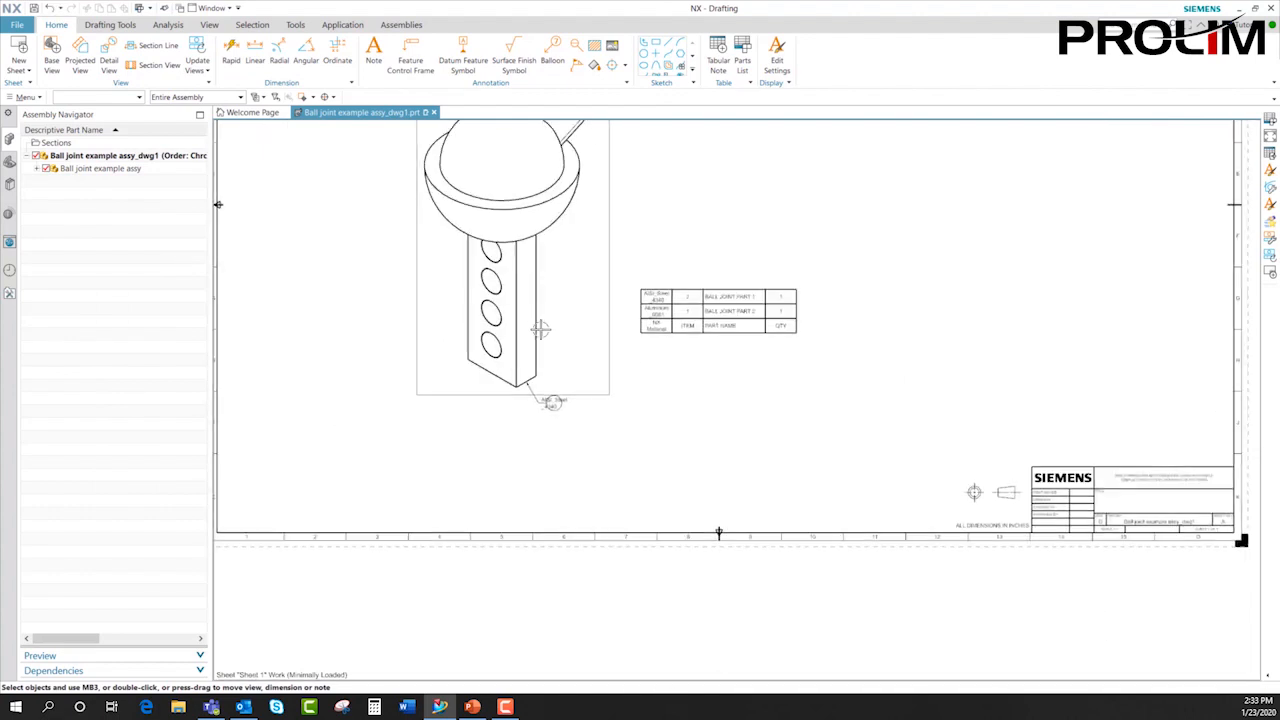
scroll(537, 329, up, 2)
scroll(684, 540, down, 3)
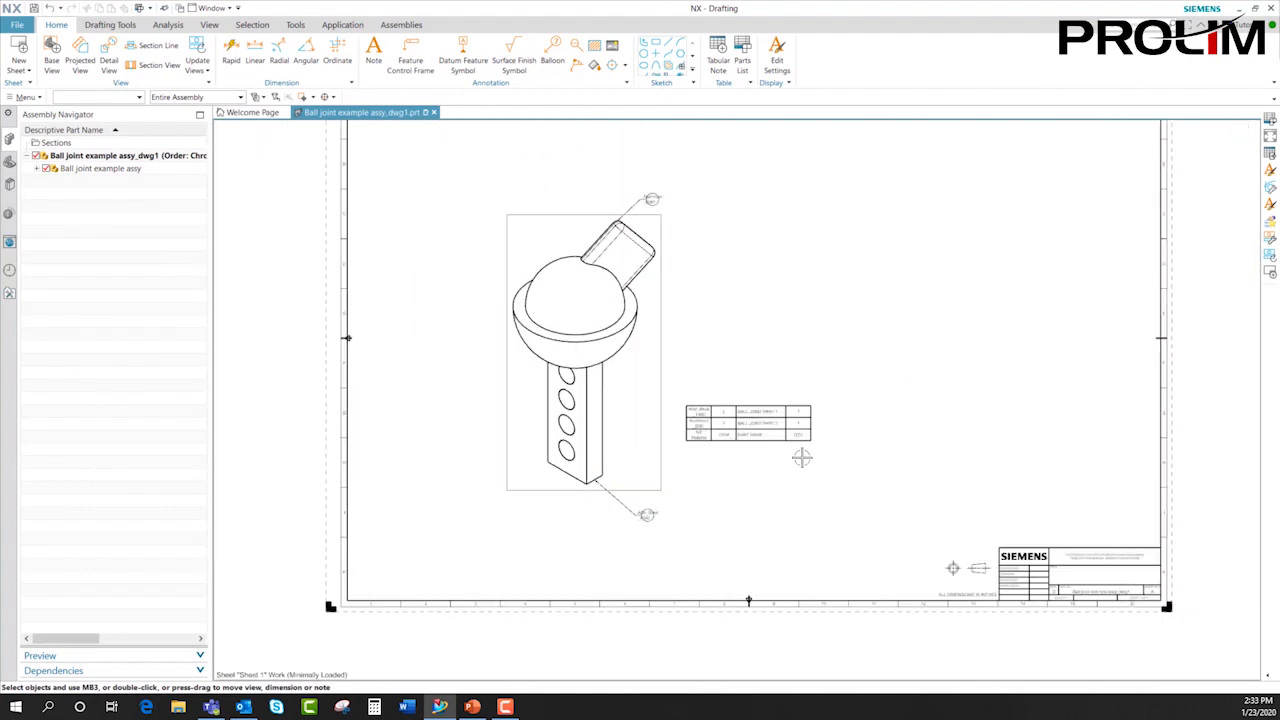
- Edit the placed parts list's column settings to move the ITEM column ahead of the NX Material column
scroll(795, 381, up, 2)
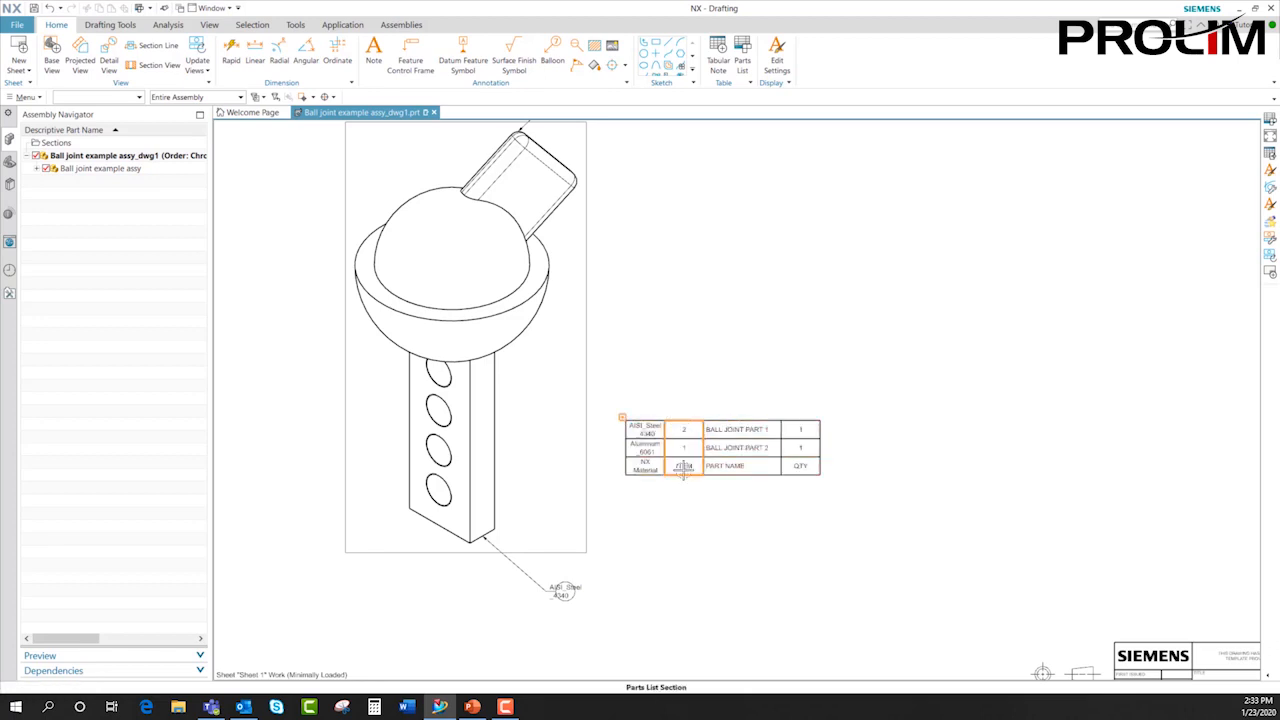
right_click(624, 418)
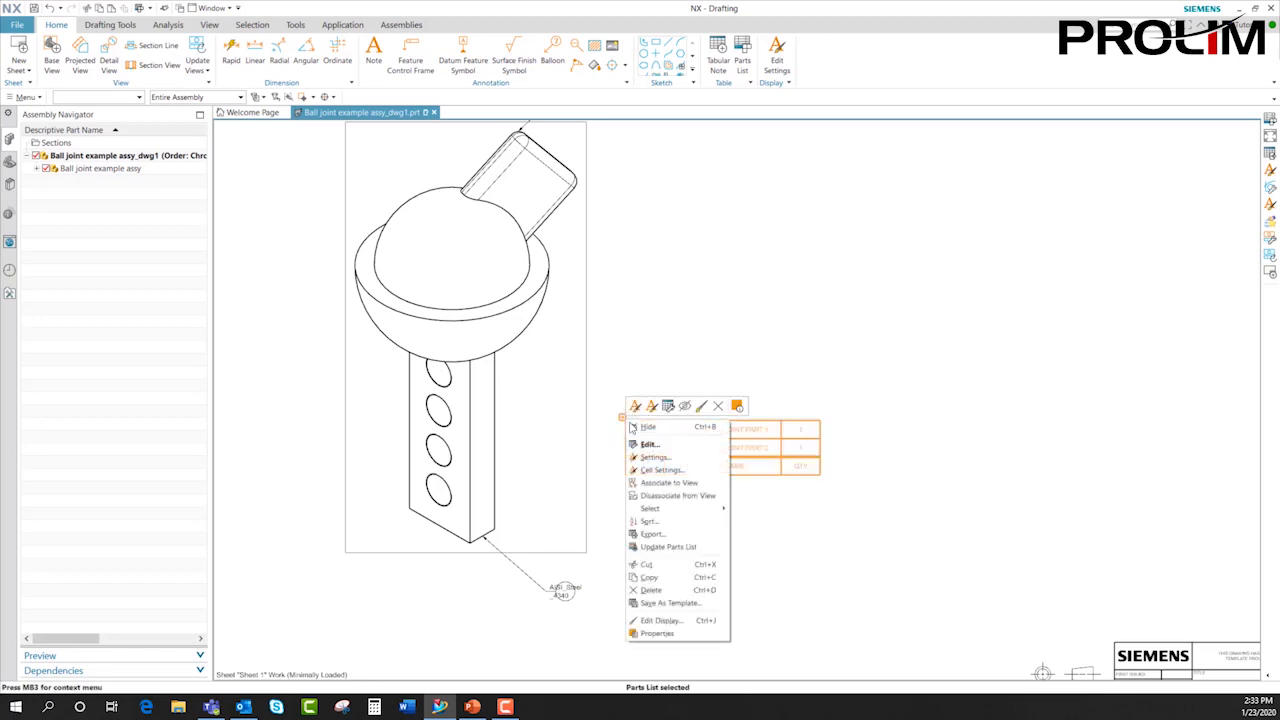
click(652, 457)
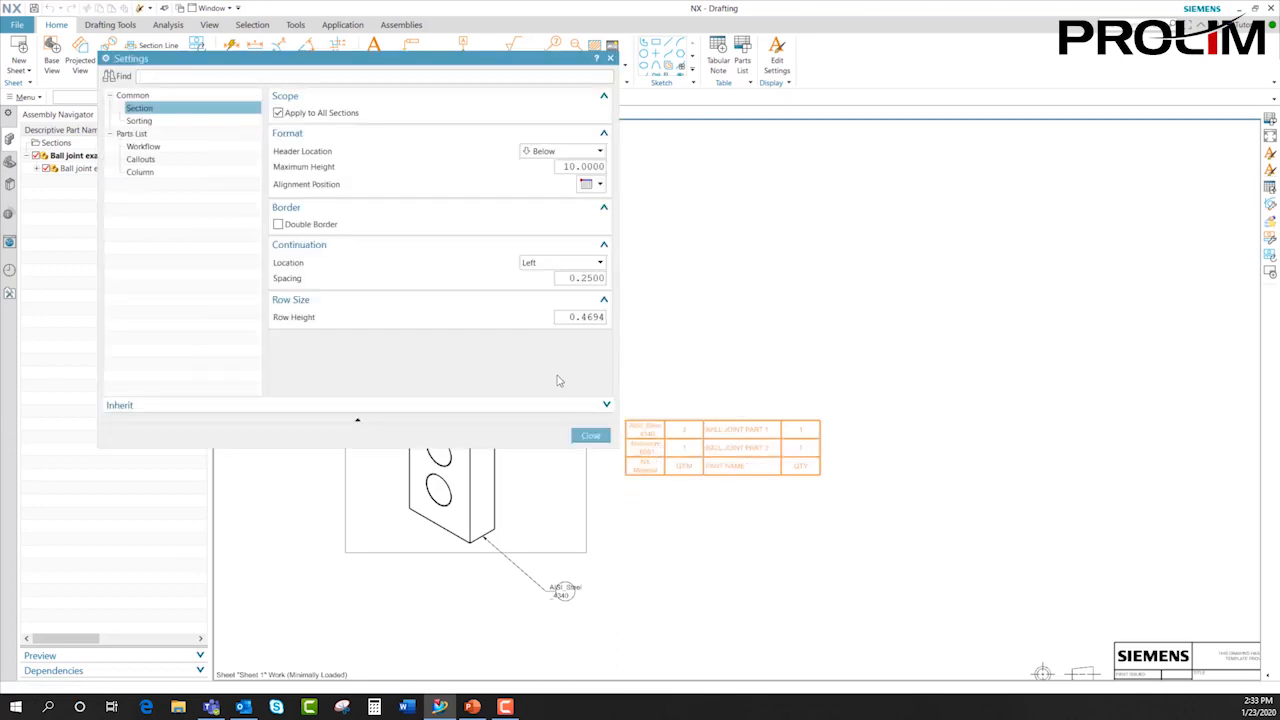
click(141, 170)
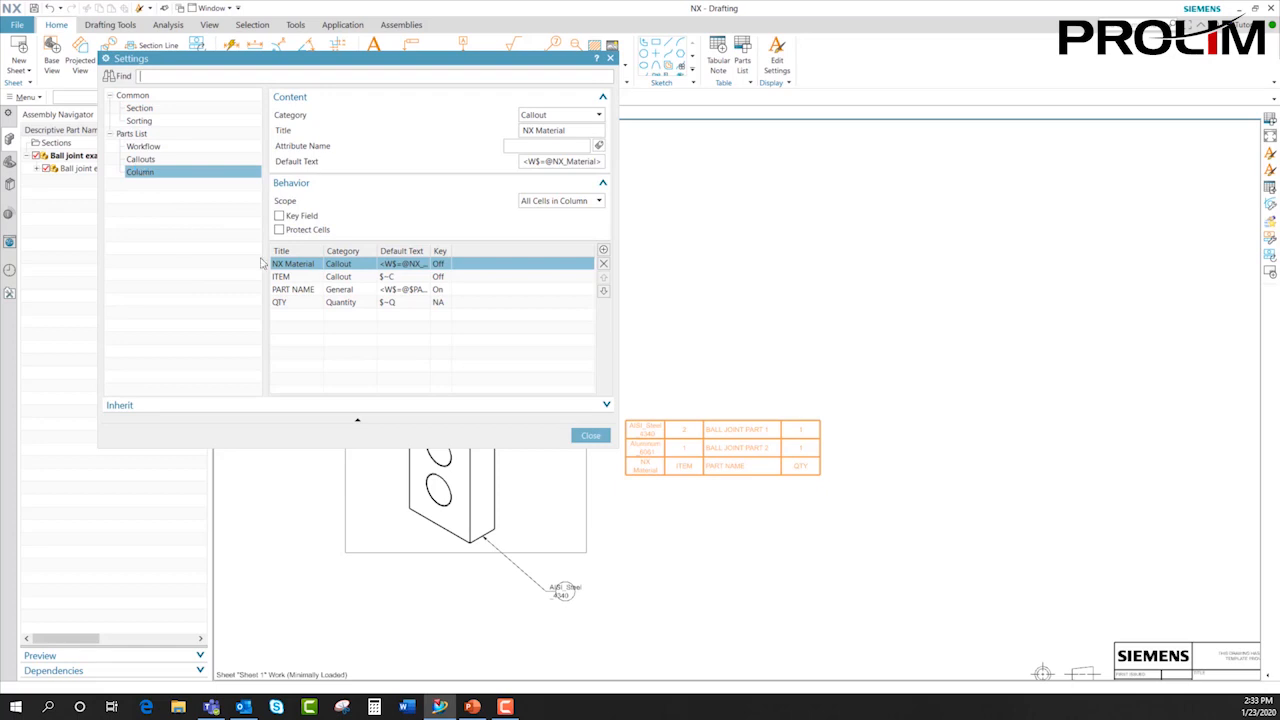
click(292, 278)
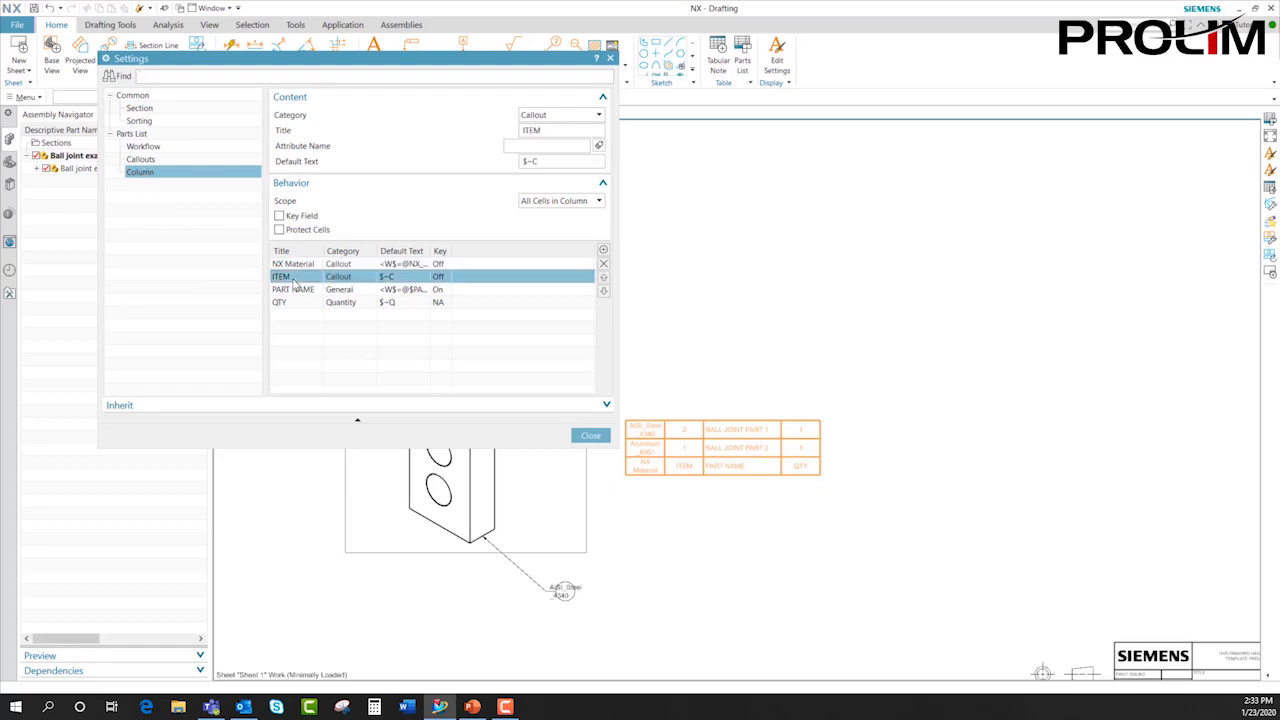
click(603, 277)
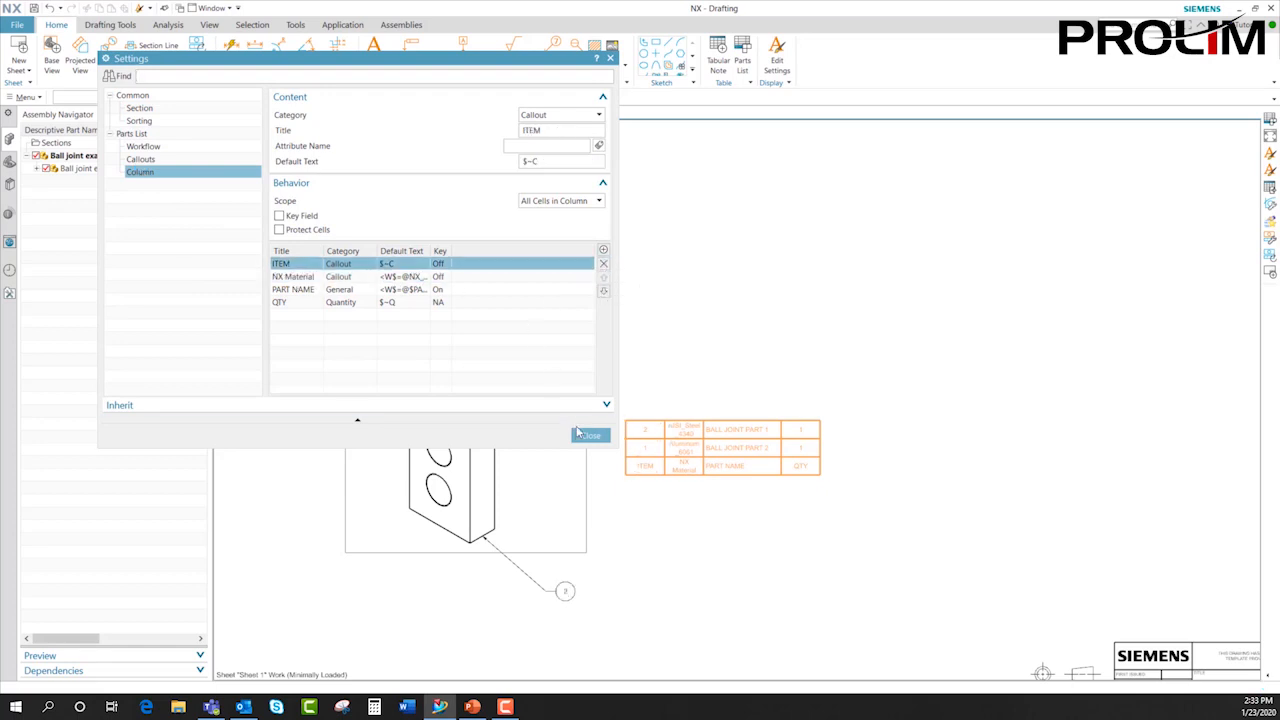
click(591, 436)
scroll(629, 384, down, 1)
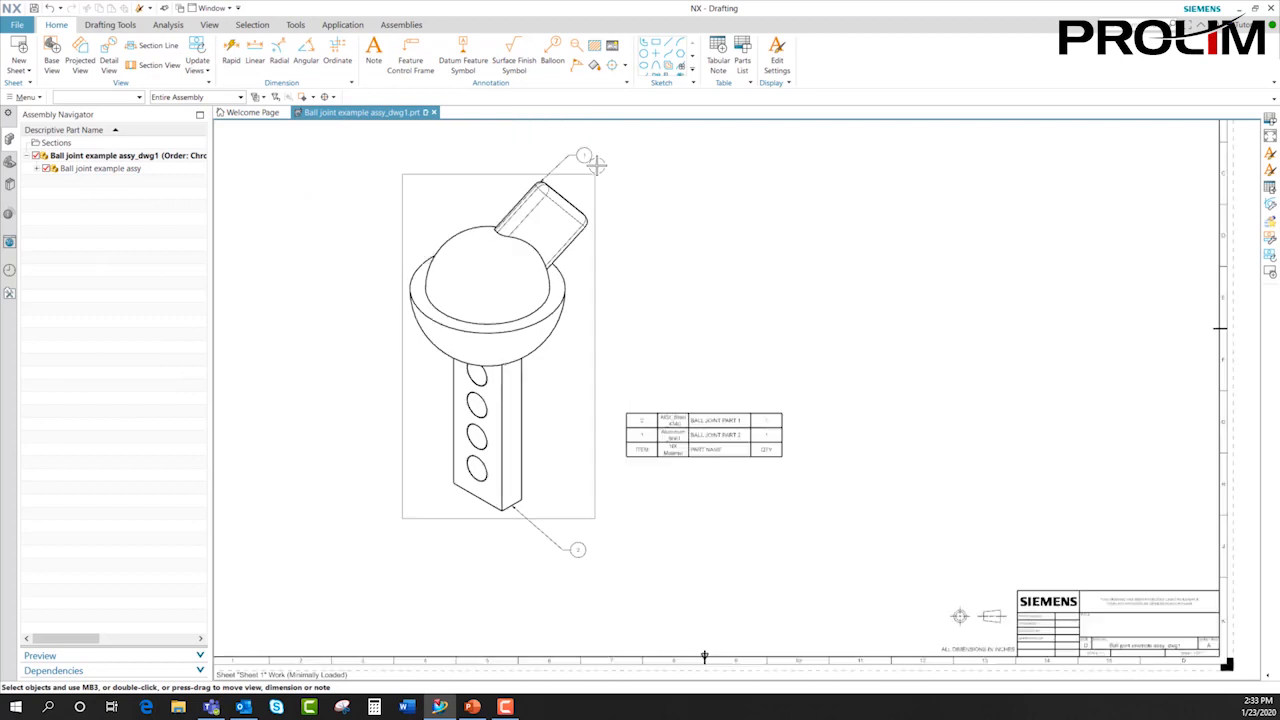
- Export the parts list table from the sheet to the Browser location and close the resulting browser page
scroll(640, 510, up, 1)
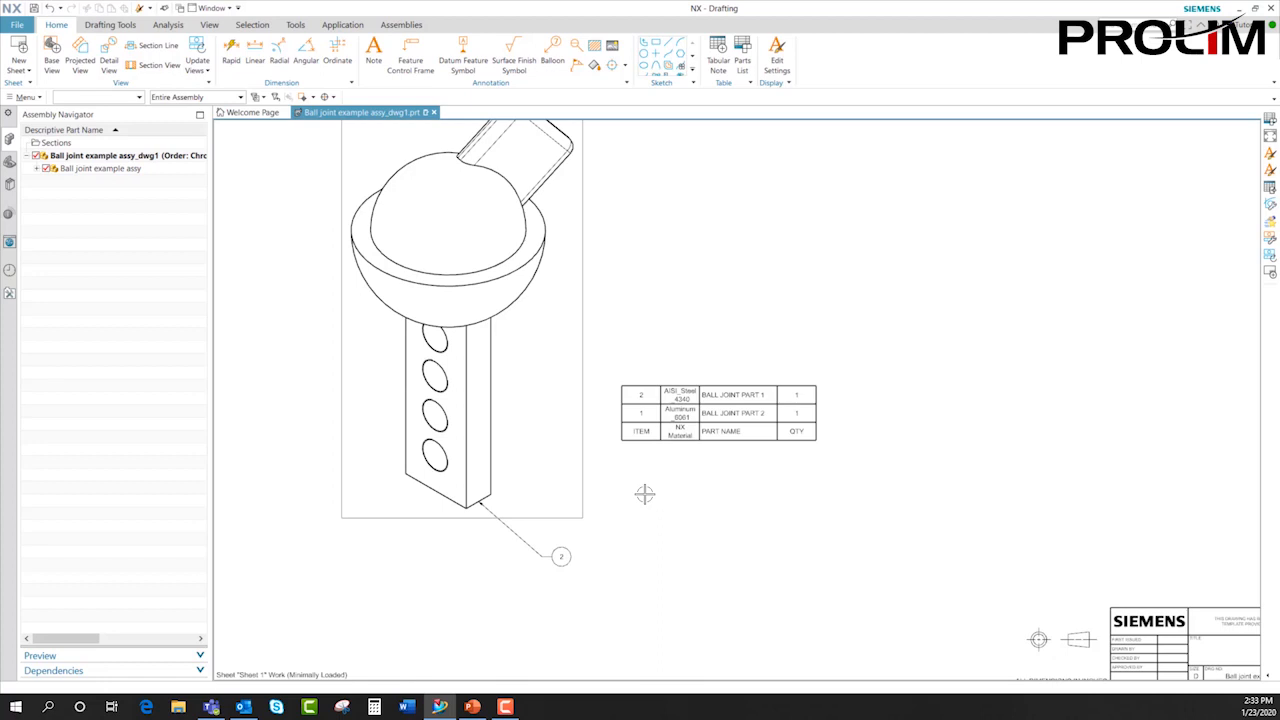
click(621, 383)
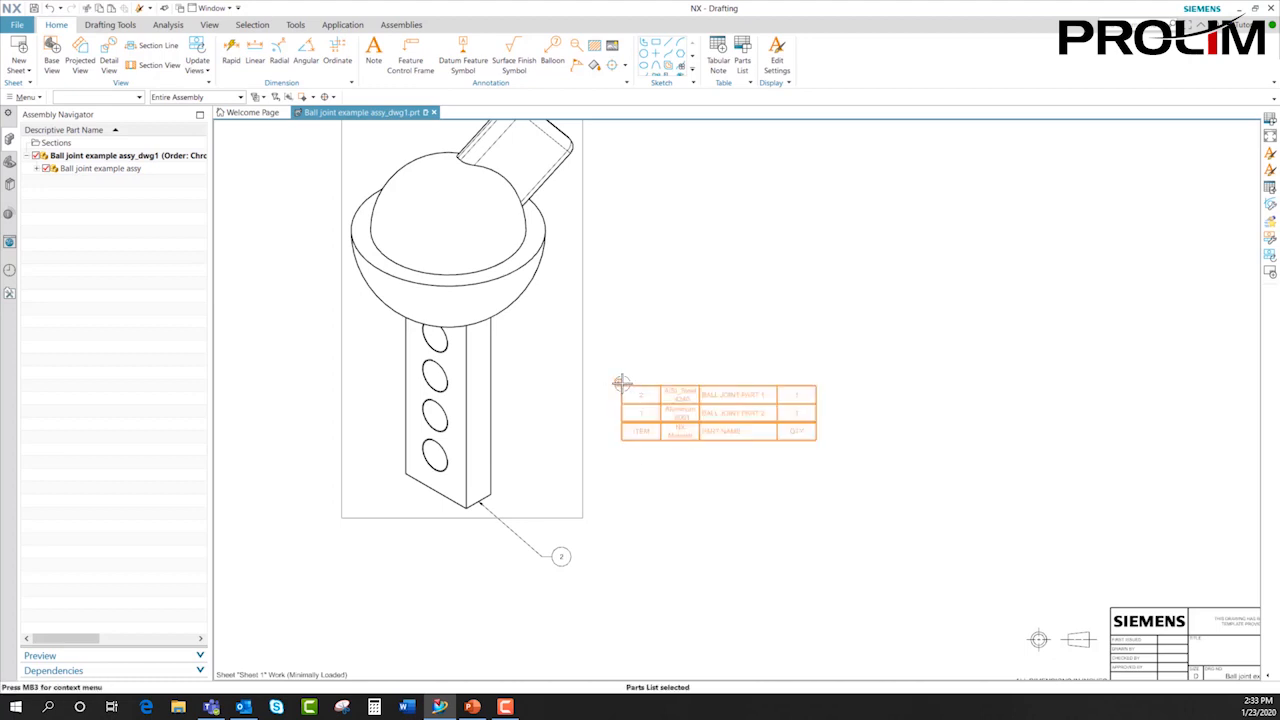
right_click(621, 382)
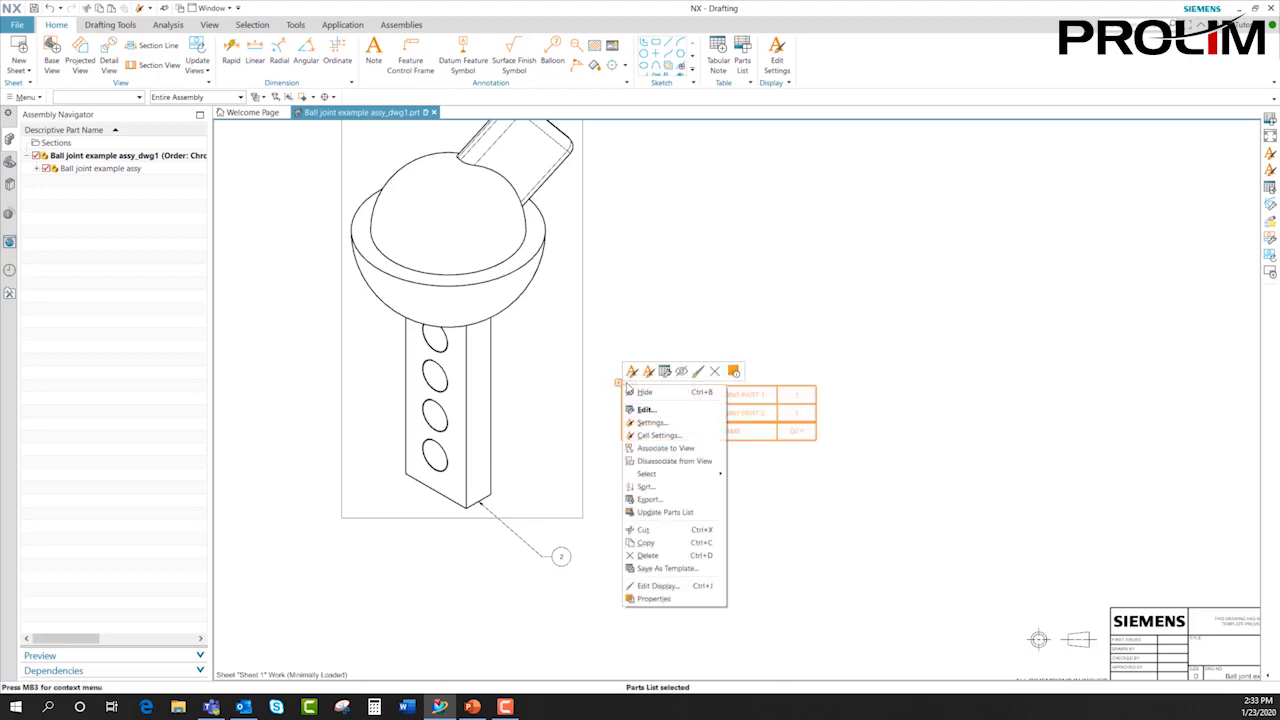
click(649, 499)
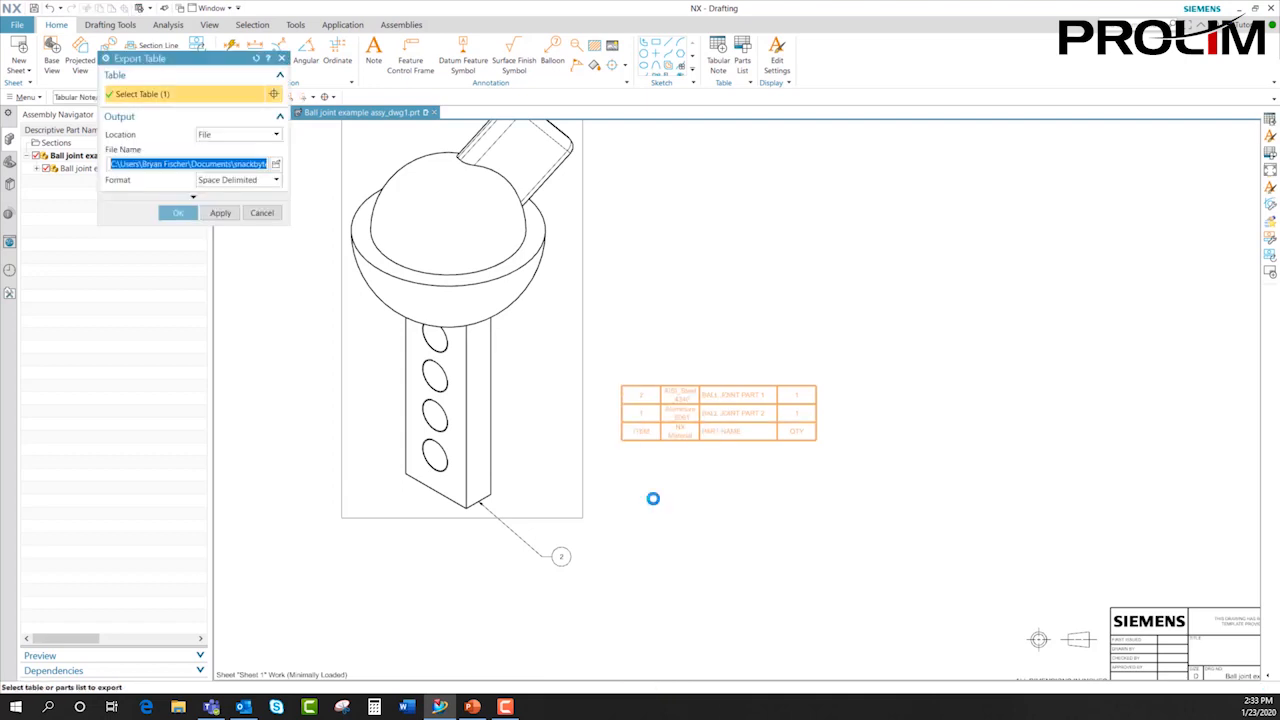
drag(199, 68, 532, 151)
click(552, 220)
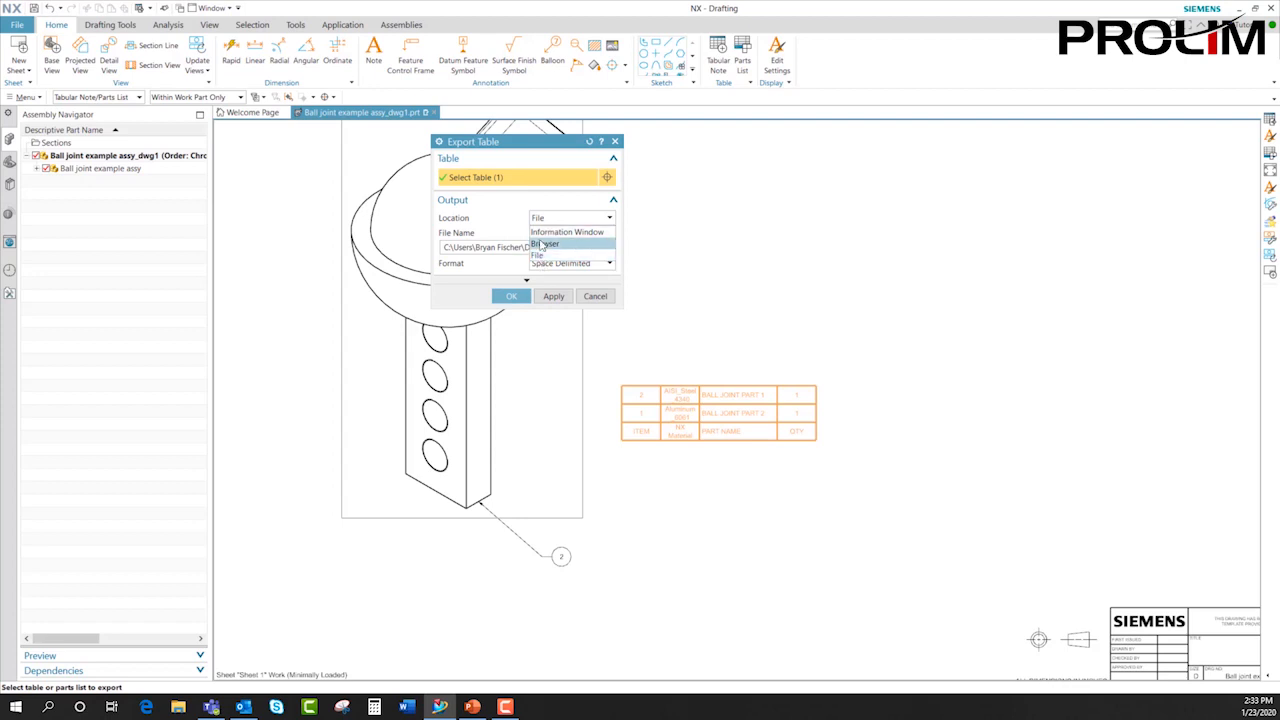
click(543, 244)
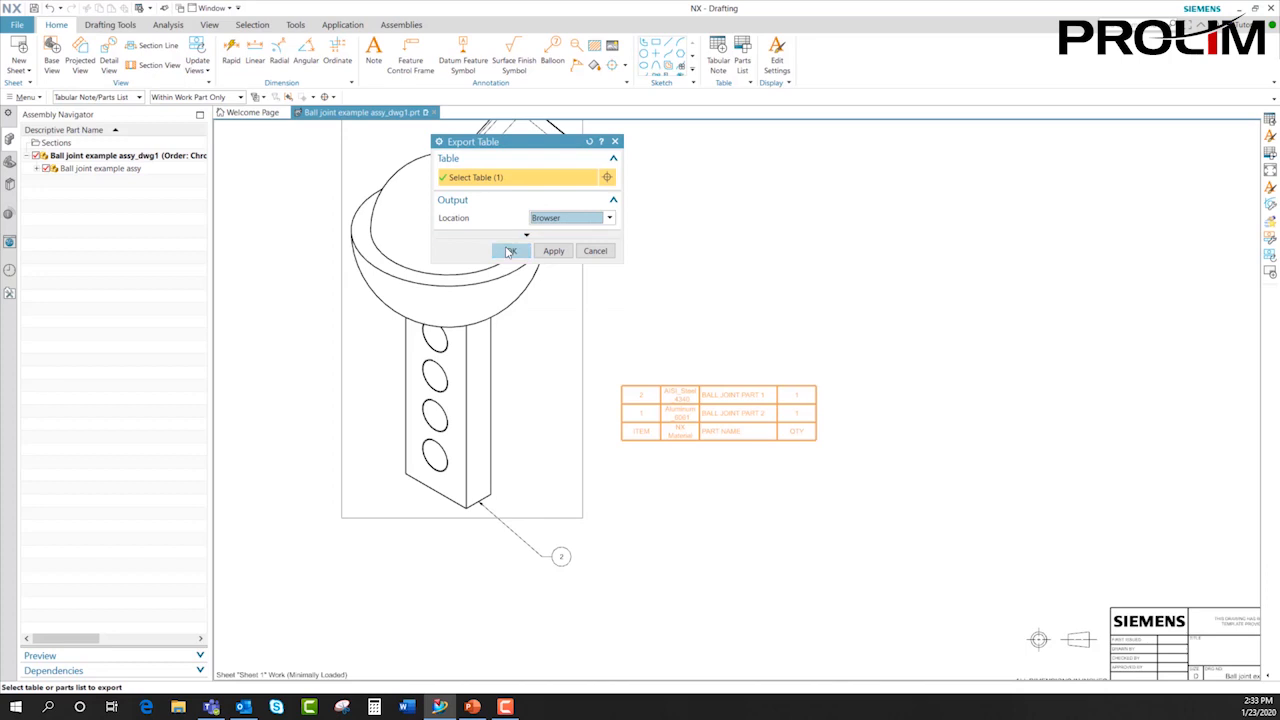
click(509, 251)
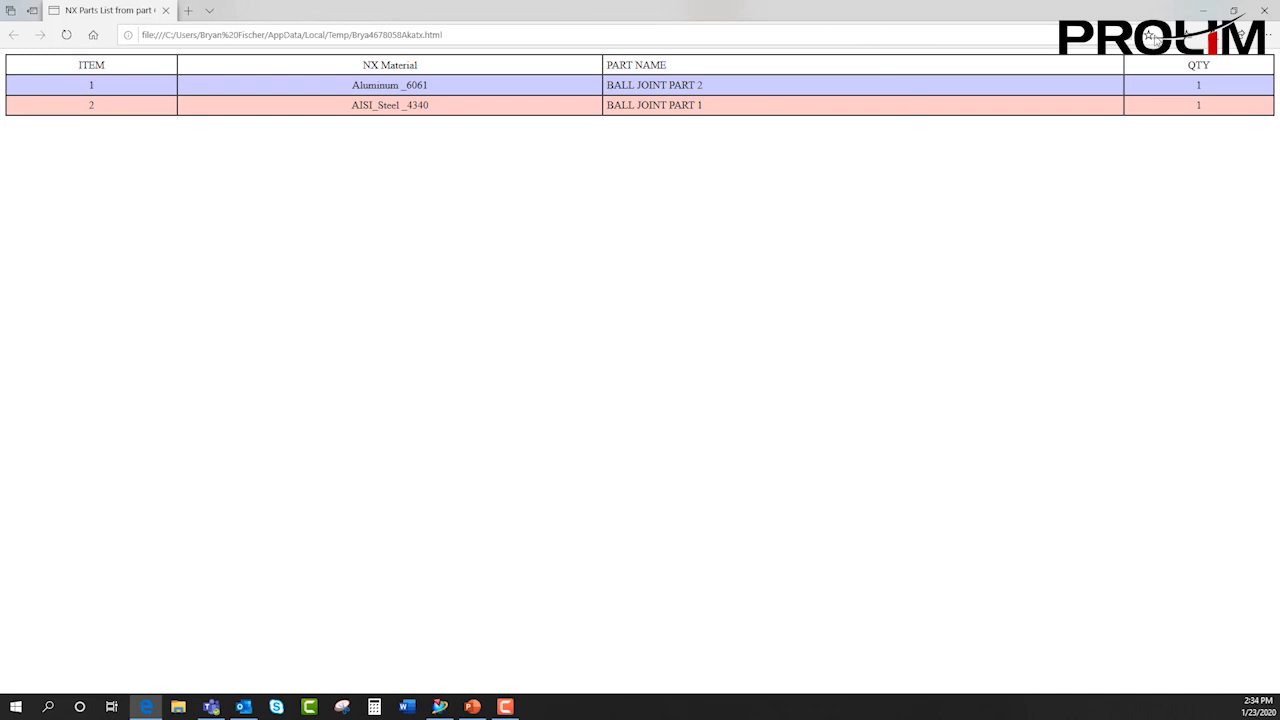
click(1264, 10)
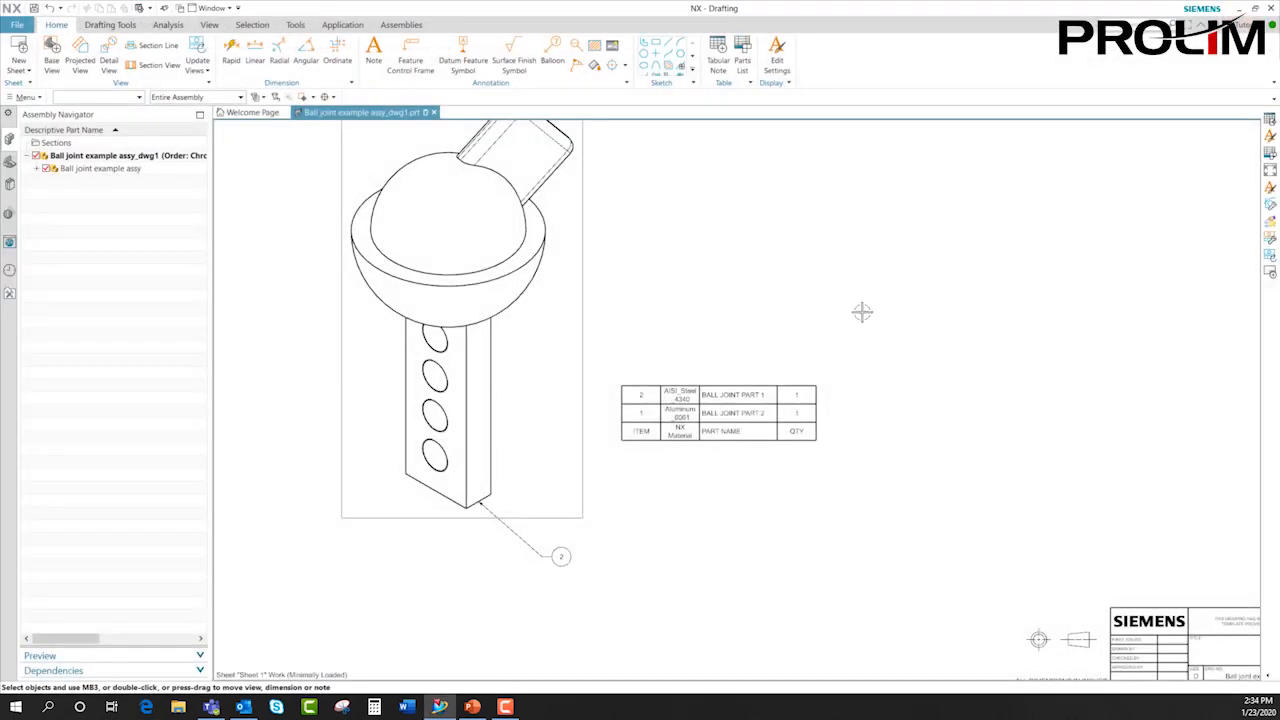
right_click(827, 296)
click(840, 316)
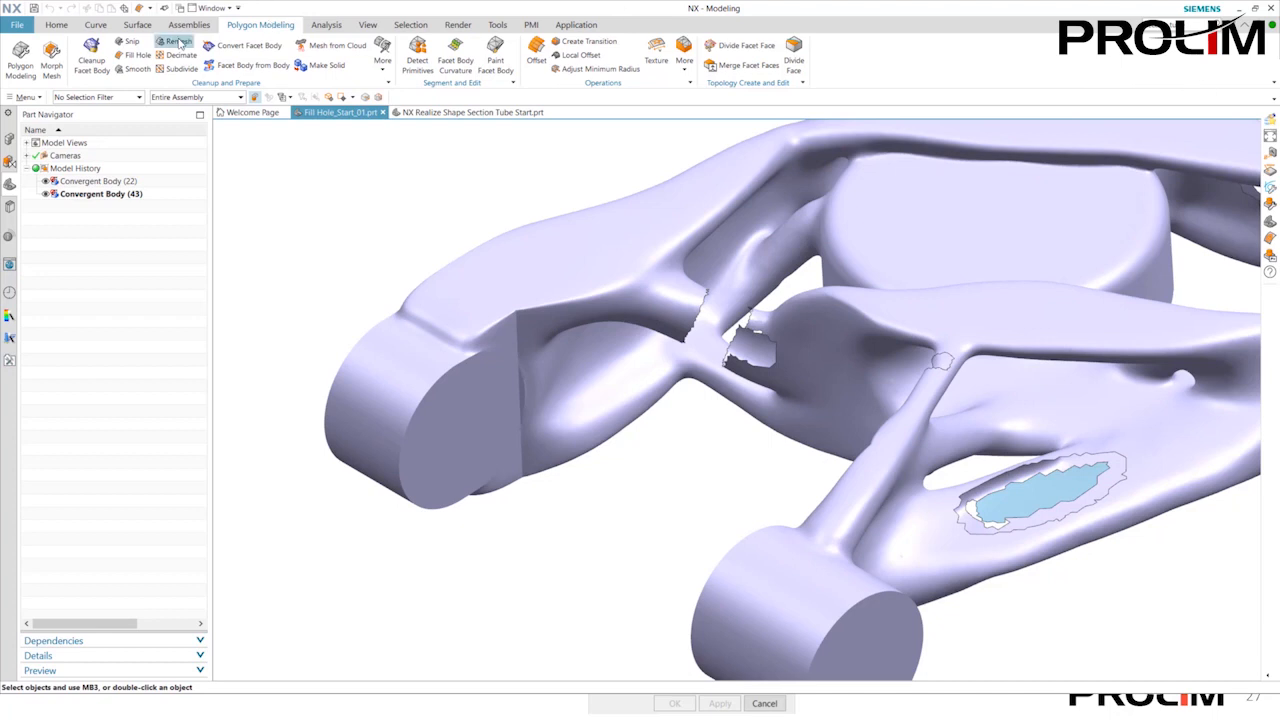
- Start Fill Hole in Fill Hole_Start_01.prt and select the arm's convergent sheet body as the facet body
click(129, 56)
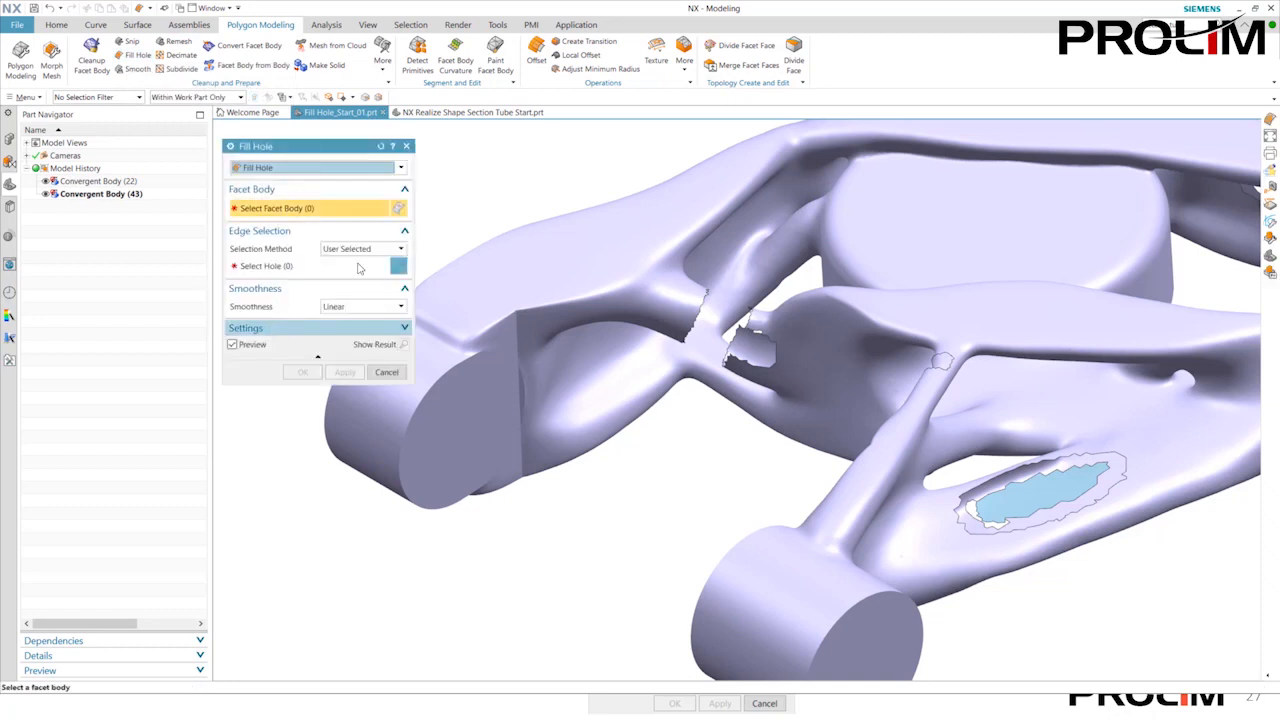
scroll(469, 245, down, 3)
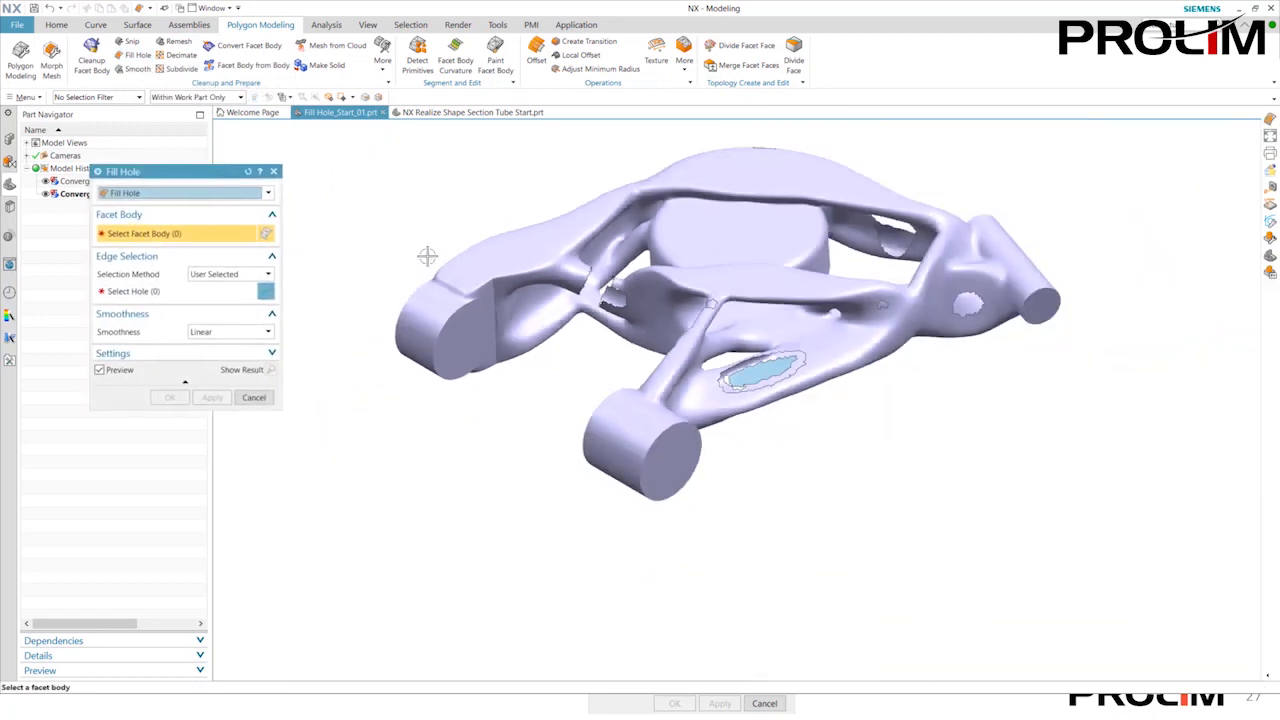
click(555, 235)
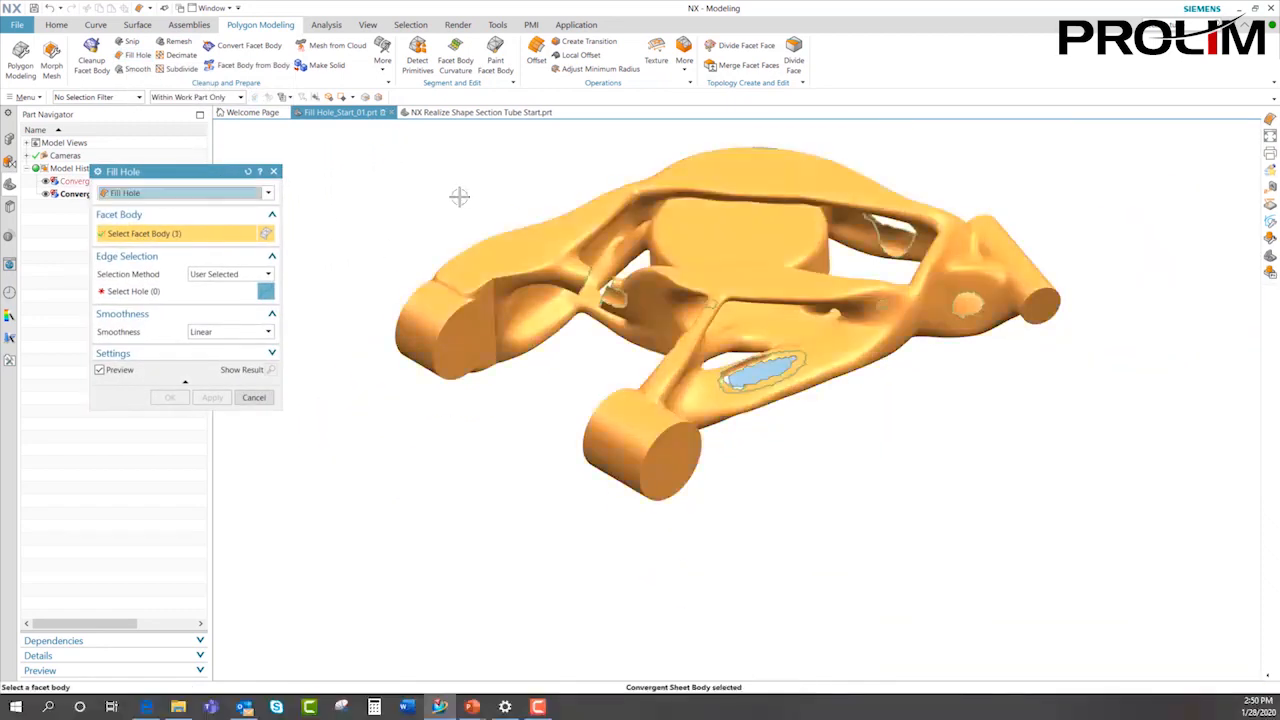
- Preview filling every hole with the All selection method, and return the method to User Selected
click(224, 276)
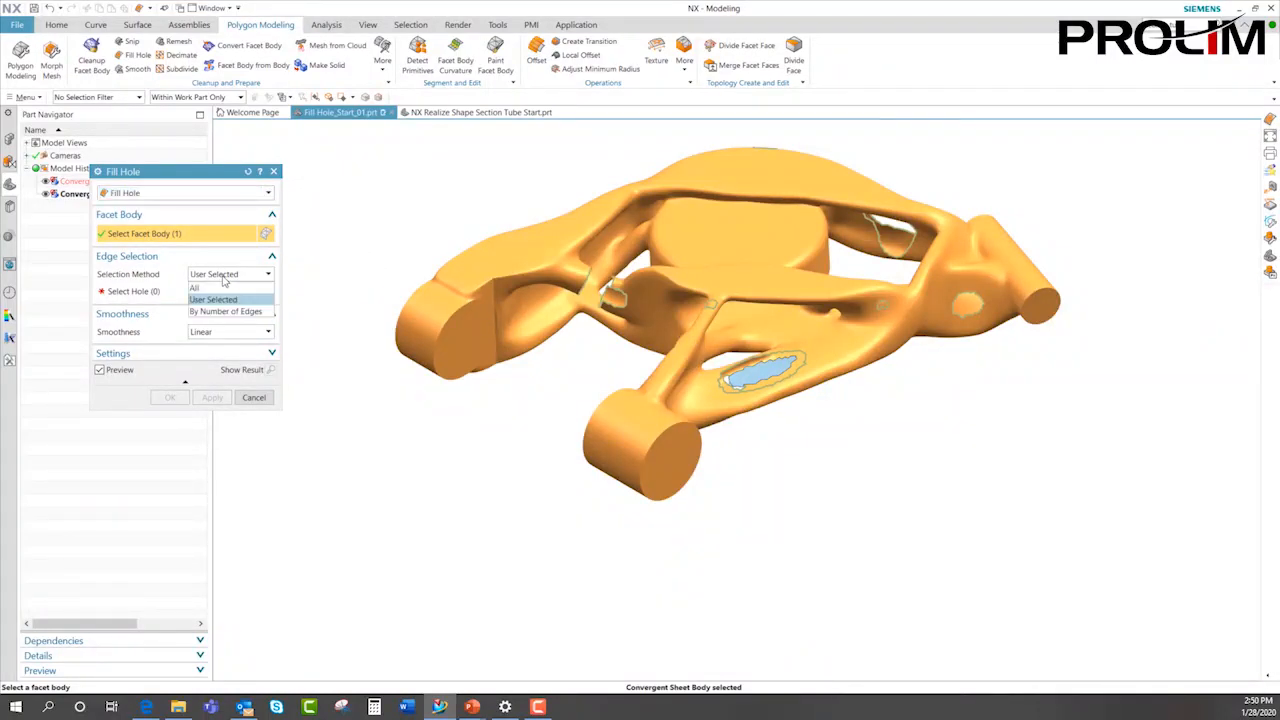
click(196, 288)
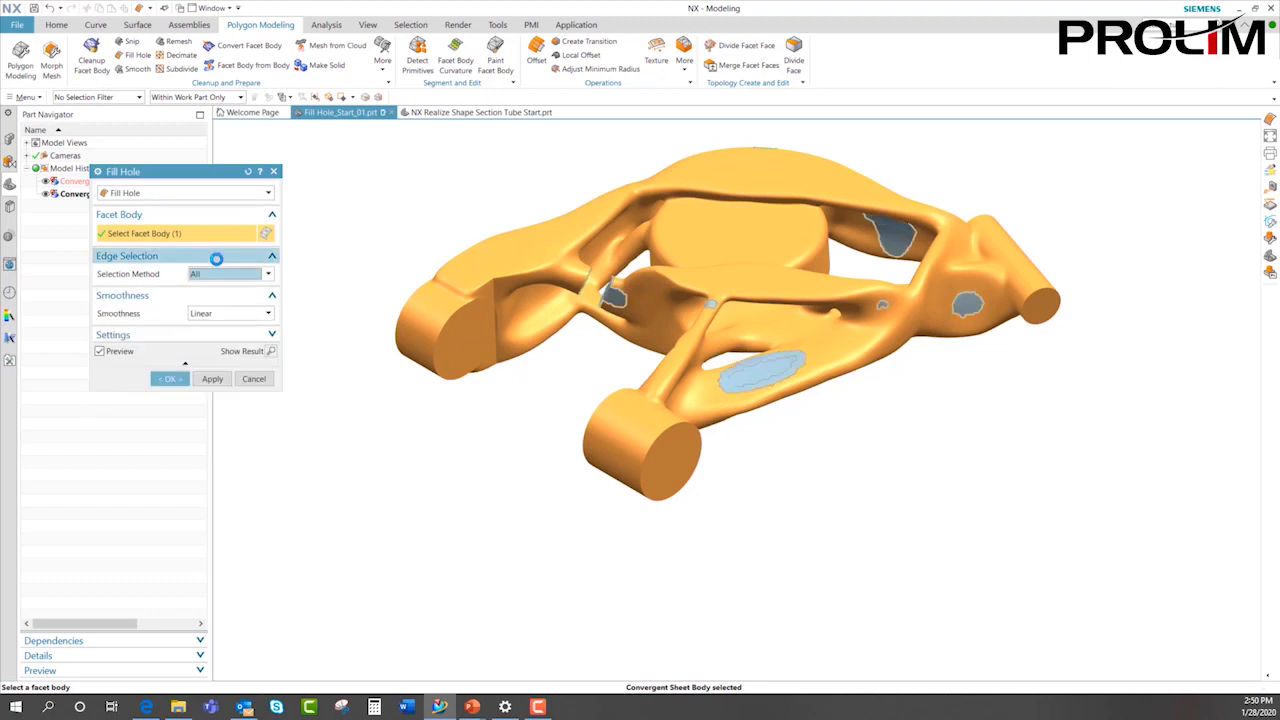
mouse_move(361, 333)
middle_down()
mouse_move(361, 180)
mouse_move(361, 313)
middle_up()
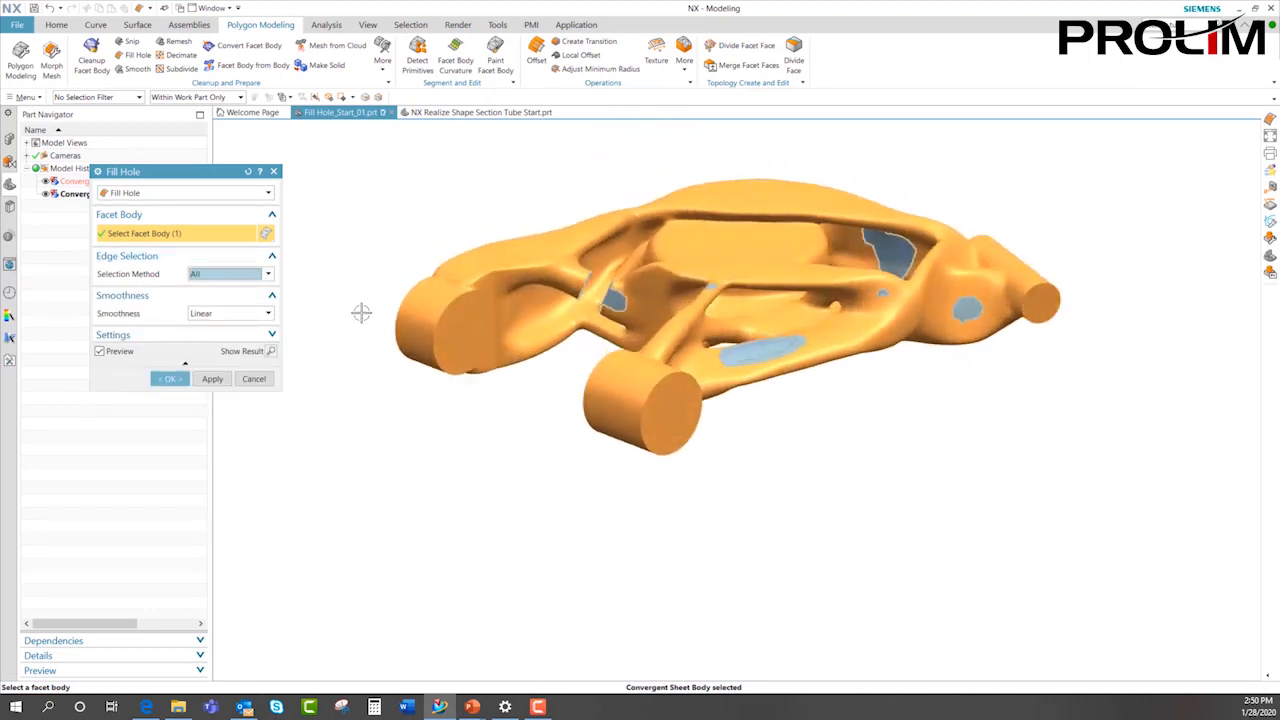
middle_drag(511, 388, 511, 390)
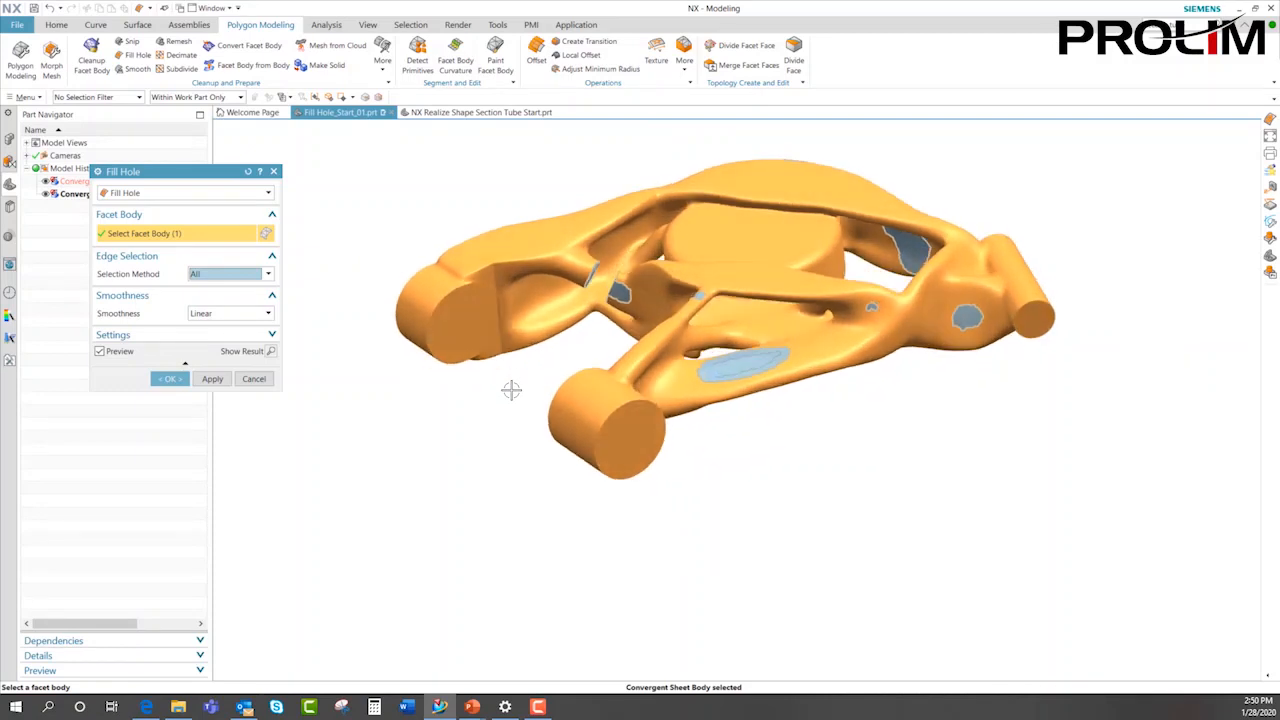
click(238, 273)
click(214, 299)
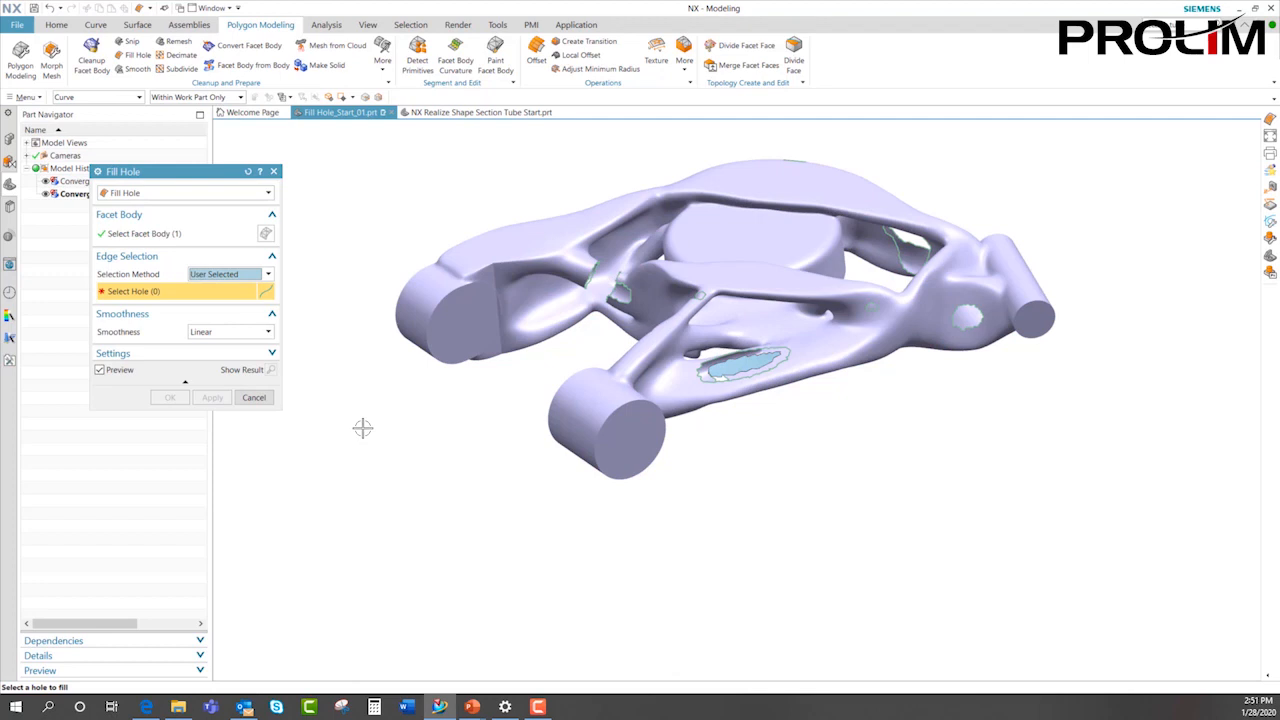
- Preview a Close Notch fill between two facet vertices on opposite sides of the jagged opening beside the thin strut
click(238, 193)
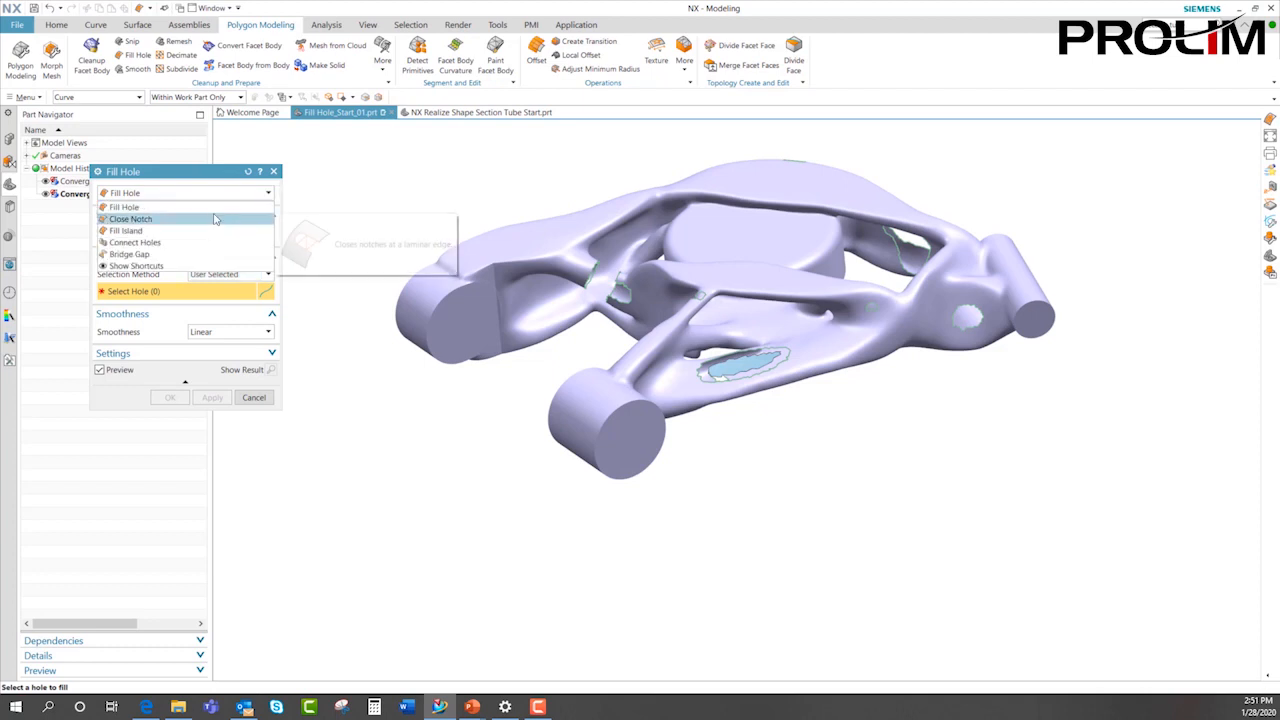
click(168, 220)
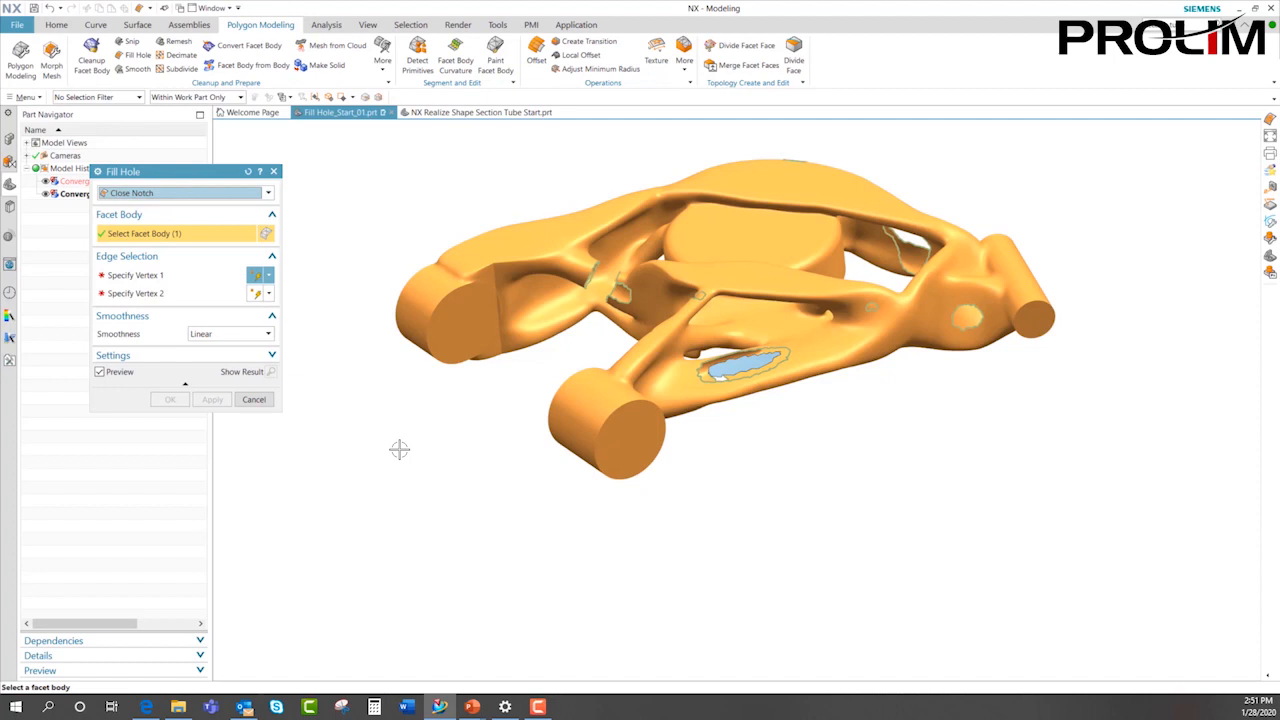
scroll(590, 285, up, 5)
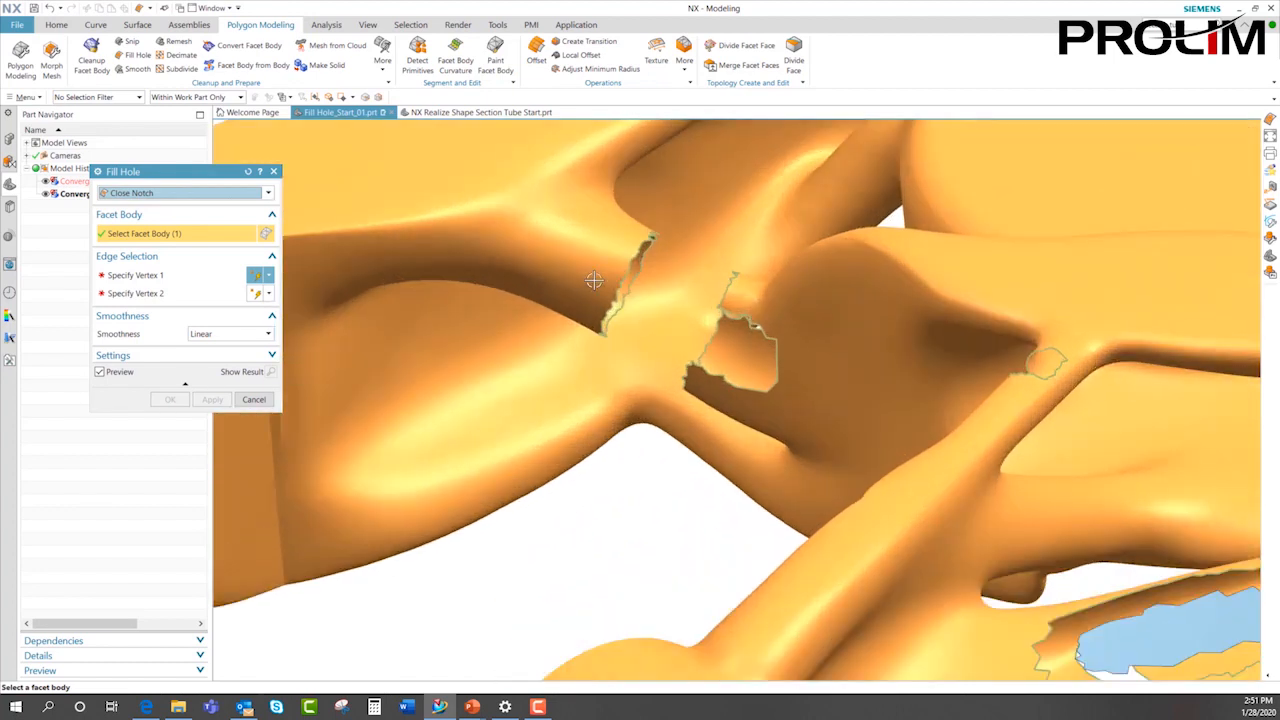
mouse_move(677, 460)
middle_down()
mouse_move(700, 443)
mouse_move(686, 449)
middle_up()
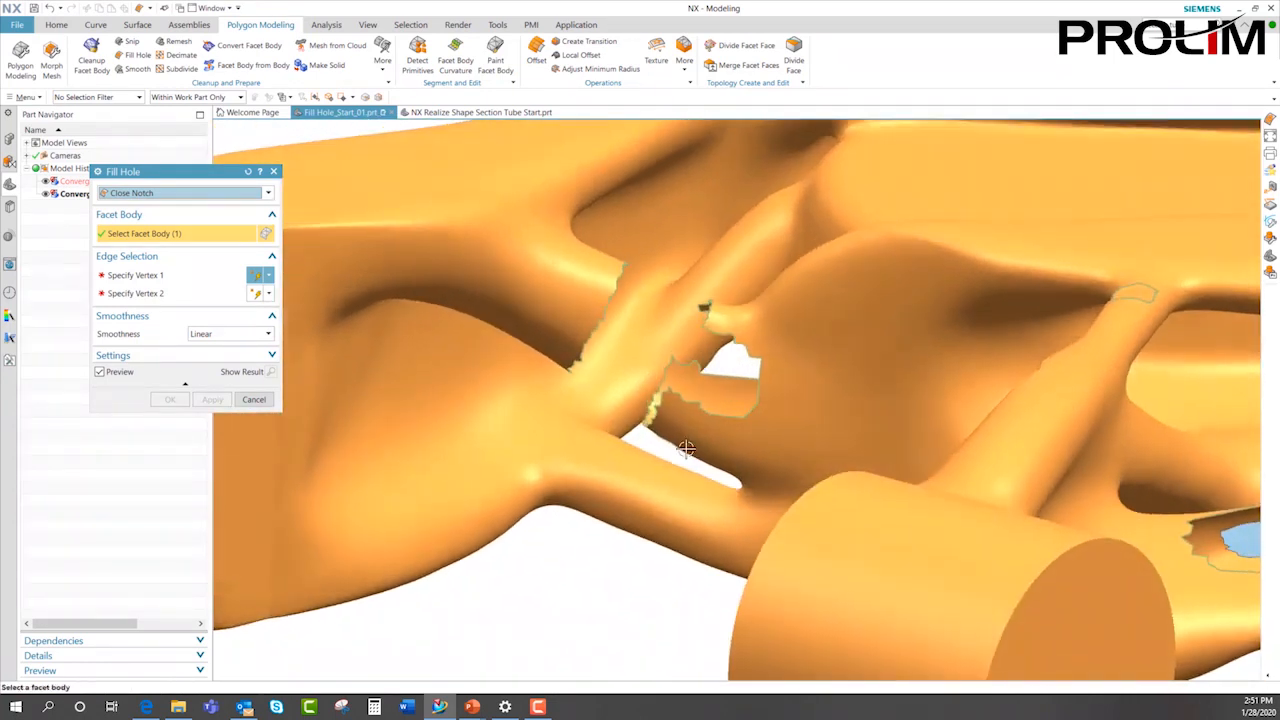
click(150, 276)
scroll(656, 301, up, 3)
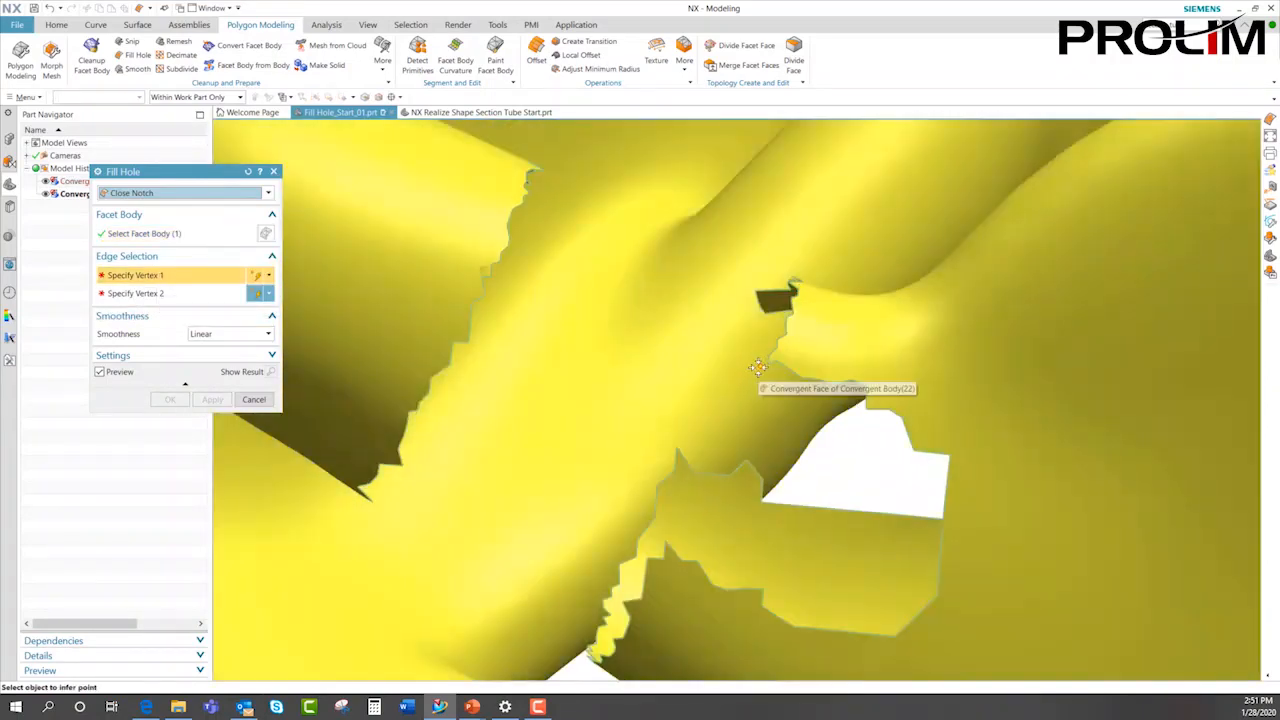
click(768, 363)
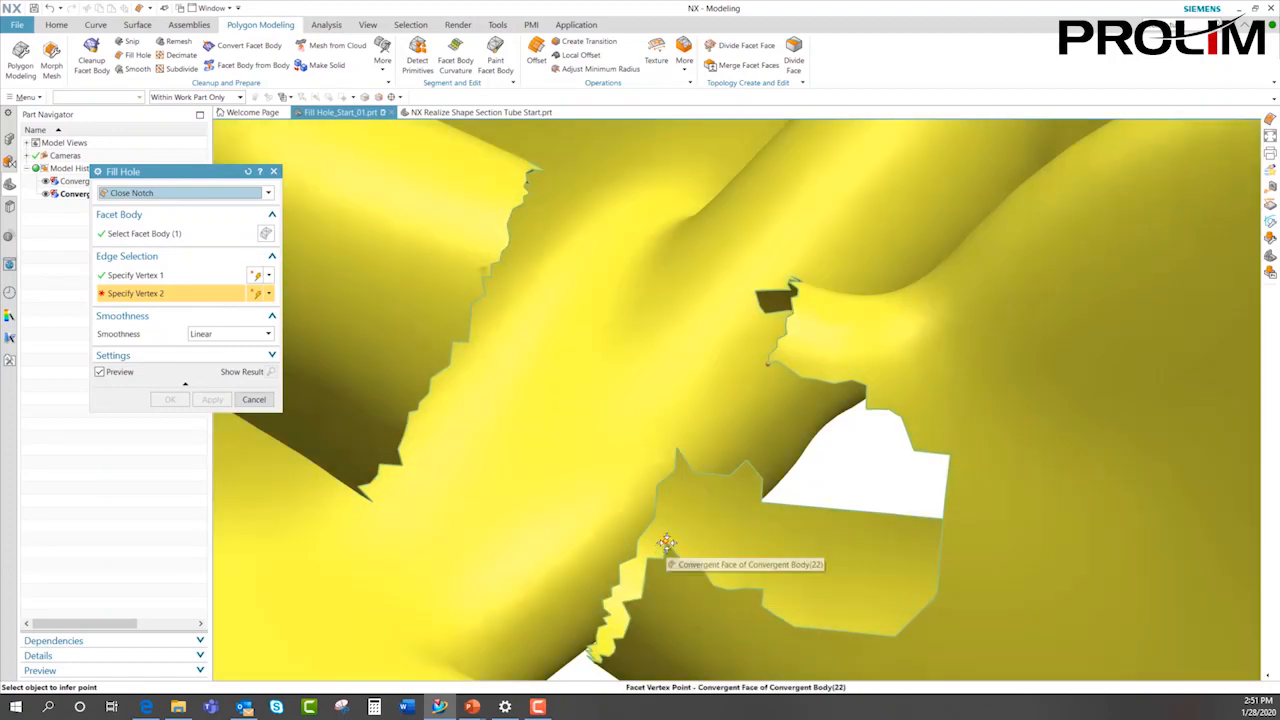
click(664, 542)
scroll(743, 399, down, 3)
middle_drag(717, 377, 683, 474)
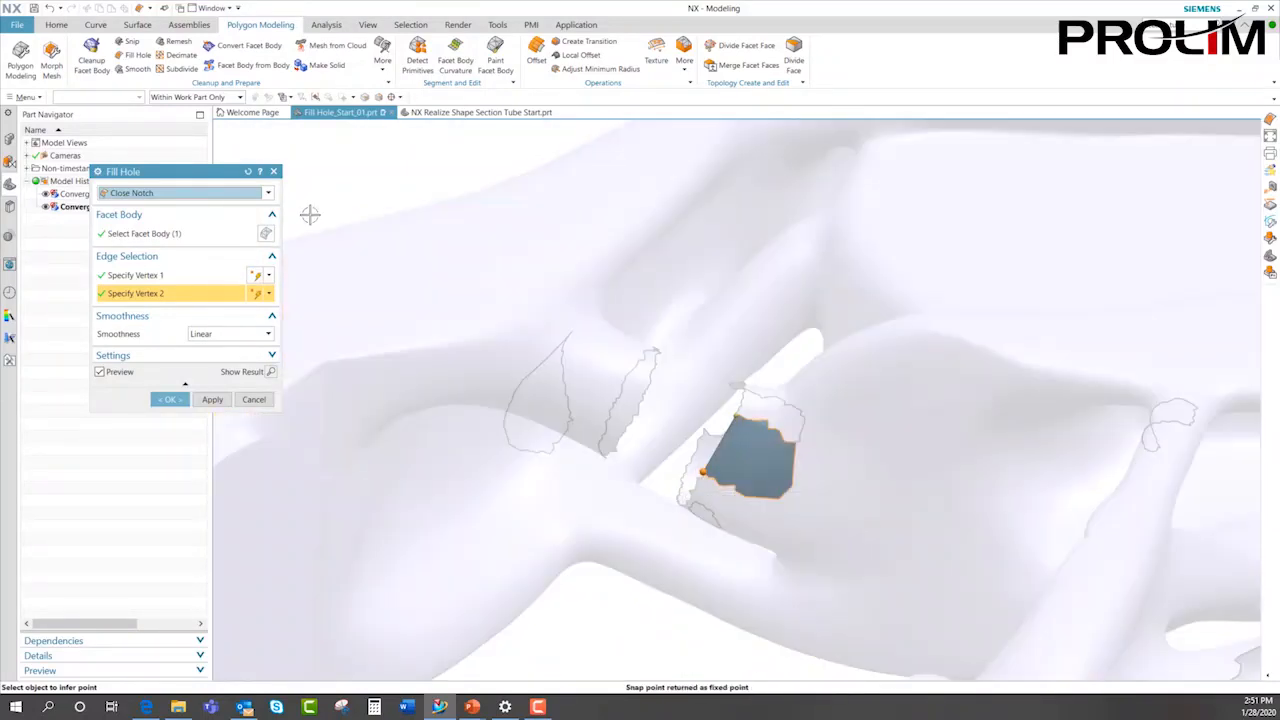
- Try Tangent Based smoothness on the notch patch, and set the smoothness to Curvature Based
click(217, 334)
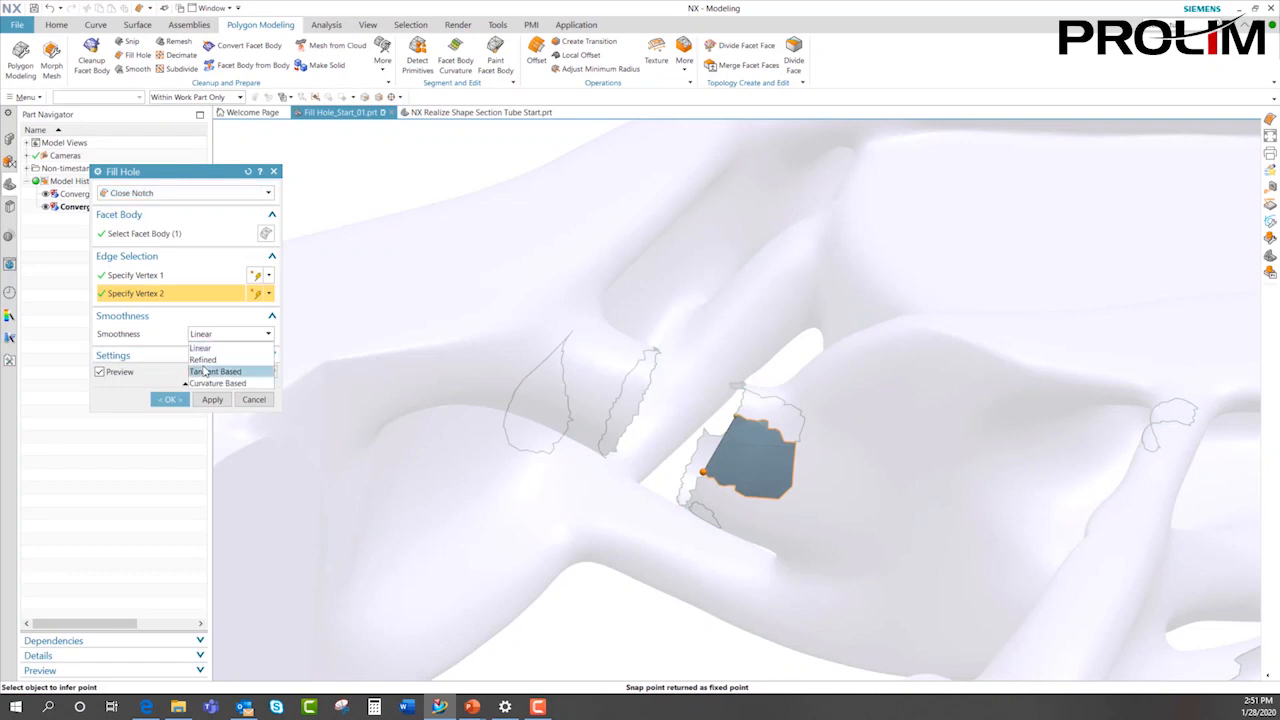
click(205, 371)
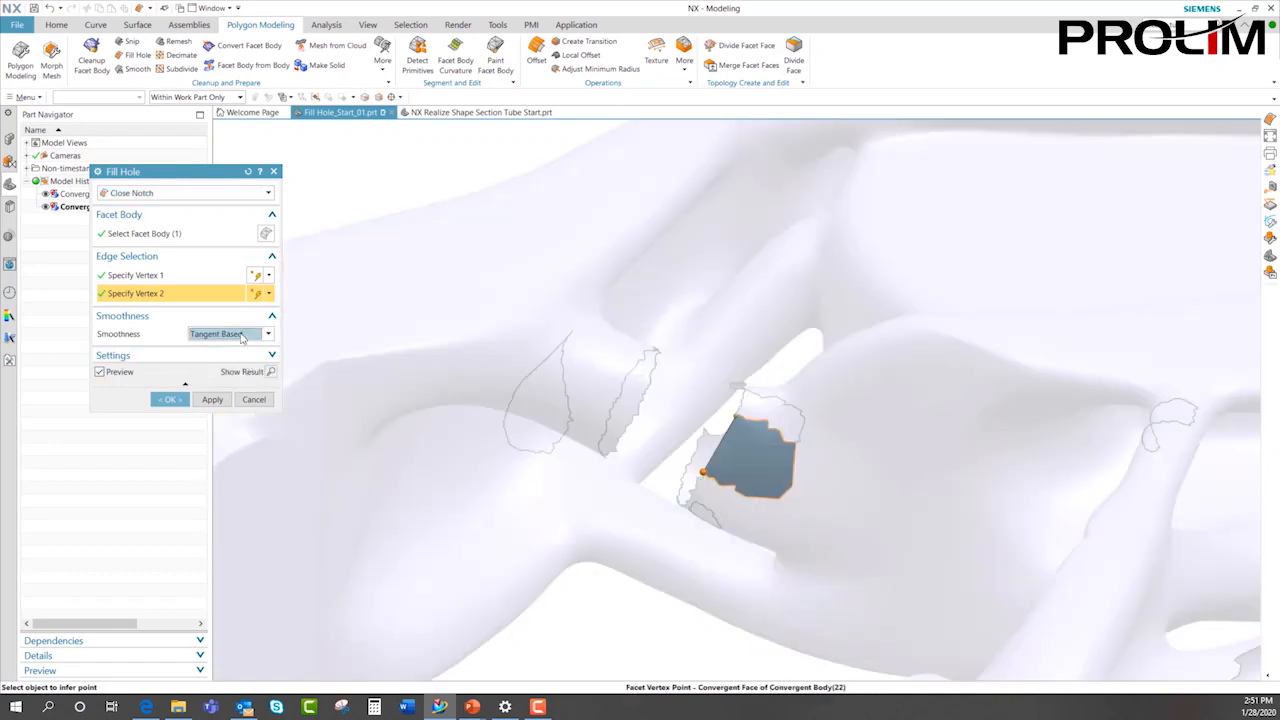
click(241, 338)
click(222, 386)
middle_drag(592, 629, 595, 634)
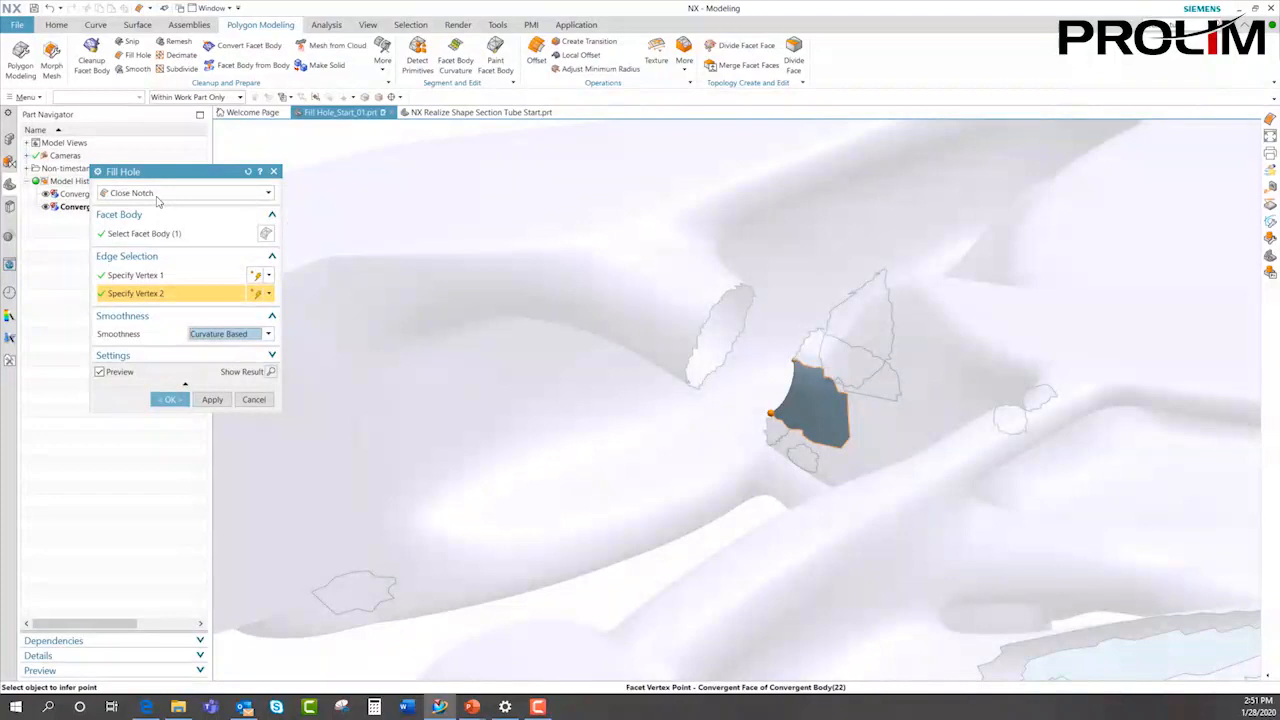
- Change the fill type to Bridge Gap and specify the start edge's first vertex at the upper end of the long jagged gap
click(156, 196)
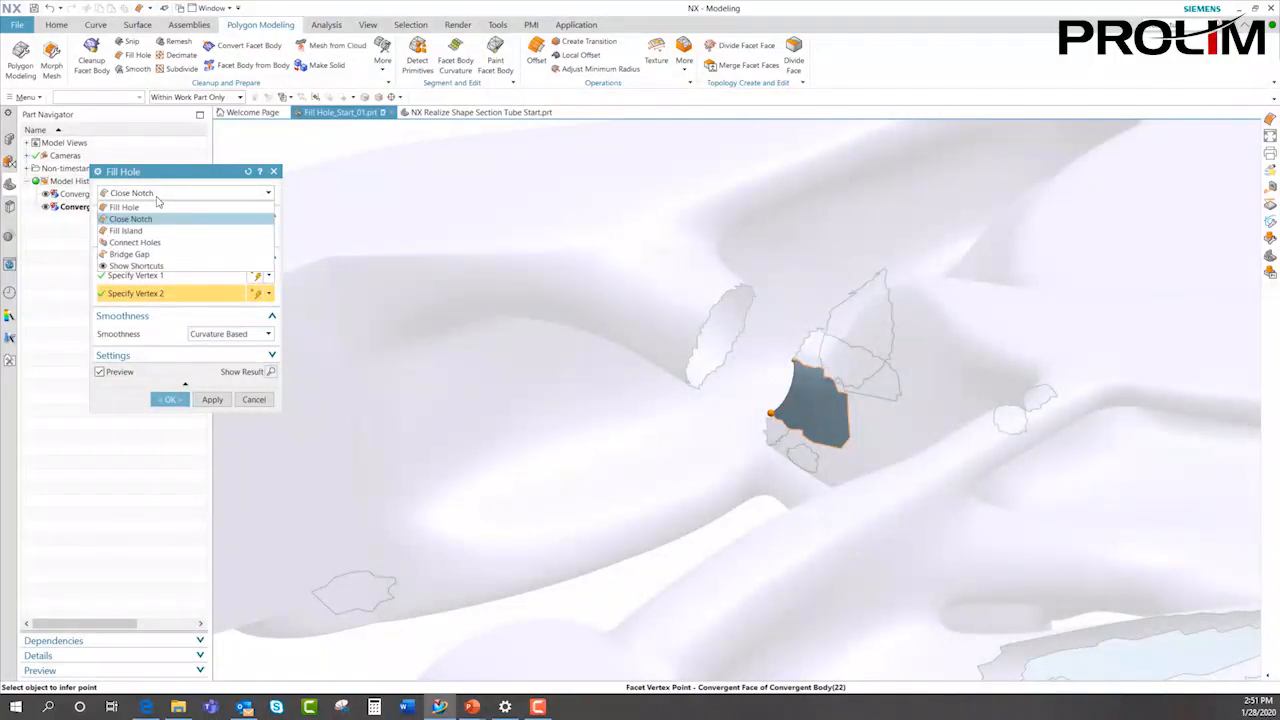
click(129, 254)
scroll(835, 375, down, 3)
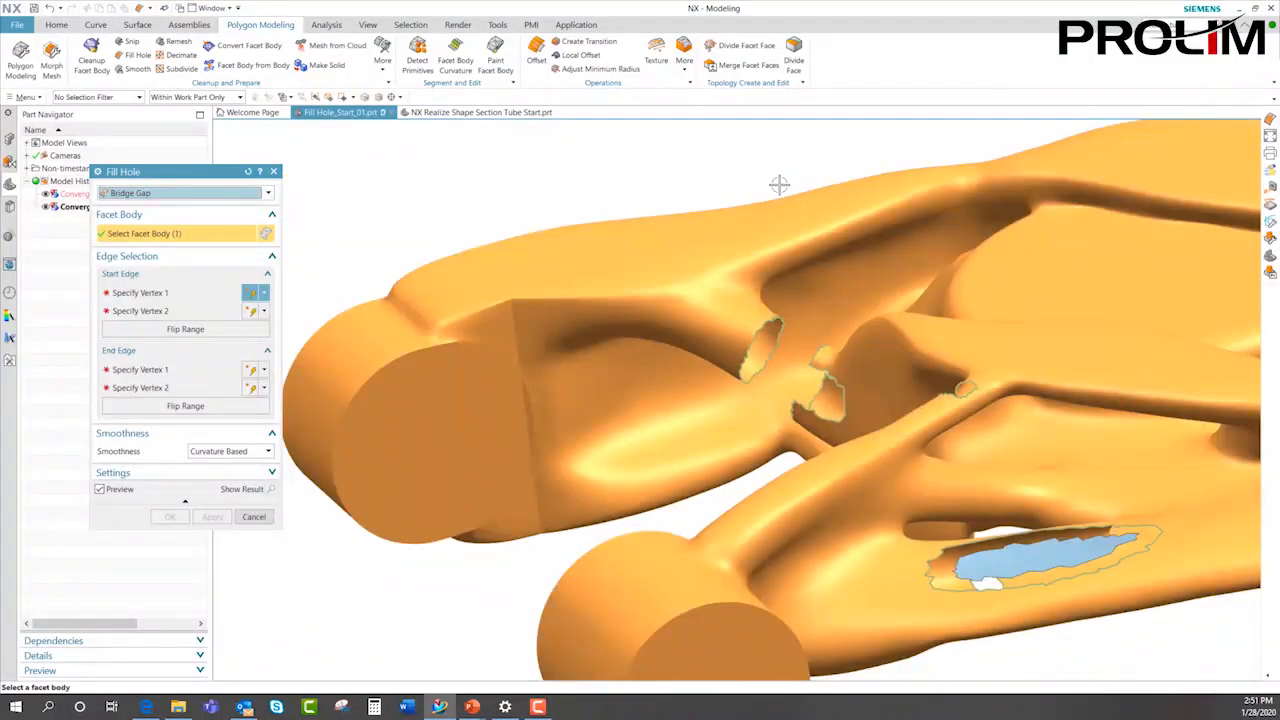
scroll(744, 146, up, 2)
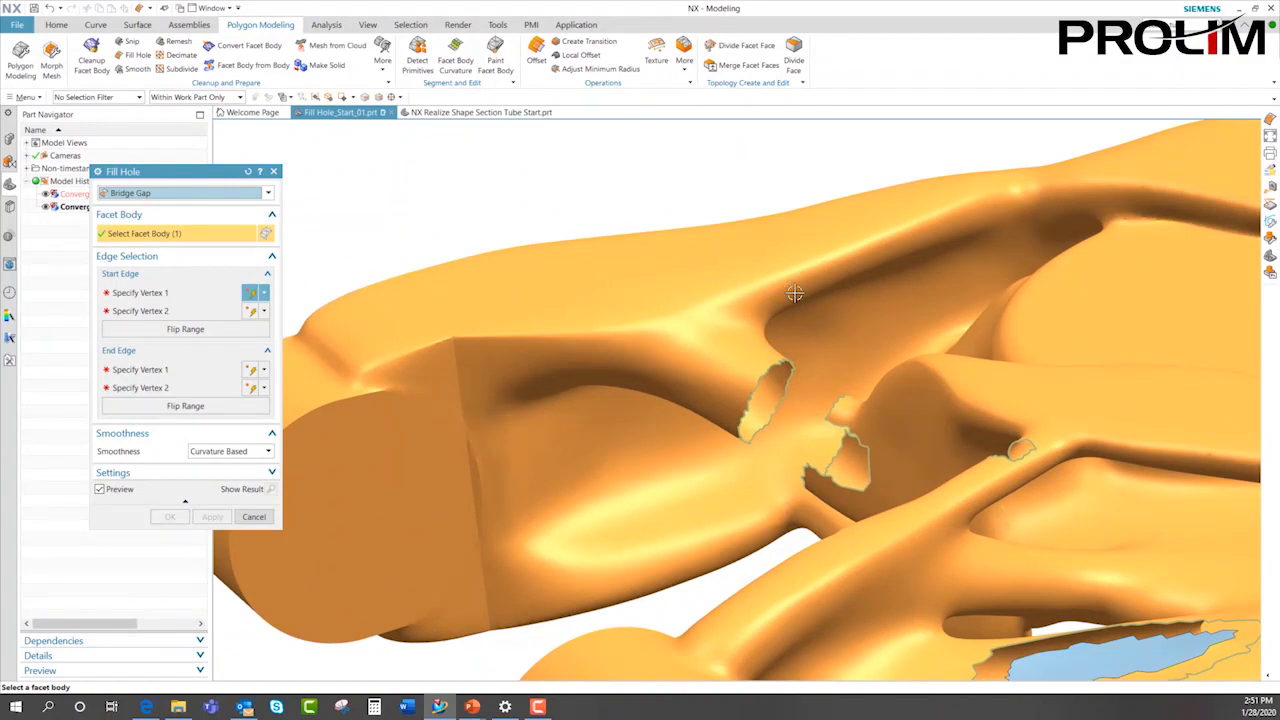
scroll(795, 293, up, 3)
scroll(792, 331, up, 1)
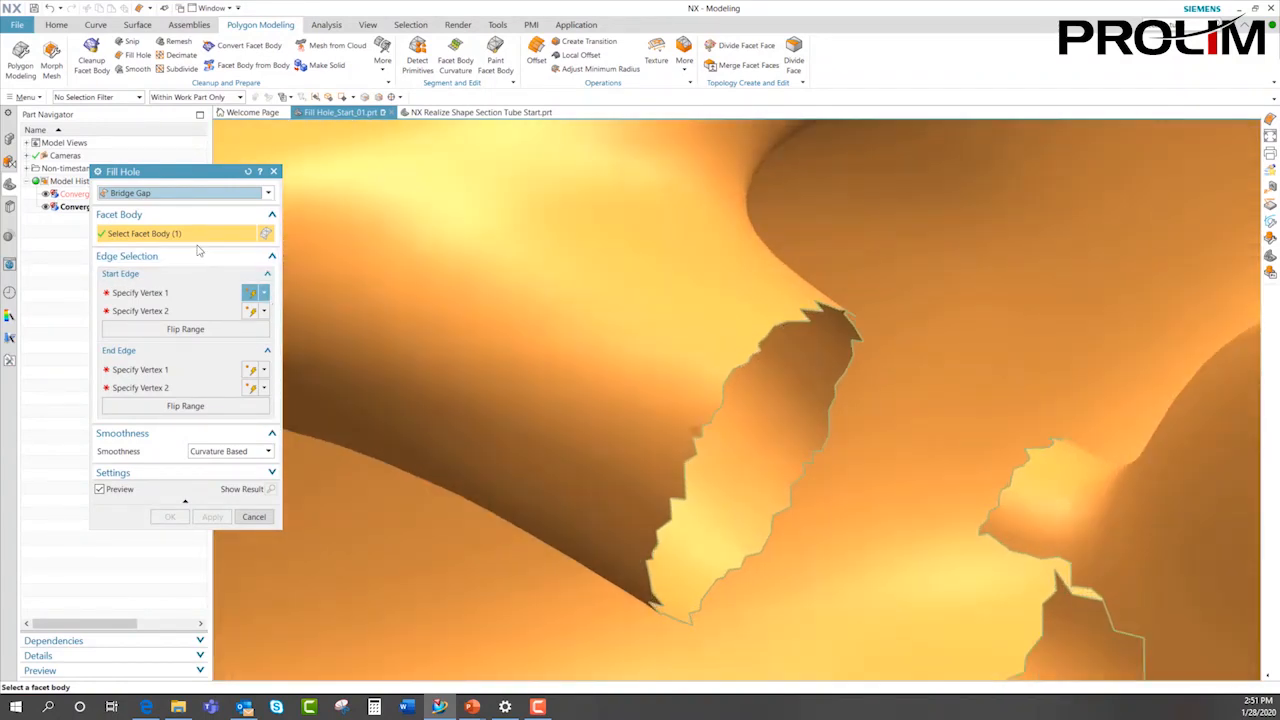
click(172, 293)
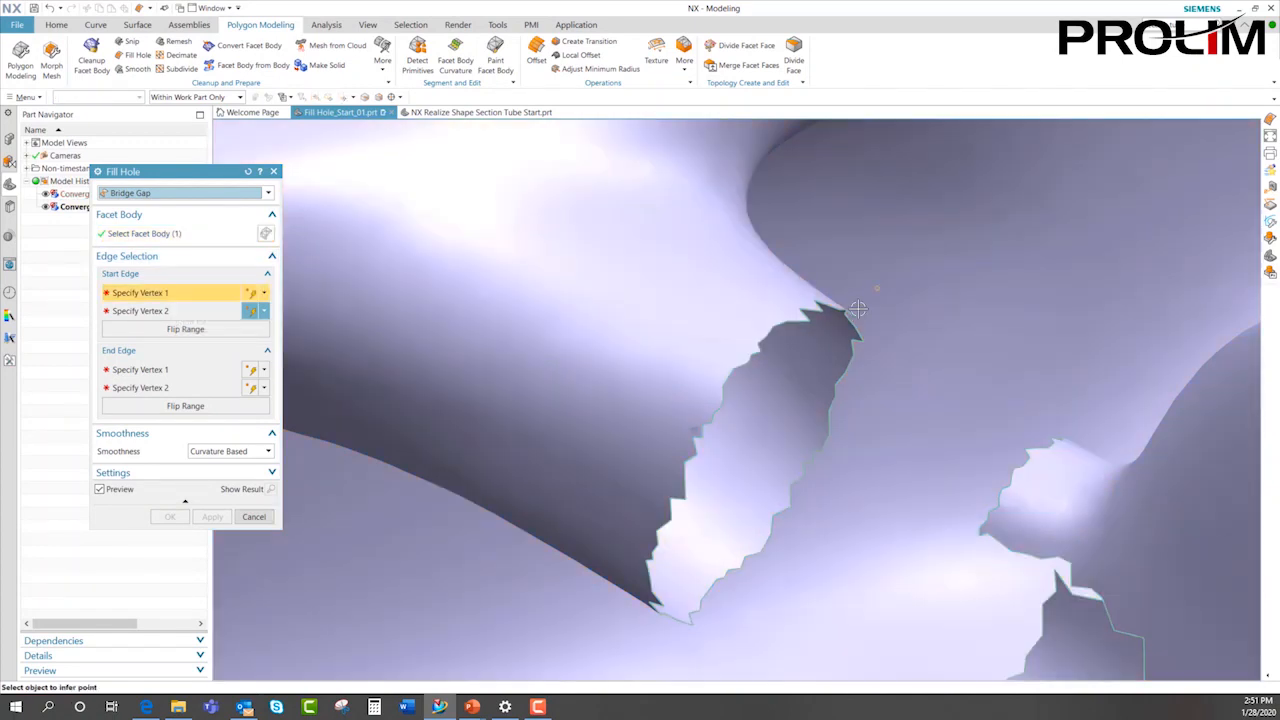
scroll(842, 332, up, 3)
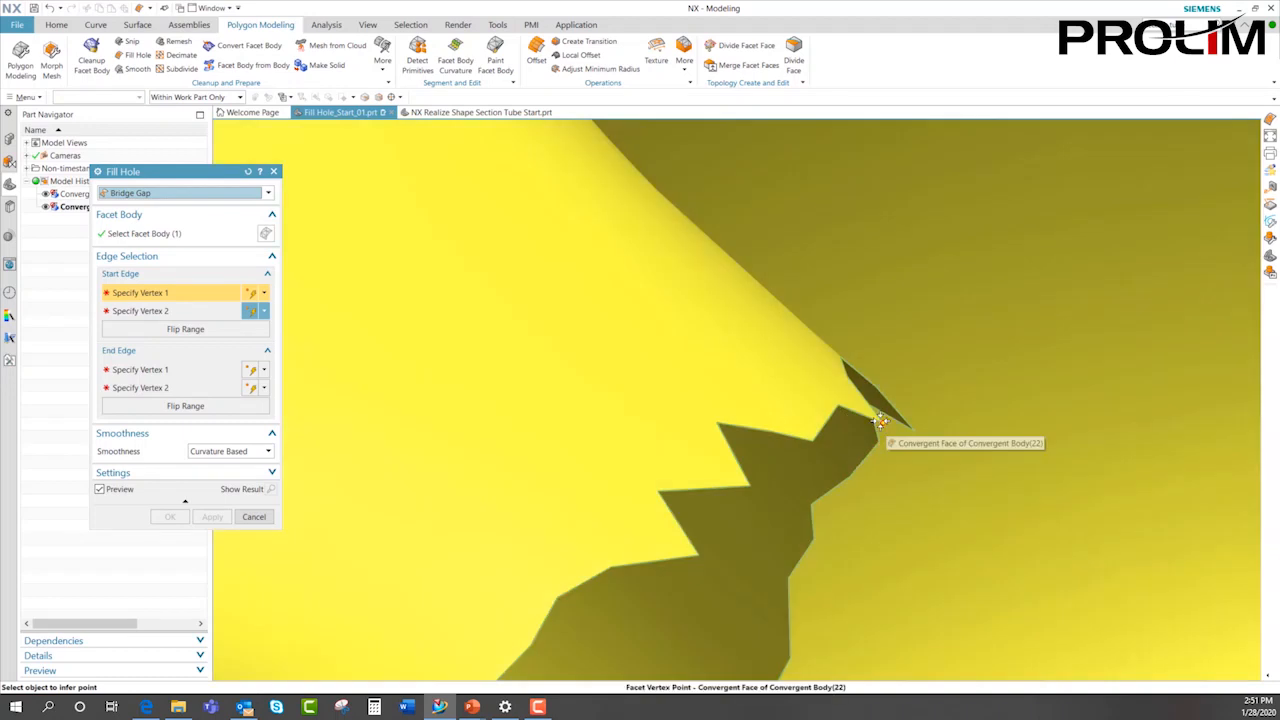
click(866, 423)
- Specify the start edge's second vertex about midway down the same side of the jagged gap
scroll(709, 312, down, 3)
scroll(692, 318, down, 1)
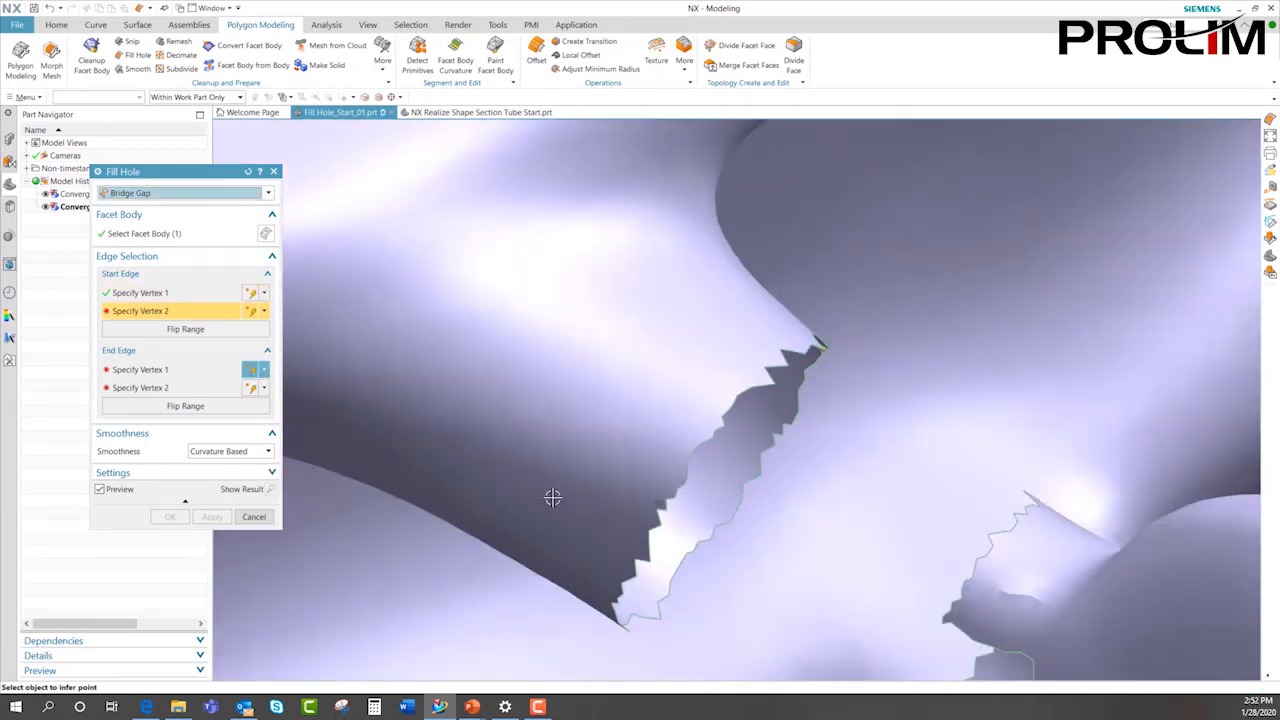
scroll(612, 546, up, 1)
click(692, 471)
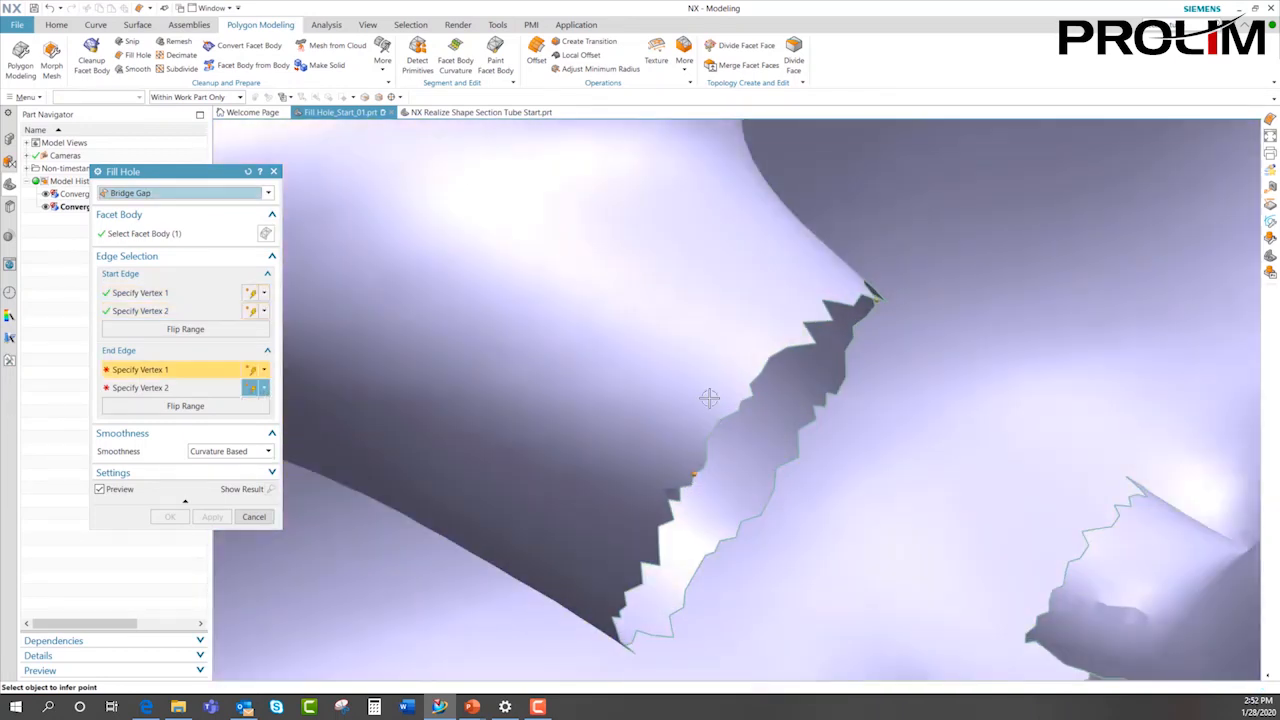
- Specify the end edge's two vertices on the jagged boundary of the severed strut across the gap
scroll(700, 400, down, 1)
middle_drag(775, 555, 924, 330)
scroll(986, 294, down, 1)
scroll(971, 357, up, 1)
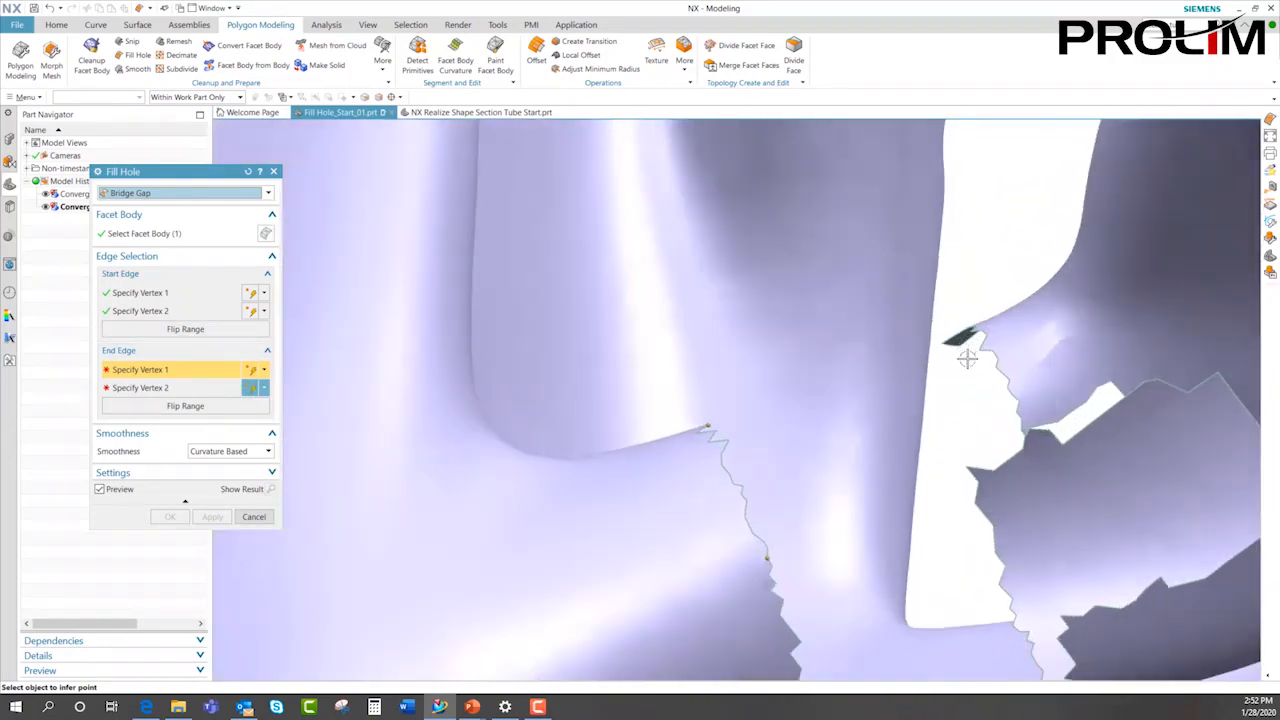
click(943, 343)
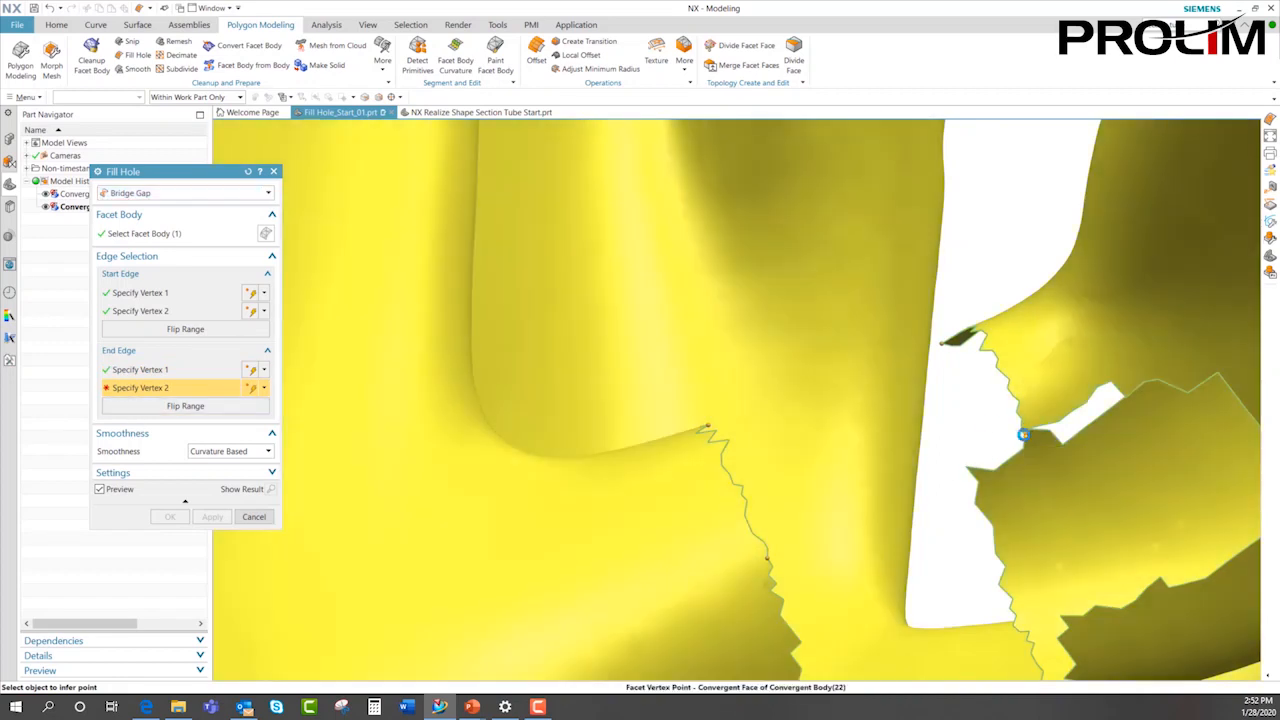
click(1019, 434)
- Try Linear and Refined smoothness on the bridge patch
scroll(1019, 434, down, 3)
middle_drag(935, 460, 685, 490)
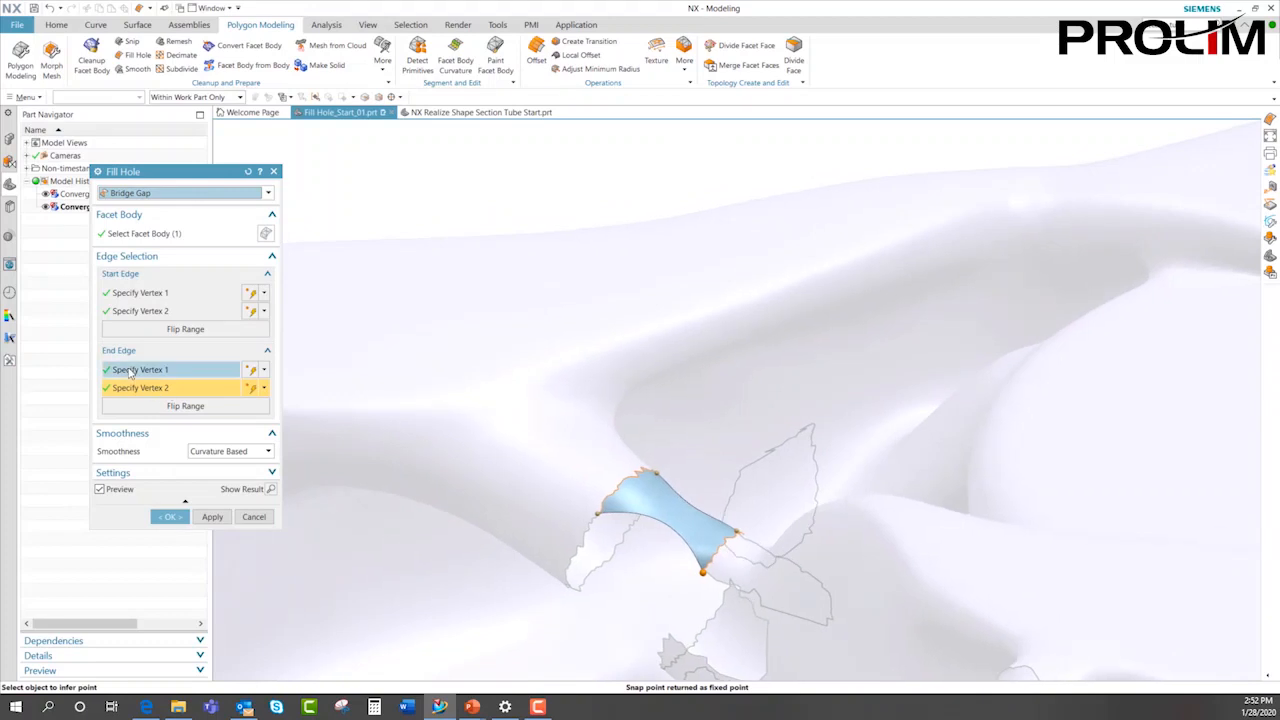
click(216, 453)
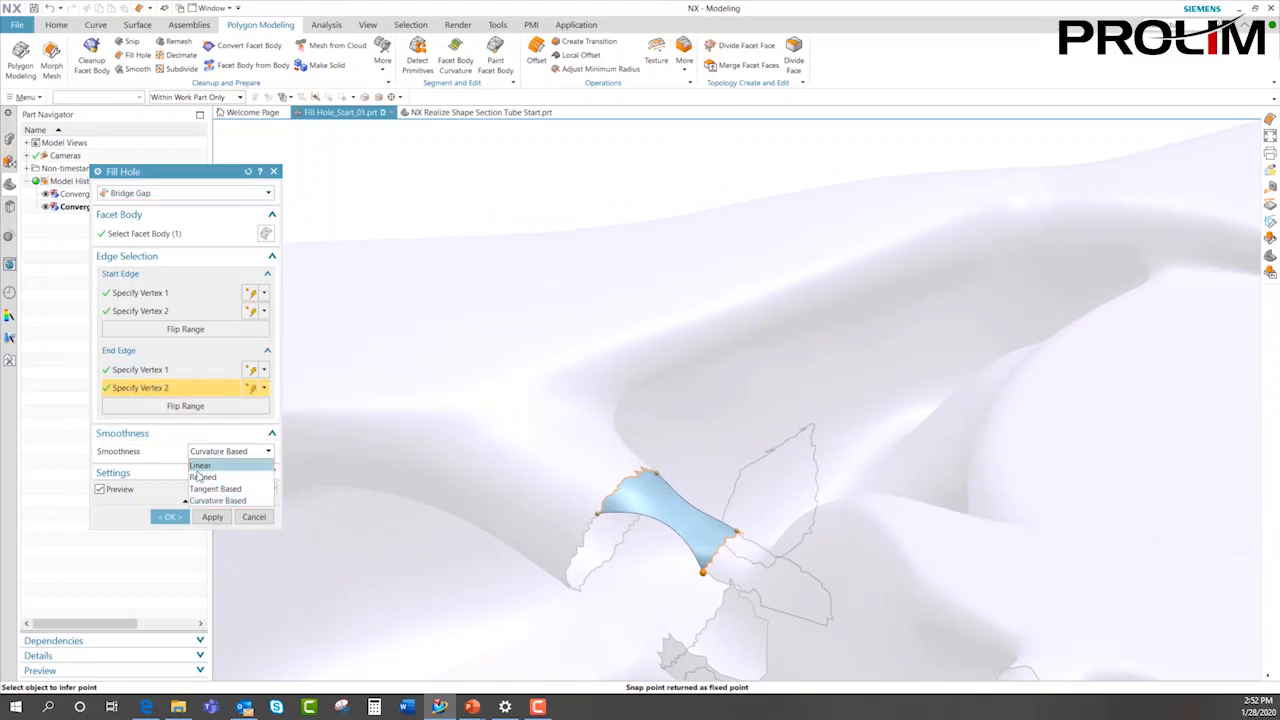
click(217, 465)
click(218, 453)
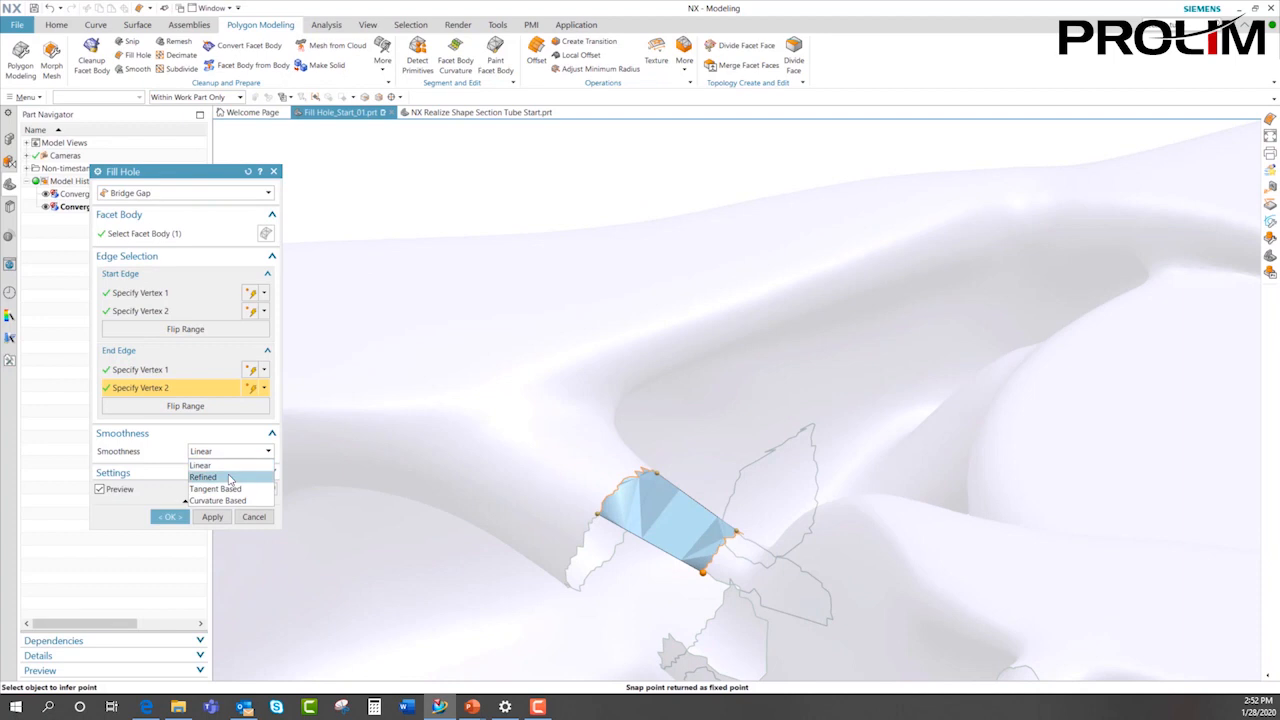
click(212, 477)
- Set the bridge patch's smoothness to Tangent Based and create the Bridge Gap fill
click(241, 453)
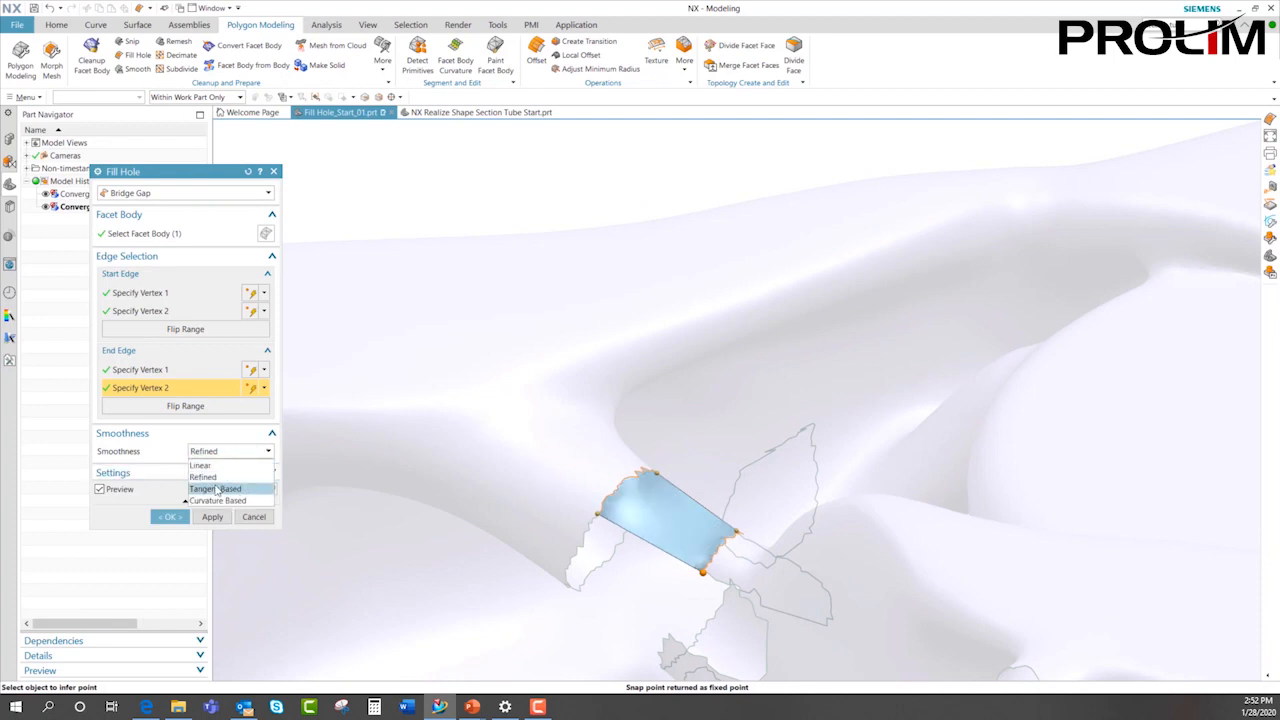
click(220, 489)
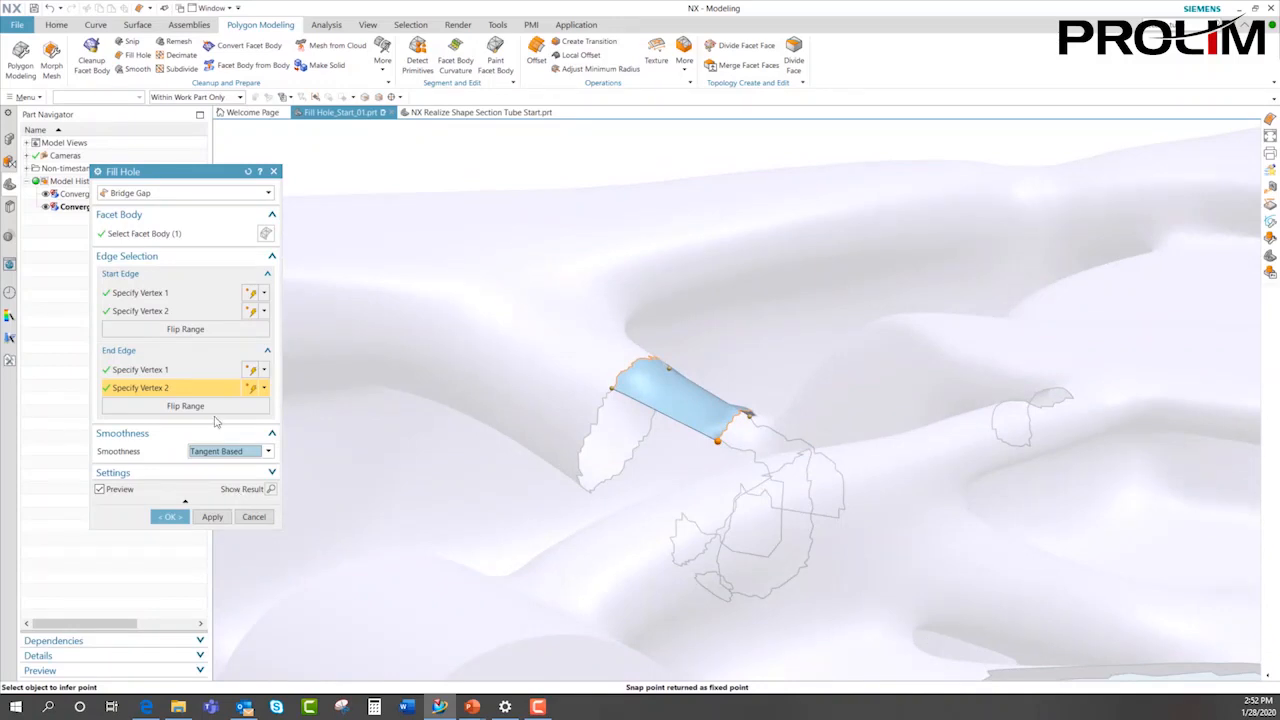
click(169, 517)
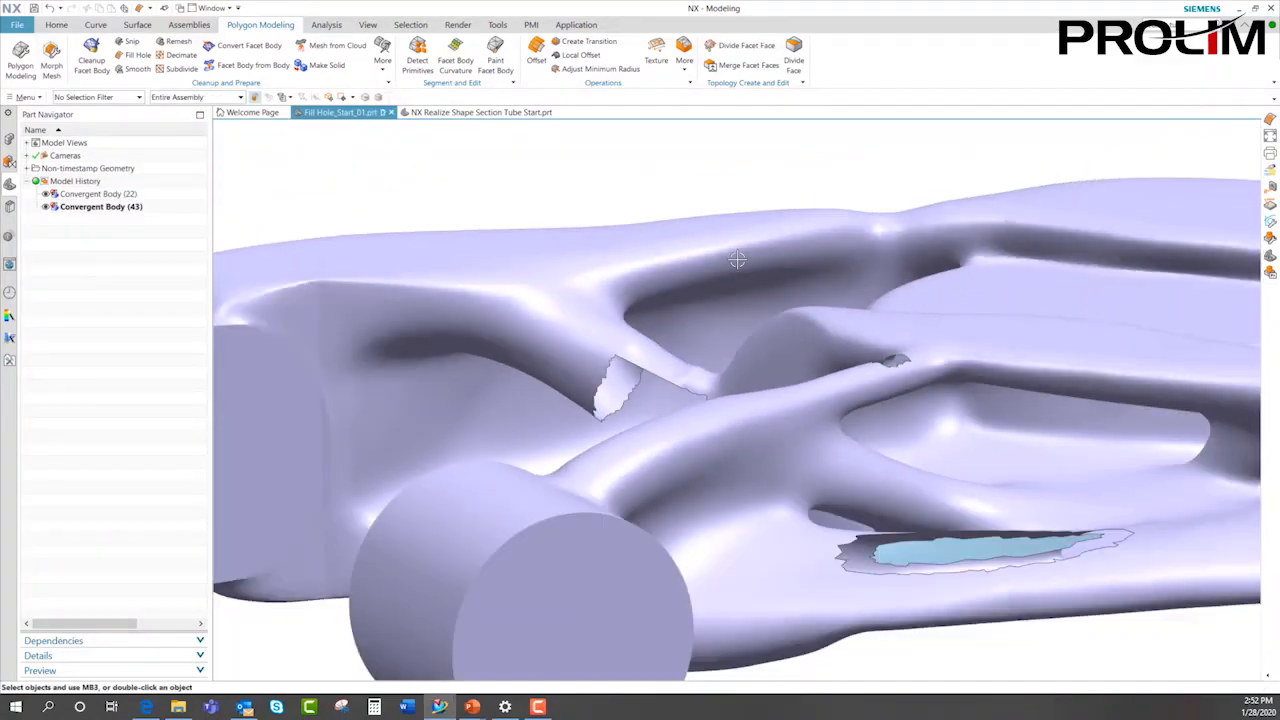
- Switch to the NX Realize Shape Section Tube Start part
scroll(737, 260, down, 3)
middle_drag(666, 209, 659, 219)
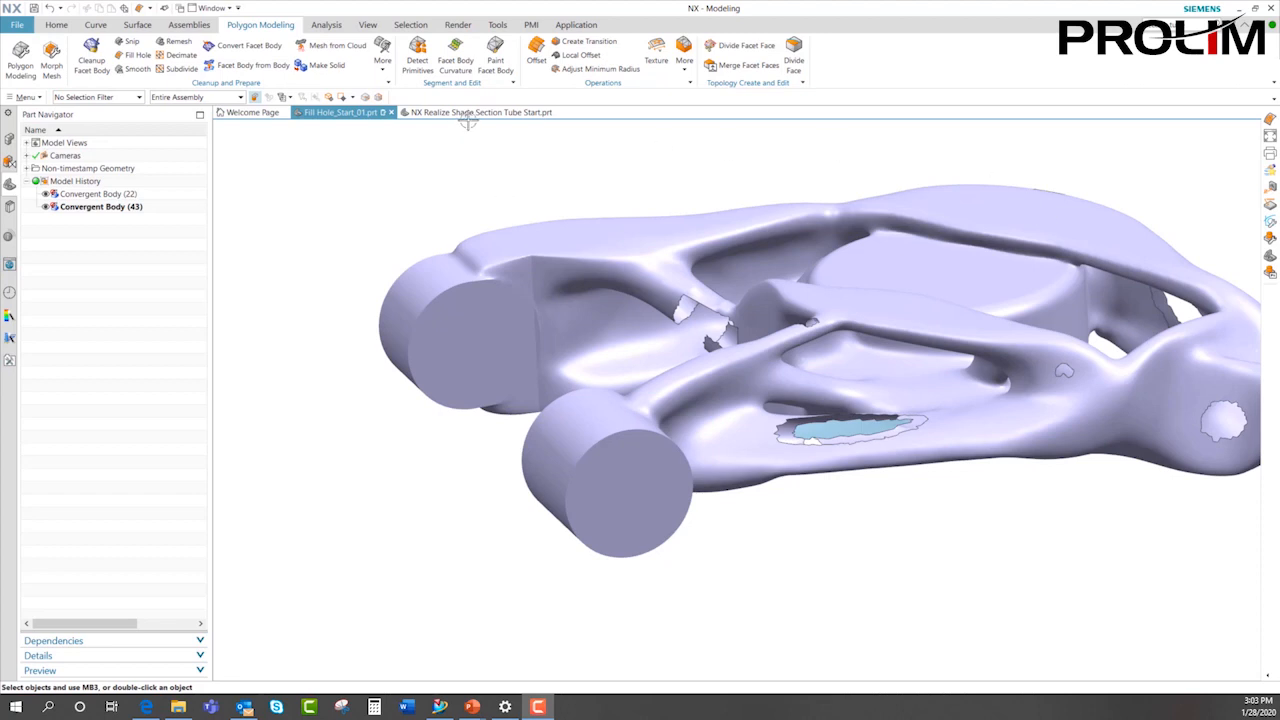
click(477, 112)
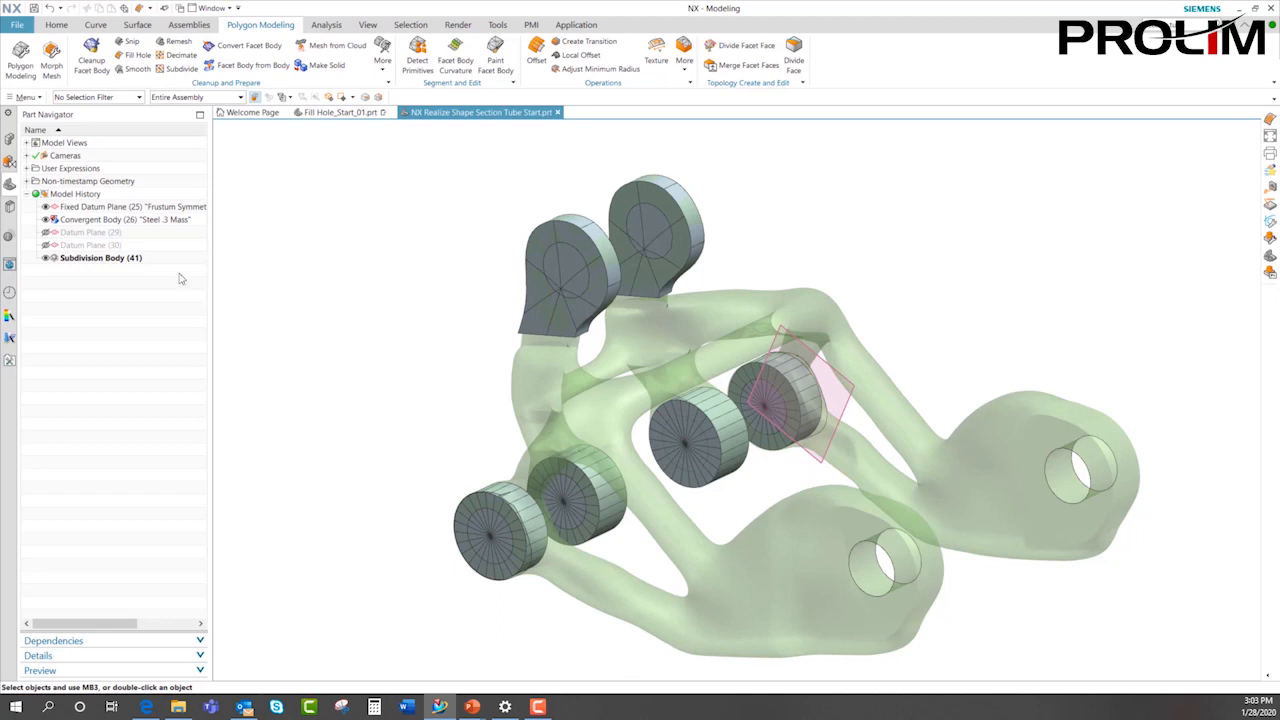
- Open the subdivision body for parameter editing in NX Realize Shape and dismiss Transform Cage
click(101, 259)
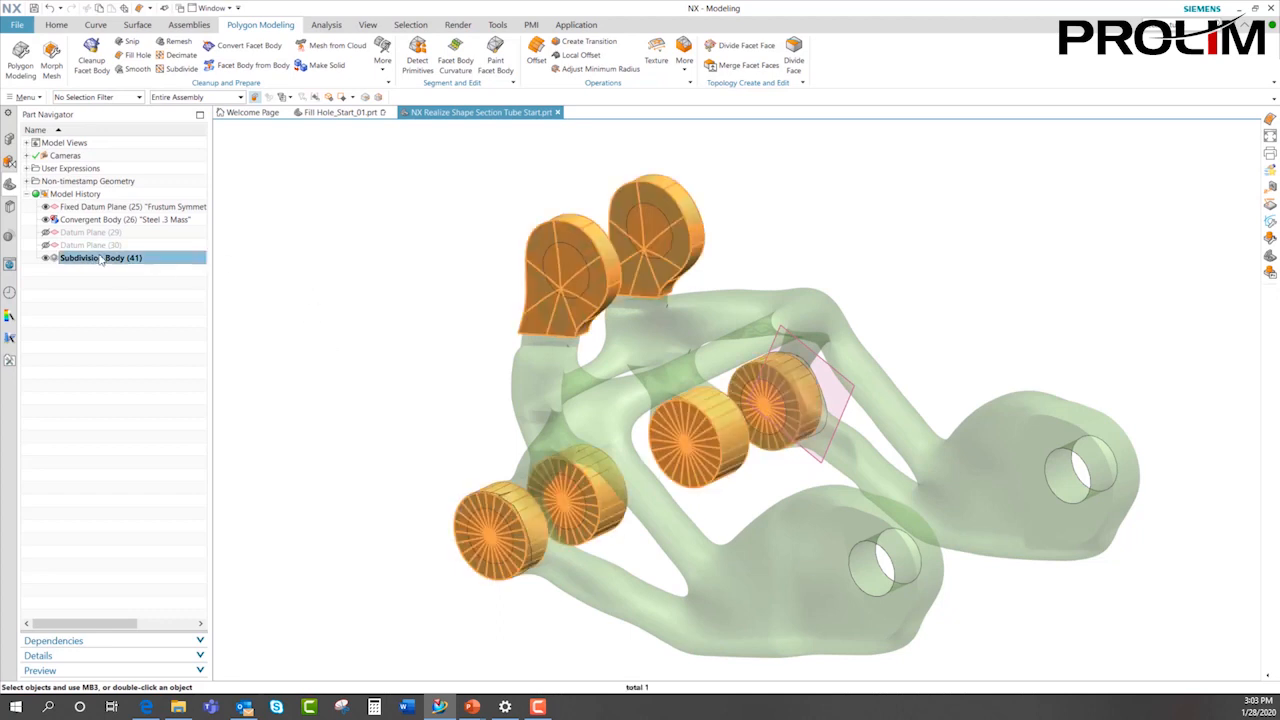
right_click(101, 259)
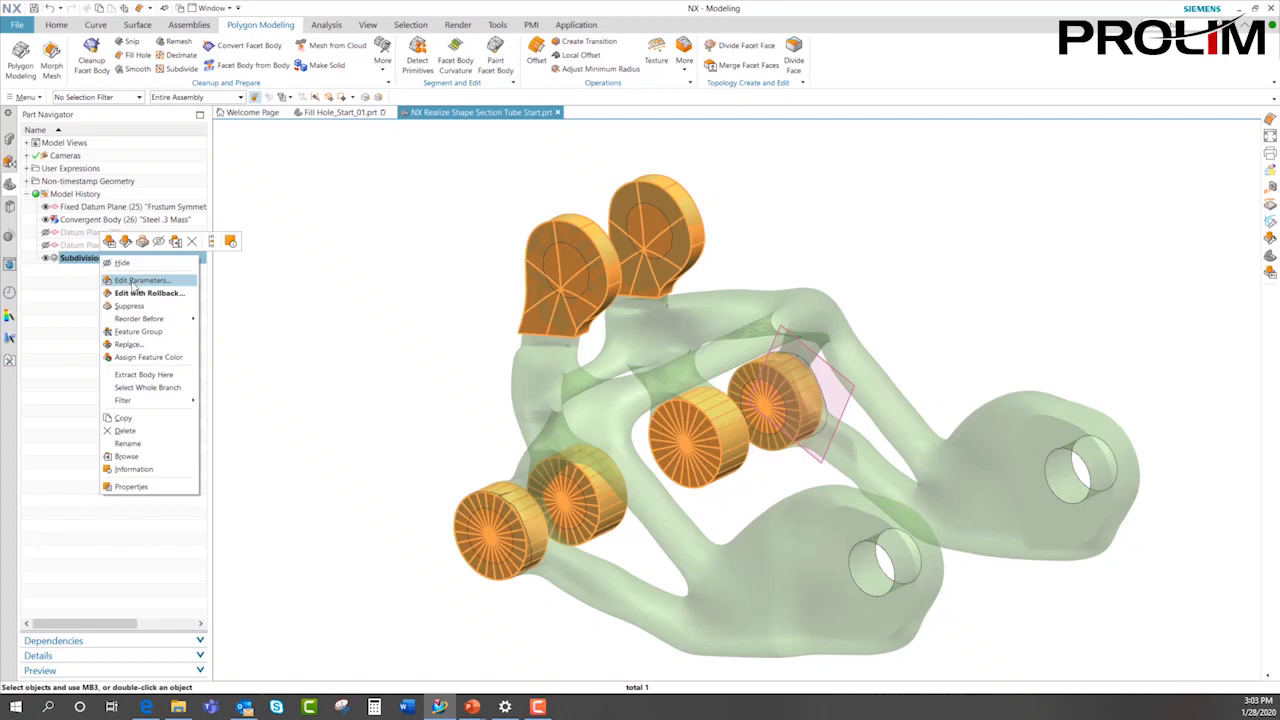
click(134, 281)
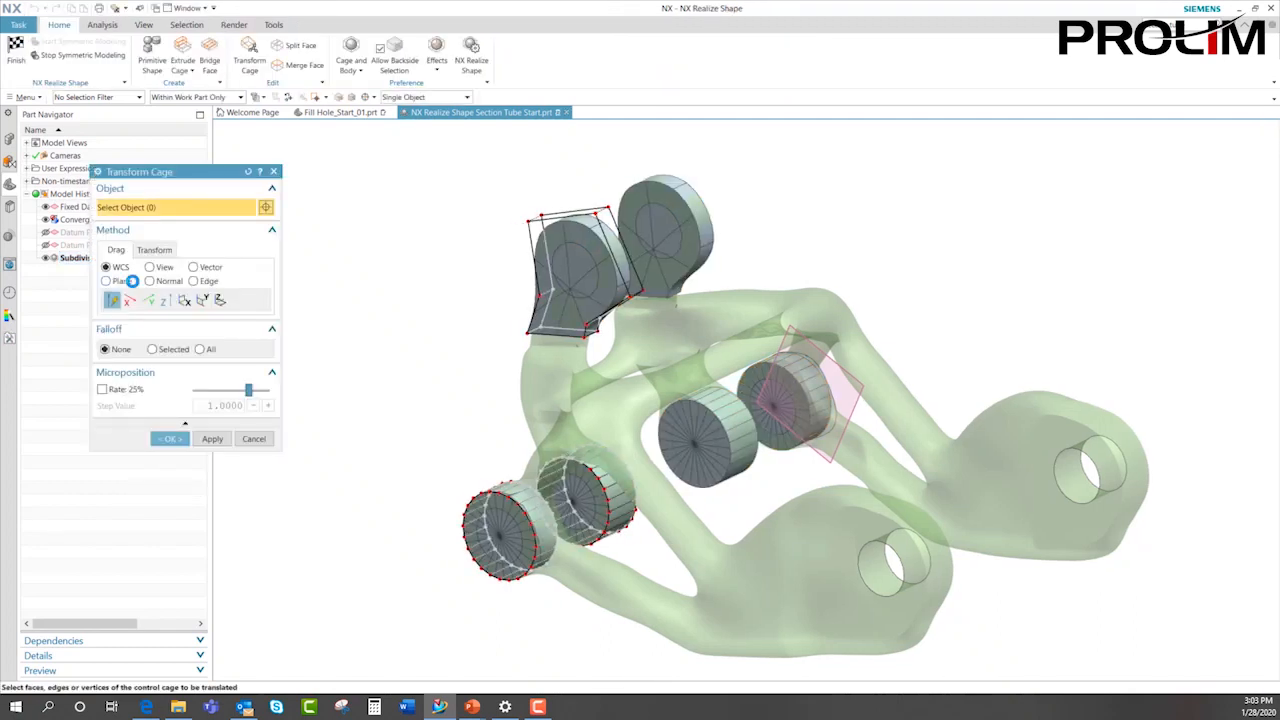
click(254, 440)
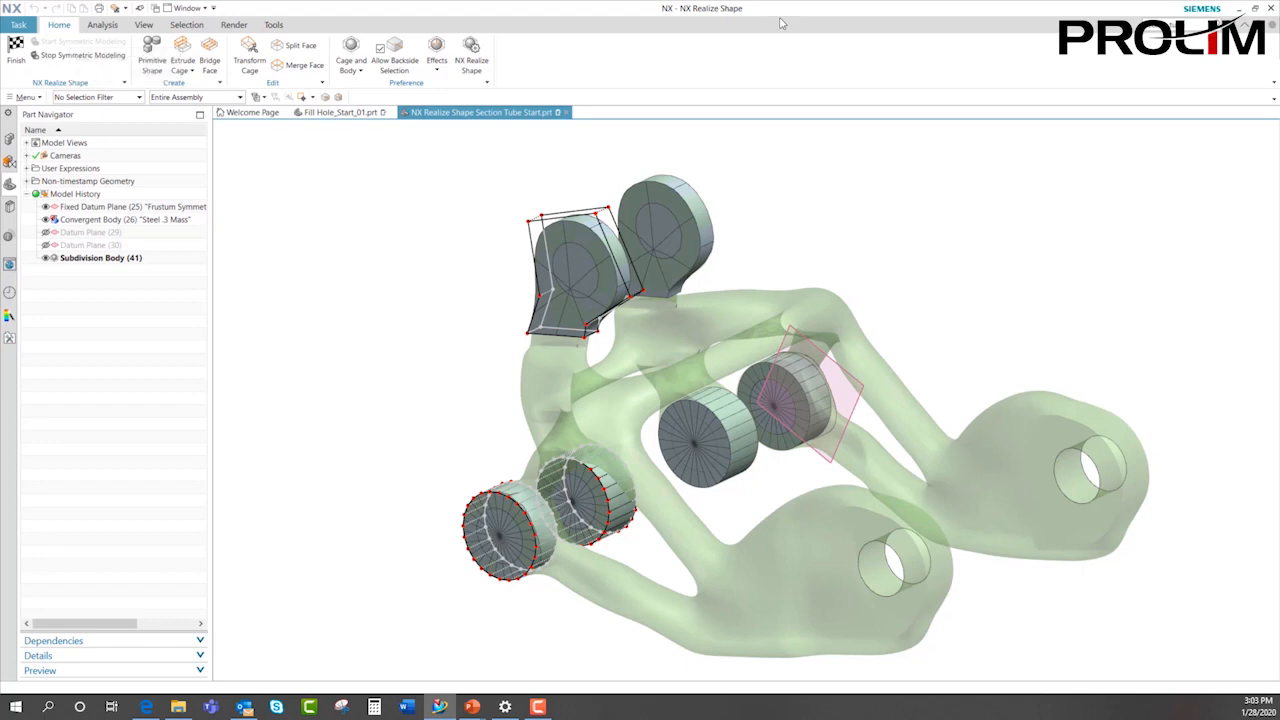
- Find the Section Tube command by searching for "section tube", start it and close the command search
click(1197, 26)
key(Return)
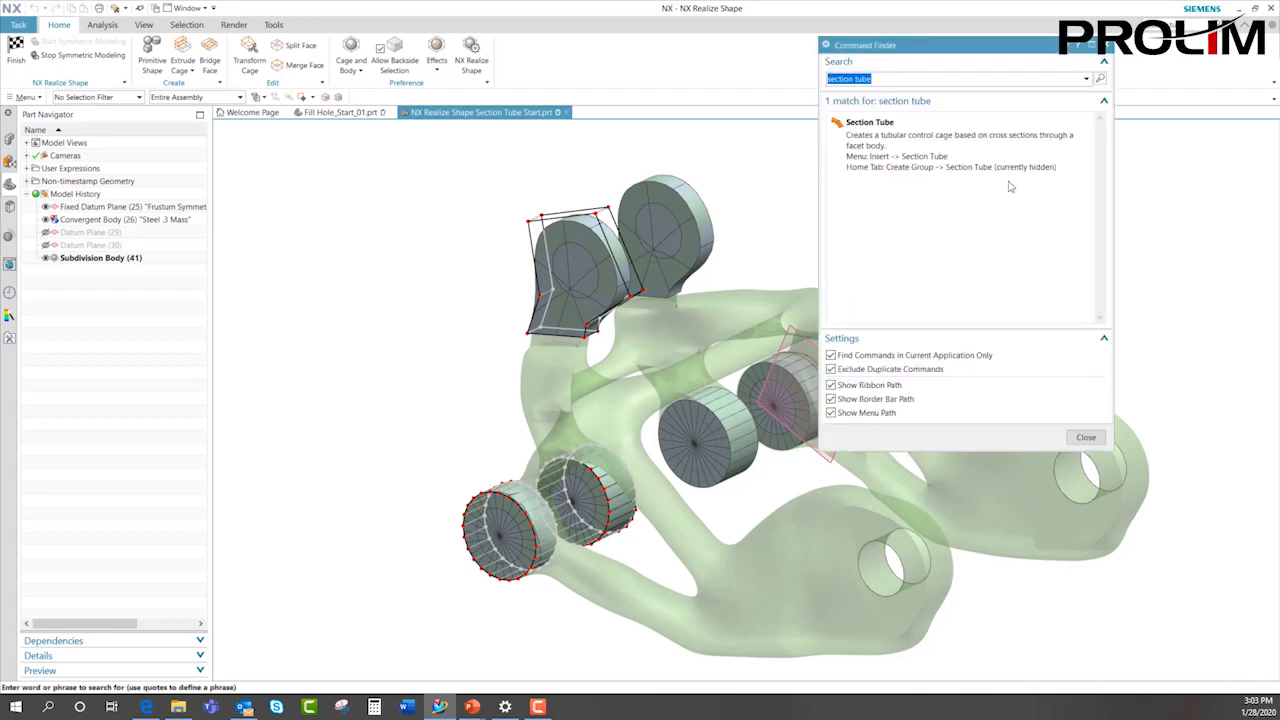
mouse_move(1015, 173)
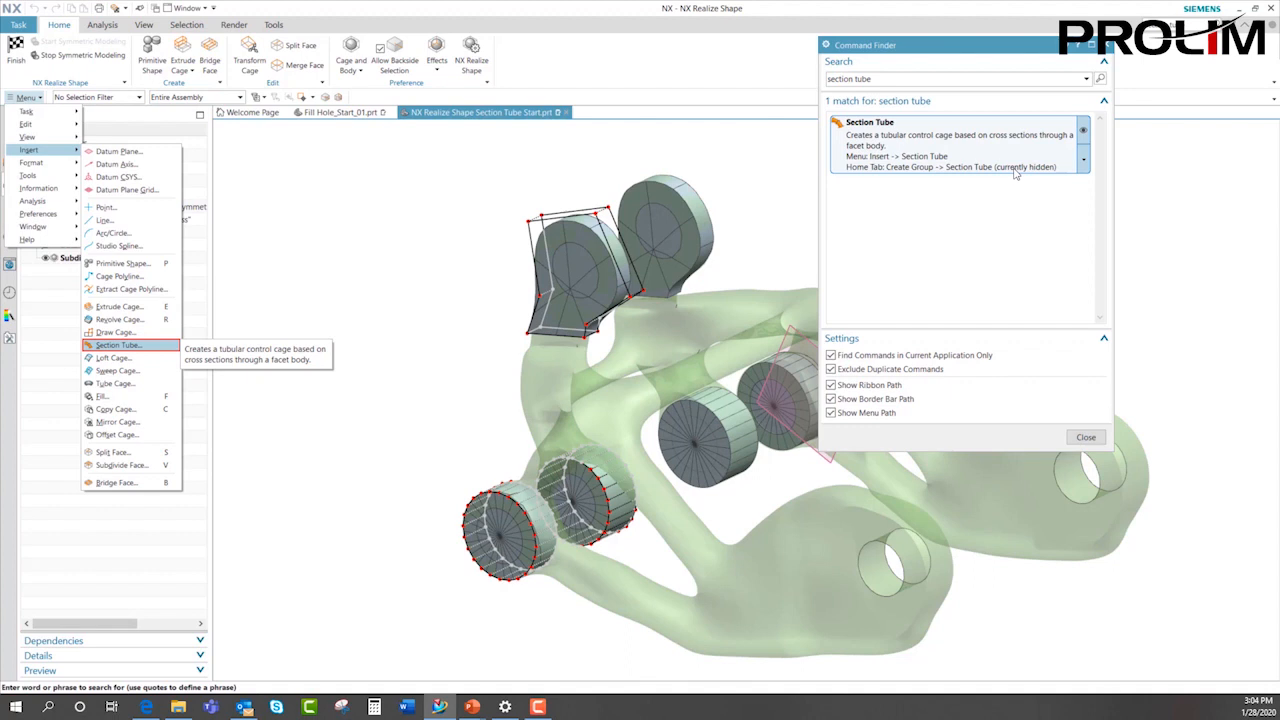
click(979, 157)
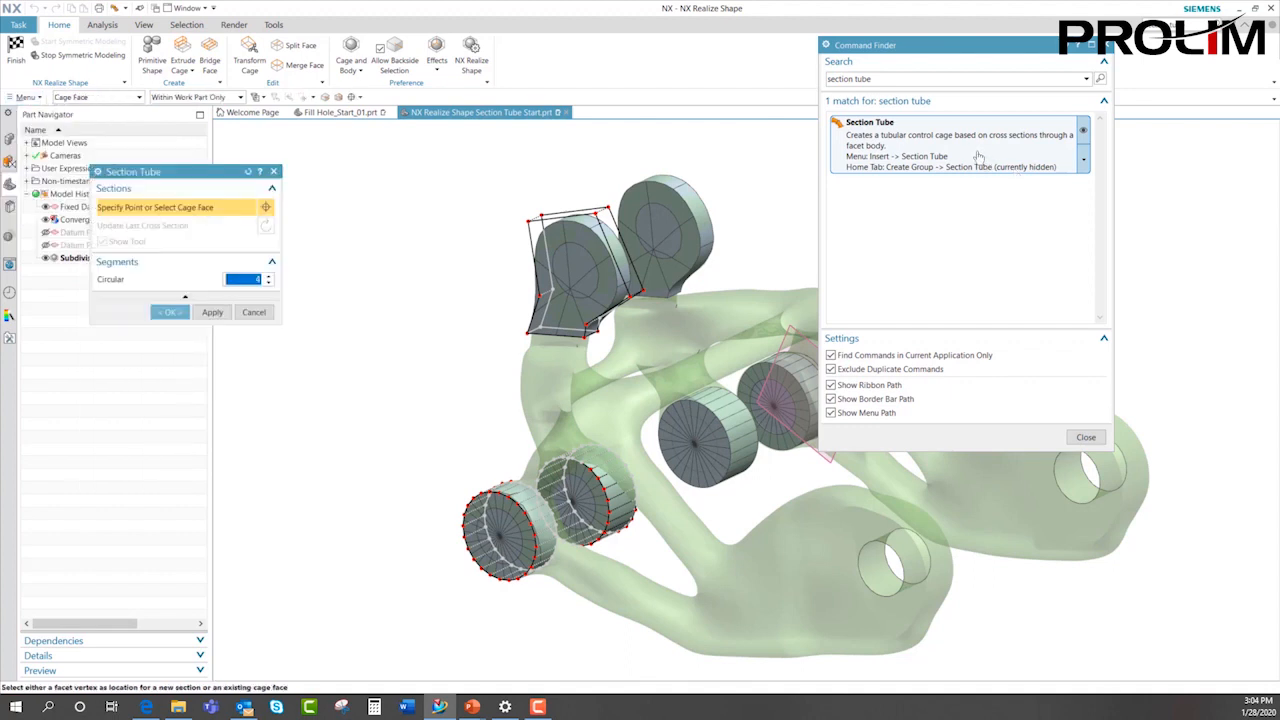
click(1086, 437)
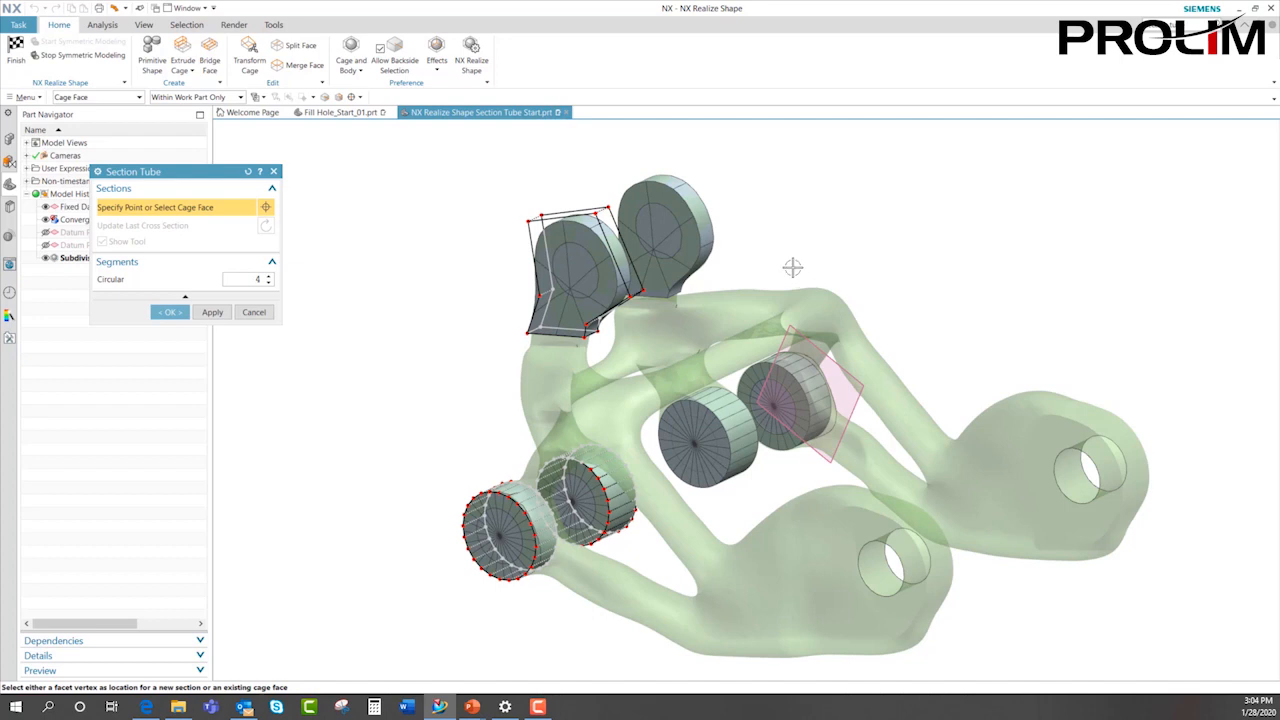
- Place the first tube cross section at a facet vertex on the convergent body's crossbar, near the symmetry plane
middle_drag(363, 331, 757, 409)
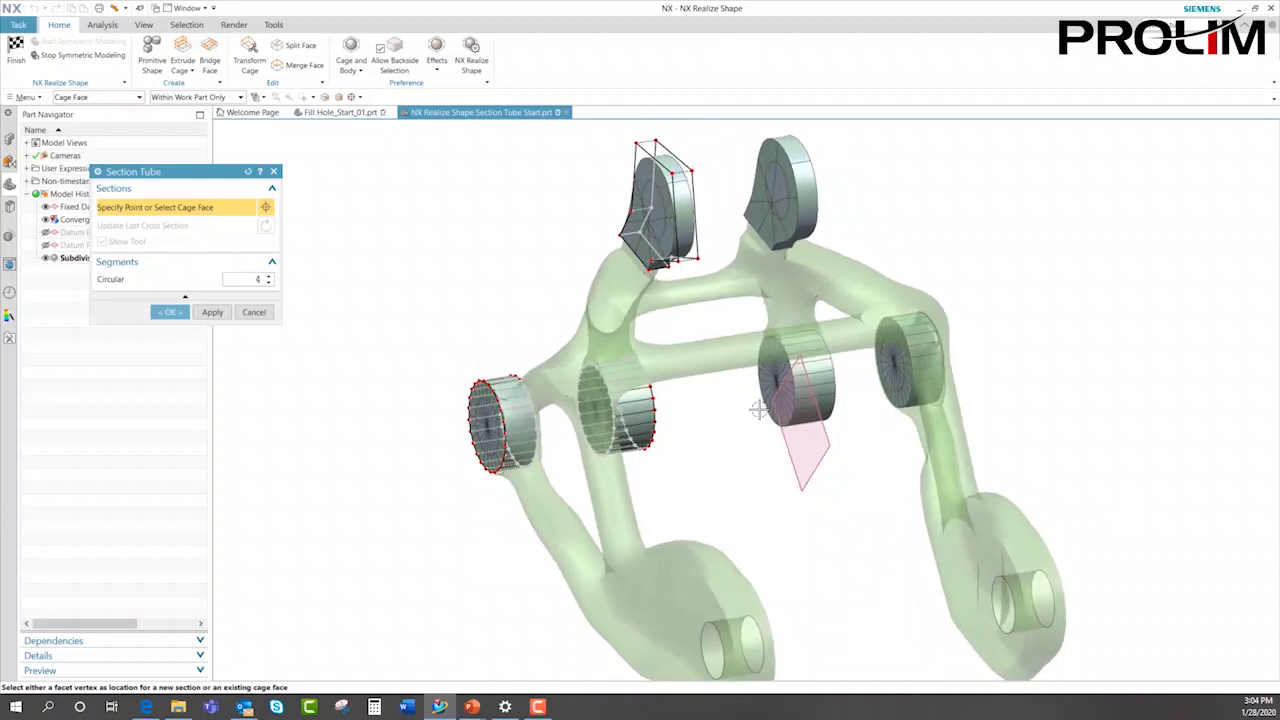
scroll(754, 403, up, 2)
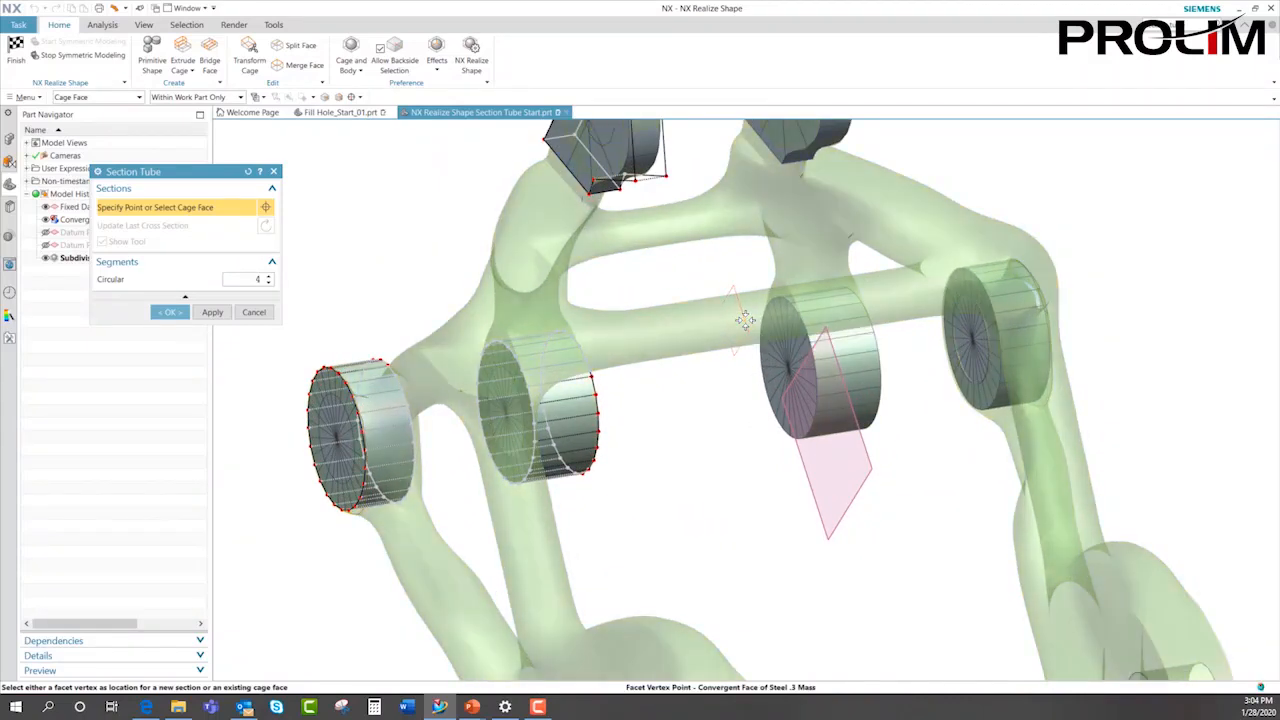
click(744, 319)
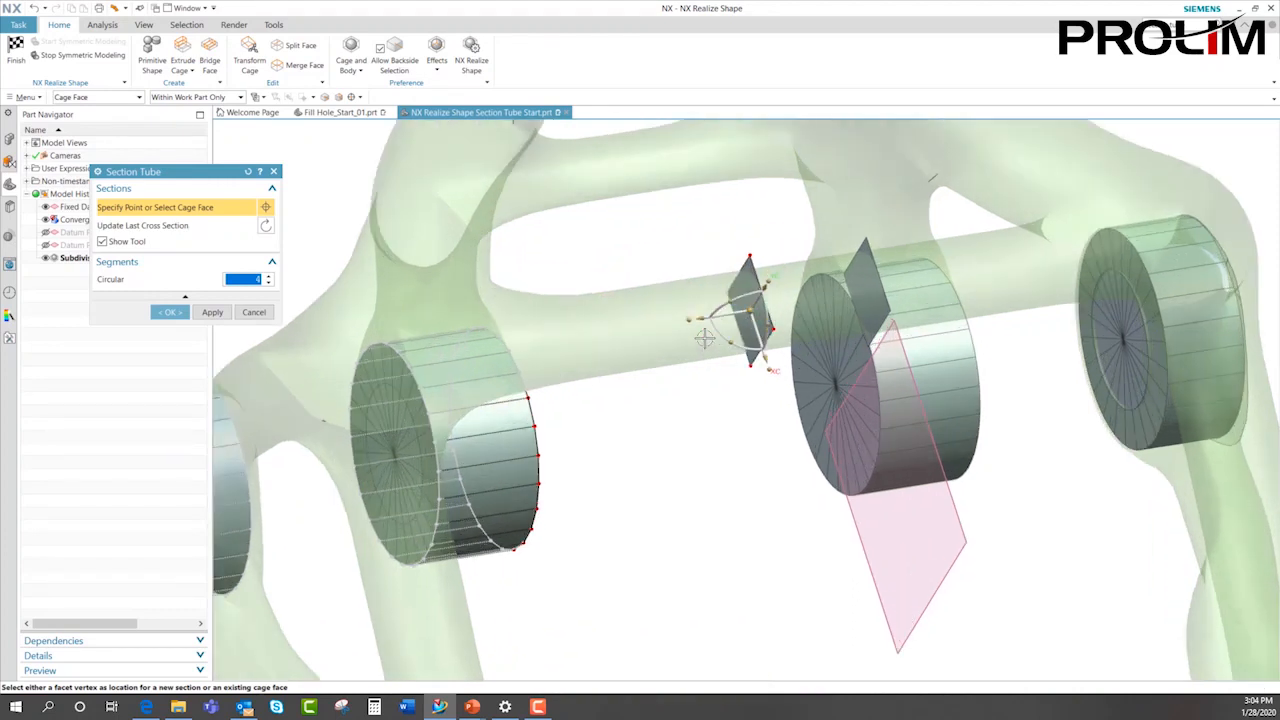
- Add four more cross sections along the crossbar toward its outer junction and create the section tube
scroll(697, 334, up, 2)
middle_drag(691, 377, 688, 363)
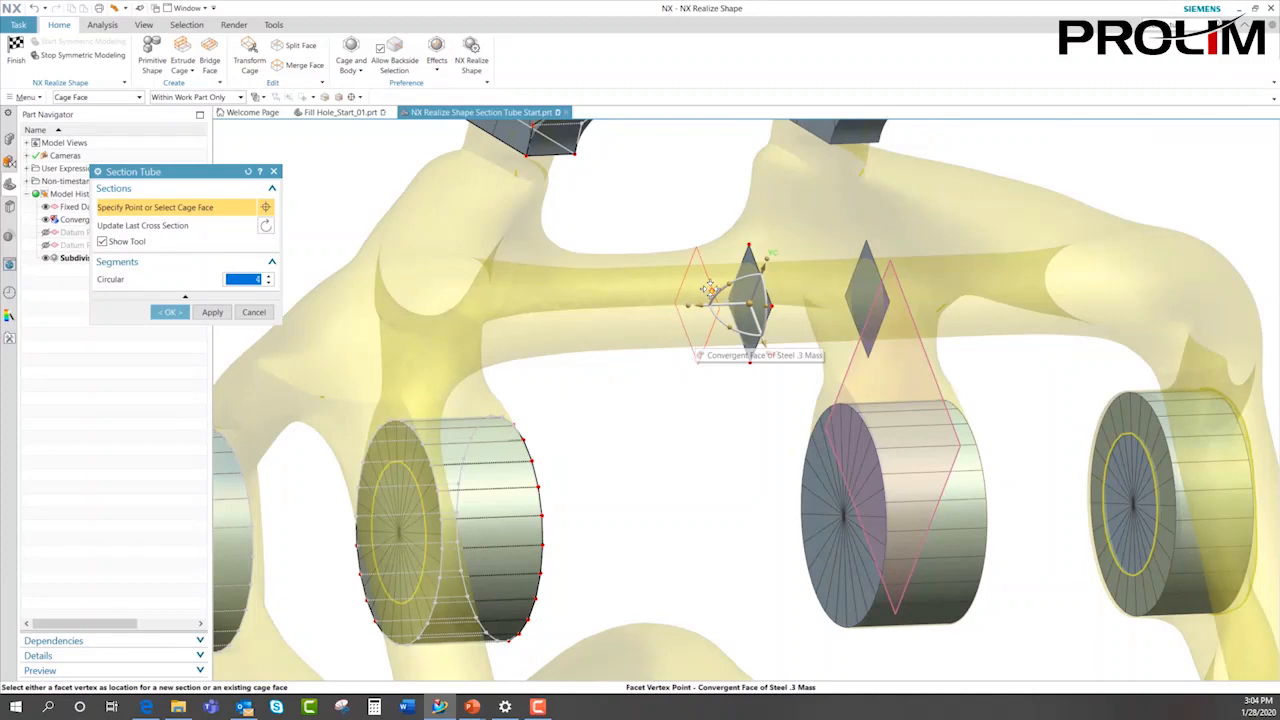
click(707, 289)
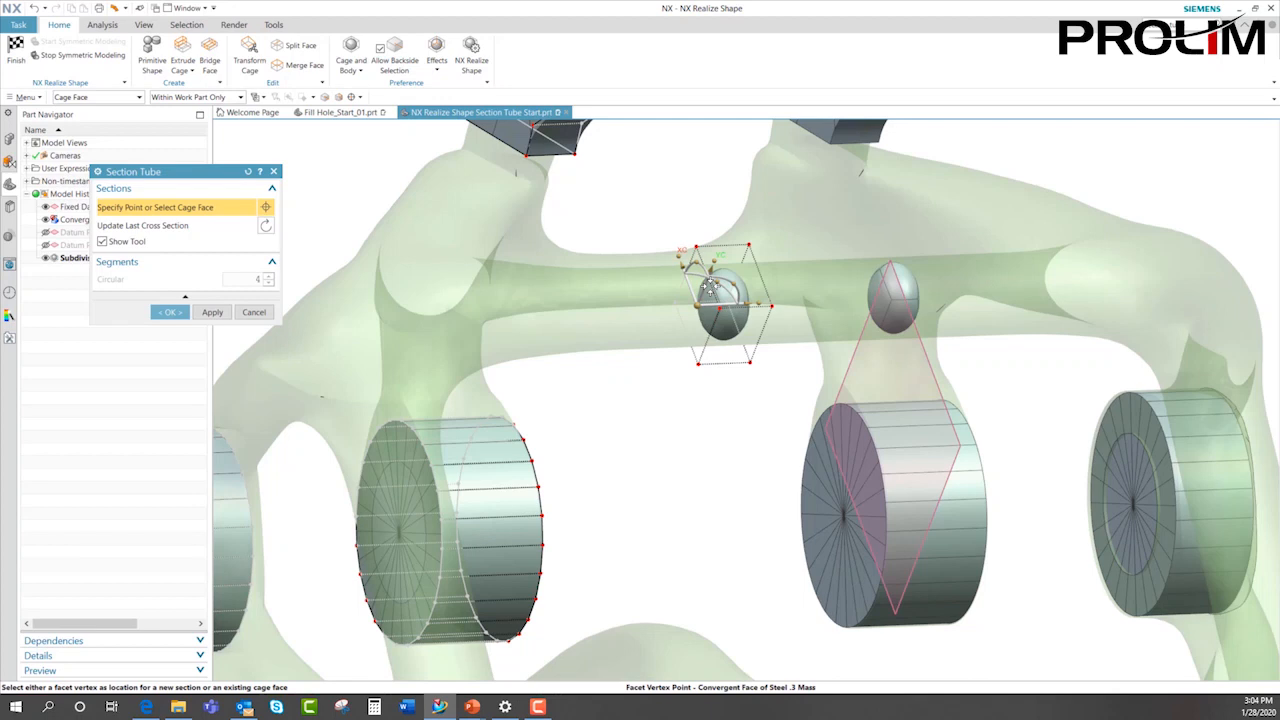
drag(707, 289, 655, 292)
click(600, 290)
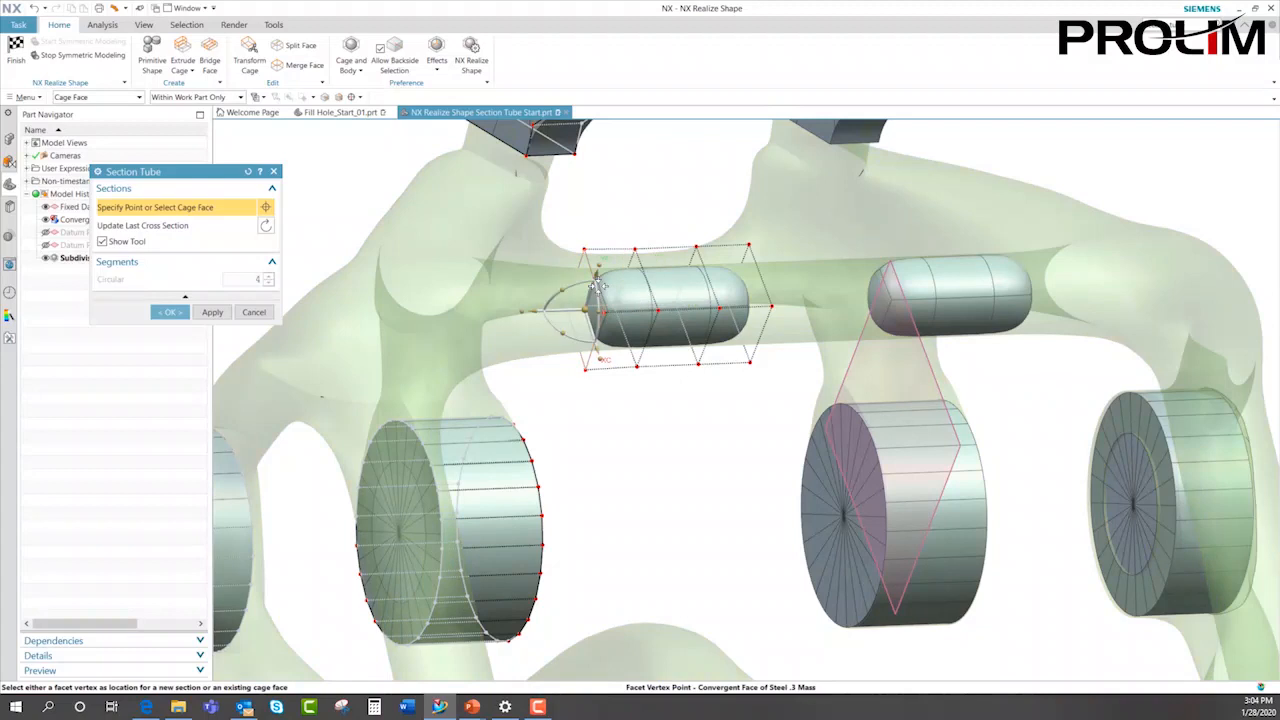
click(510, 279)
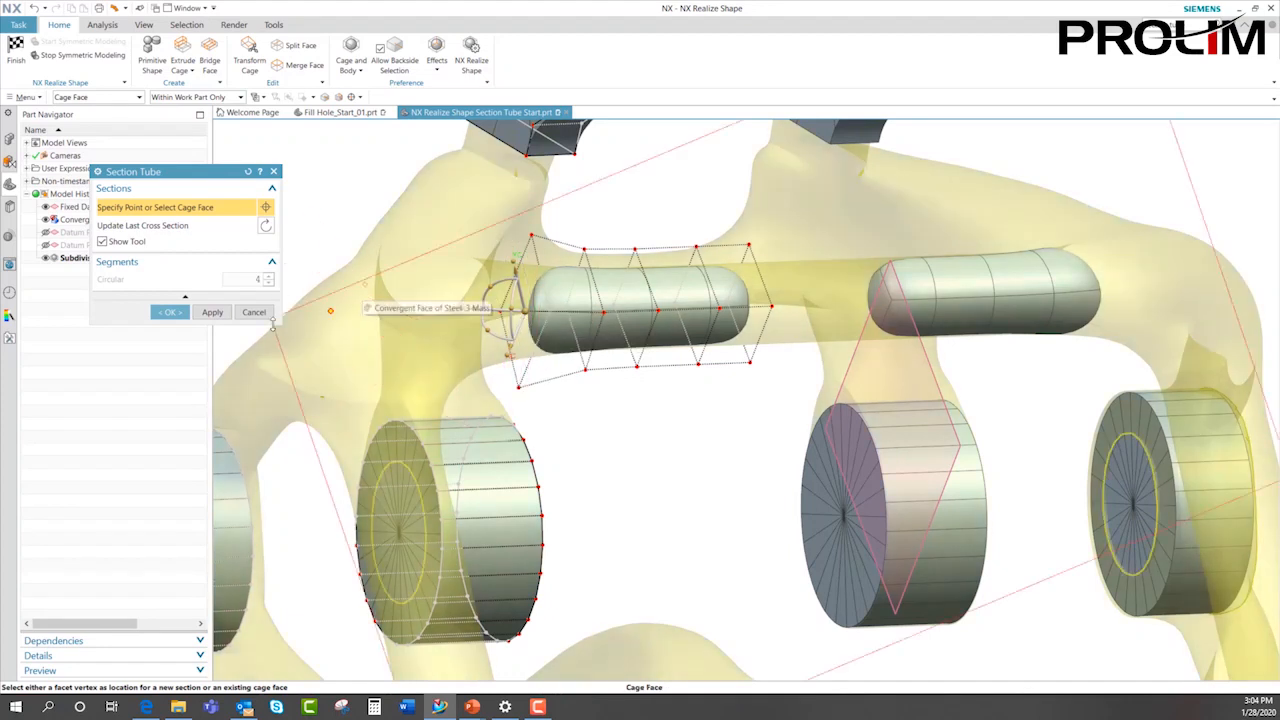
click(168, 312)
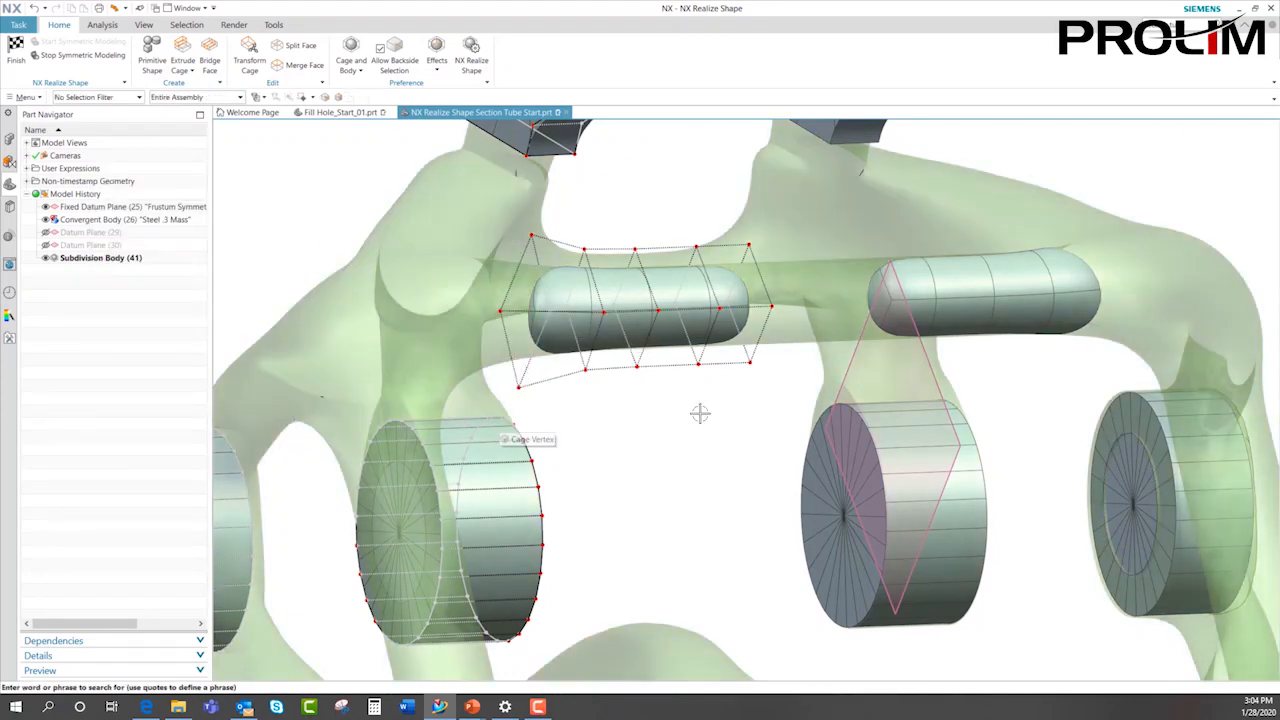
- Using Transform Cage, pull three vertices at the tube cage's outer end farther into the crossbar junction
scroll(700, 413, down, 3)
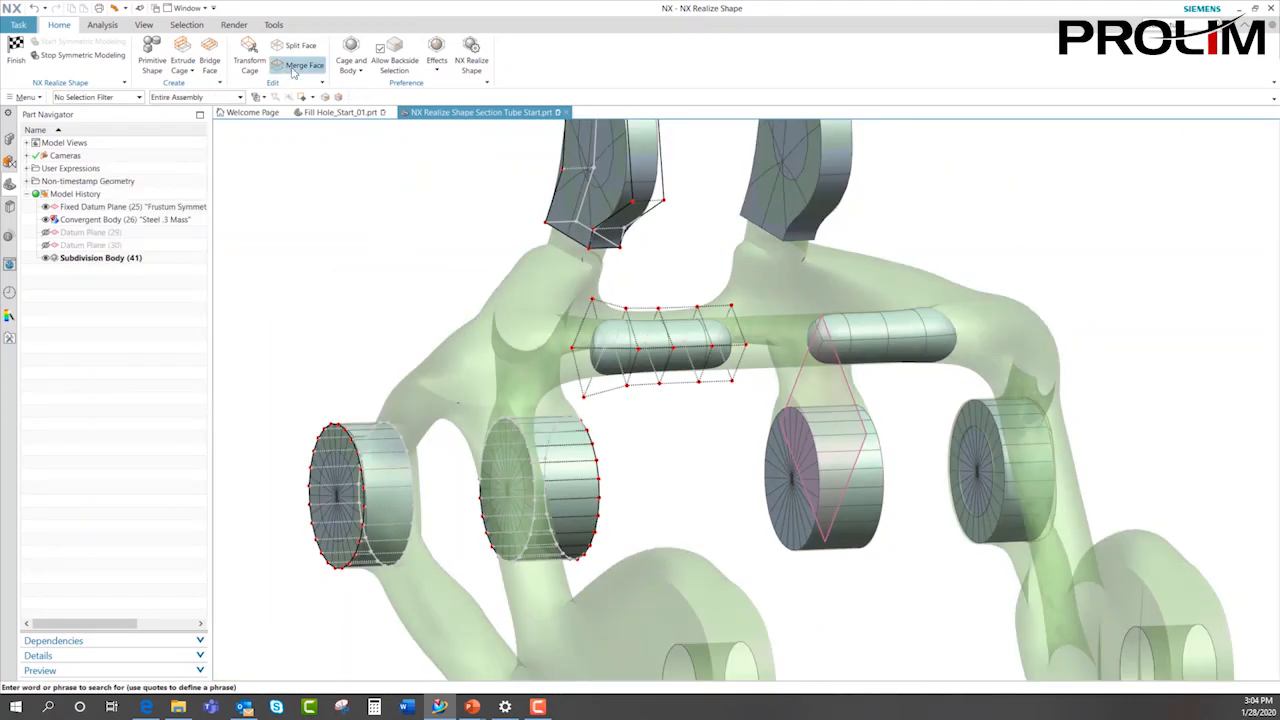
click(245, 62)
middle_drag(658, 480, 690, 433)
scroll(690, 433, up, 2)
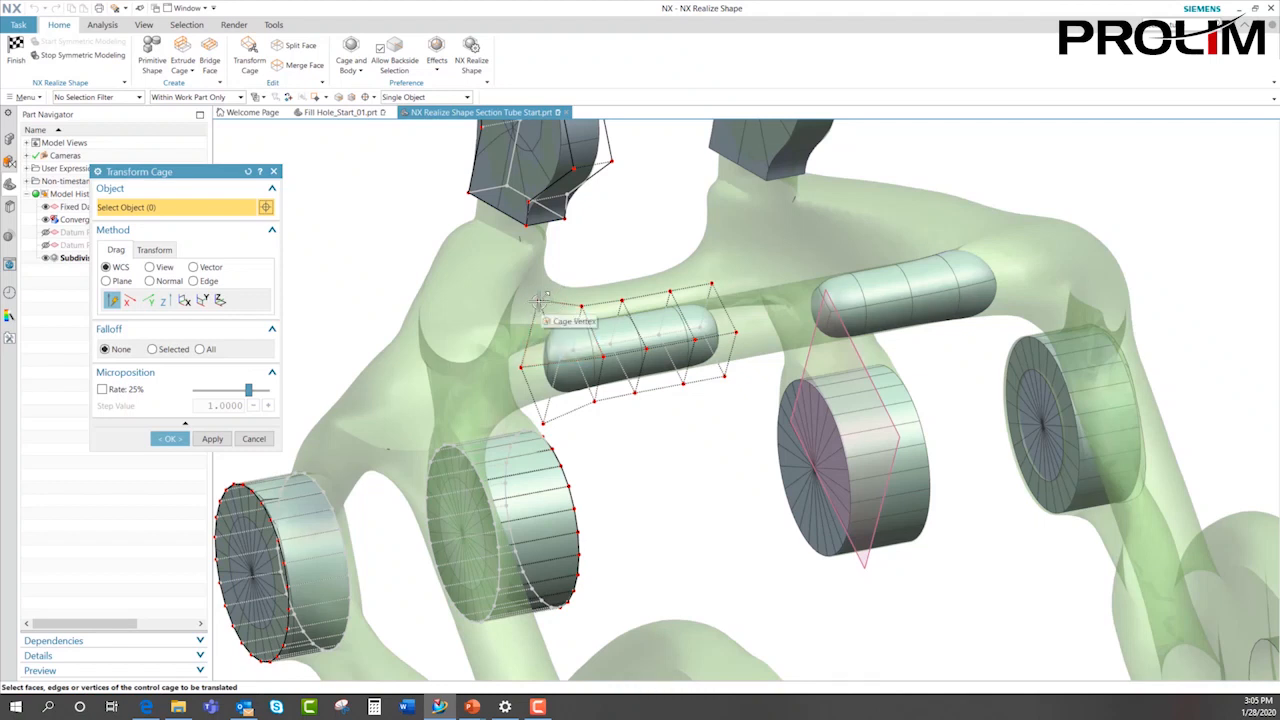
drag(535, 298, 521, 268)
drag(522, 340, 479, 348)
drag(540, 420, 518, 428)
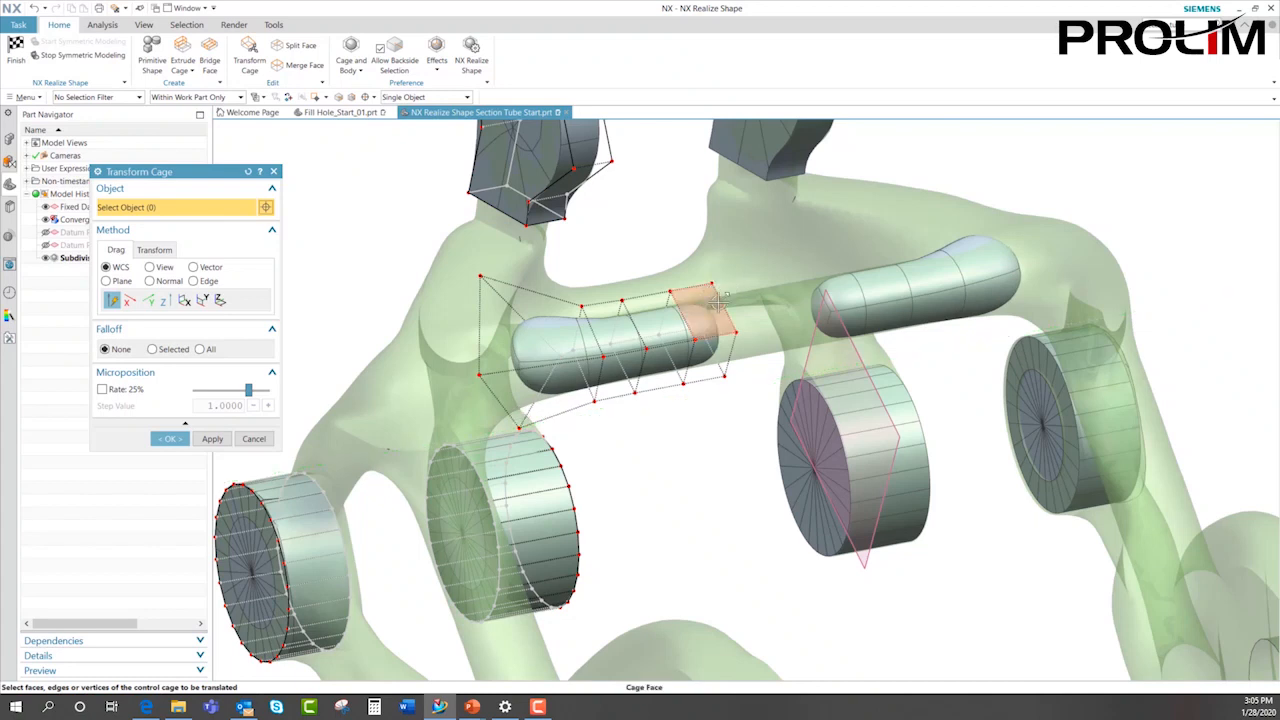
- Extend the tube cage's inner end toward the symmetry plane by moving its upper edge and lower face, and accept the transform
drag(726, 298, 776, 288)
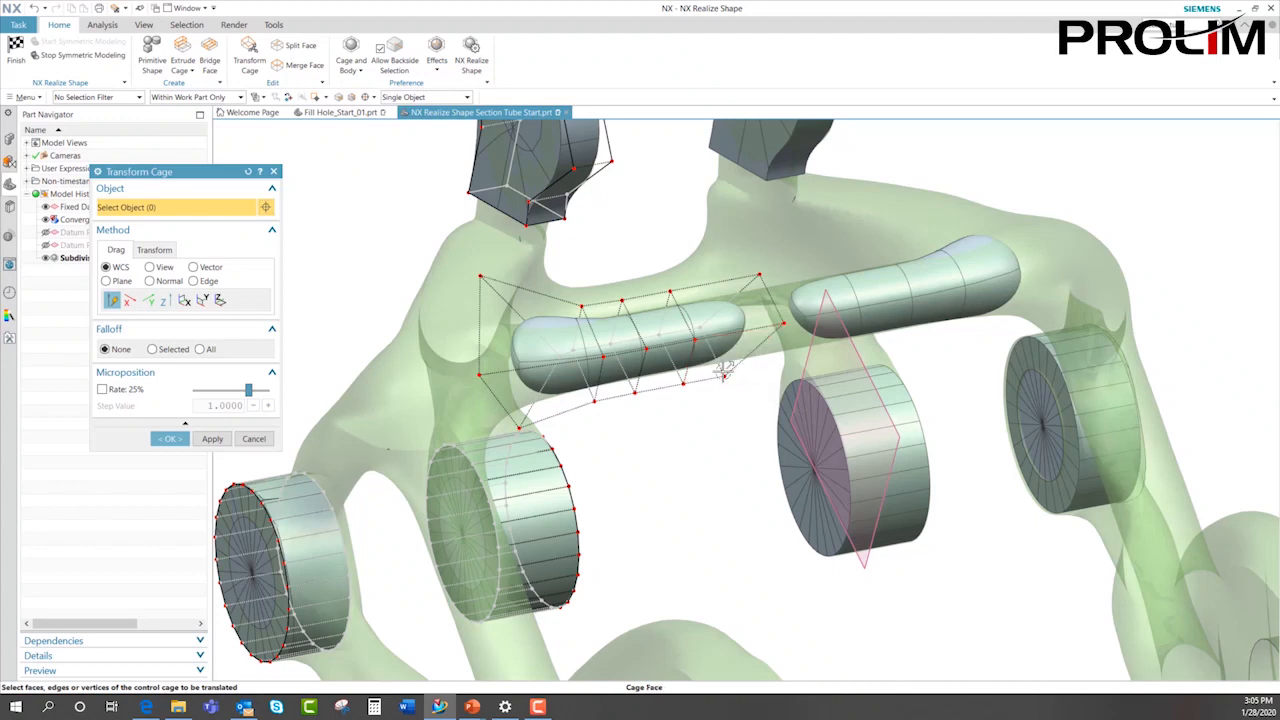
click(722, 377)
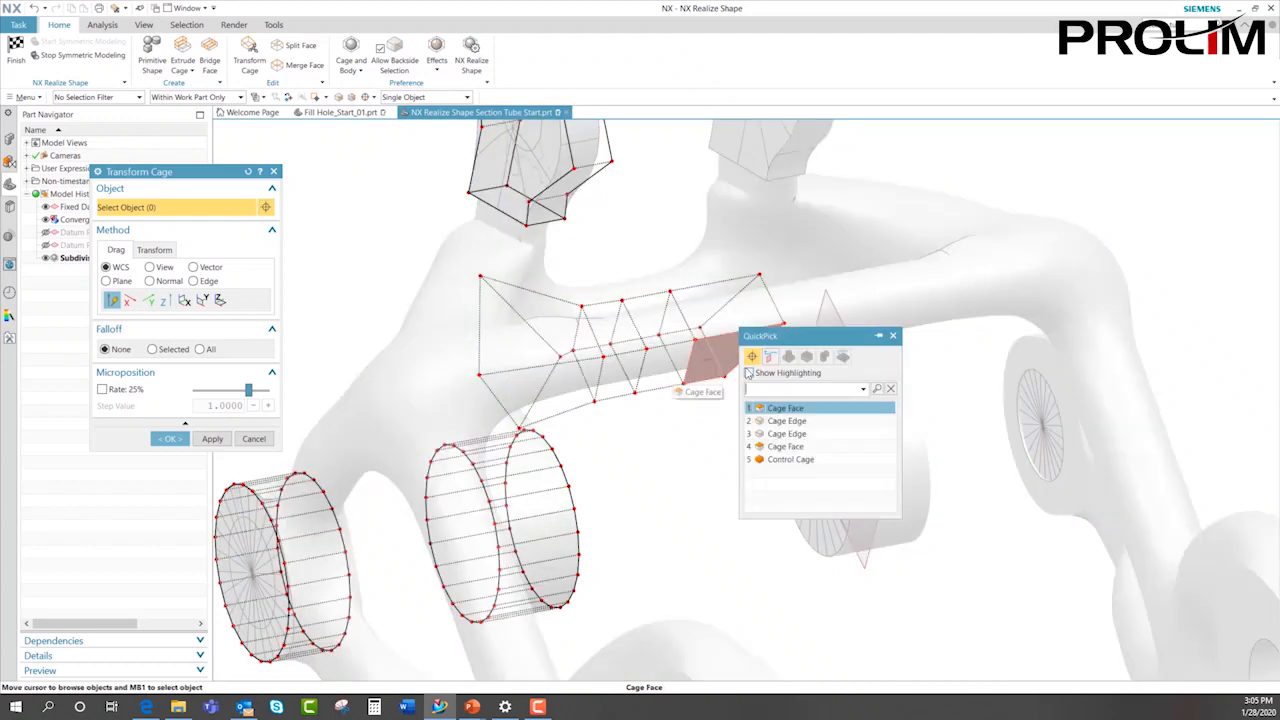
click(893, 336)
click(743, 357)
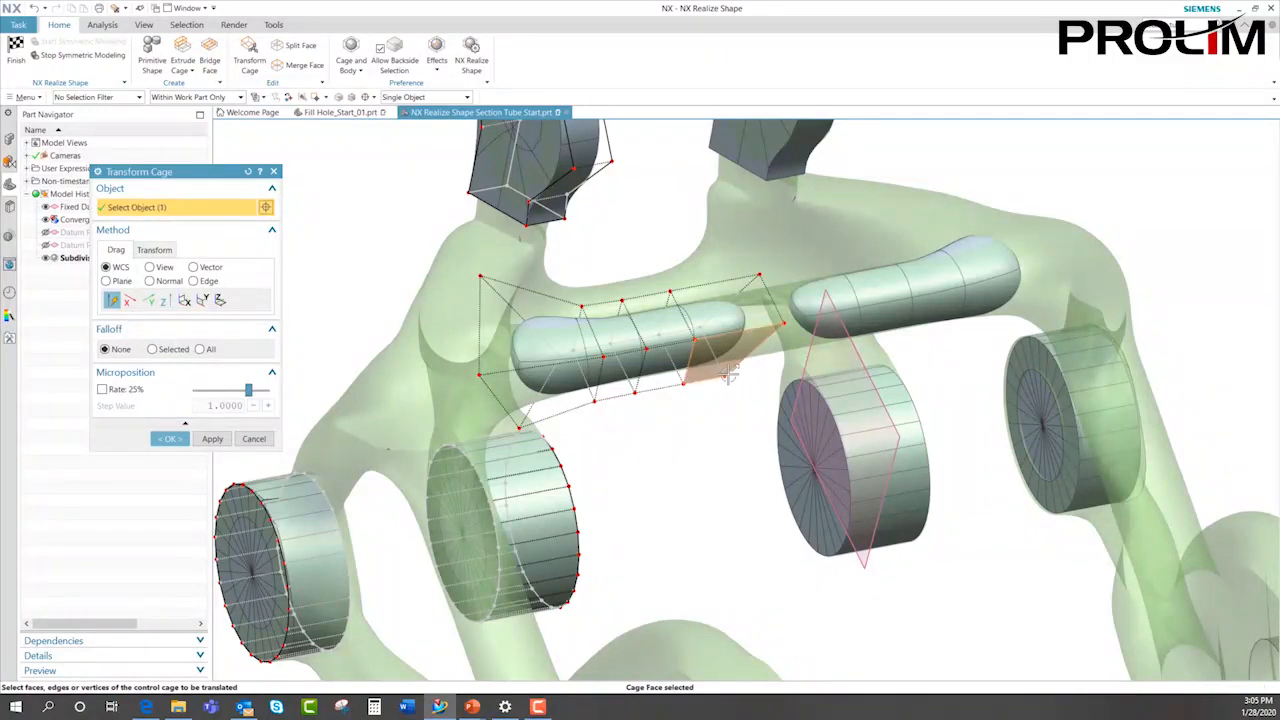
drag(735, 375, 747, 370)
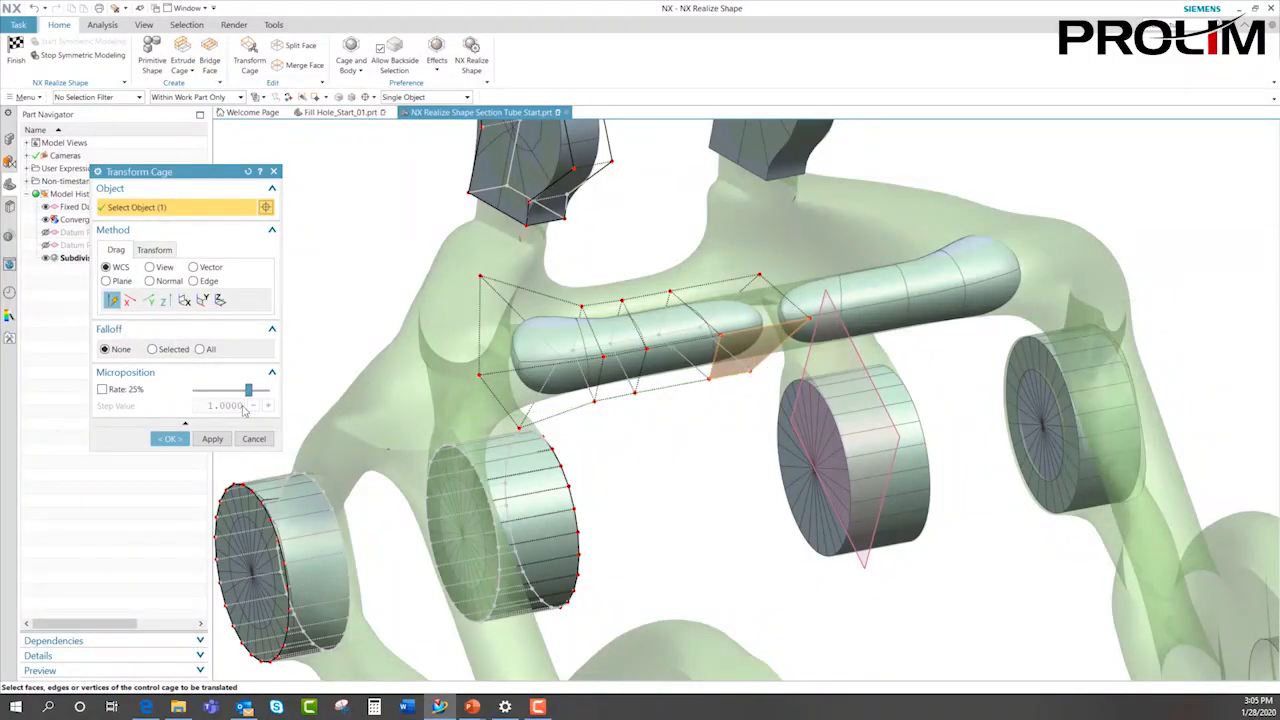
click(168, 438)
middle_drag(643, 457, 775, 320)
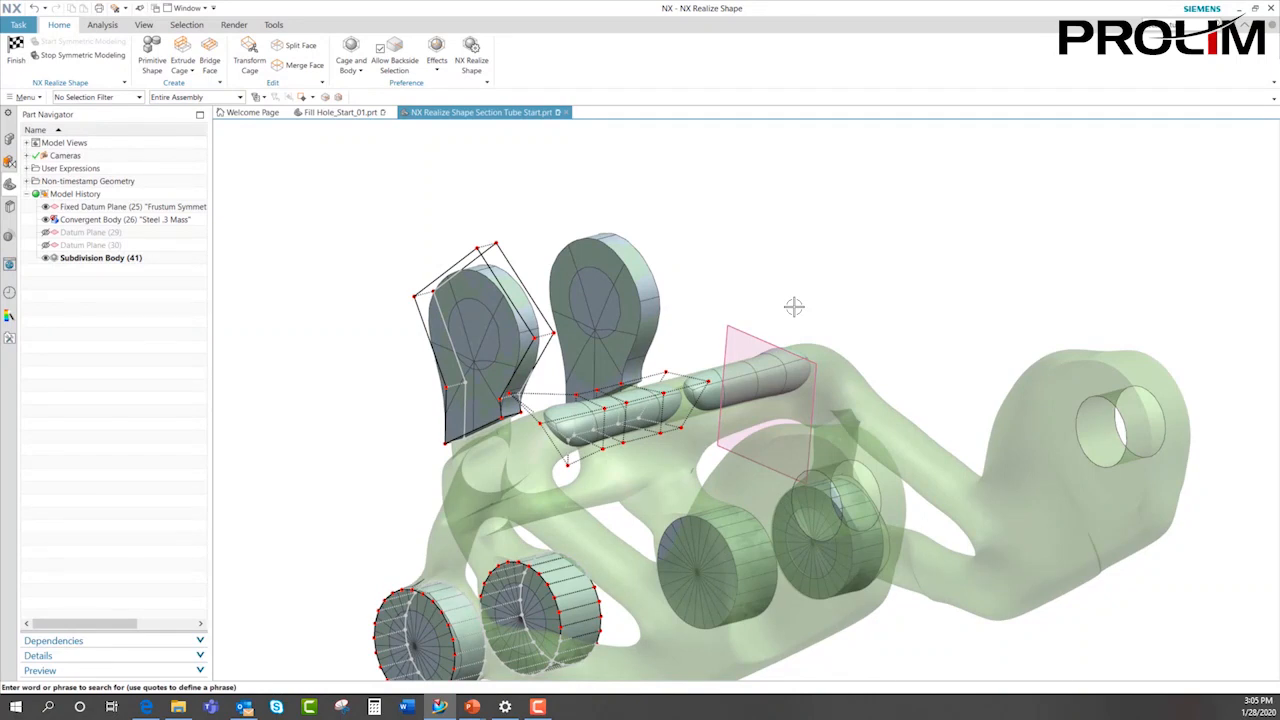
mouse_move(781, 251)
middle_down()
mouse_move(794, 257)
mouse_move(785, 268)
middle_up()
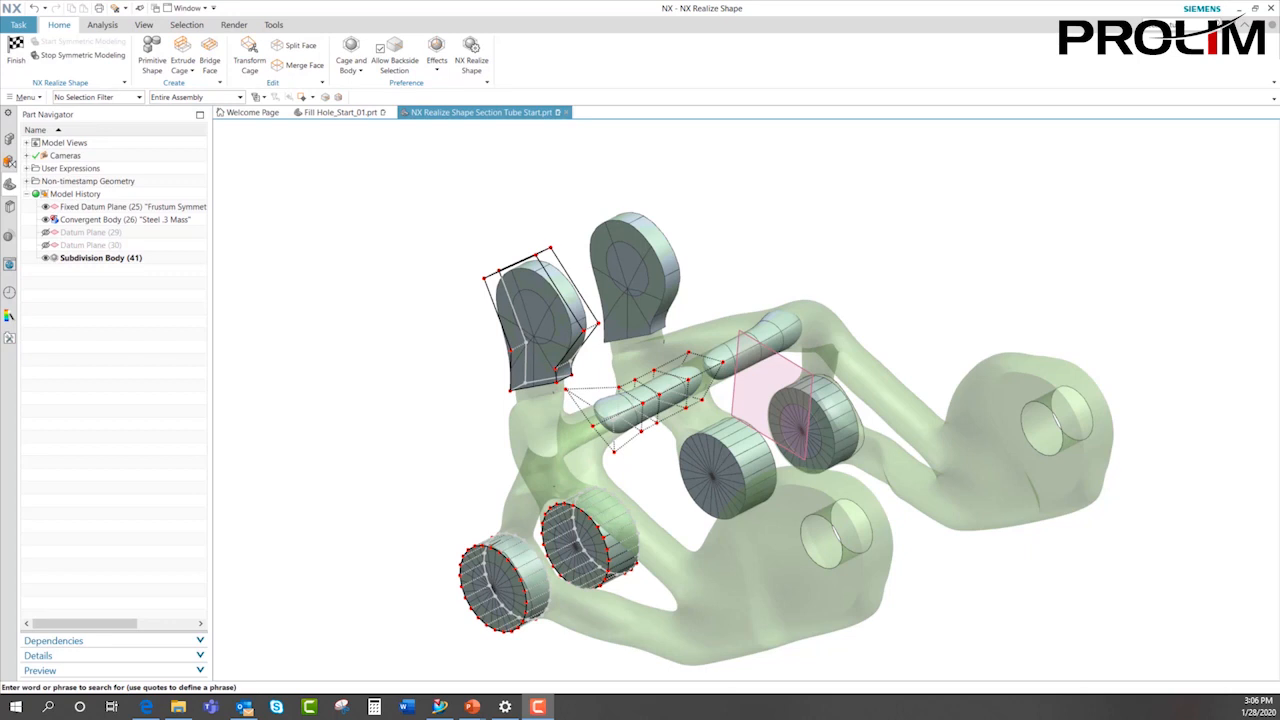
- Find the Draw Cage command and draw a first quad cage face on the near plate of the convergent body
click(1166, 25)
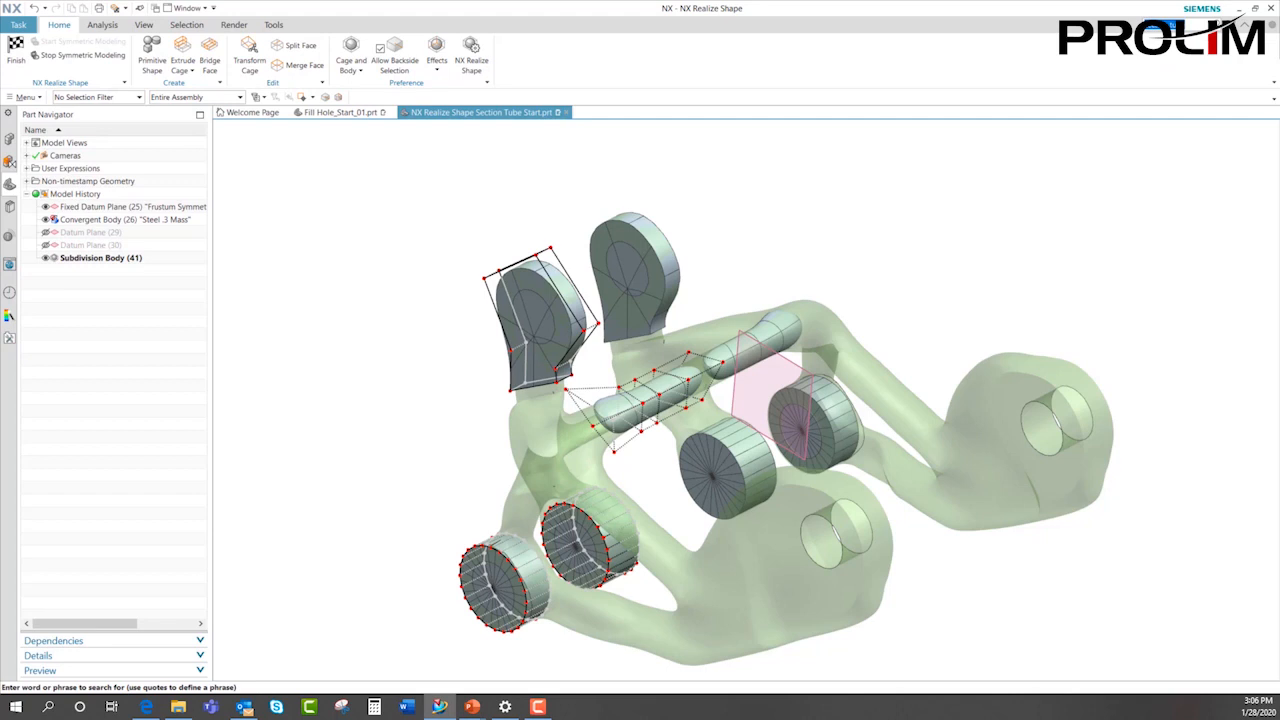
key(BackSpace)
key(Return)
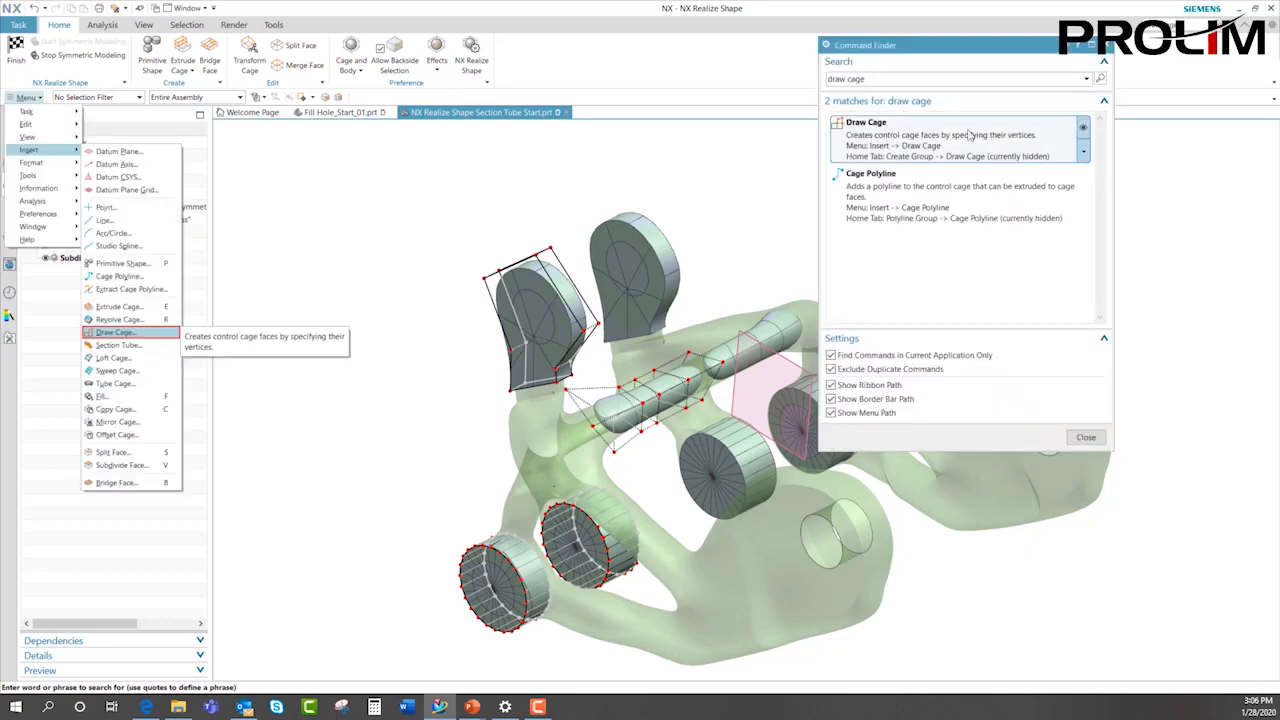
click(968, 134)
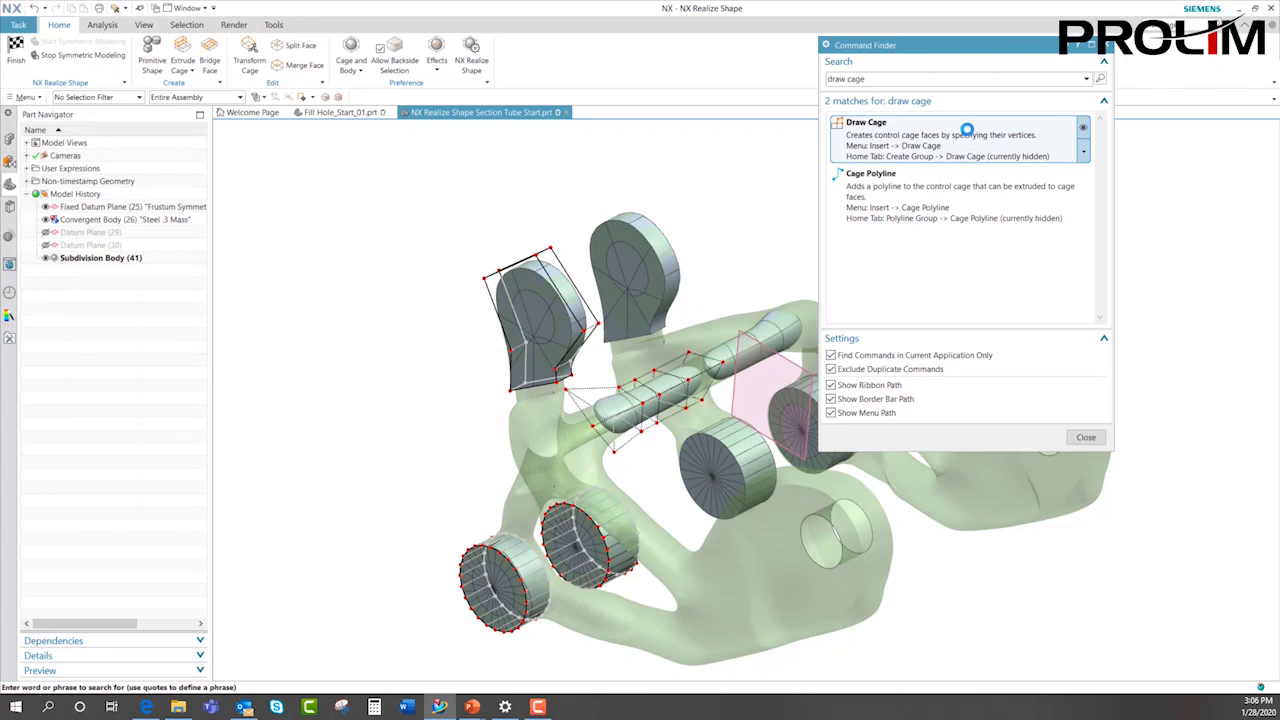
click(1088, 438)
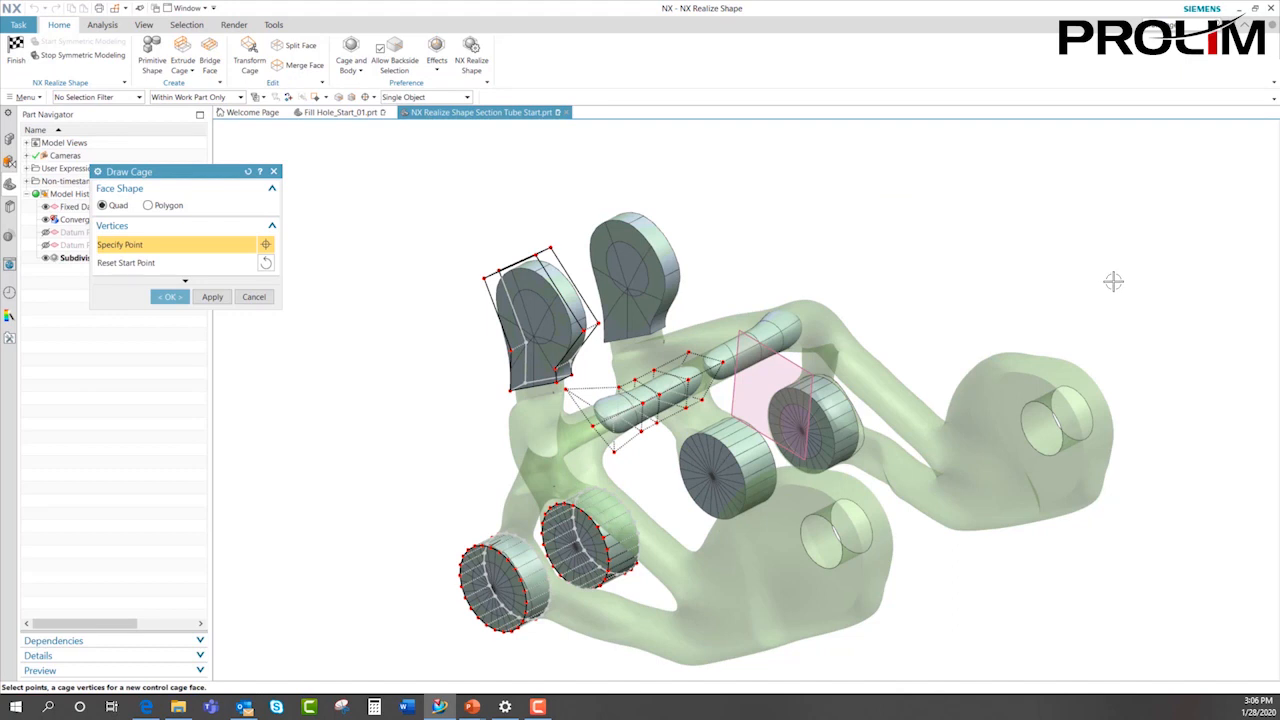
middle_drag(1015, 235, 808, 563)
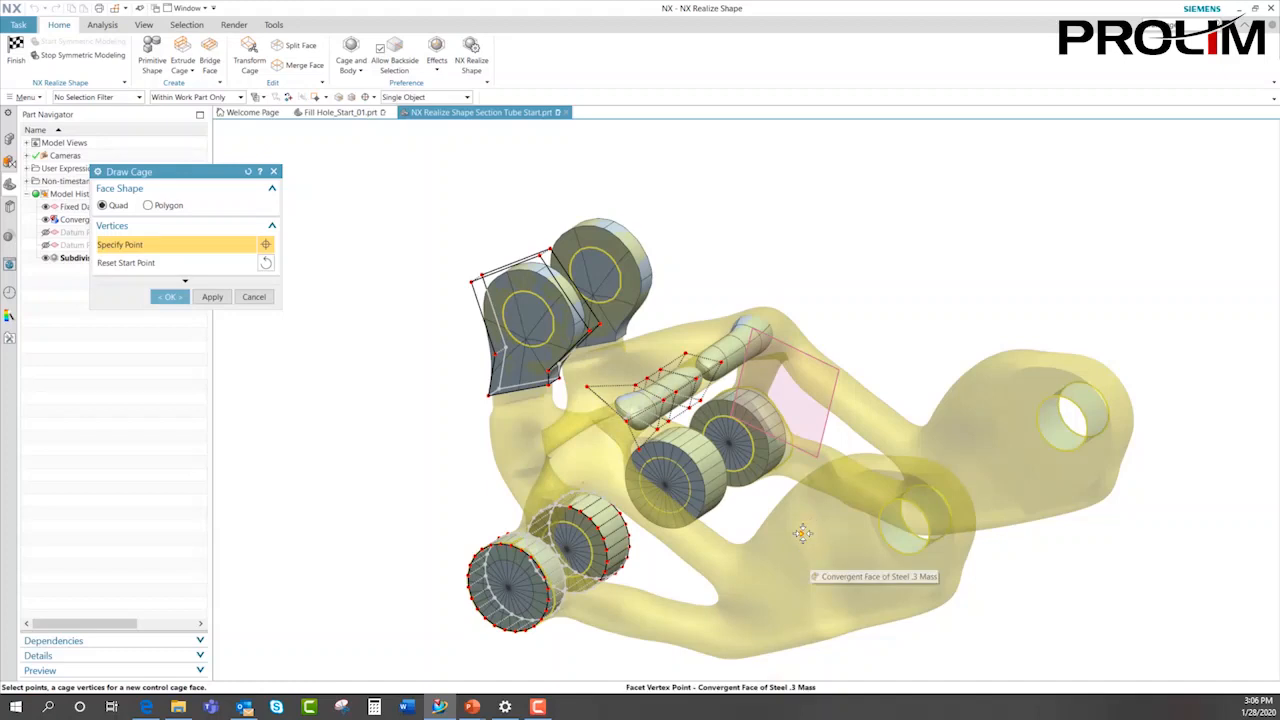
click(826, 516)
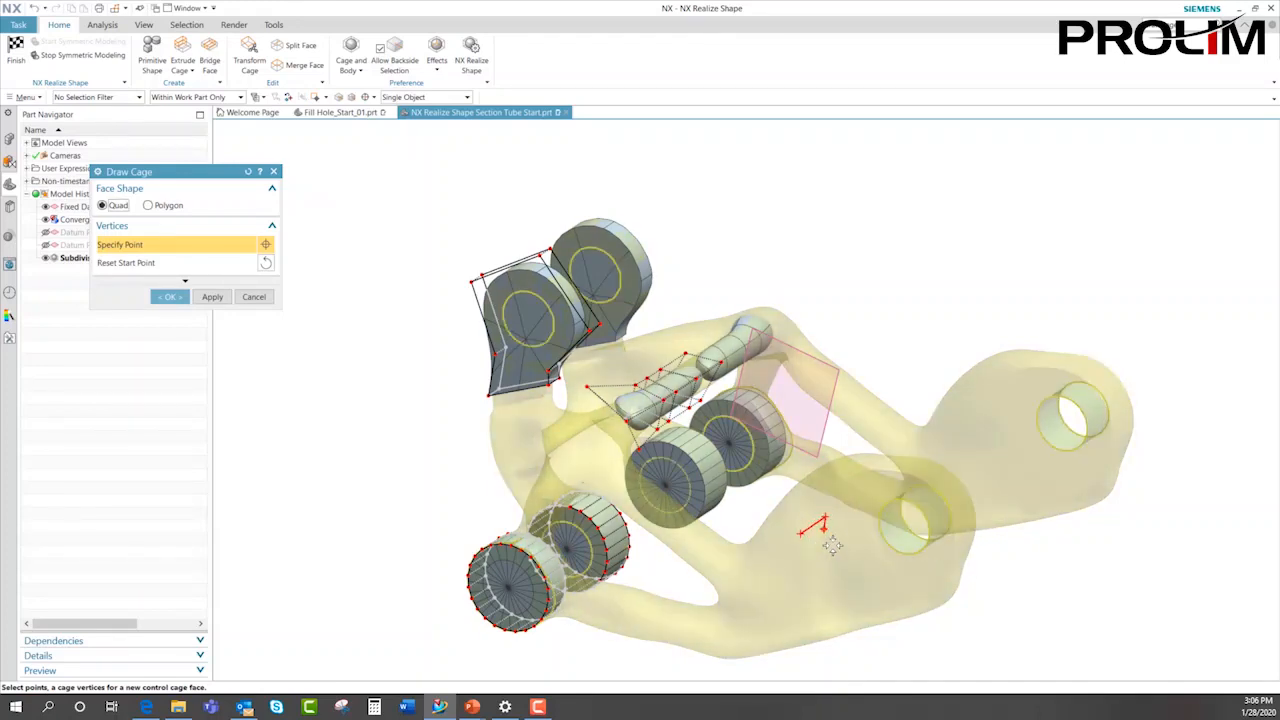
click(838, 553)
click(808, 573)
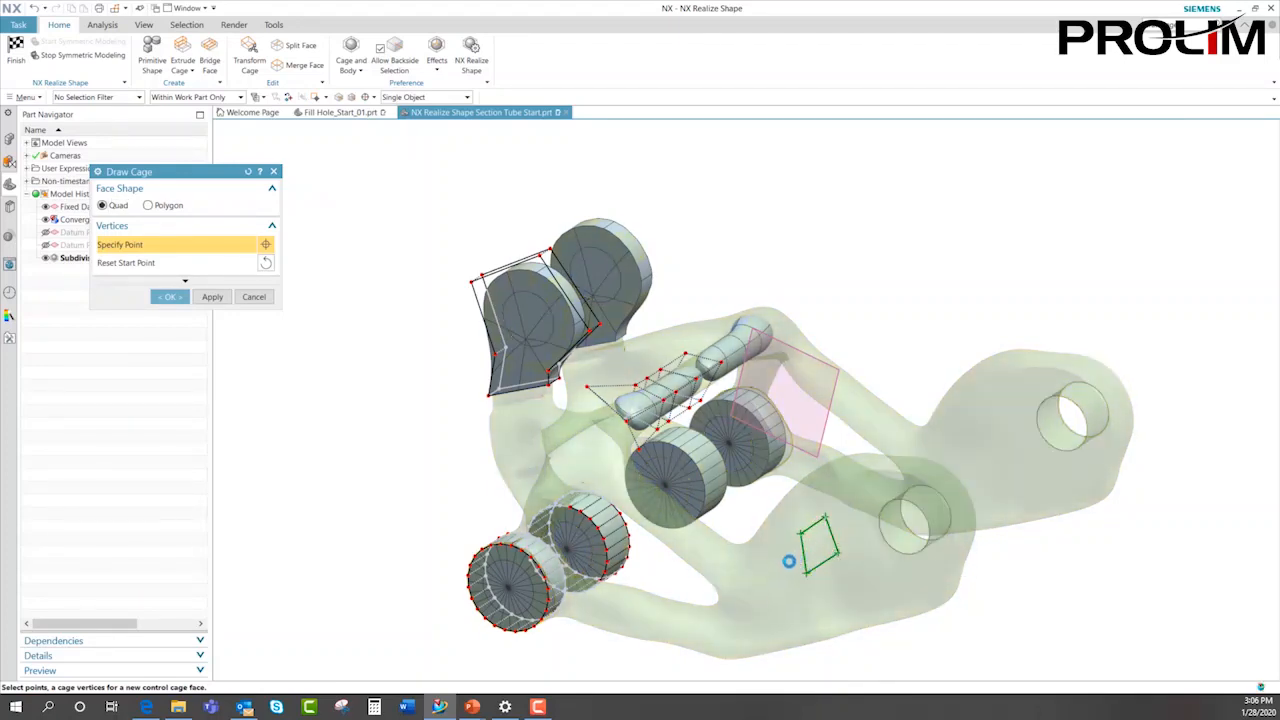
- Add adjoining quad faces toward the arm junction and around beneath the plate's hole, and accept the drawn cage
scroll(803, 605, up, 3)
click(665, 599)
click(651, 541)
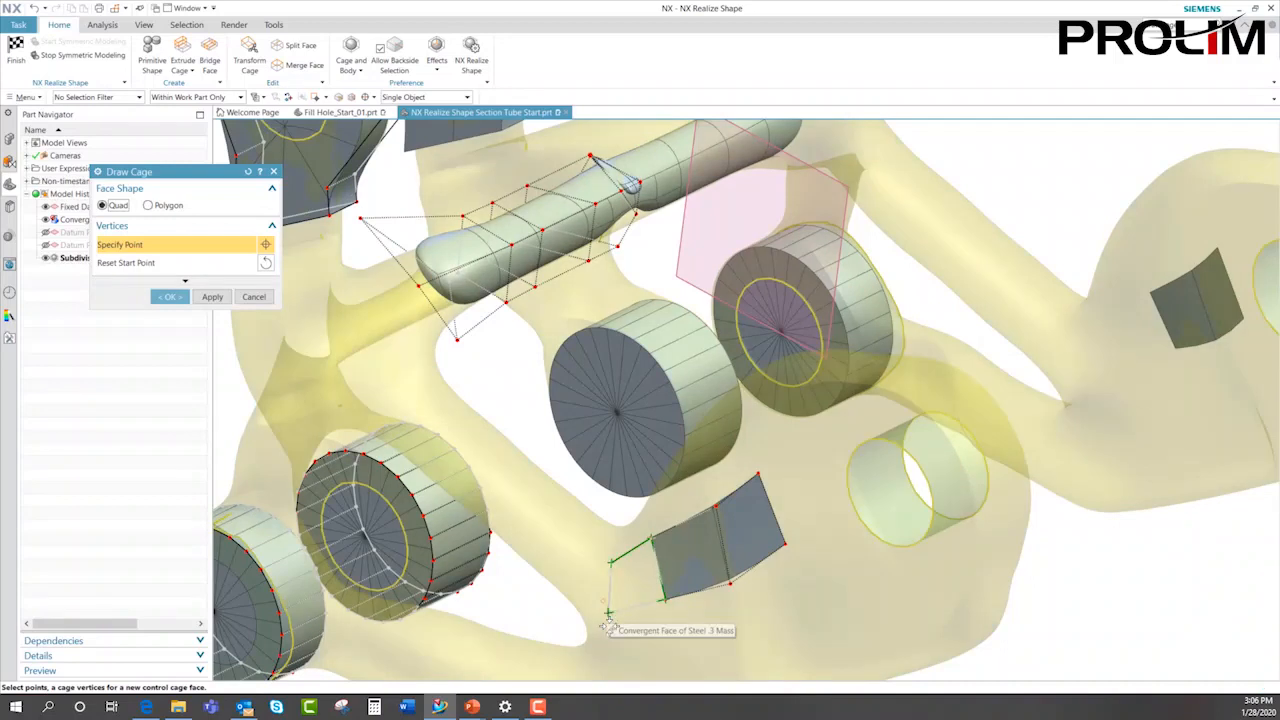
click(612, 620)
click(630, 658)
click(692, 661)
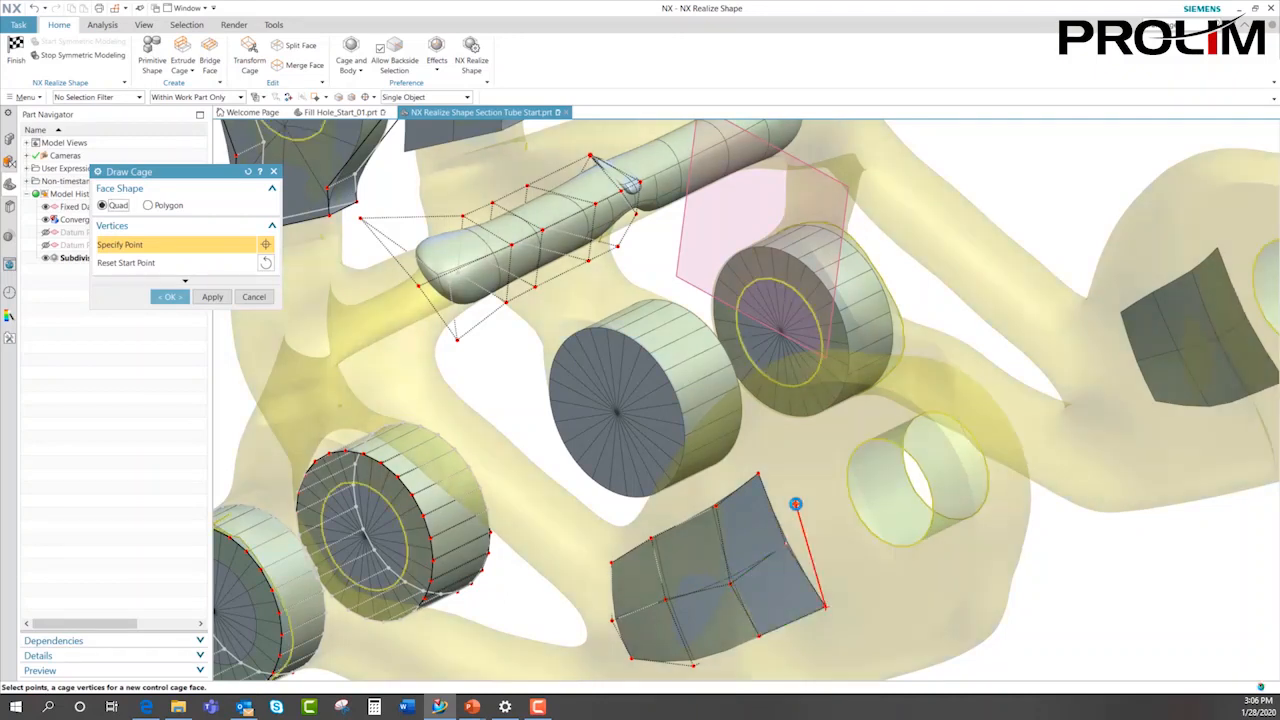
click(859, 556)
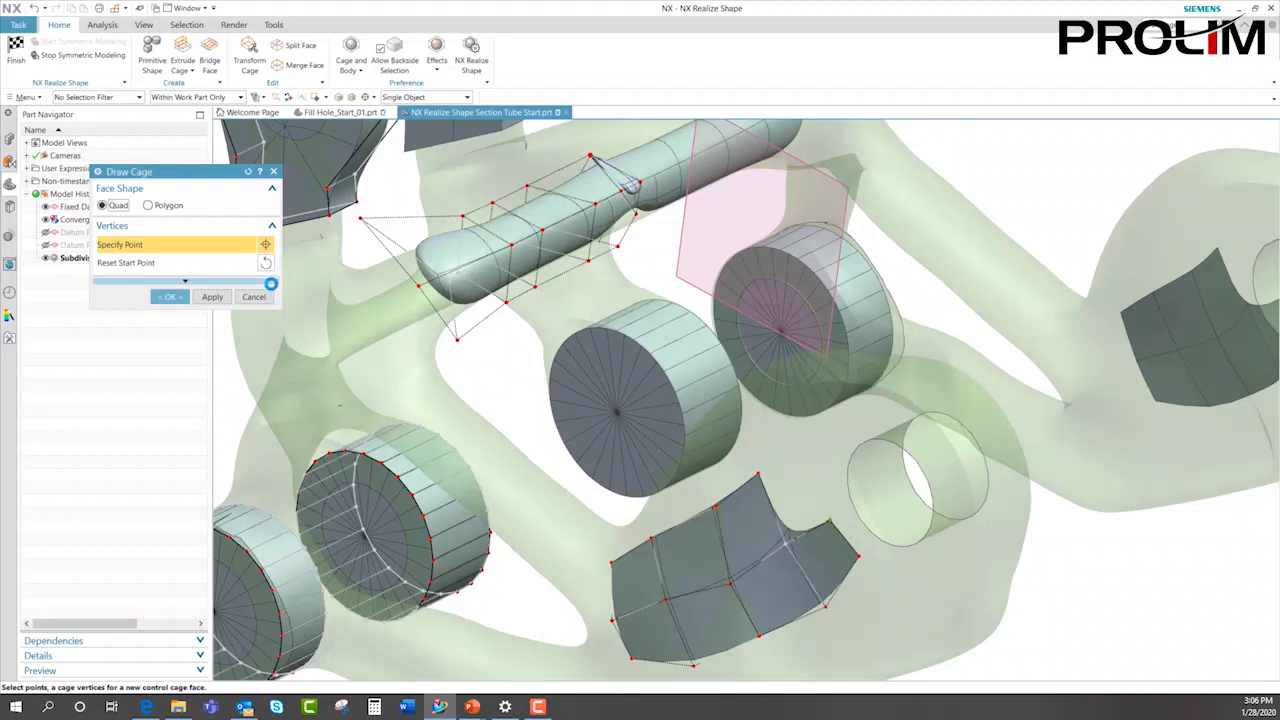
click(170, 297)
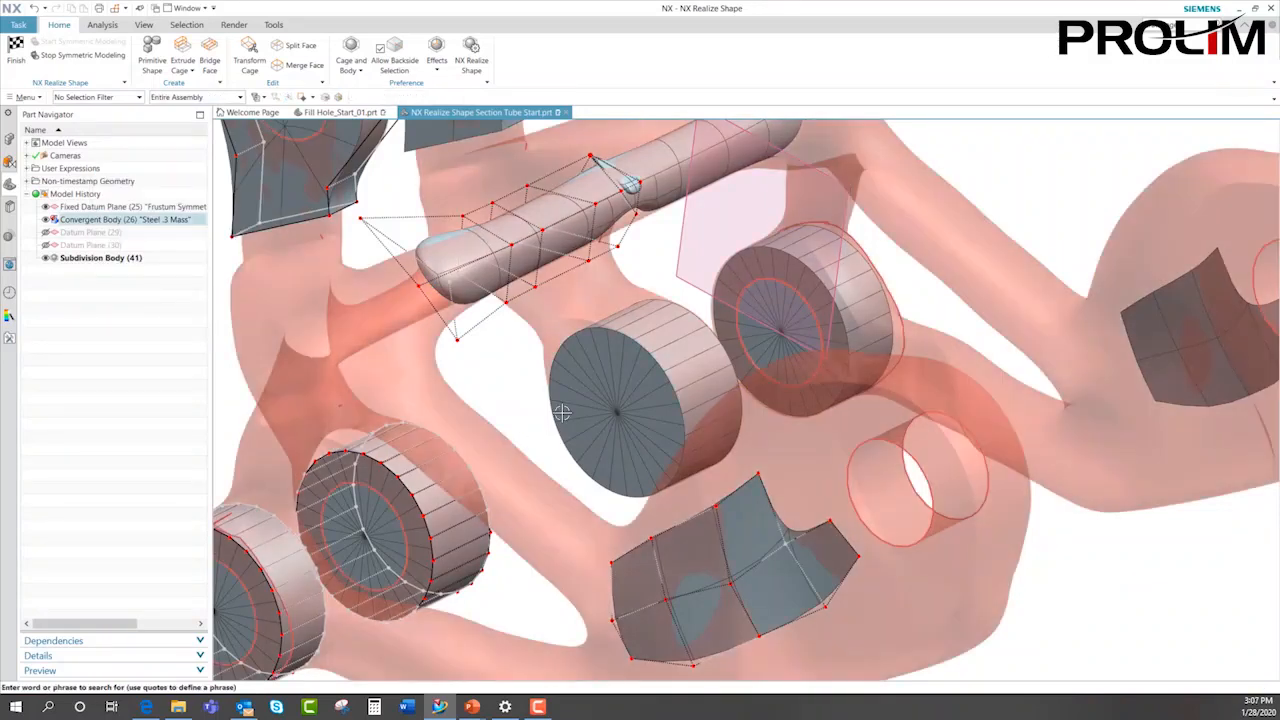
- Using Transform Cage, pull the drawn cage's lower edge and upper corner vertex on the arm-junction side outward
scroll(849, 443, down, 5)
scroll(849, 443, up, 3)
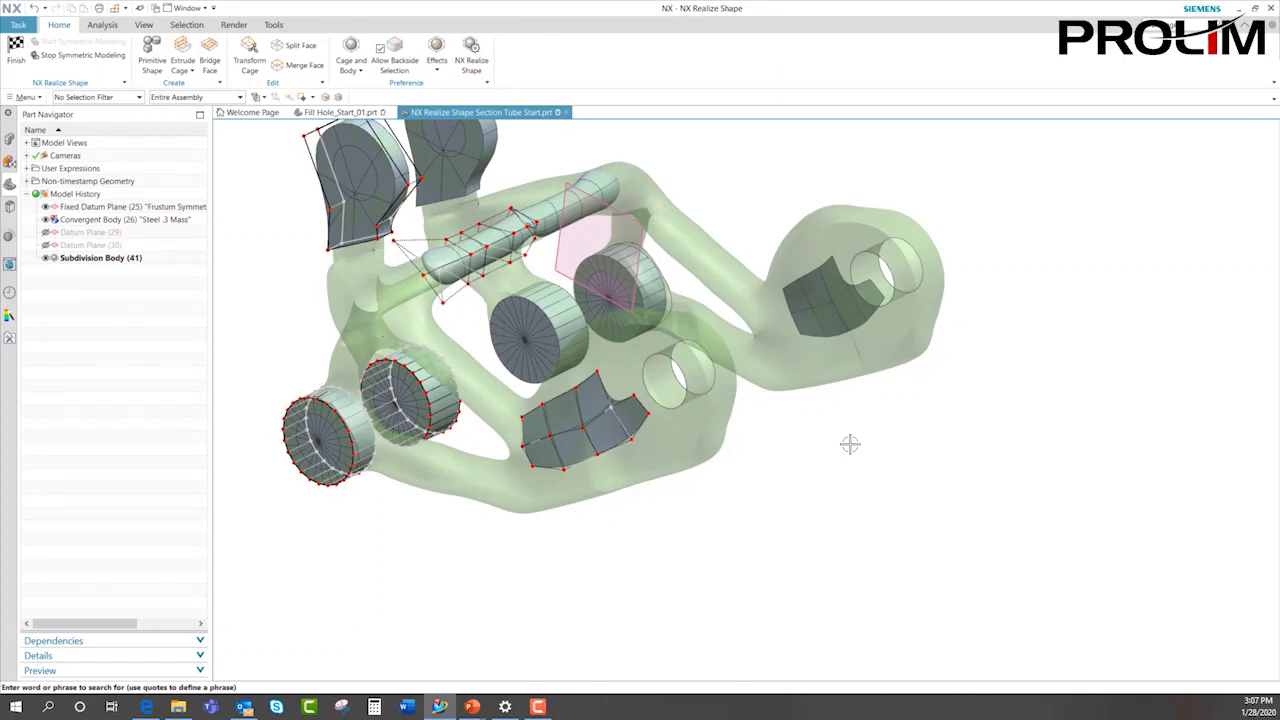
middle_drag(966, 426, 706, 526)
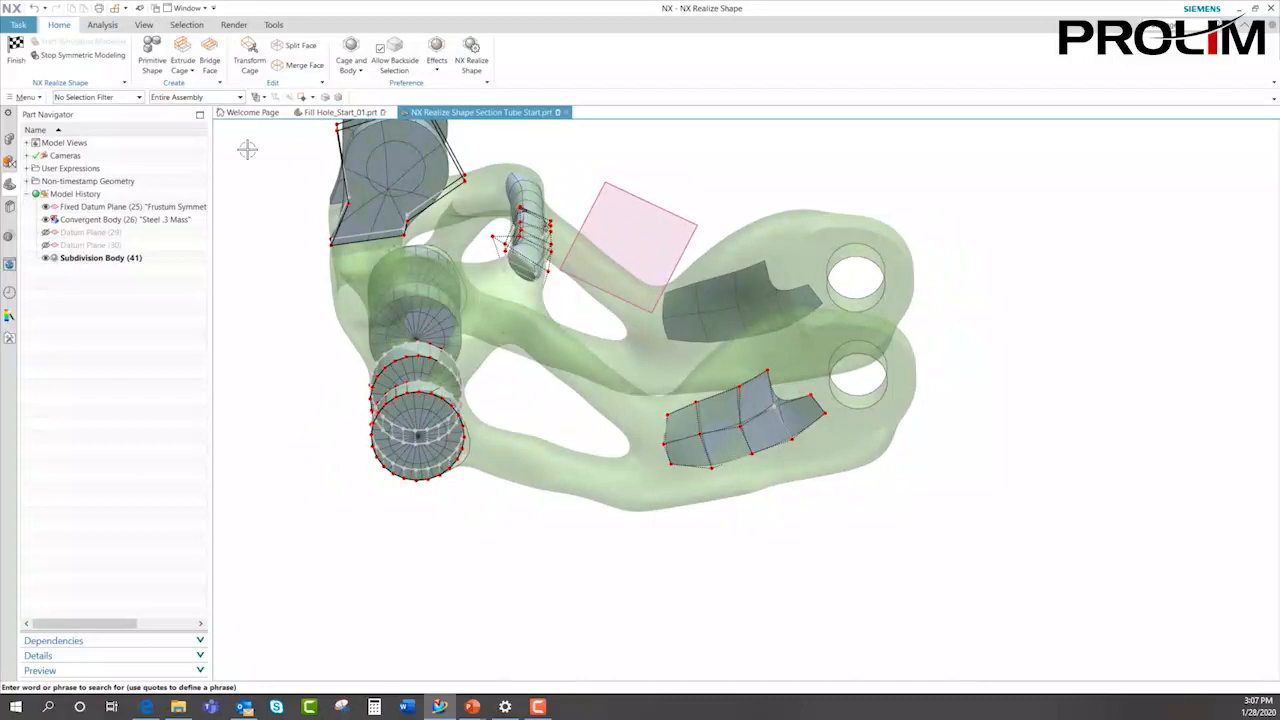
click(249, 60)
scroll(710, 592, up, 5)
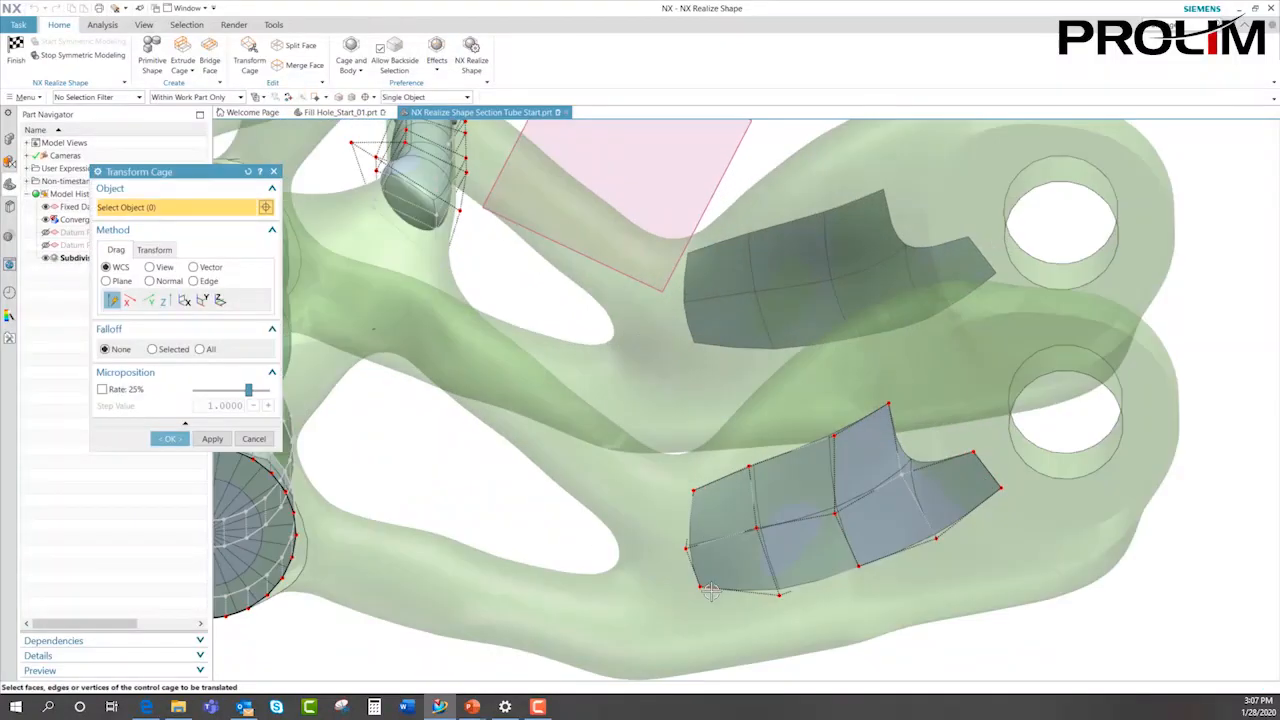
drag(710, 592, 690, 632)
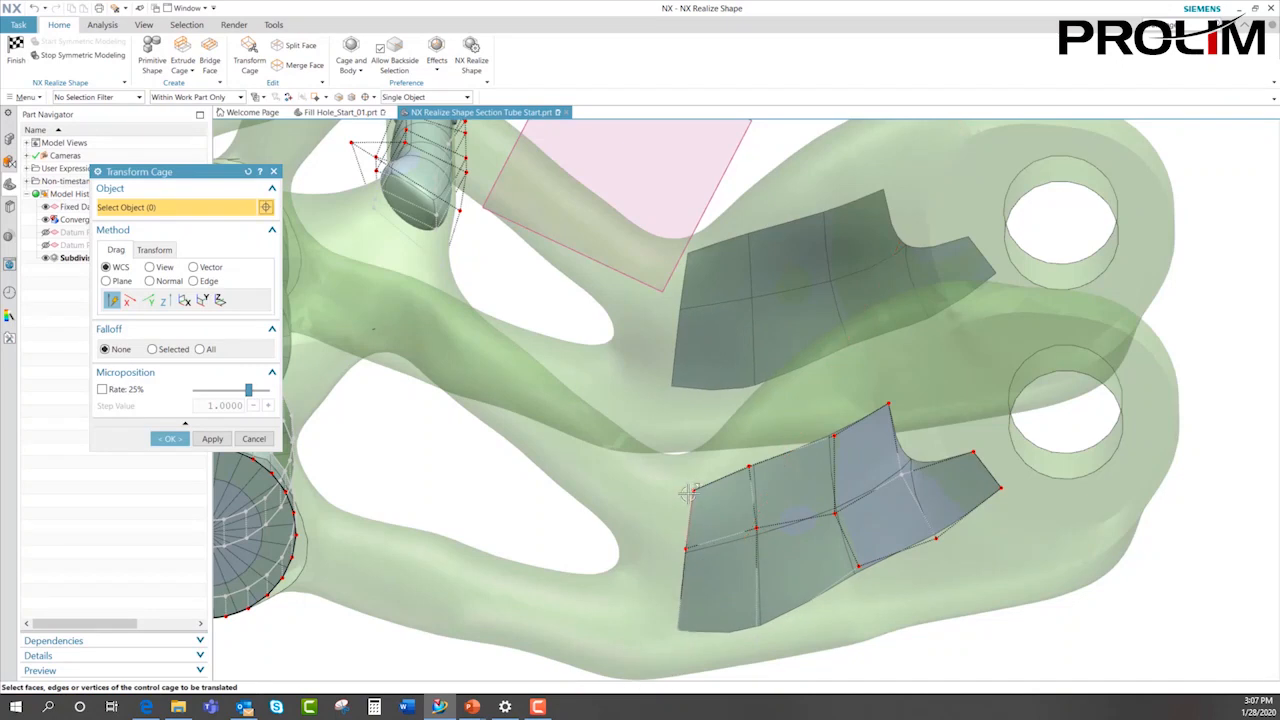
drag(687, 492, 651, 470)
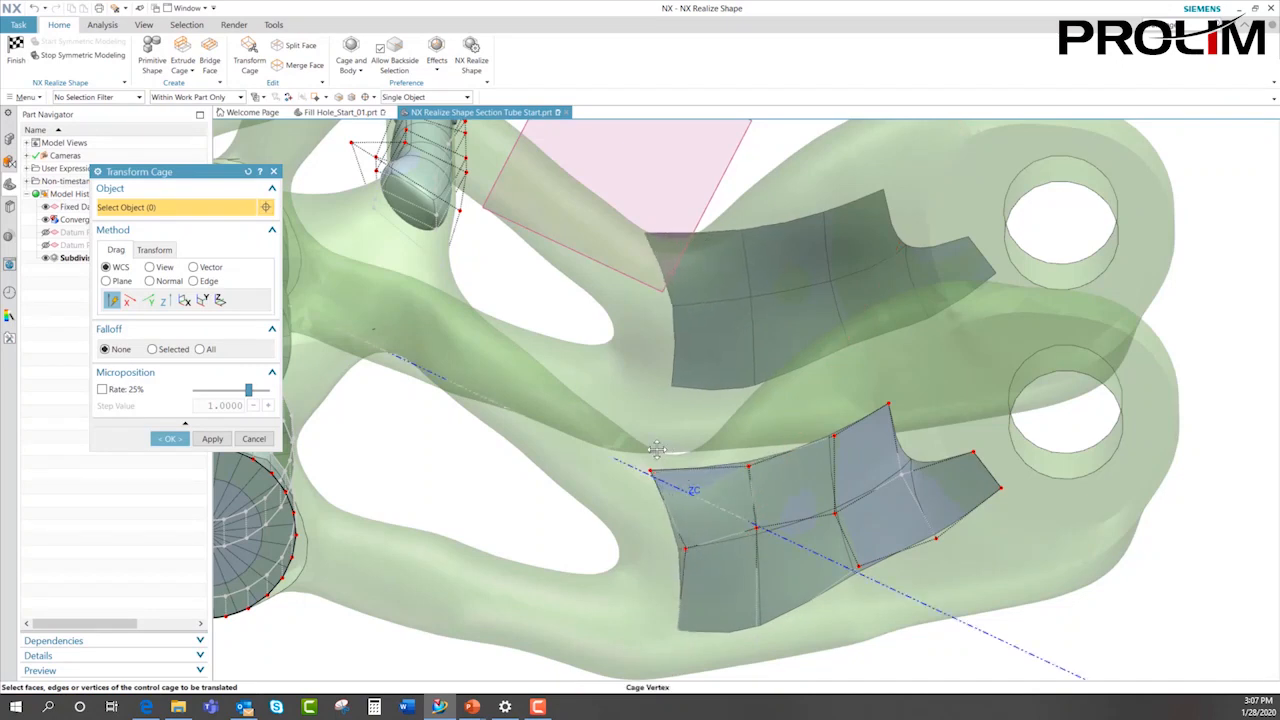
- Pull the cage's corner vertex near the hole and two lower edges outward toward the plate's rim, and accept the transform
drag(1005, 492, 1036, 504)
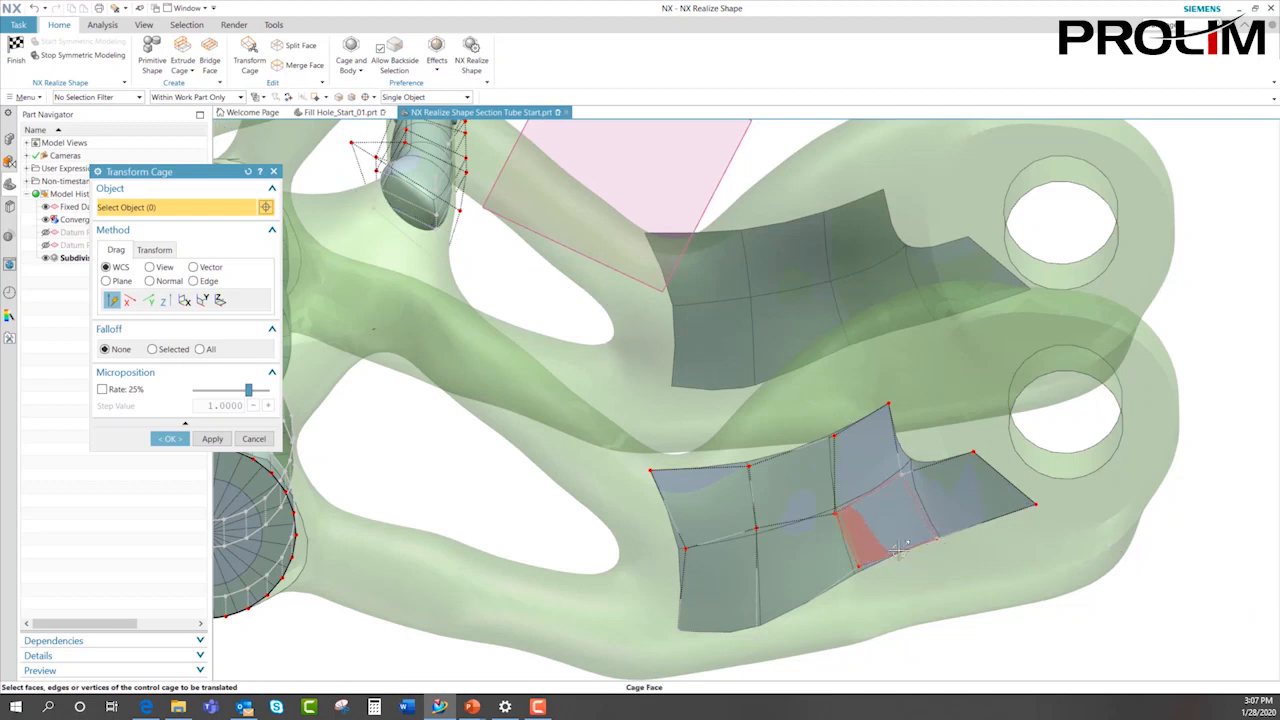
drag(903, 556, 917, 591)
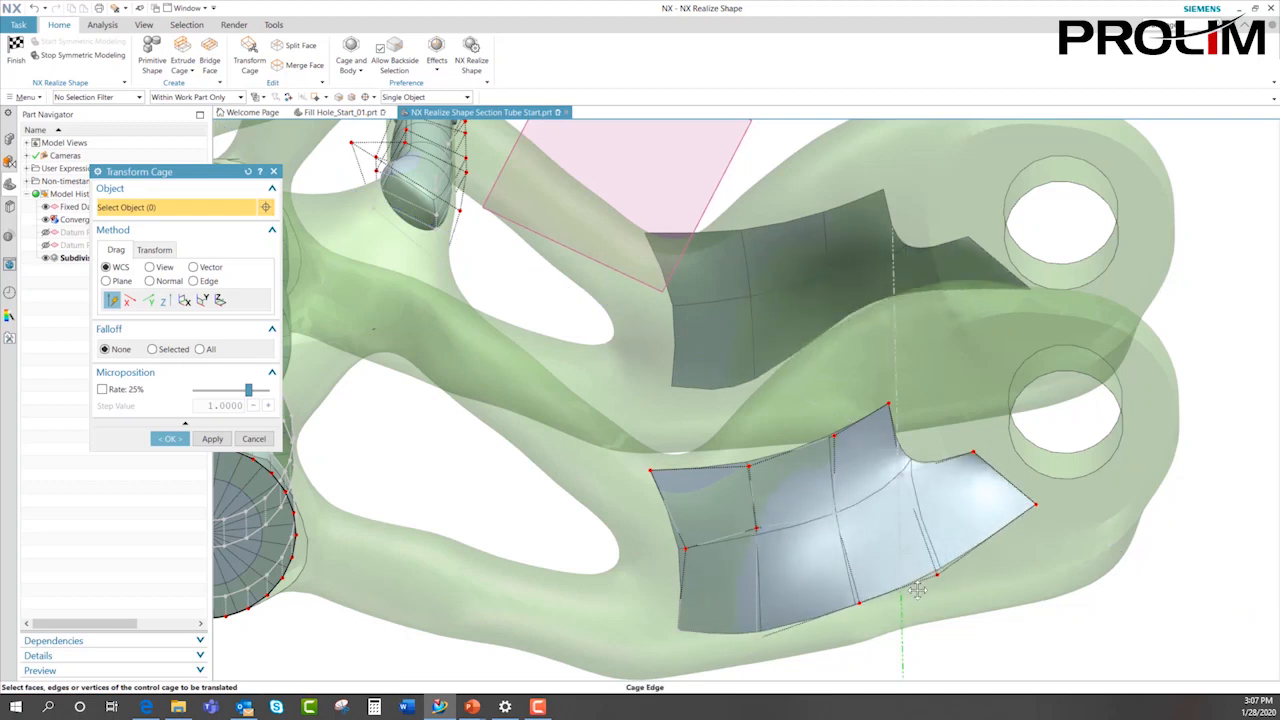
drag(815, 622, 812, 650)
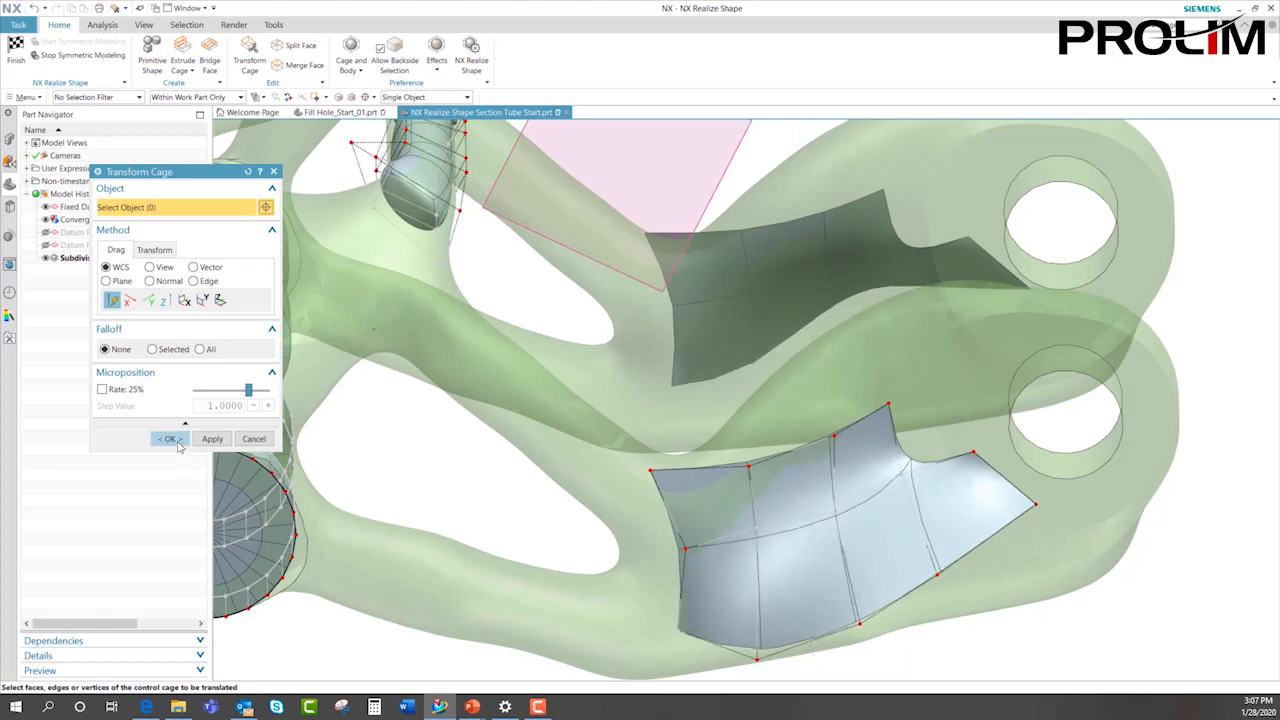
click(170, 439)
- Hide the convergent body so only the subdivision cage bodies and symmetry plane are displayed
middle_drag(1150, 640, 806, 551)
middle_drag(631, 430, 682, 474)
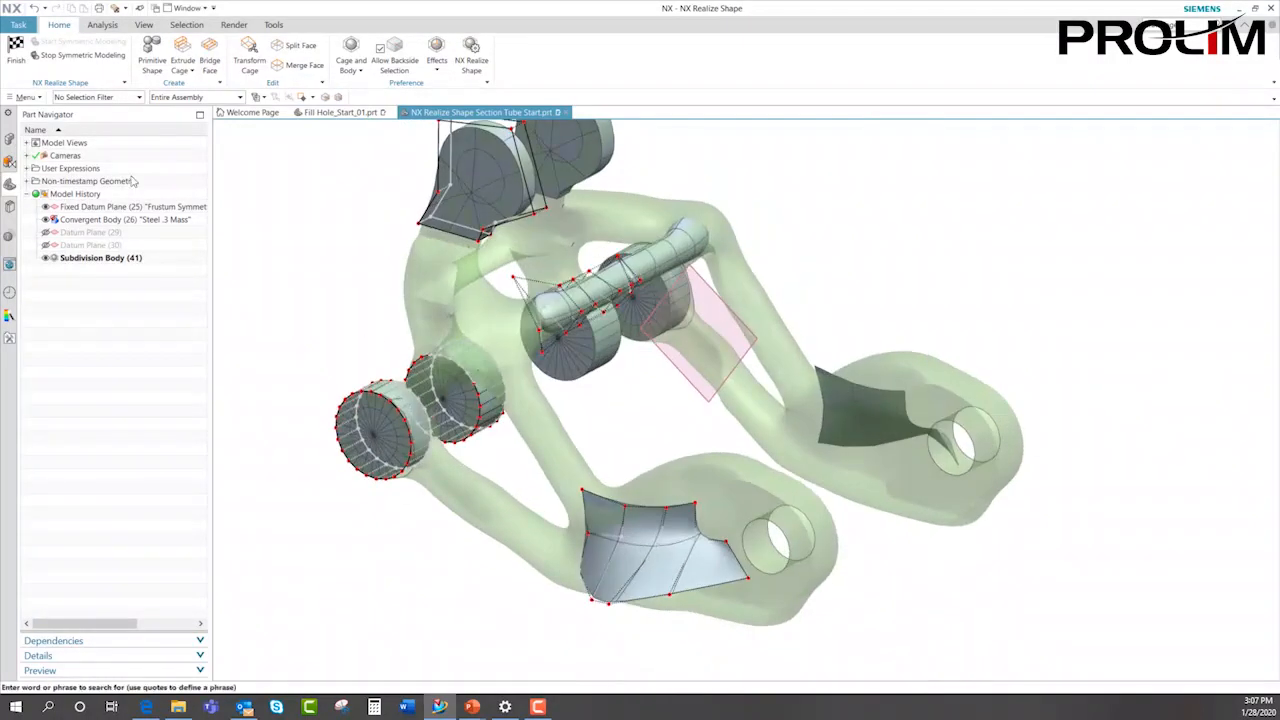
click(522, 398)
right_click(524, 380)
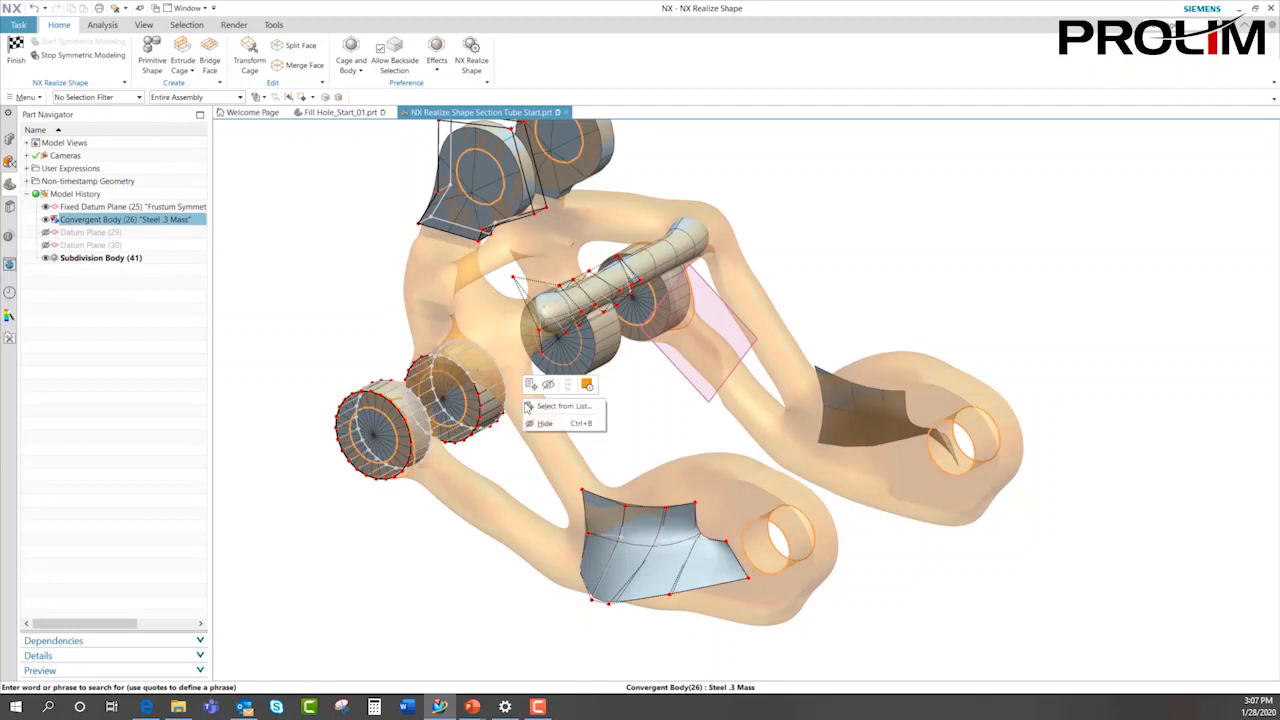
click(562, 422)
middle_drag(738, 593, 559, 569)
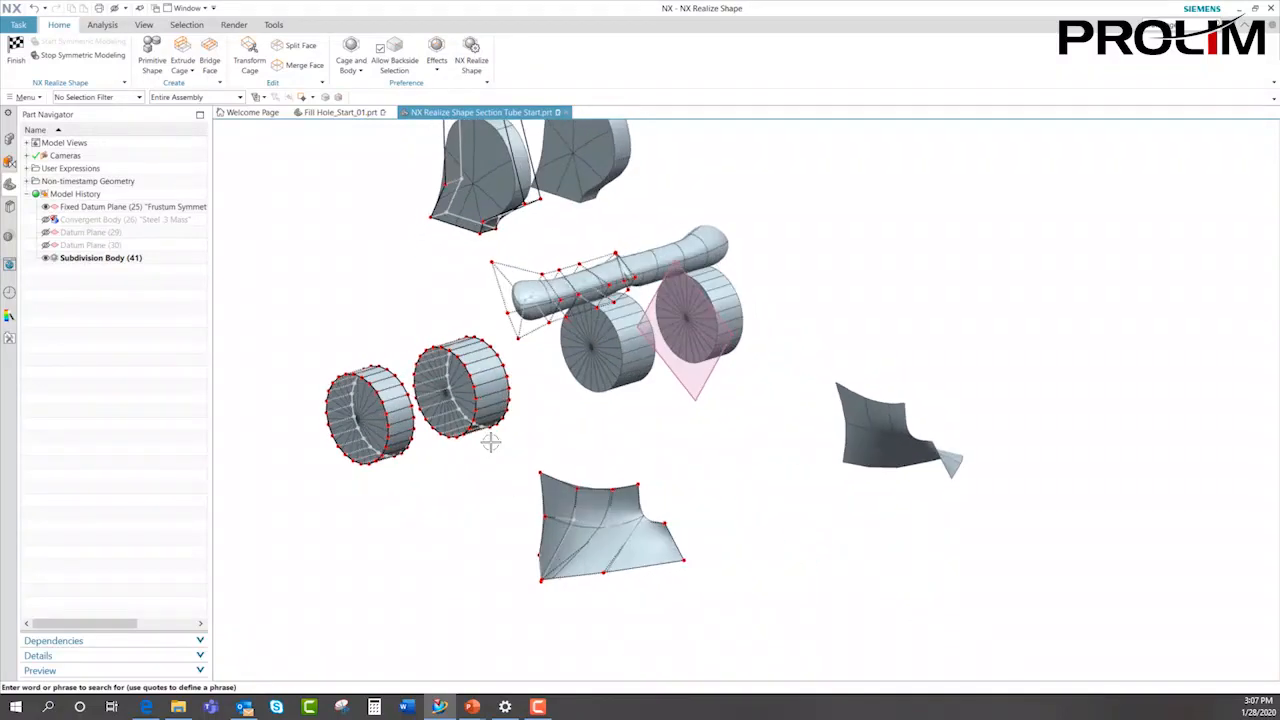